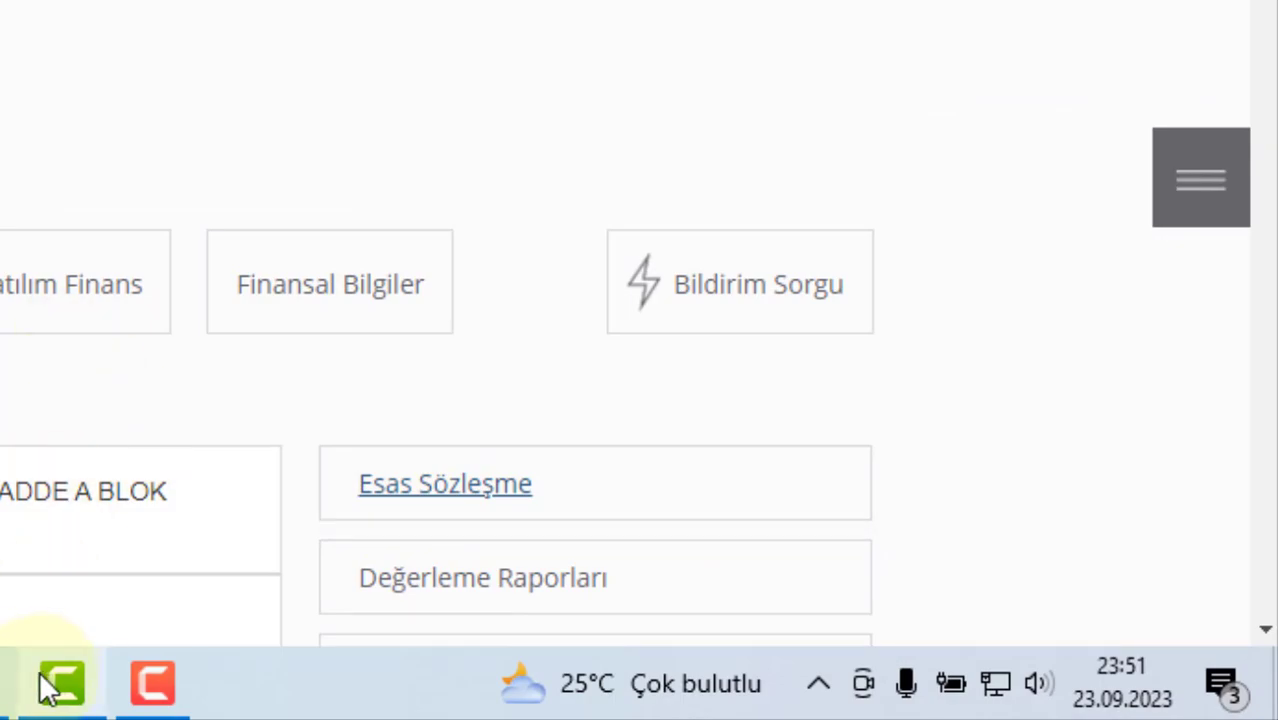
- Switch to the ASTOR MALİ TABLO 2023 GÜNCEL workbook in Excel and review the 30.06.2023, 30.03.2023 and 31.12.2022 period columns
mouse_move(554, 700)
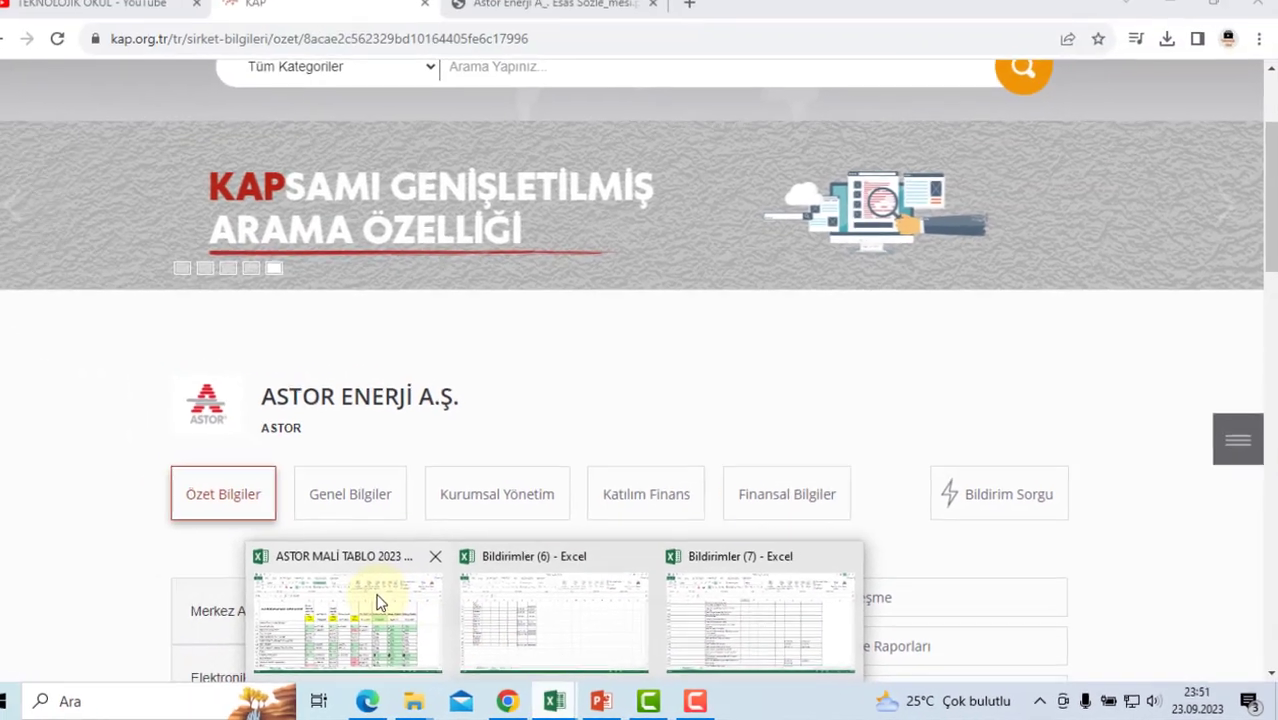
click(377, 603)
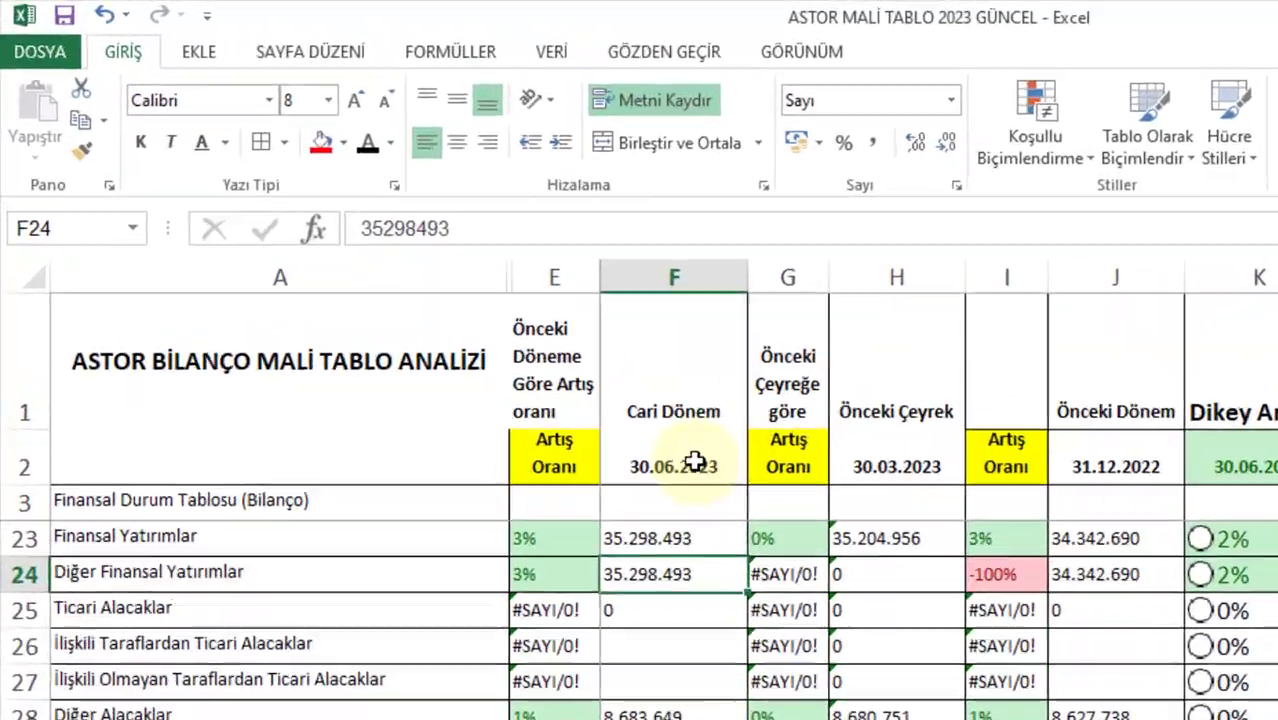
click(695, 462)
click(890, 464)
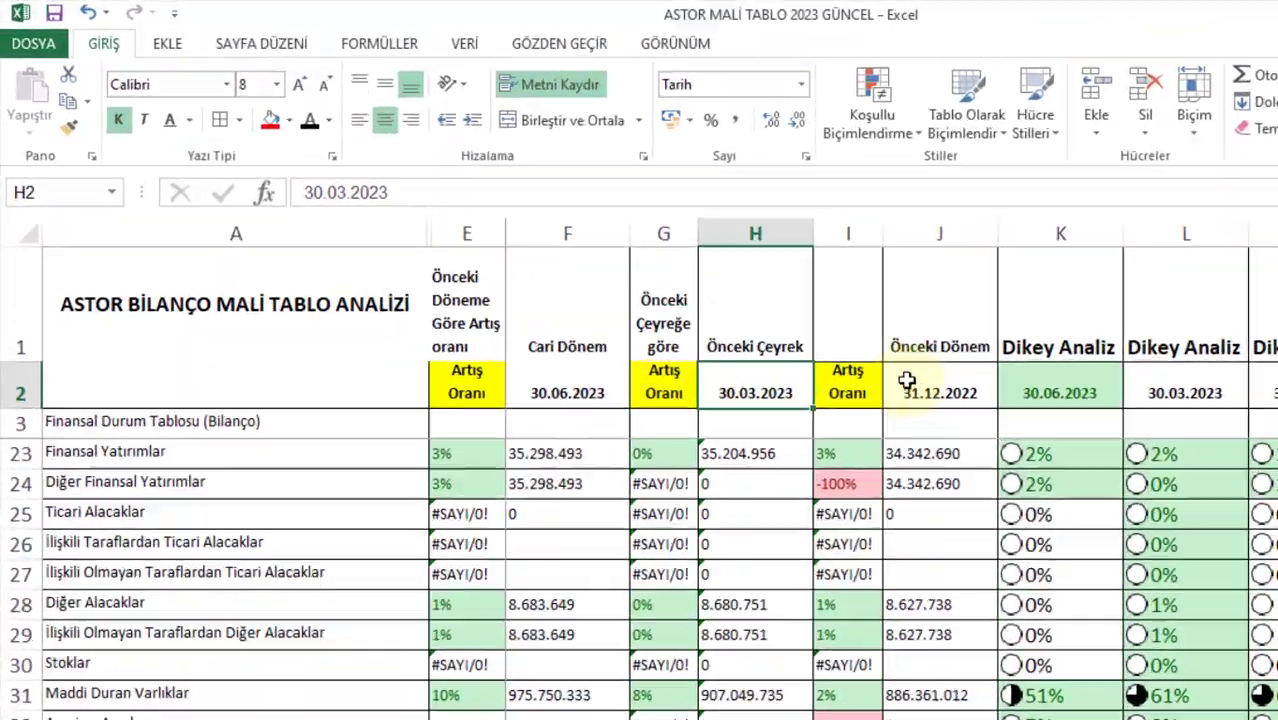
click(1188, 491)
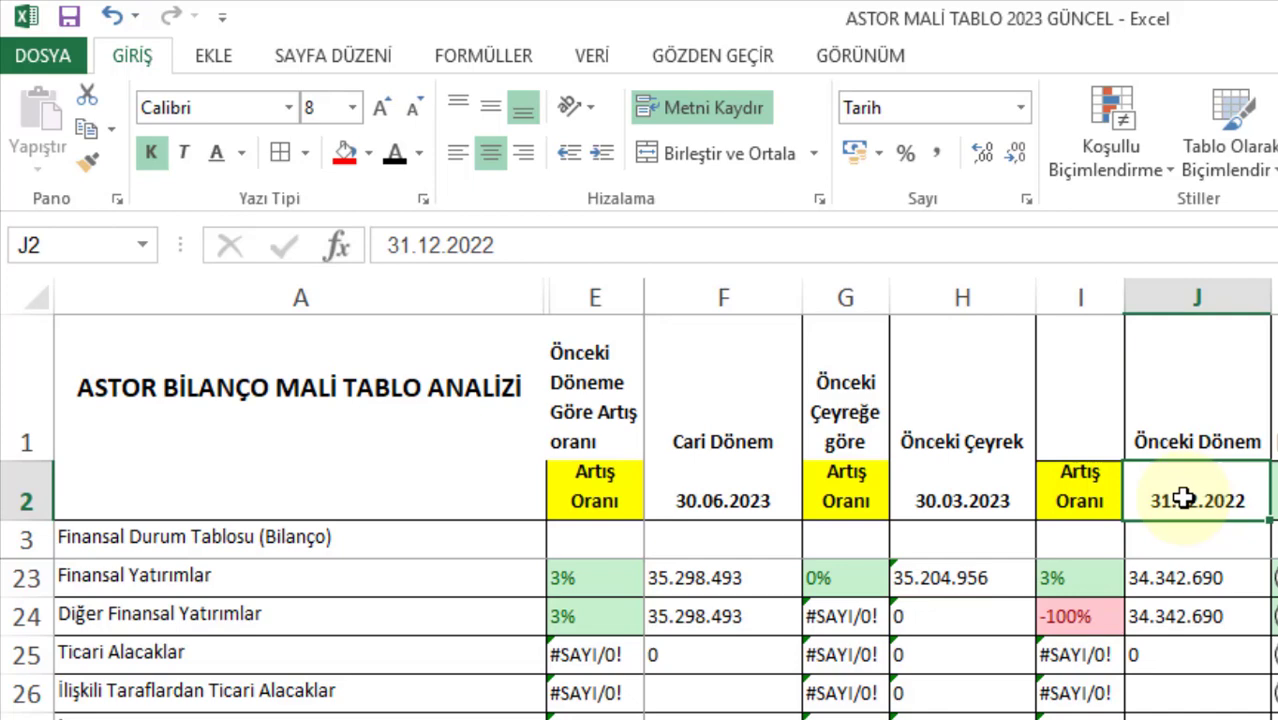
click(1204, 299)
click(907, 296)
click(716, 302)
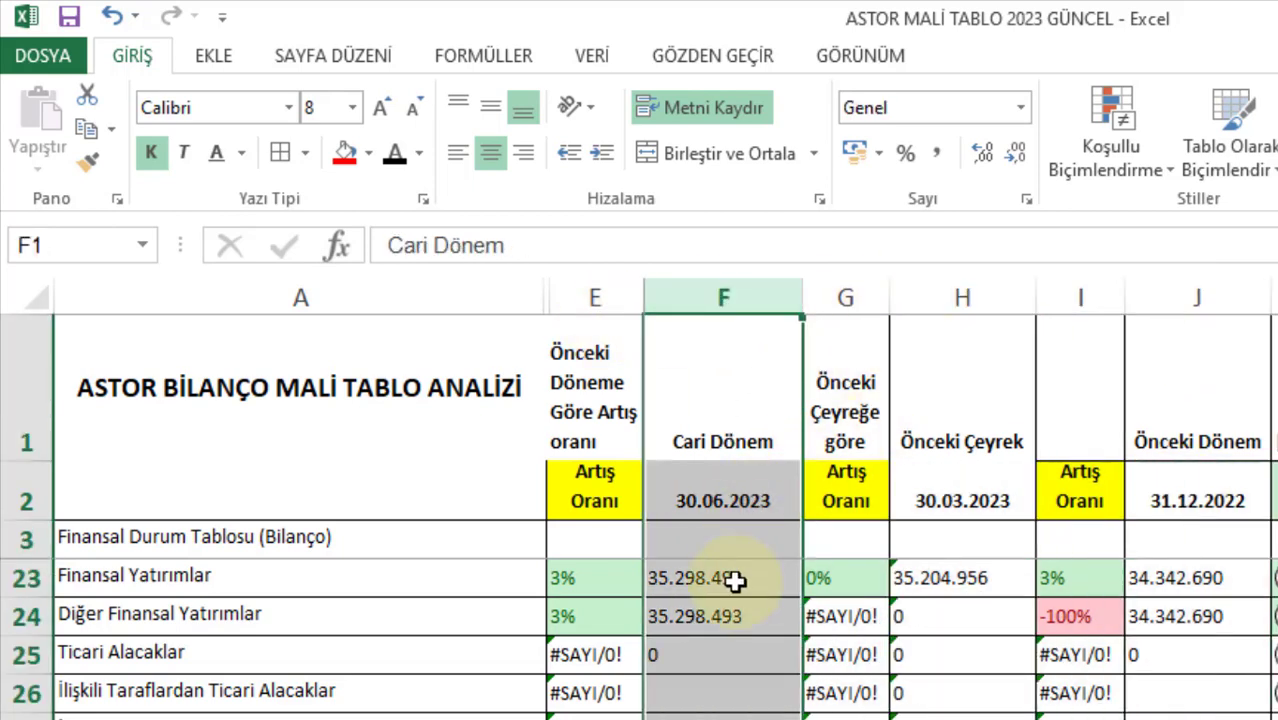
- Under DÖNEN VARLIKLAR, compare the Nakit ve Nakit Benzerleri amounts for 30.06.2023 and 30.03.2023 and check their quarterly growth rate
scroll(735, 580, up, 6)
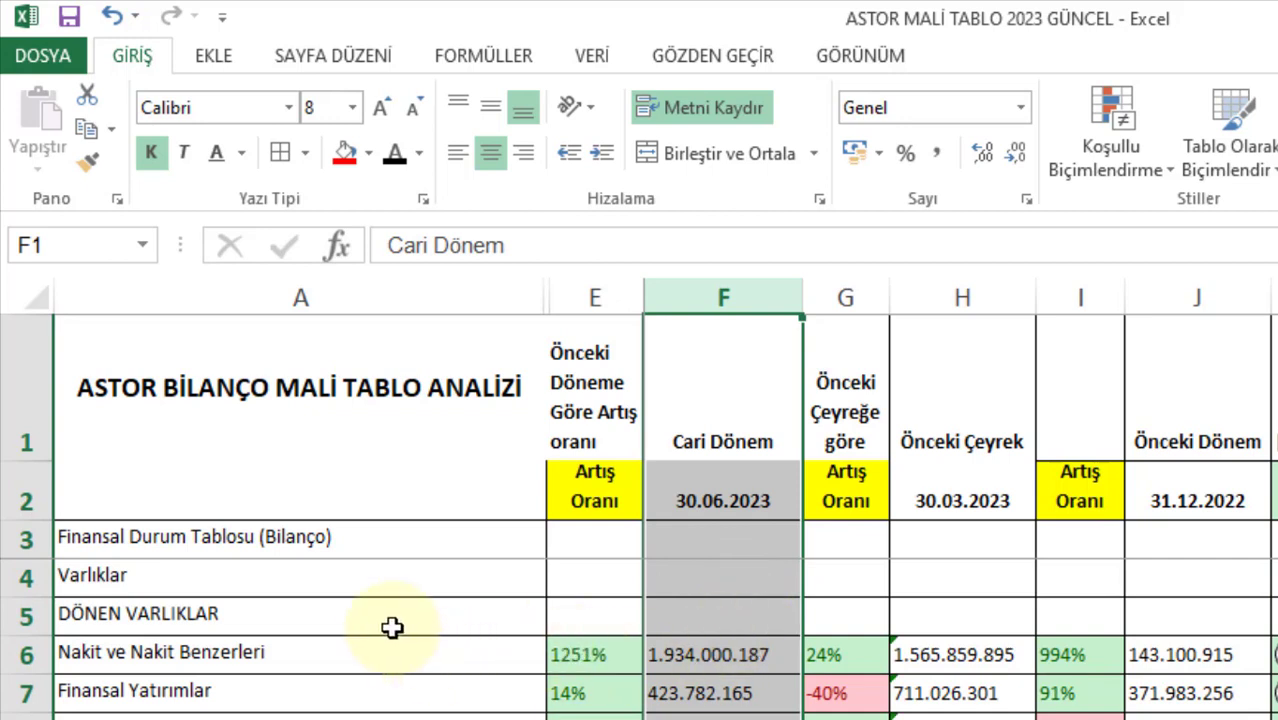
click(392, 625)
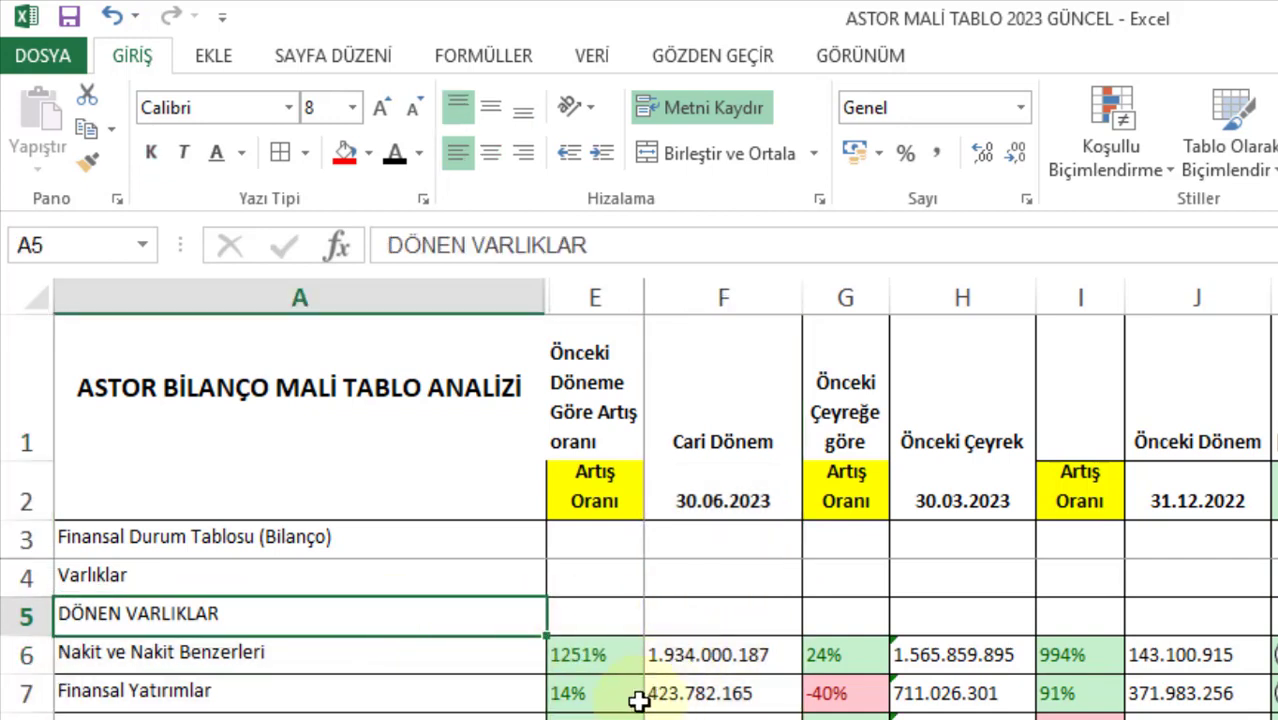
click(696, 654)
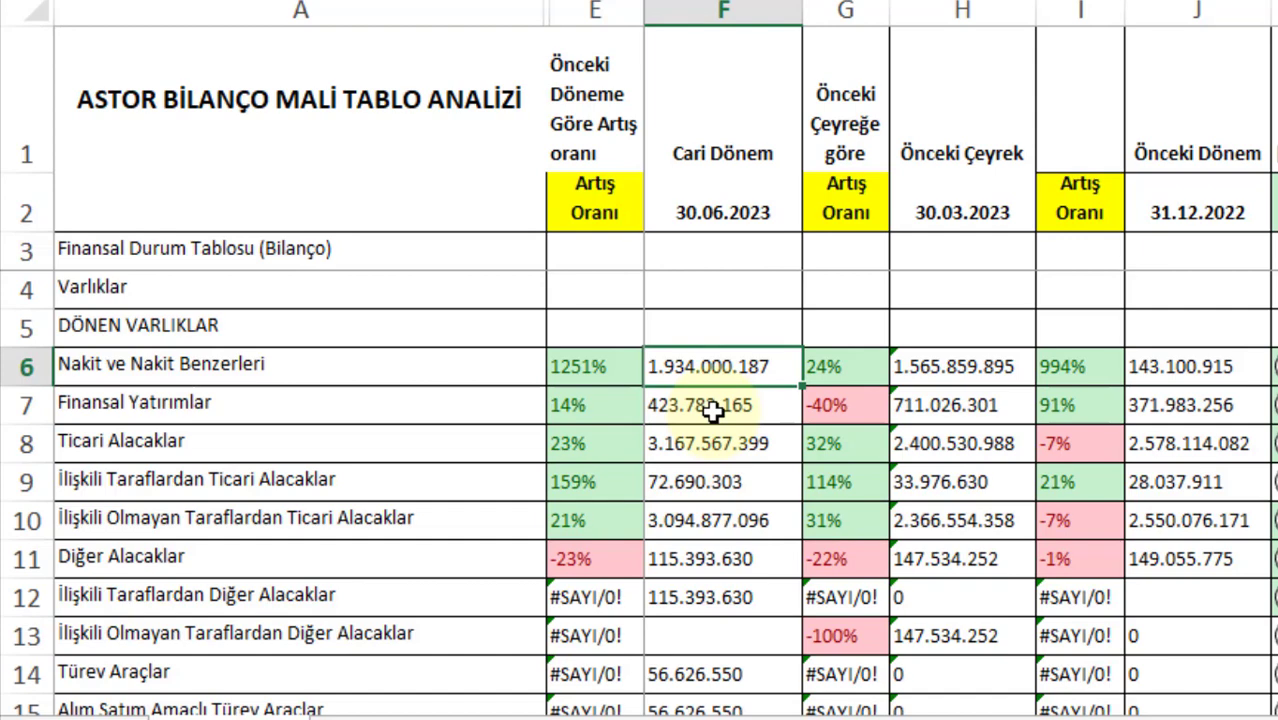
click(955, 370)
click(848, 370)
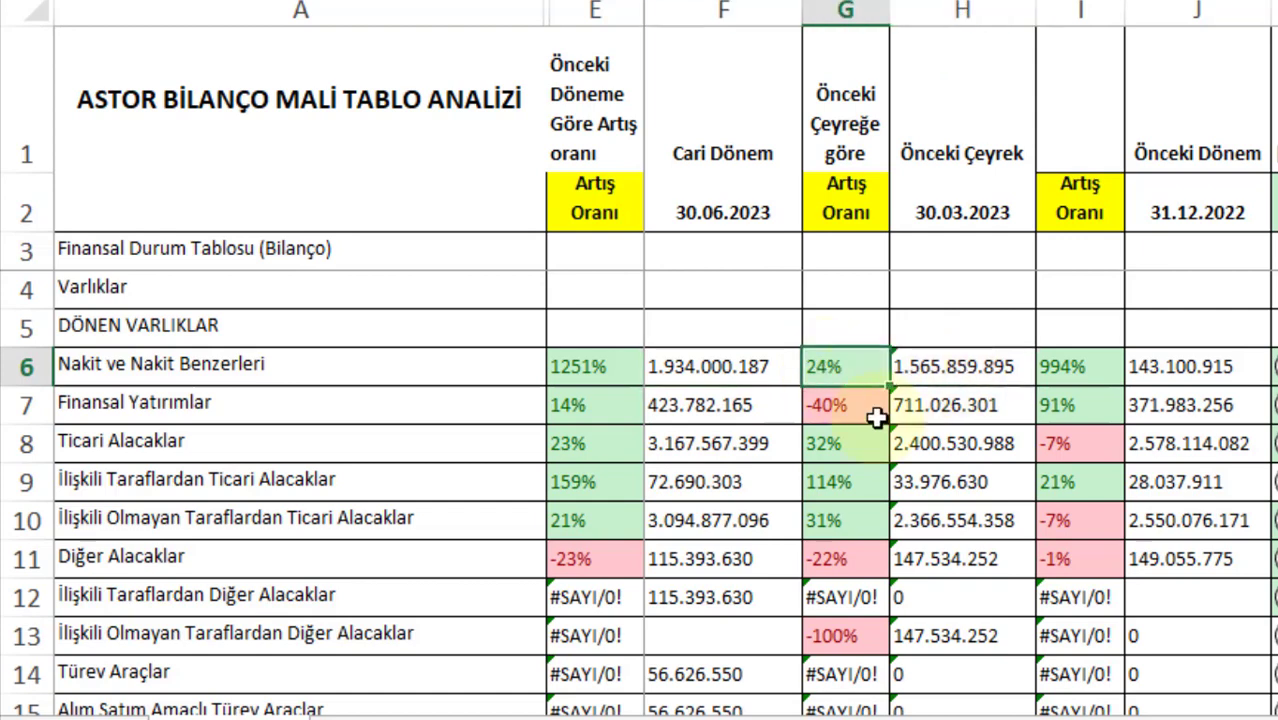
click(965, 373)
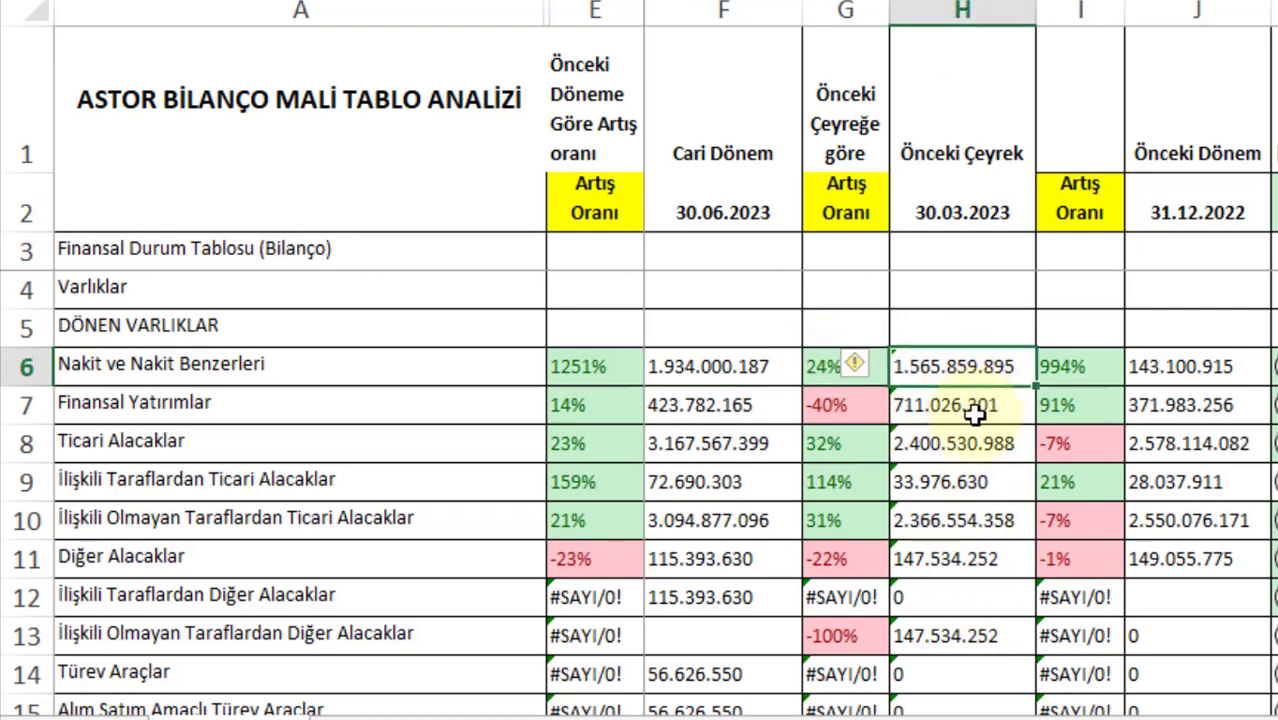
click(725, 370)
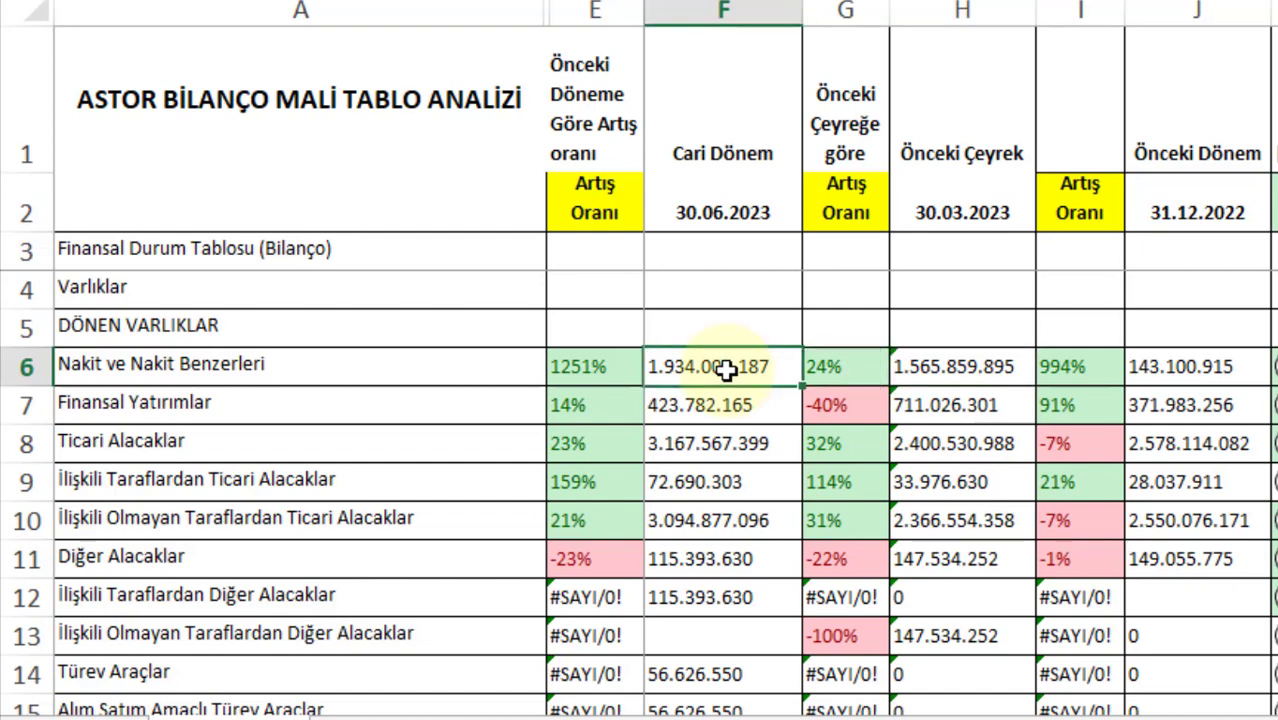
- Compare Nakit ve Nakit Benzerleri for 30.06.2023 with 31.12.2022 and inspect the growth rate formula in E6 without changing it
click(1183, 378)
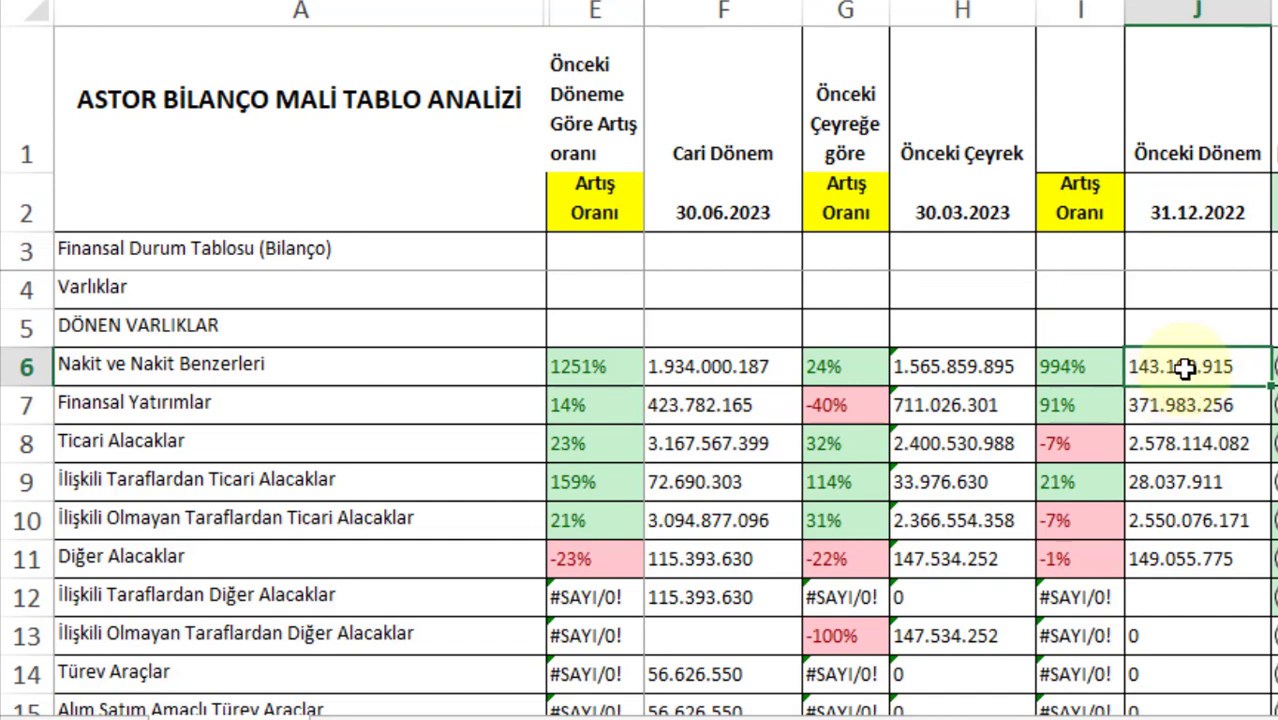
click(700, 370)
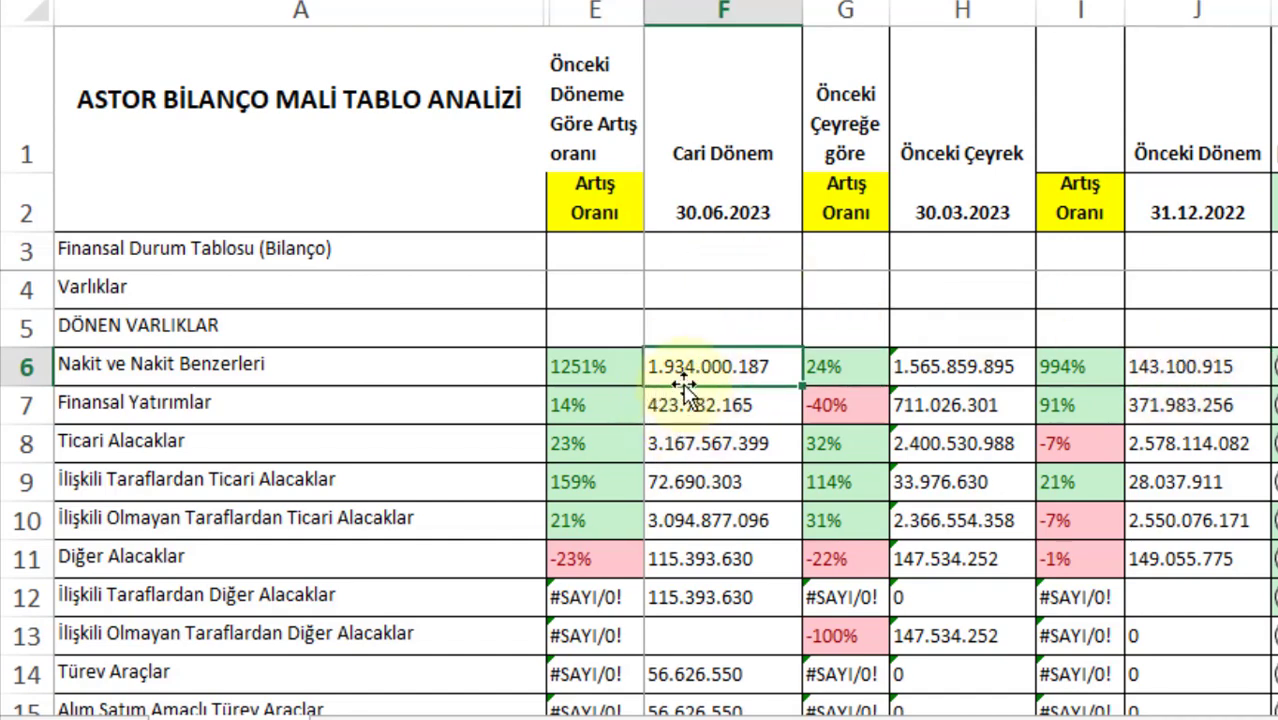
click(619, 366)
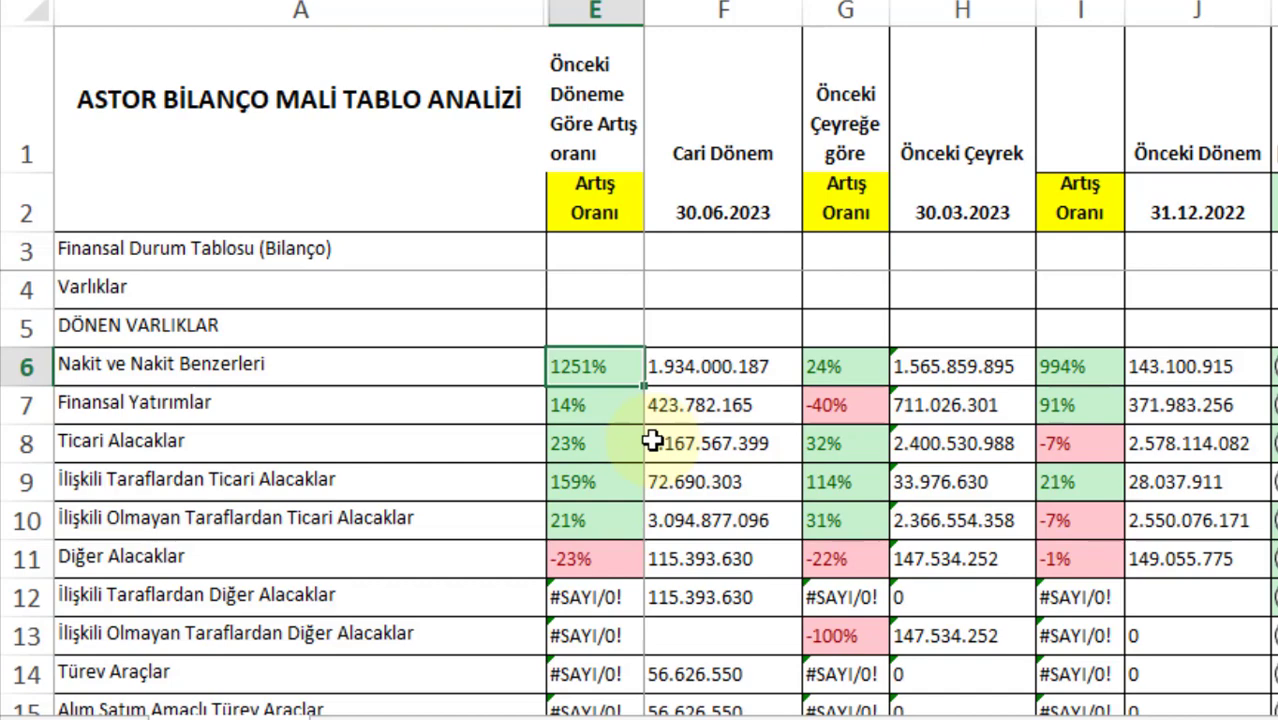
key(F2)
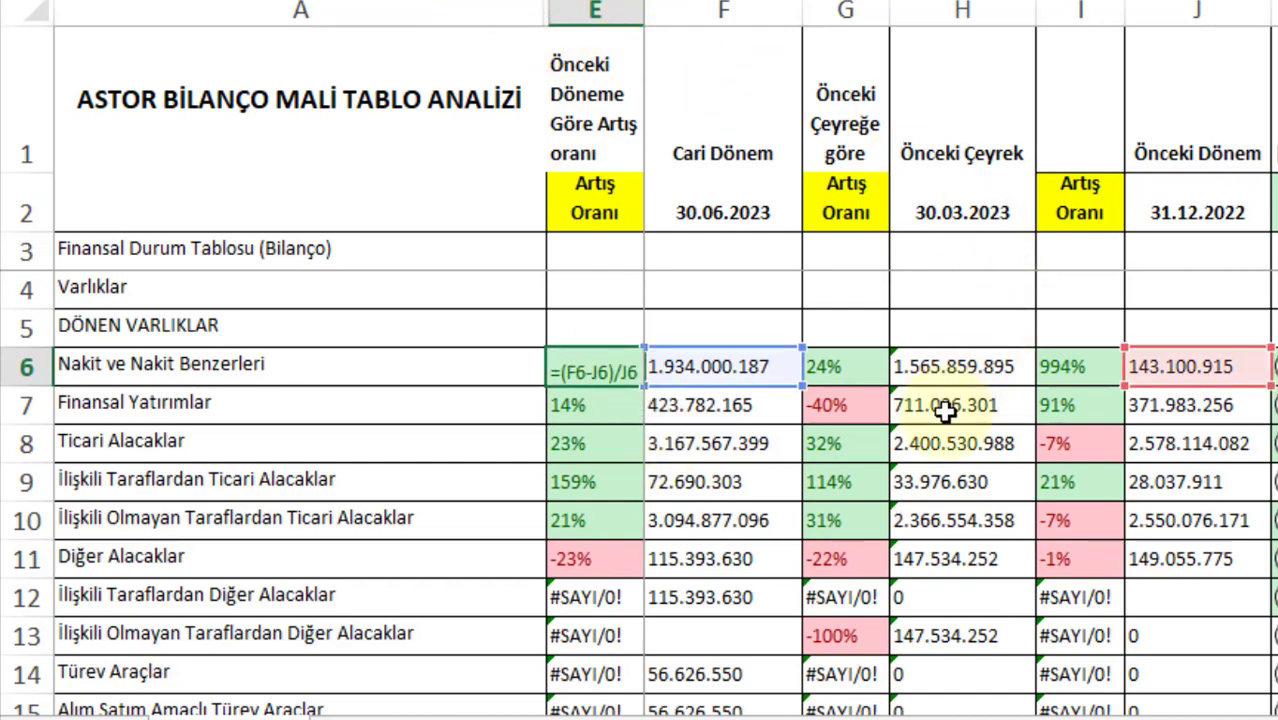
key(Escape)
- Examine the Dikey Analiz shares of Nakit ve Nakit Benzerleri for all three periods in K6, L6 and M6
click(1006, 371)
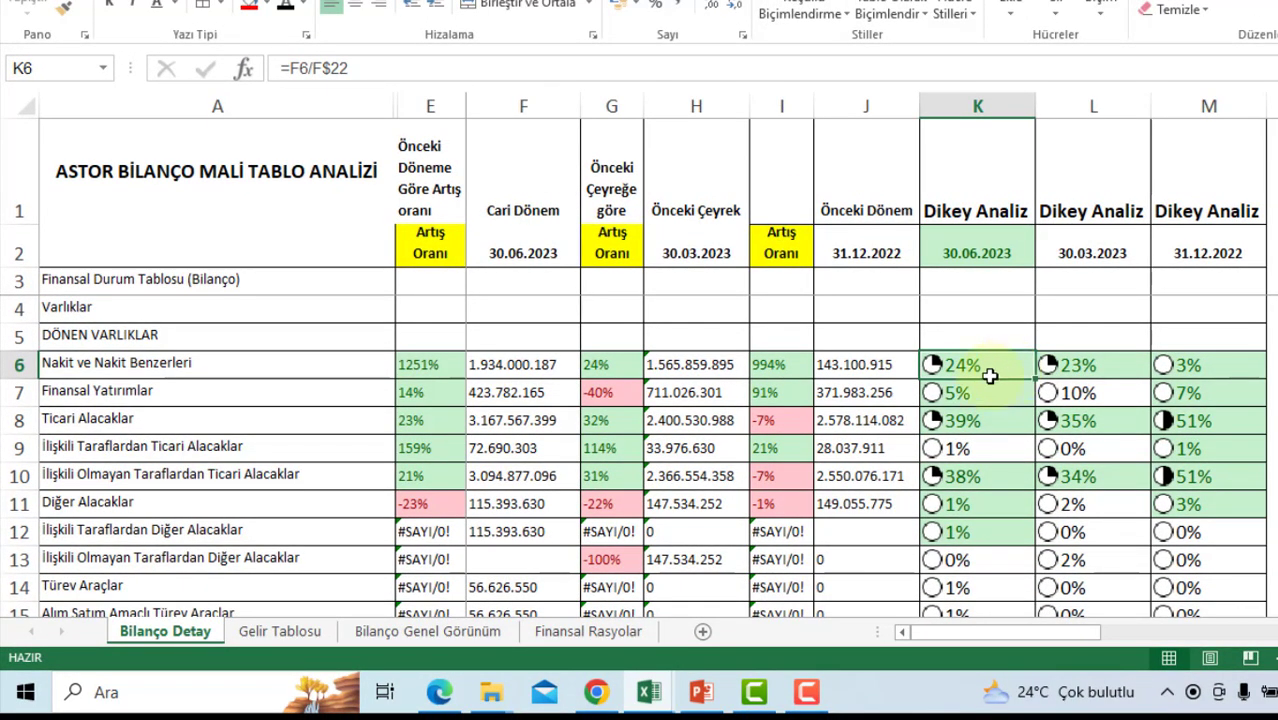
click(1097, 366)
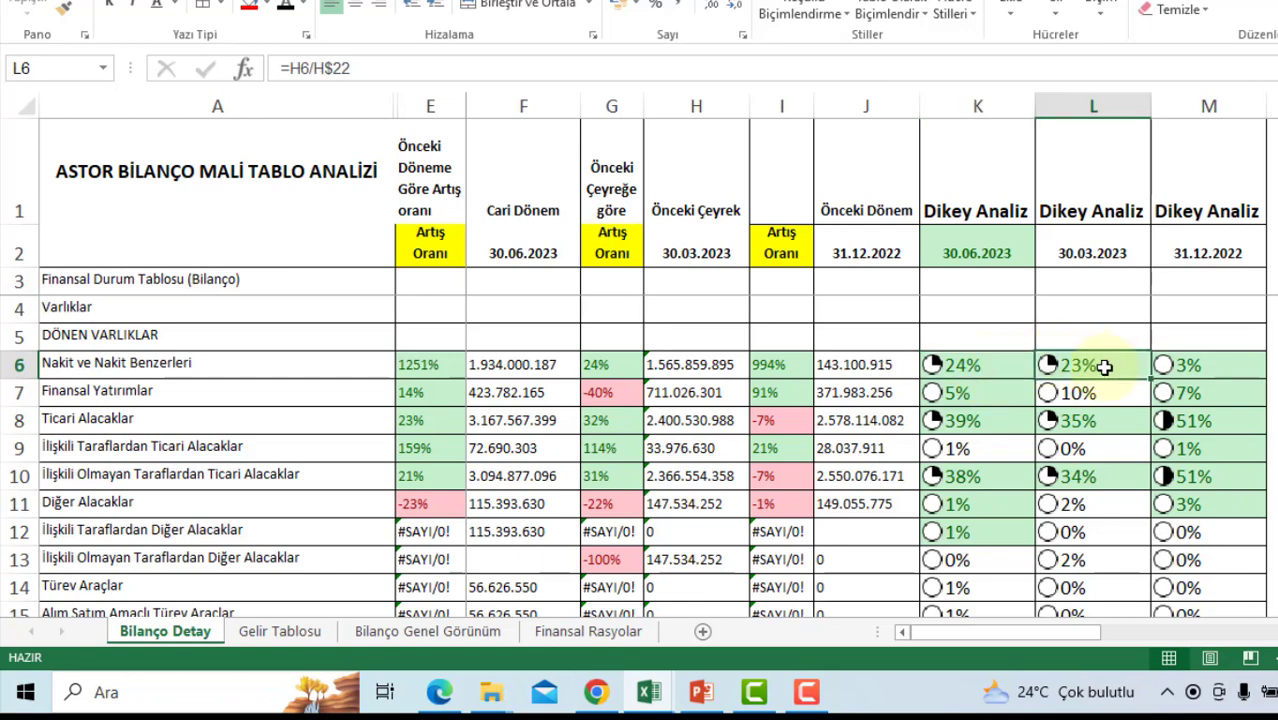
click(1178, 366)
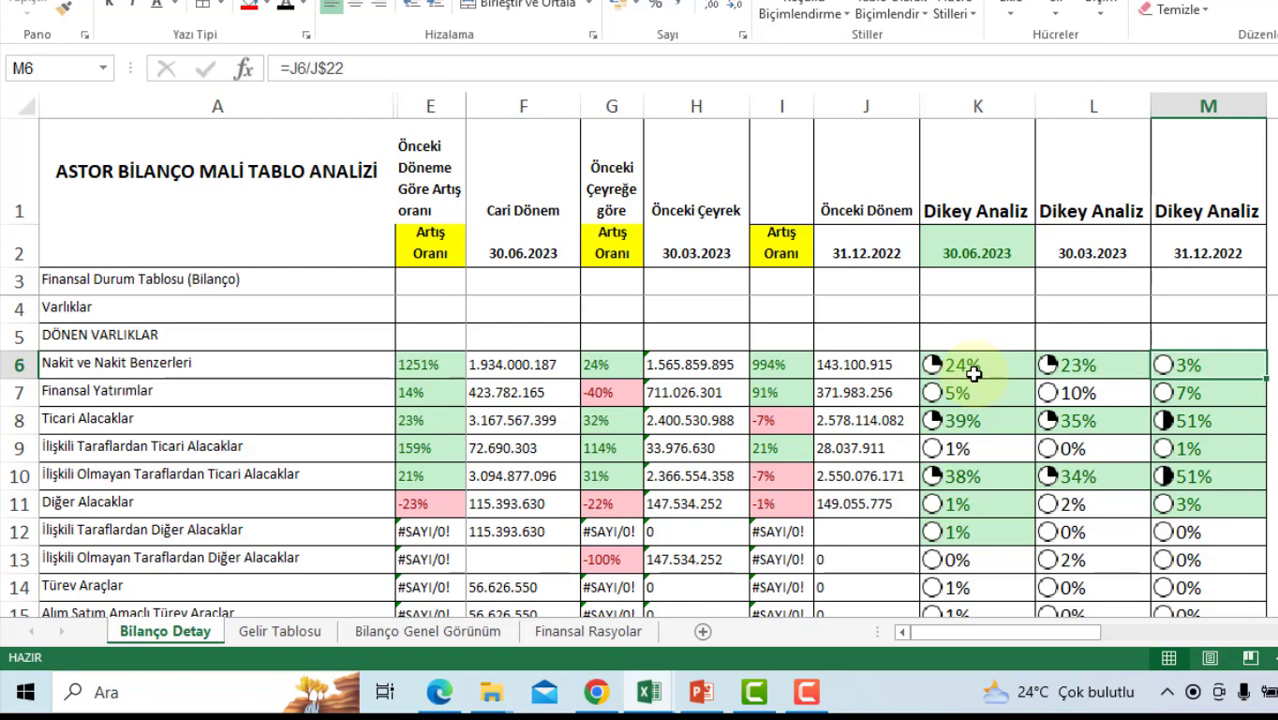
- Compare the Finansal Yatırımlar amounts for 30.06.2023 and 30.03.2023 and check the quarterly change rate in G7
click(515, 395)
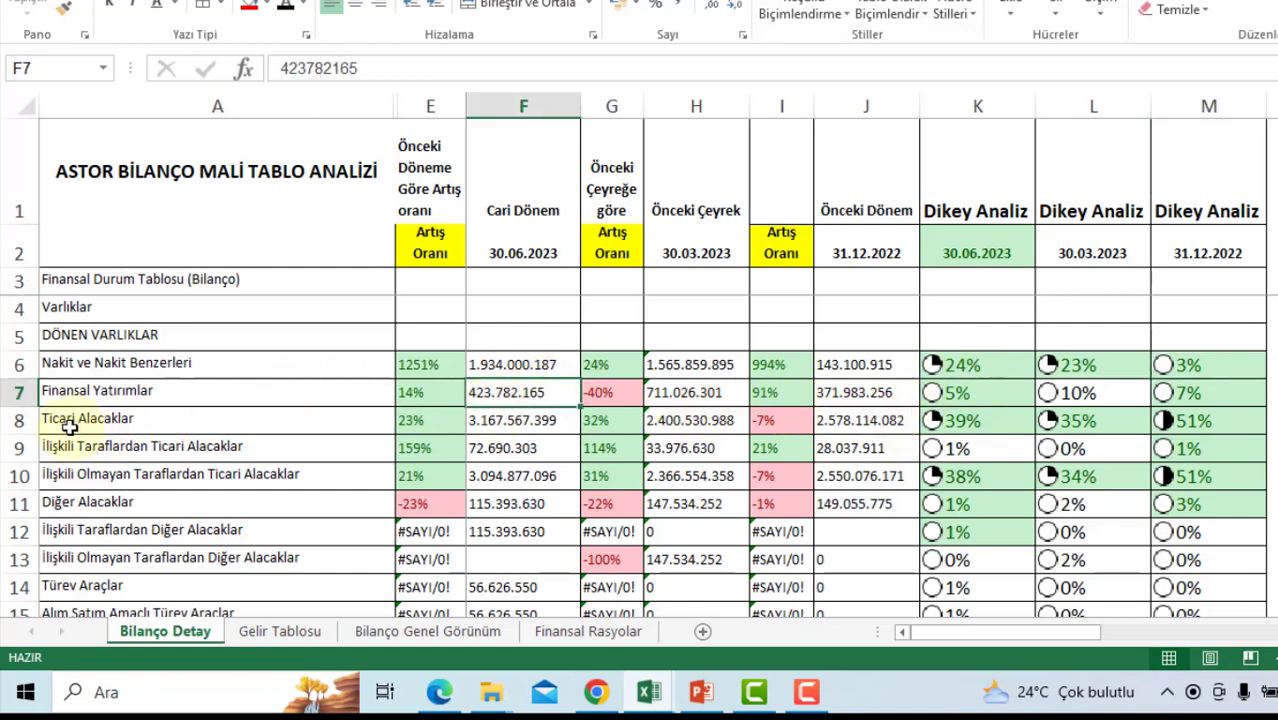
click(6, 391)
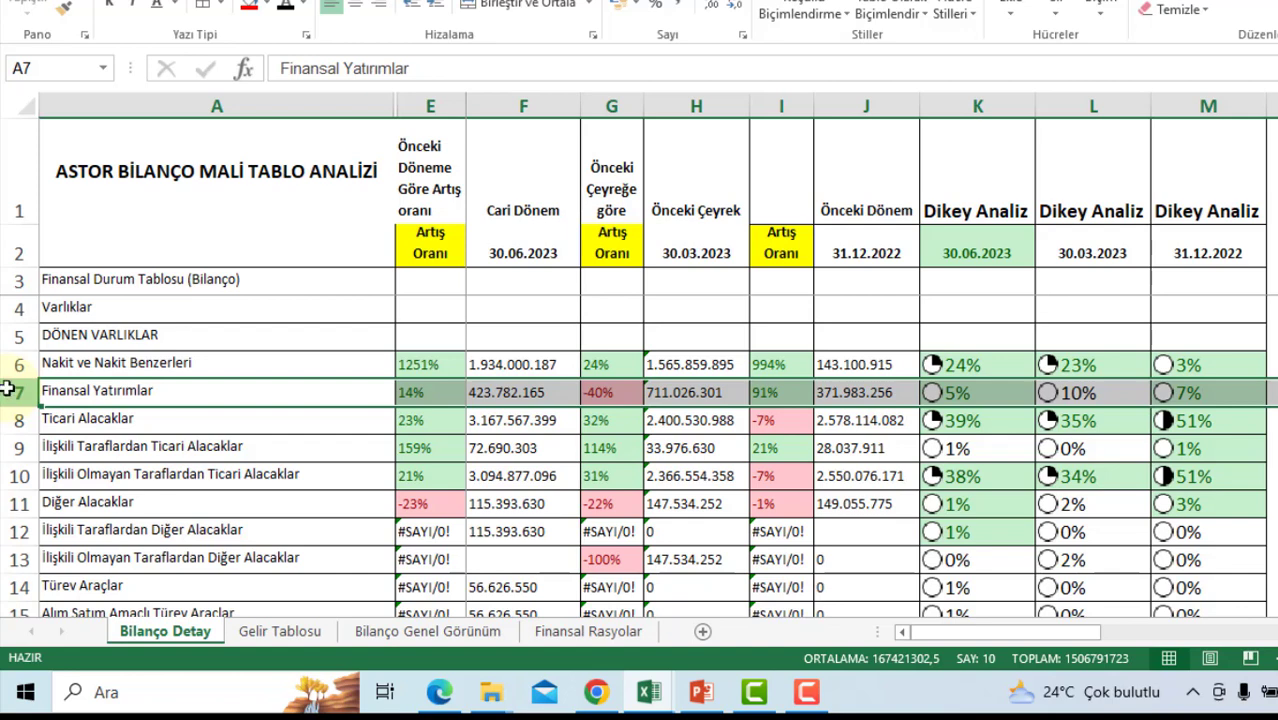
click(693, 393)
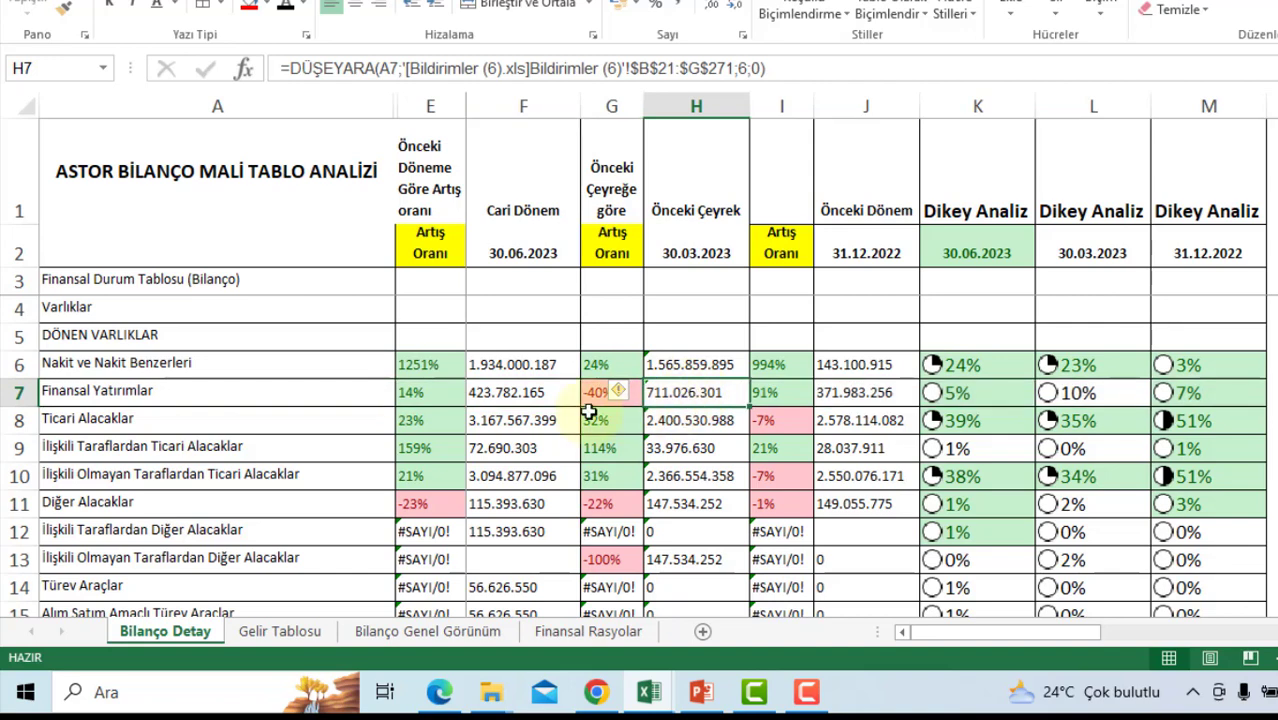
click(530, 395)
click(695, 393)
click(560, 400)
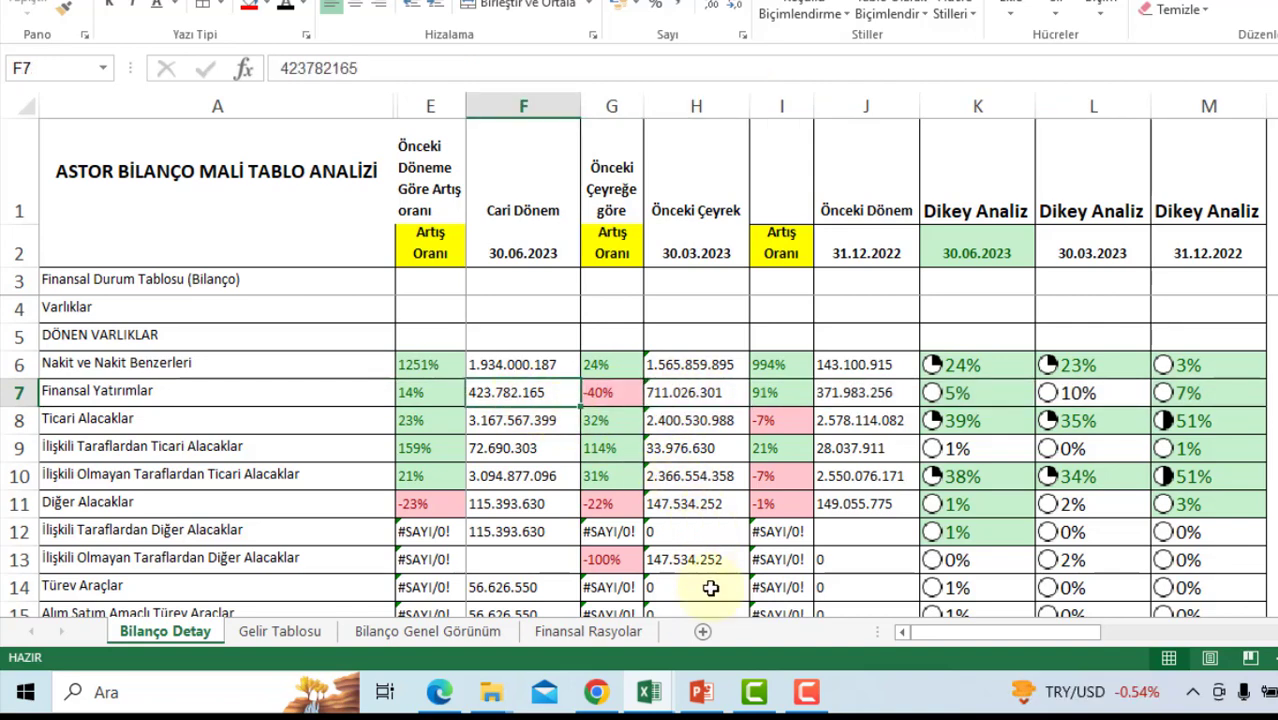
click(611, 393)
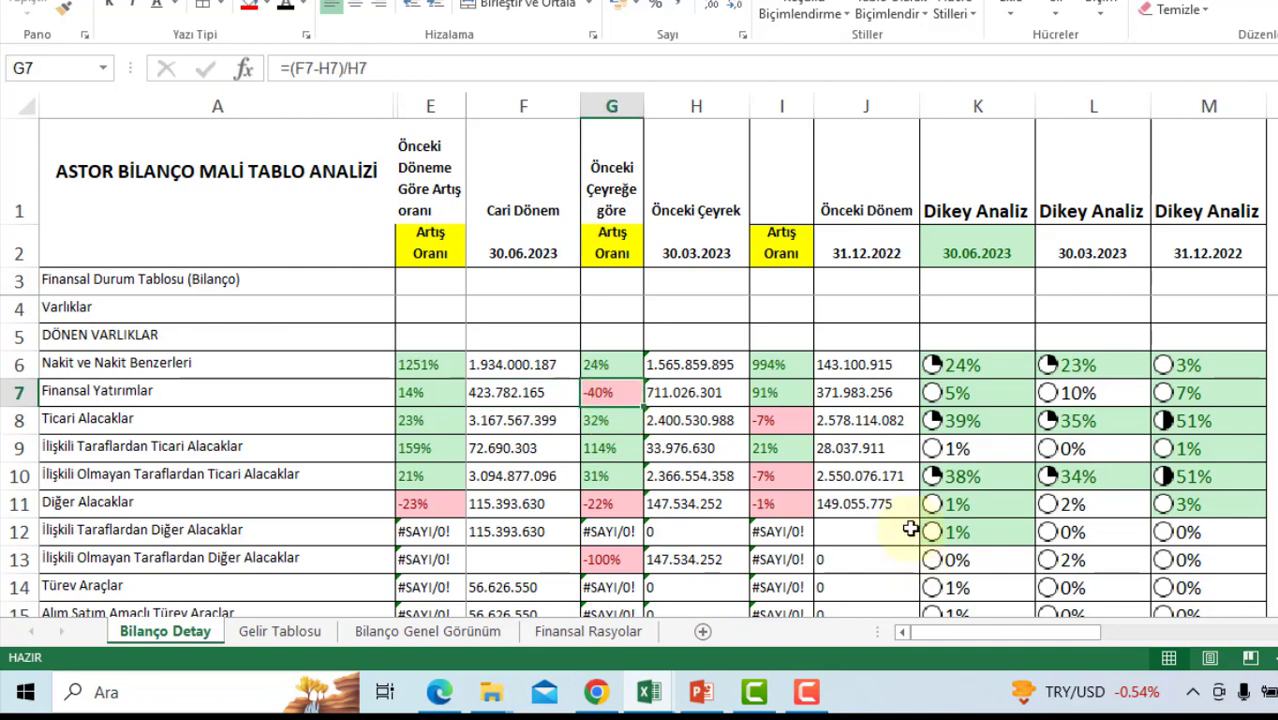
- Compare the 30.06.2023 Finansal Yatırımlar amount with 31.12.2022, check the rate in E7, and revisit the 30.03.2023 amount
click(862, 393)
click(450, 395)
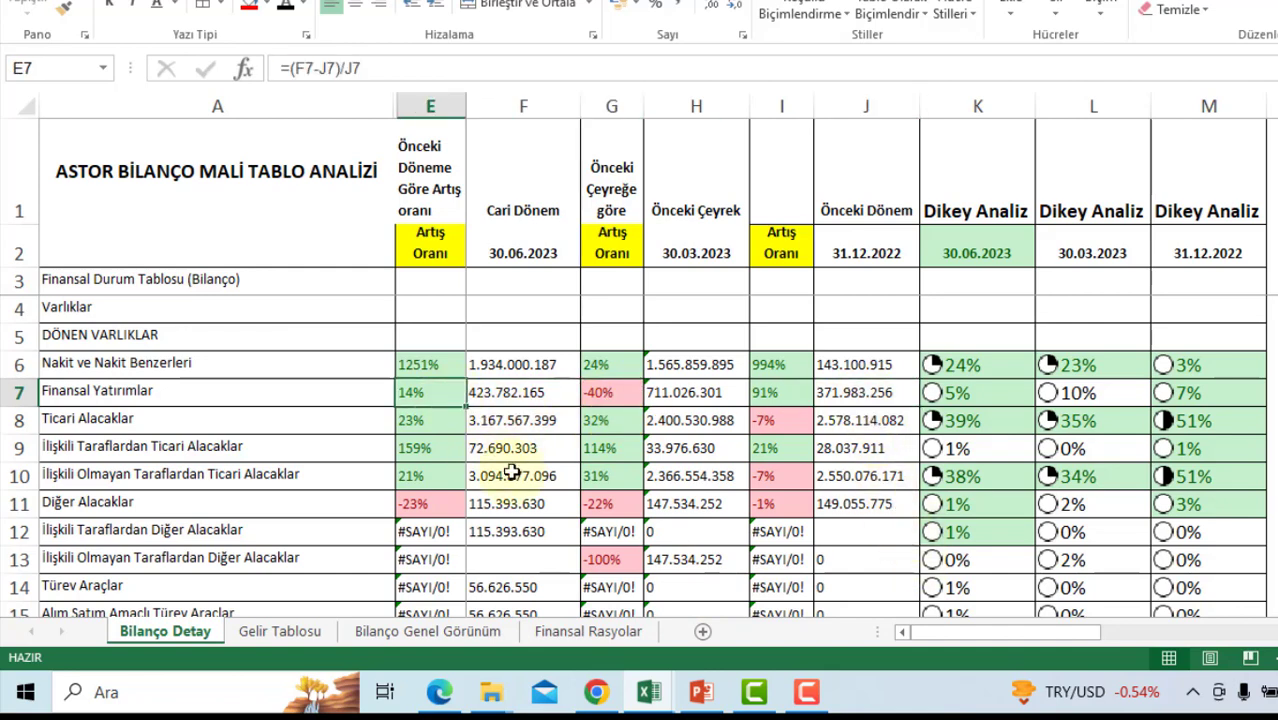
click(532, 393)
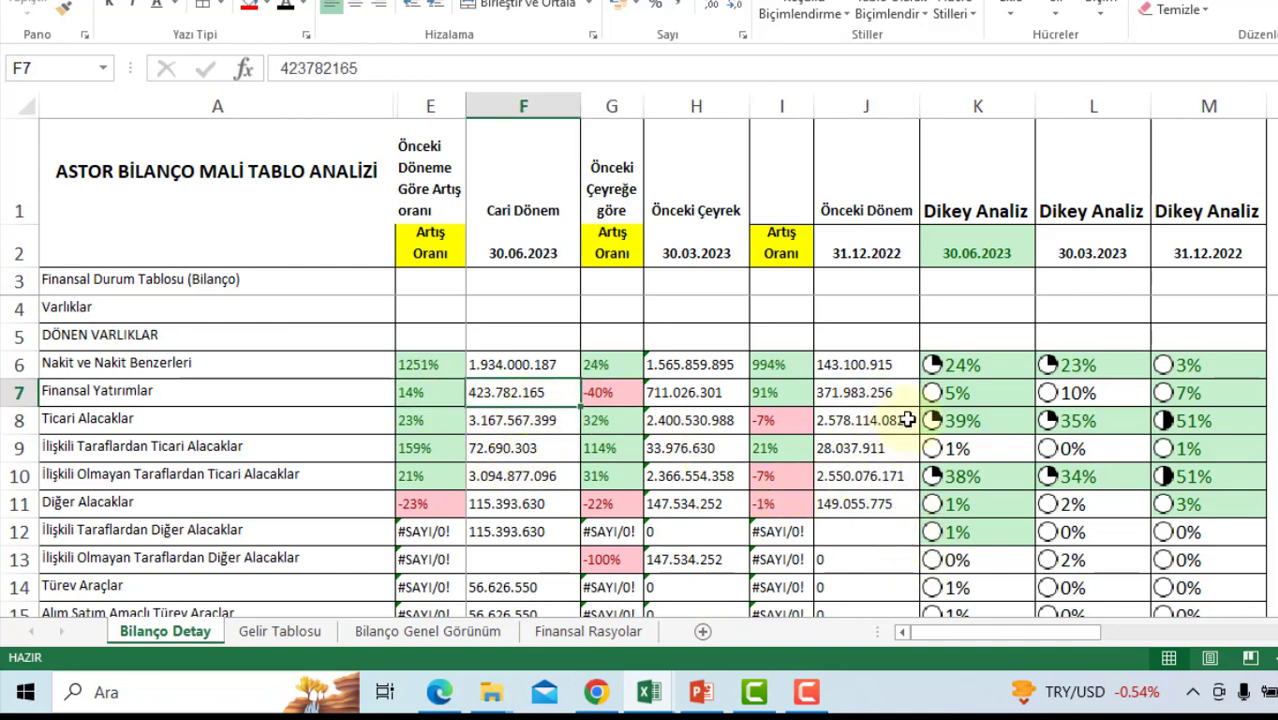
click(872, 395)
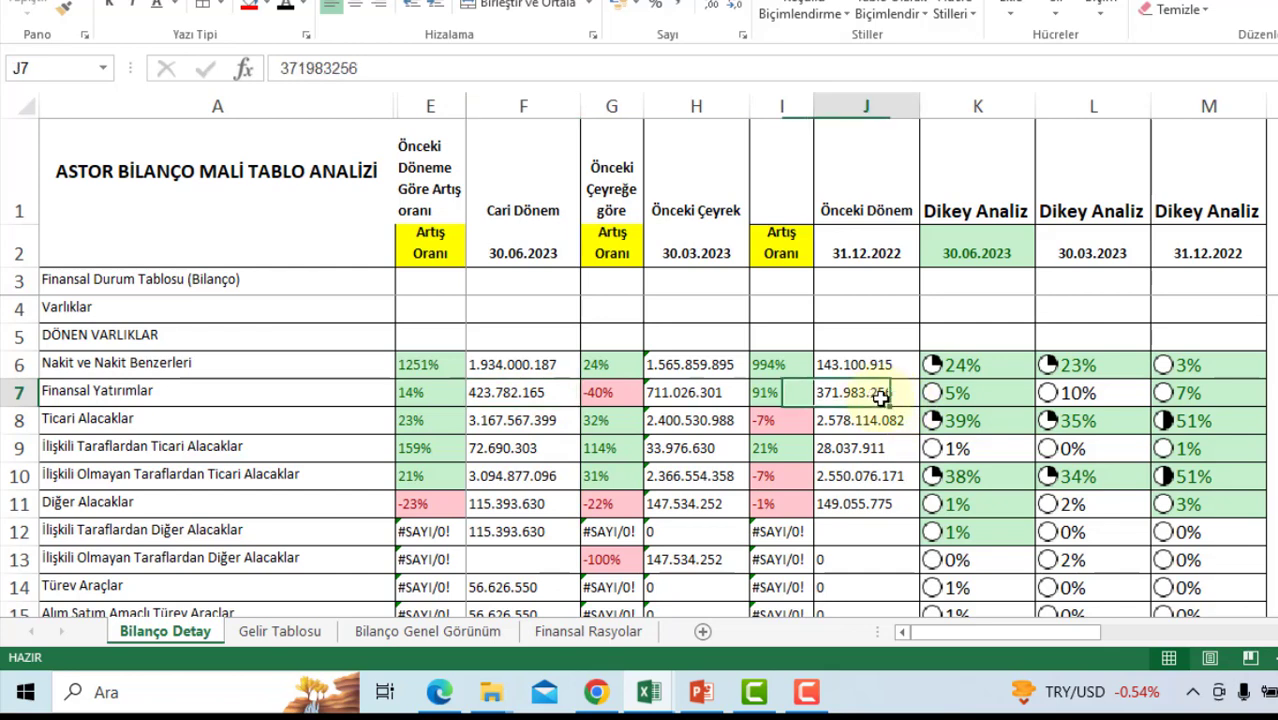
click(489, 392)
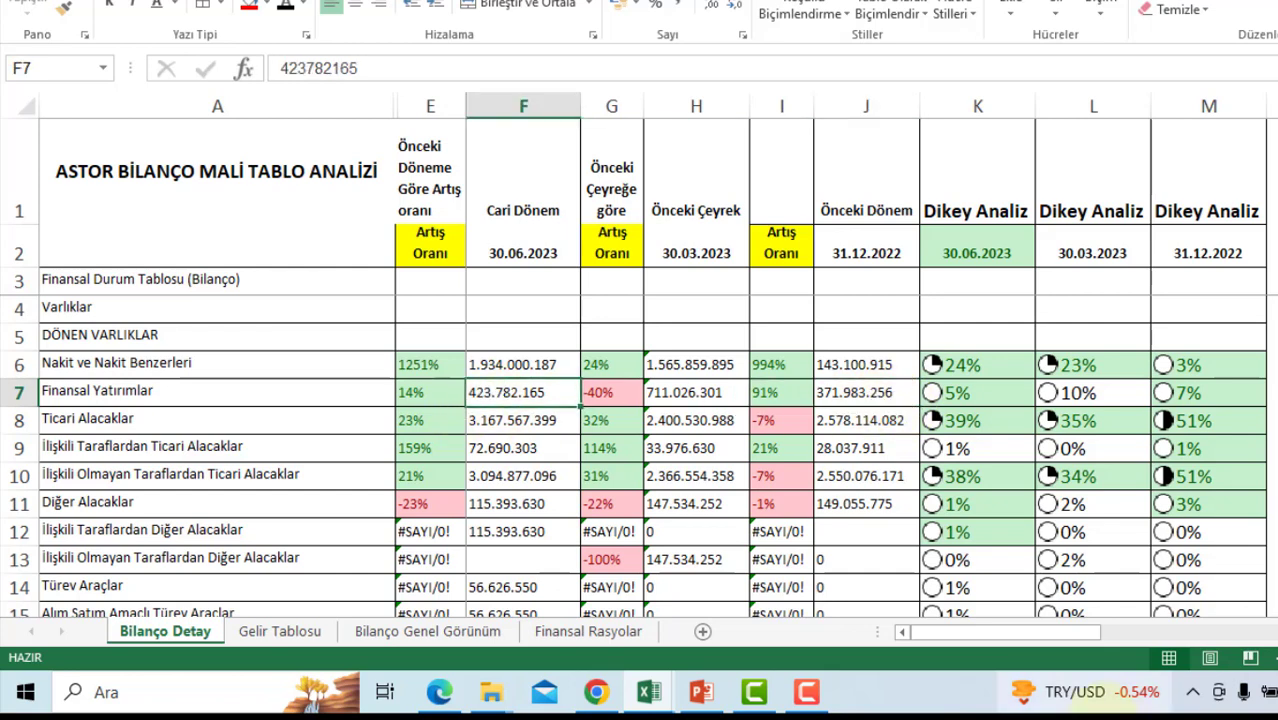
click(690, 392)
click(512, 393)
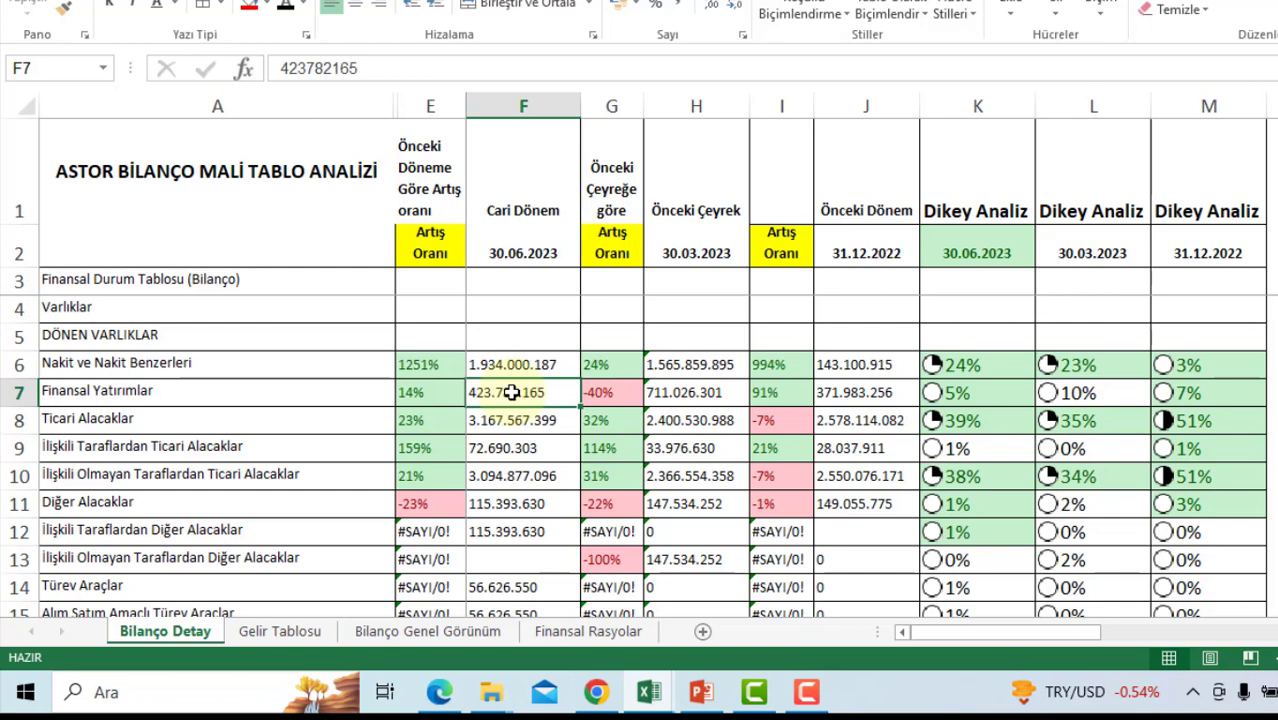
- Examine the Dikey Analiz shares of Finansal Yatırımlar for 30.06.2023 and 30.03.2023 in K7 and L7, alongside the current amount
click(360, 386)
click(337, 360)
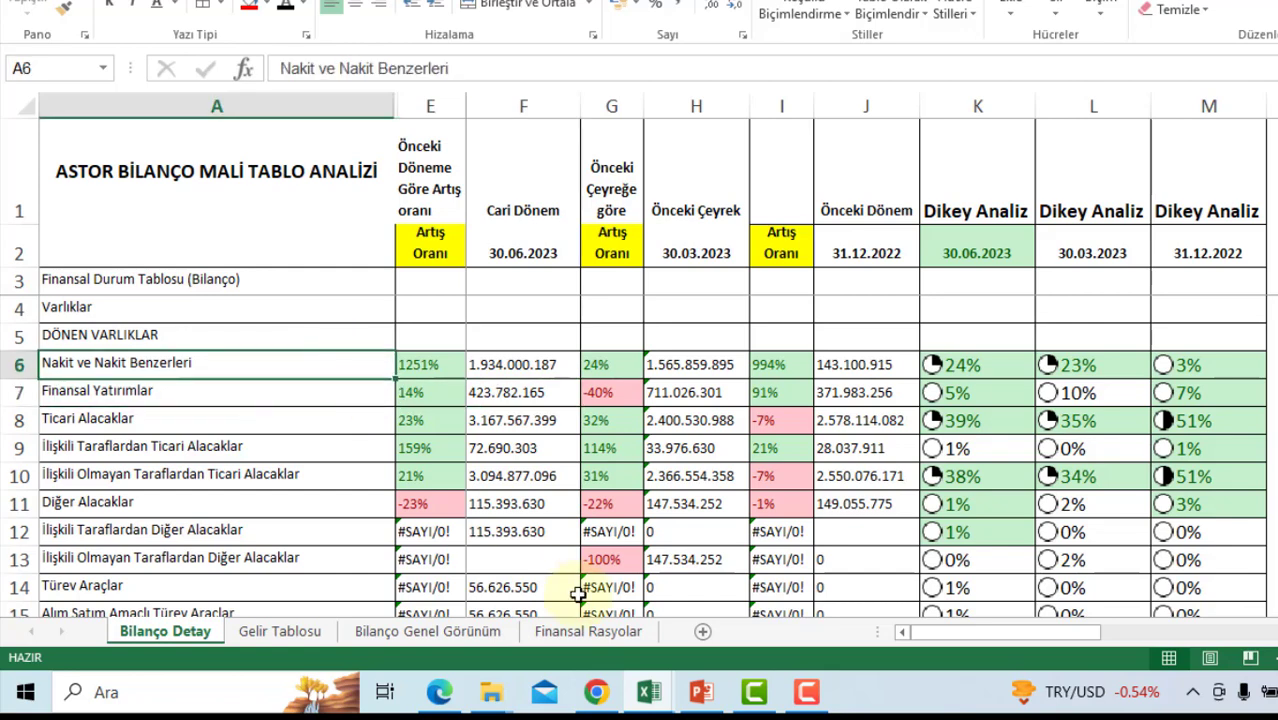
click(1005, 392)
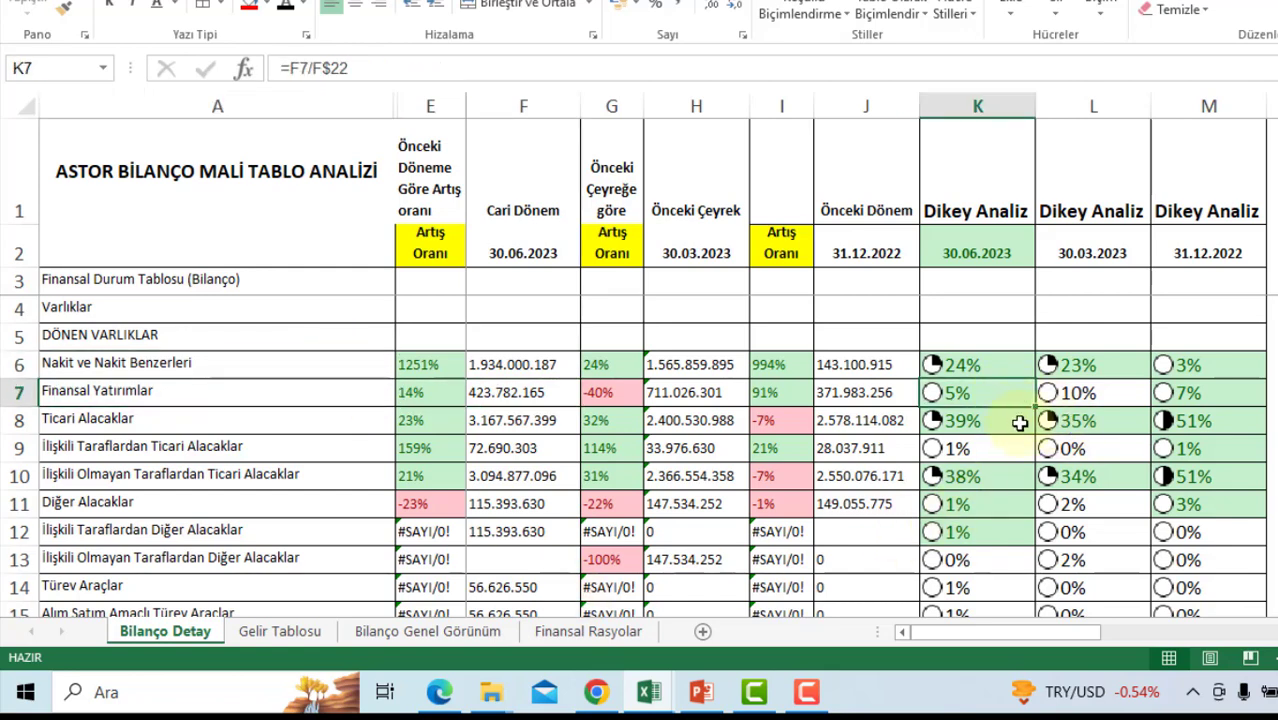
click(1076, 393)
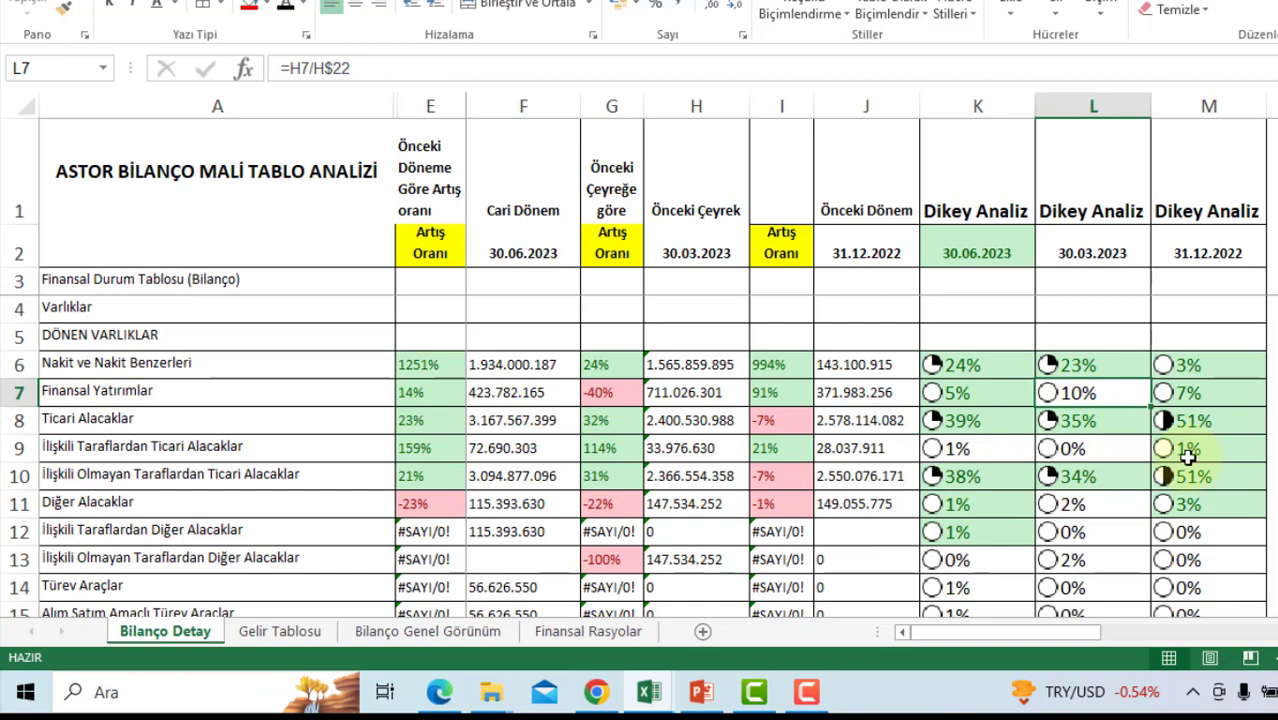
click(1005, 400)
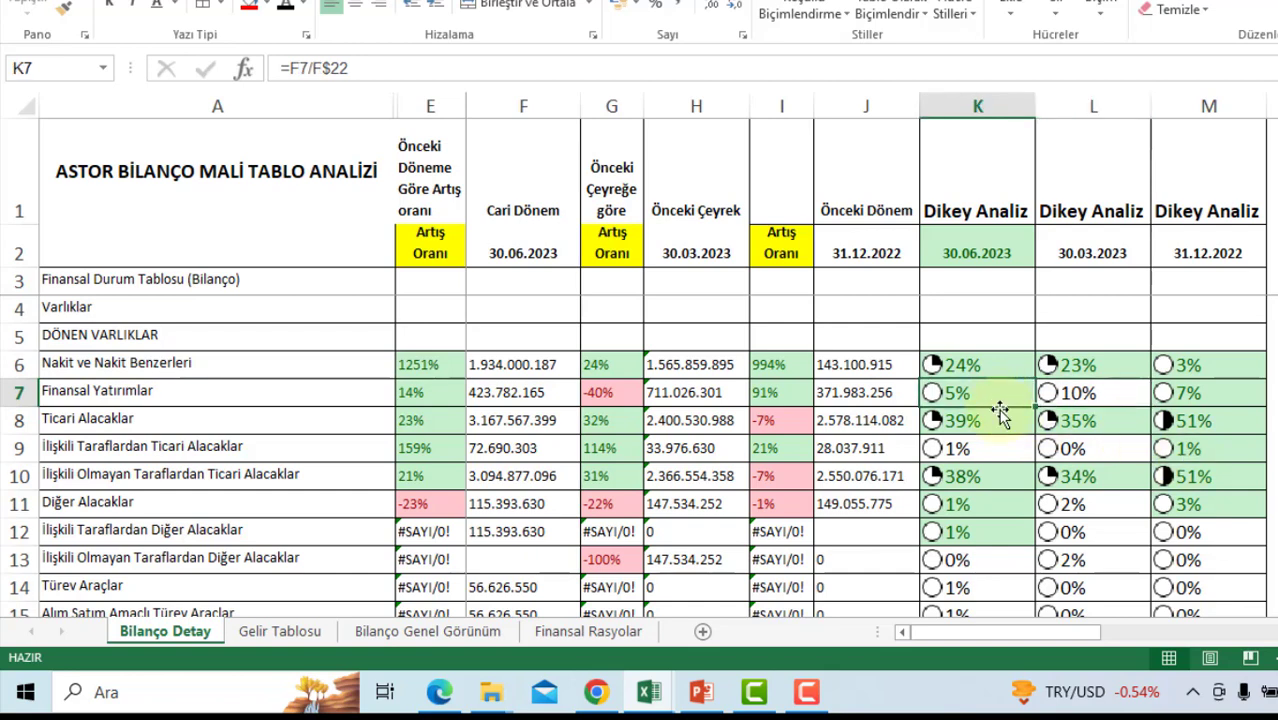
click(505, 394)
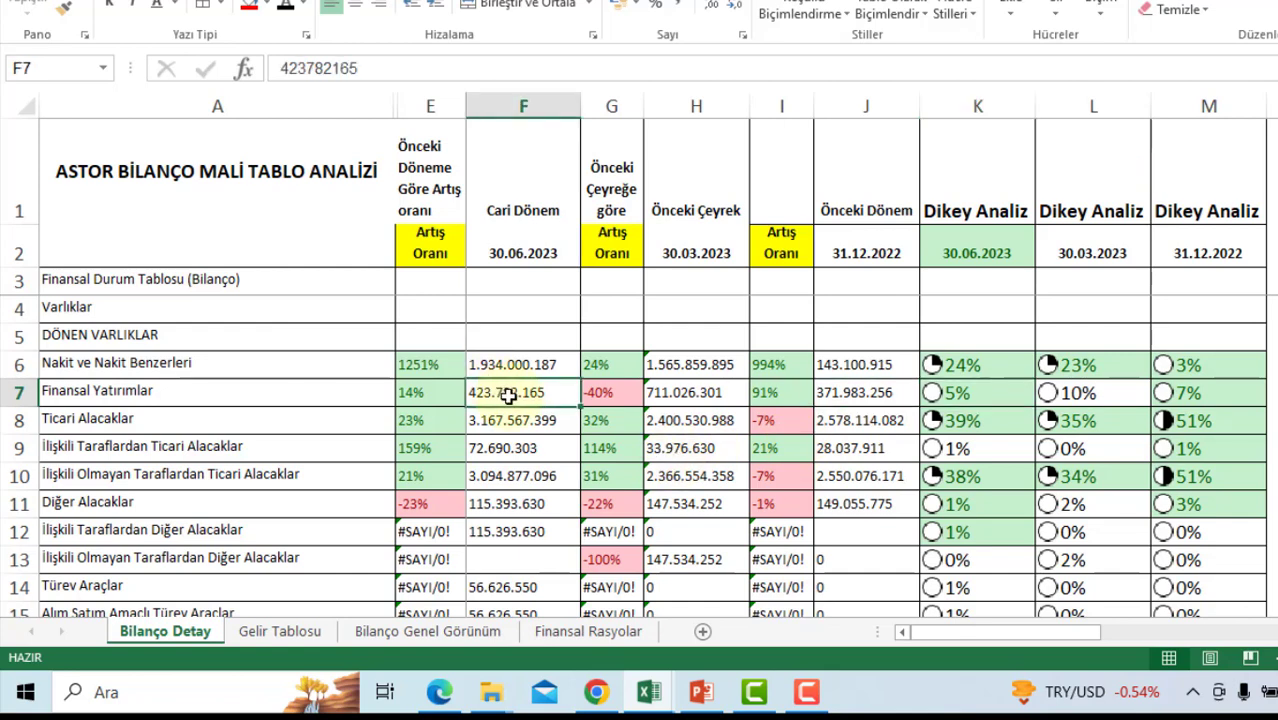
click(1012, 390)
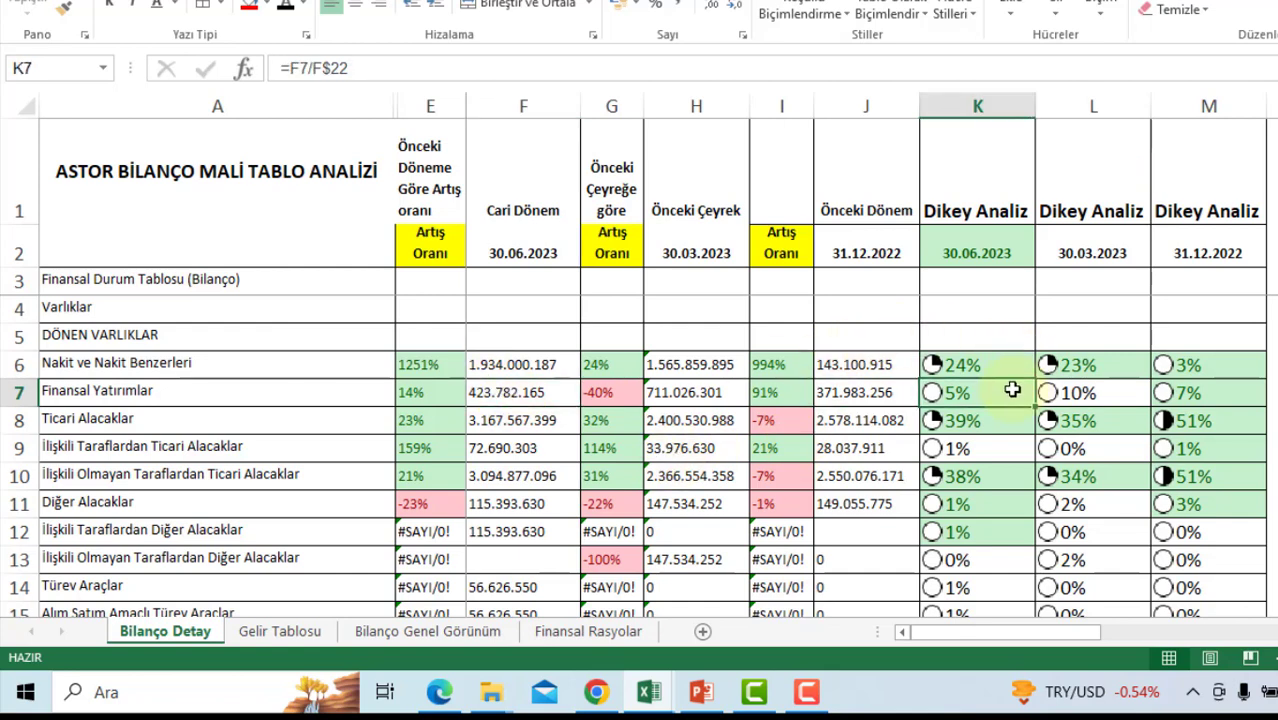
- Compare the 30.06.2023 Ticari Alacaklar amount with 30.03.2023 and 31.12.2022, checking the growth rates in G8 and E8
click(210, 419)
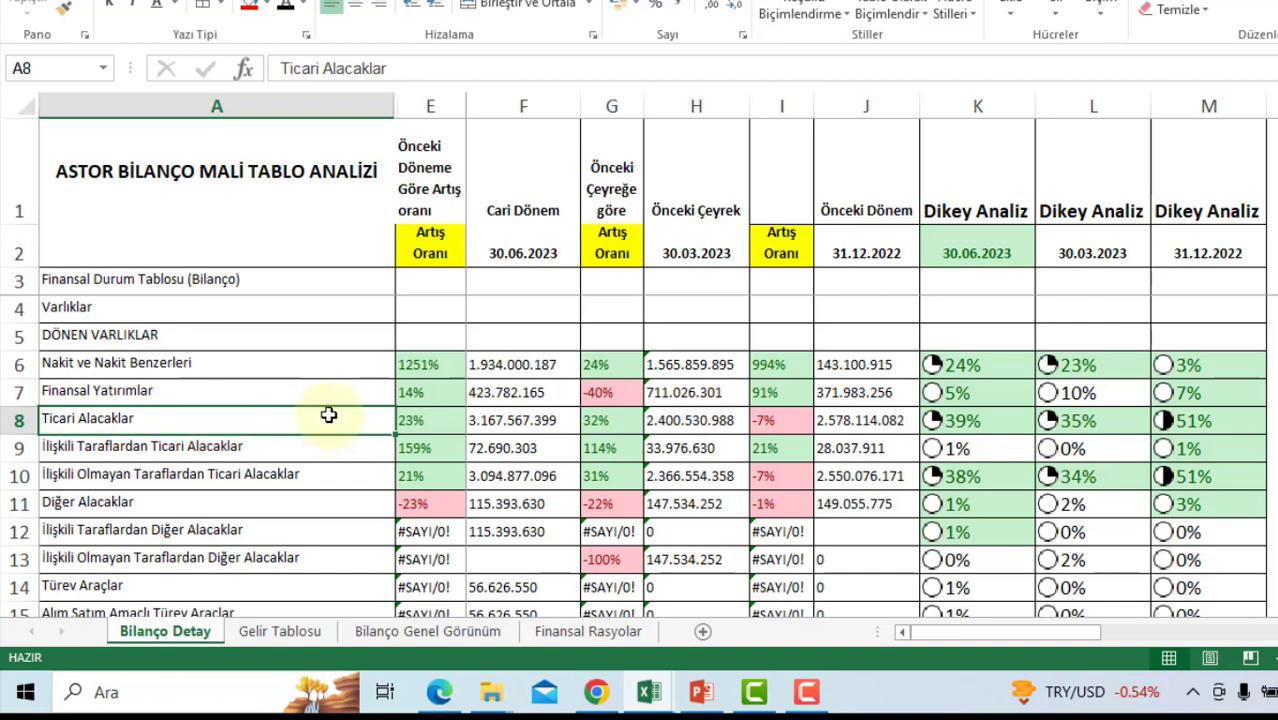
click(566, 420)
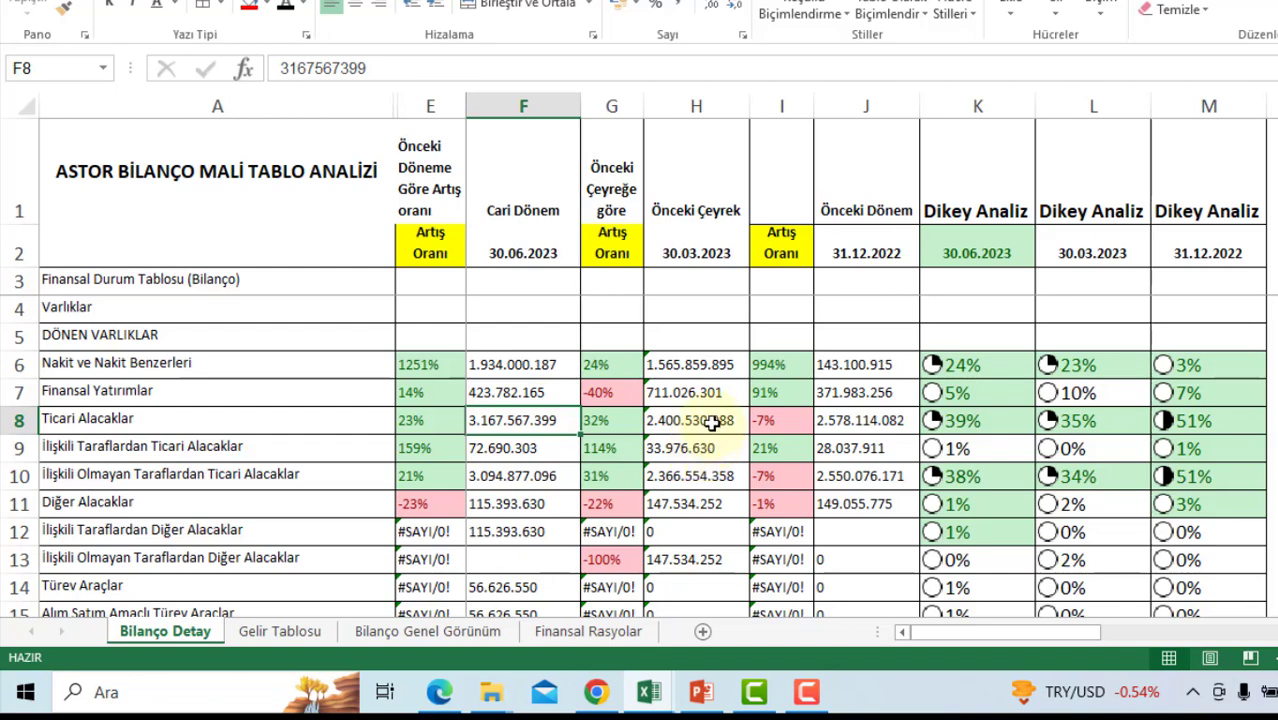
click(710, 424)
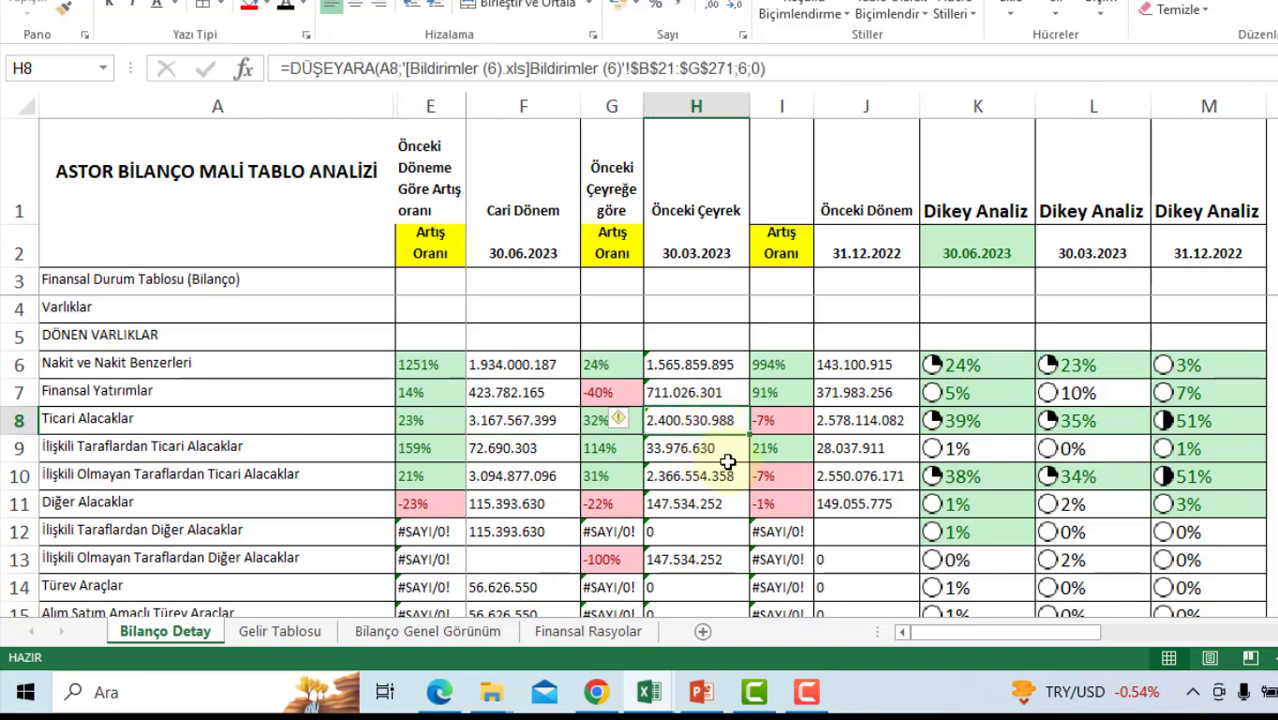
click(545, 426)
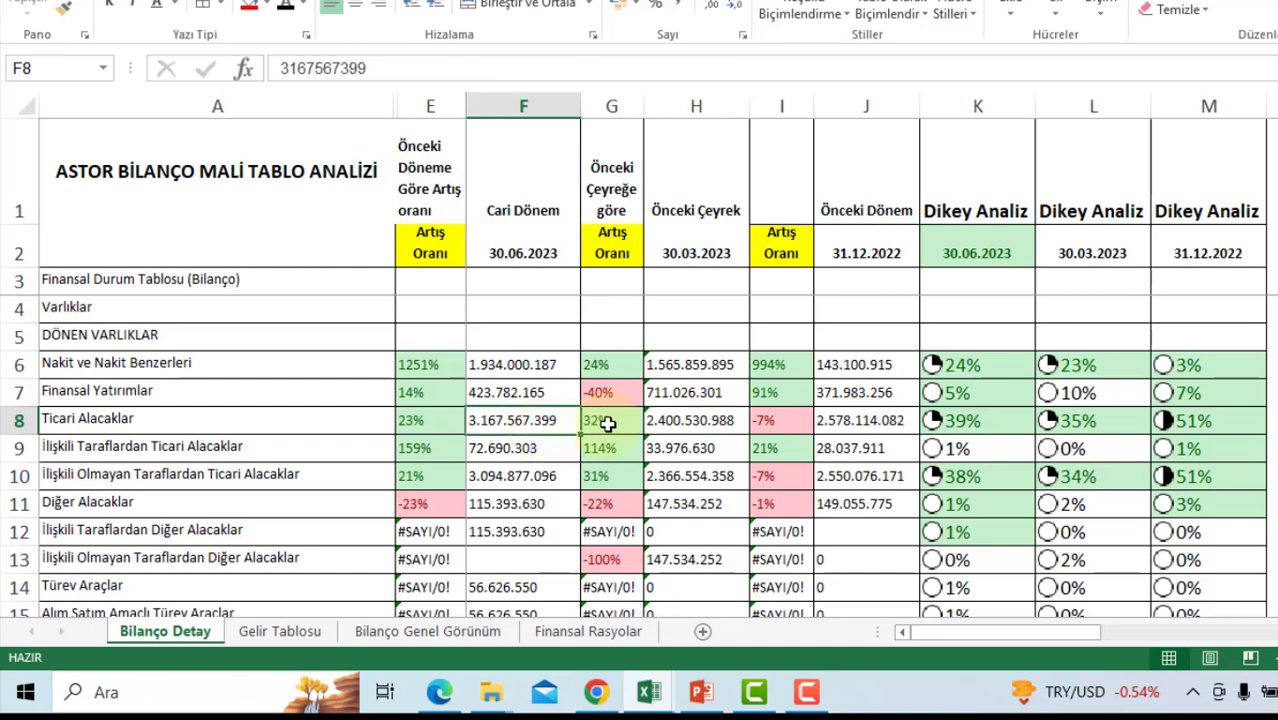
click(620, 421)
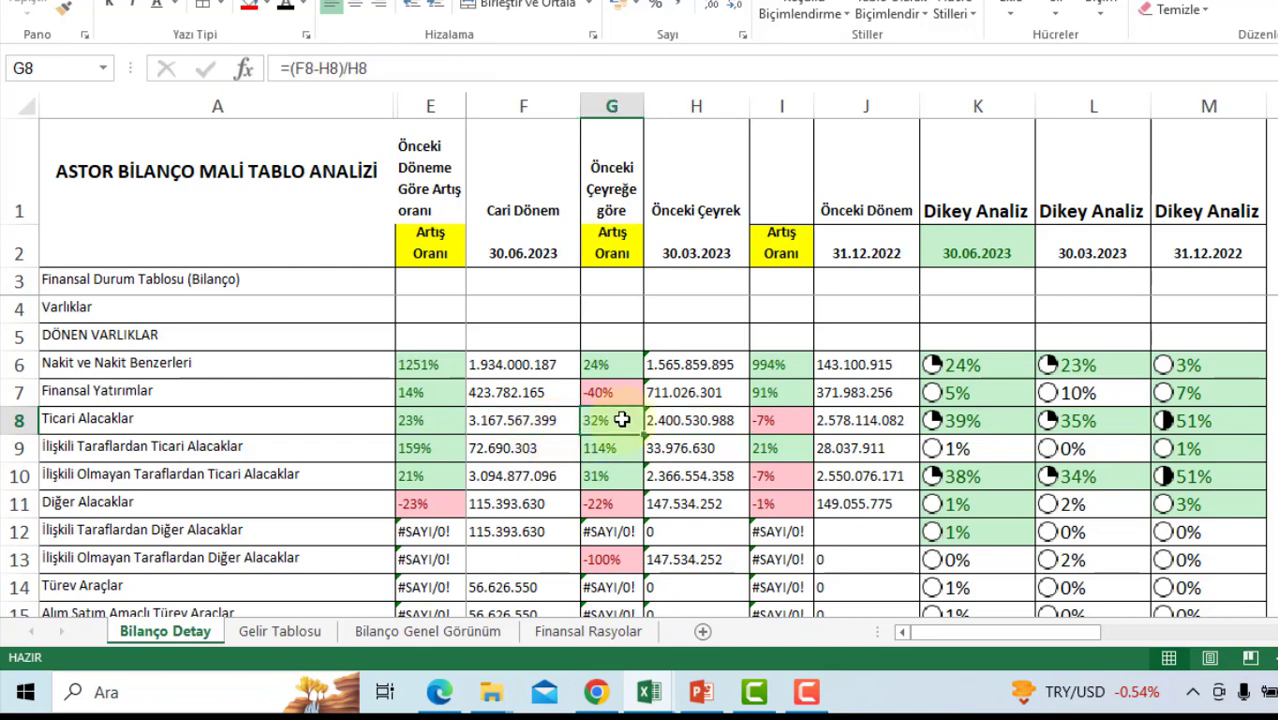
click(897, 422)
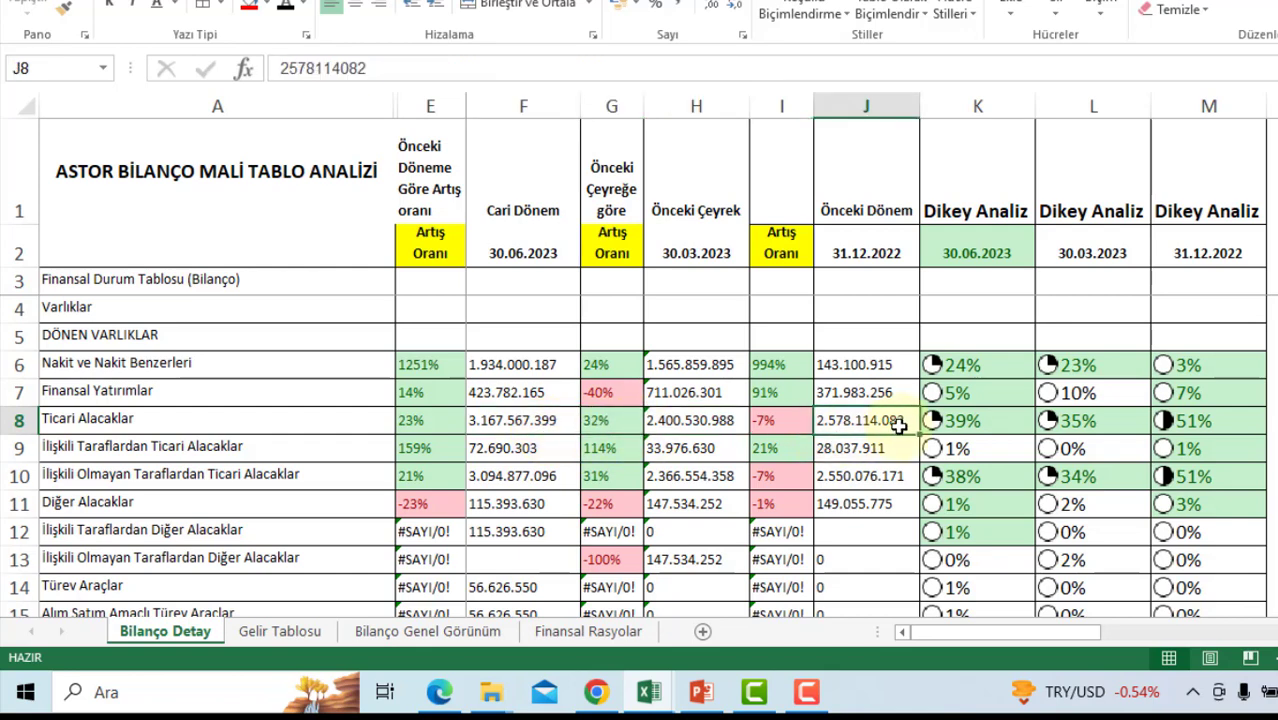
click(536, 422)
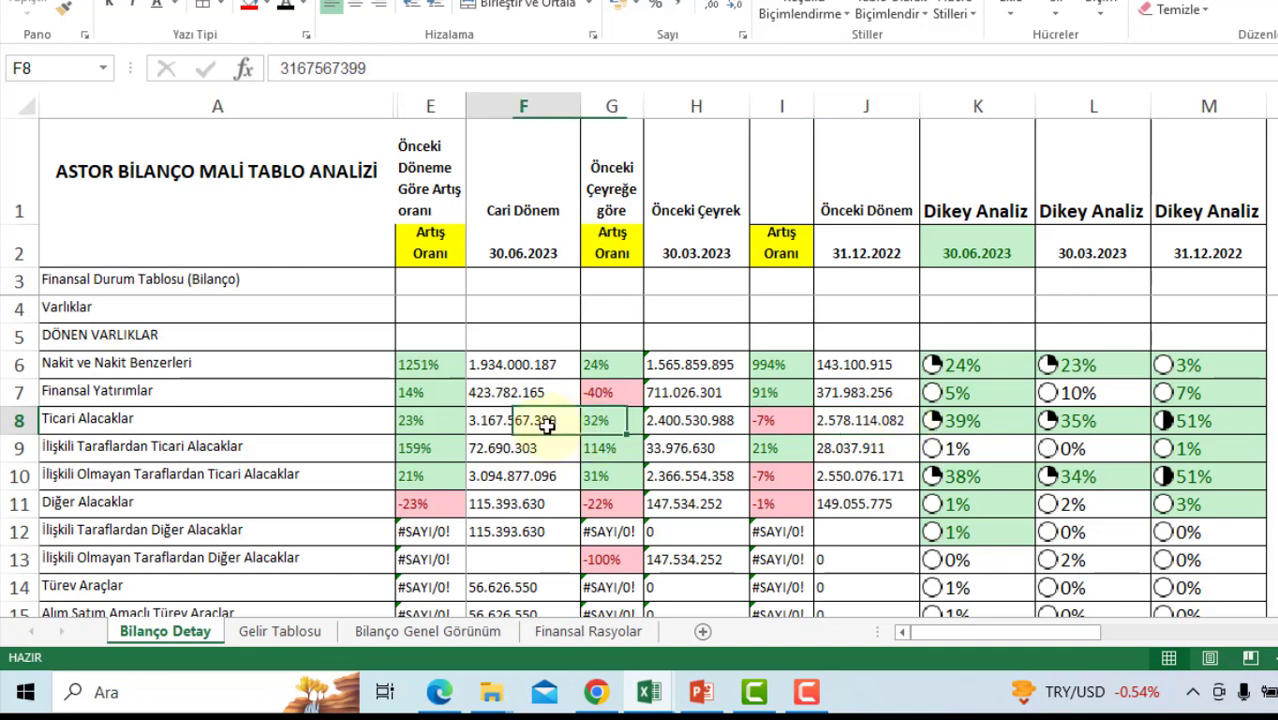
click(416, 421)
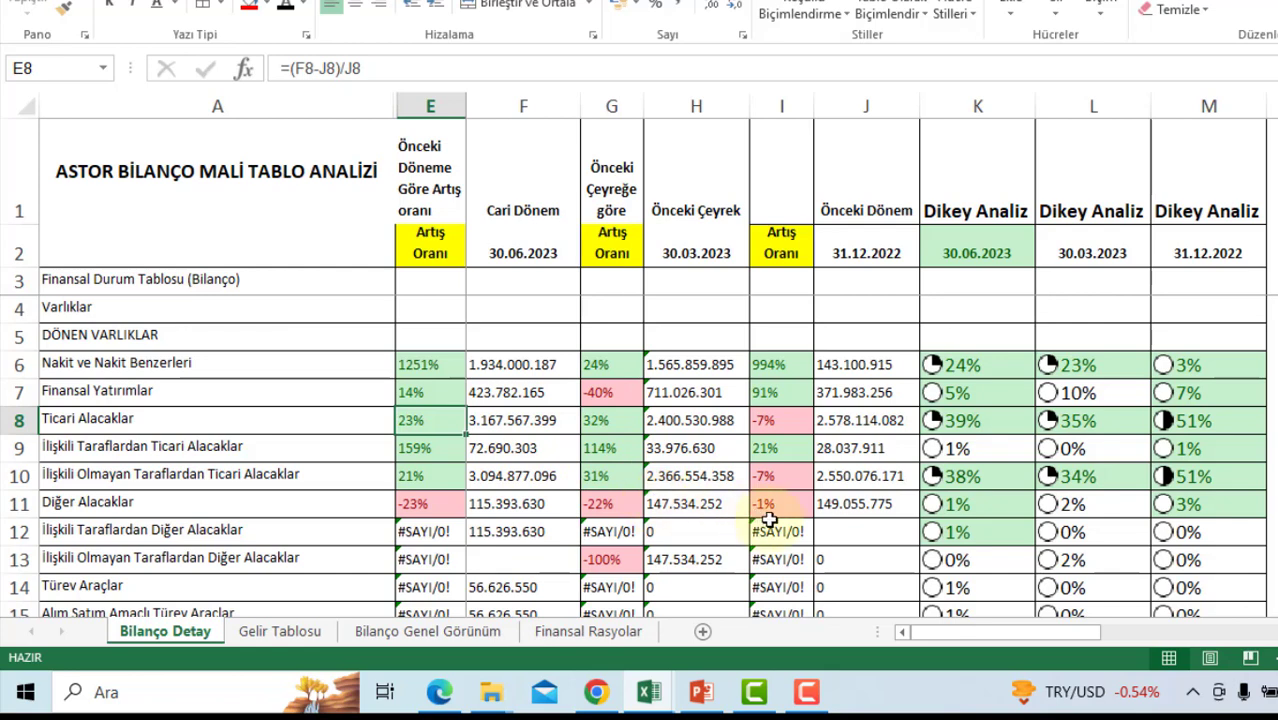
- Examine the Dikey Analiz shares of Ticari Alacaklar for all three periods in K8, L8 and M8
click(963, 424)
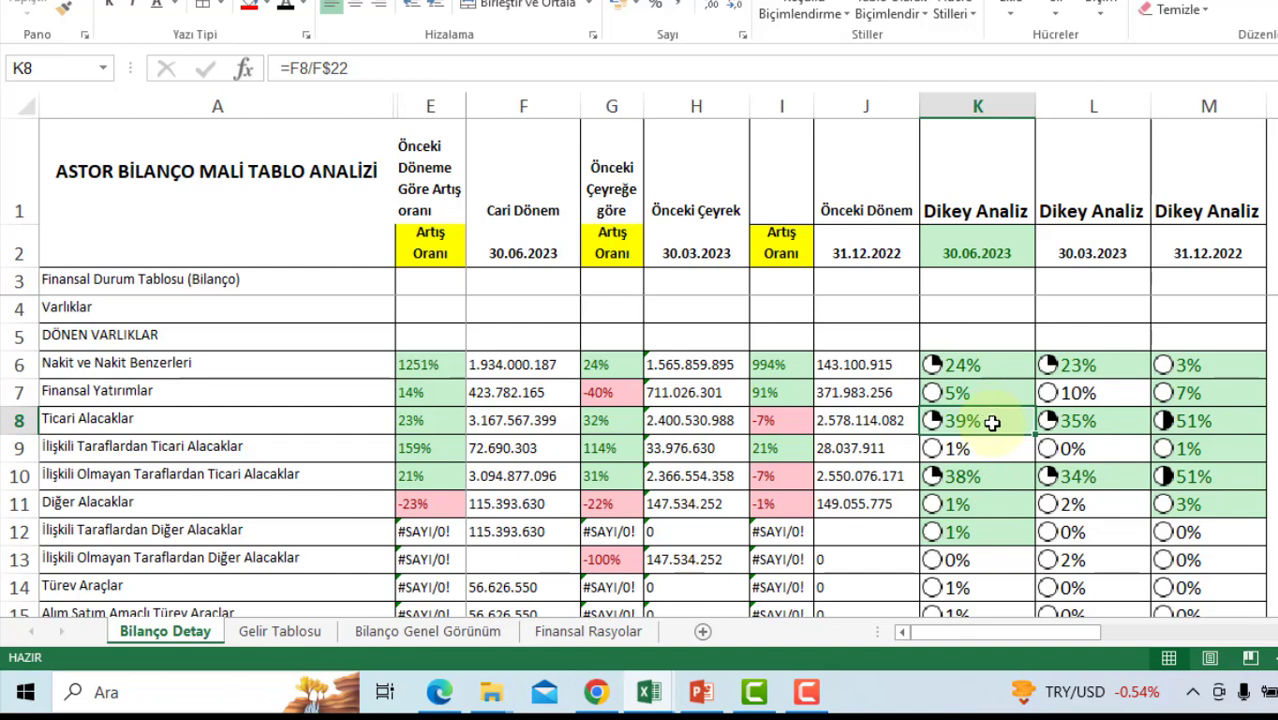
click(1084, 422)
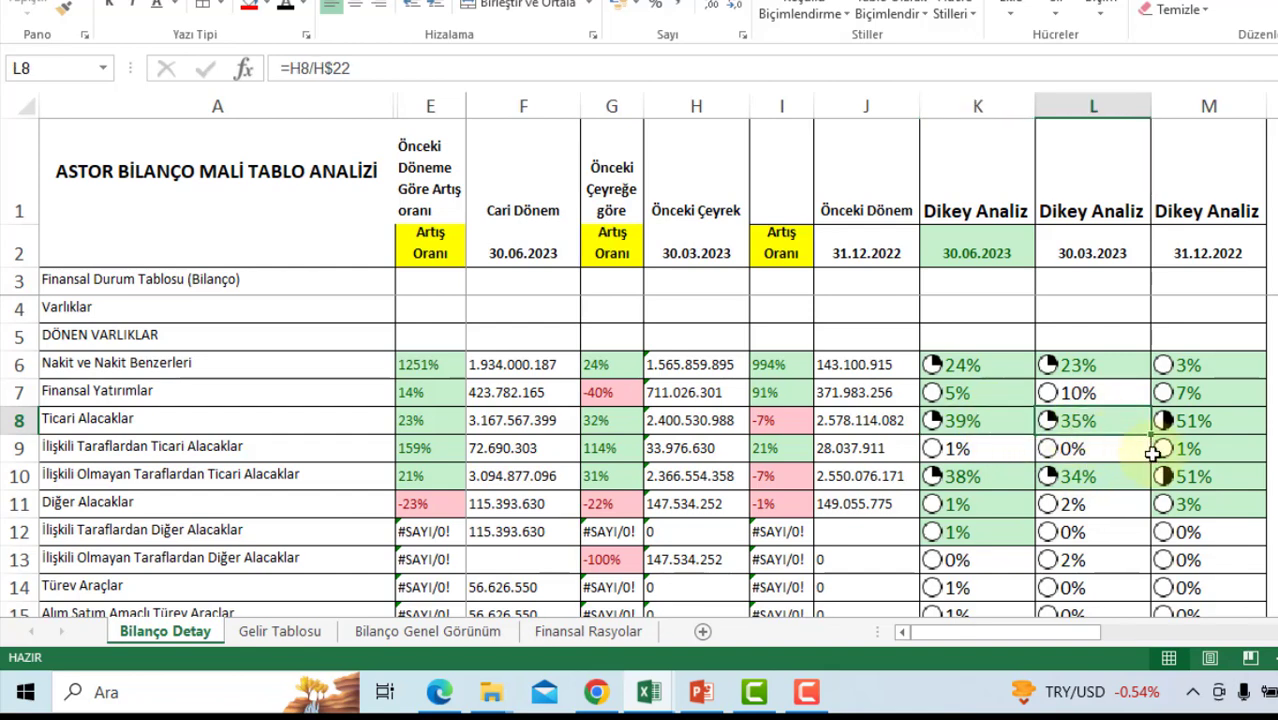
click(1190, 420)
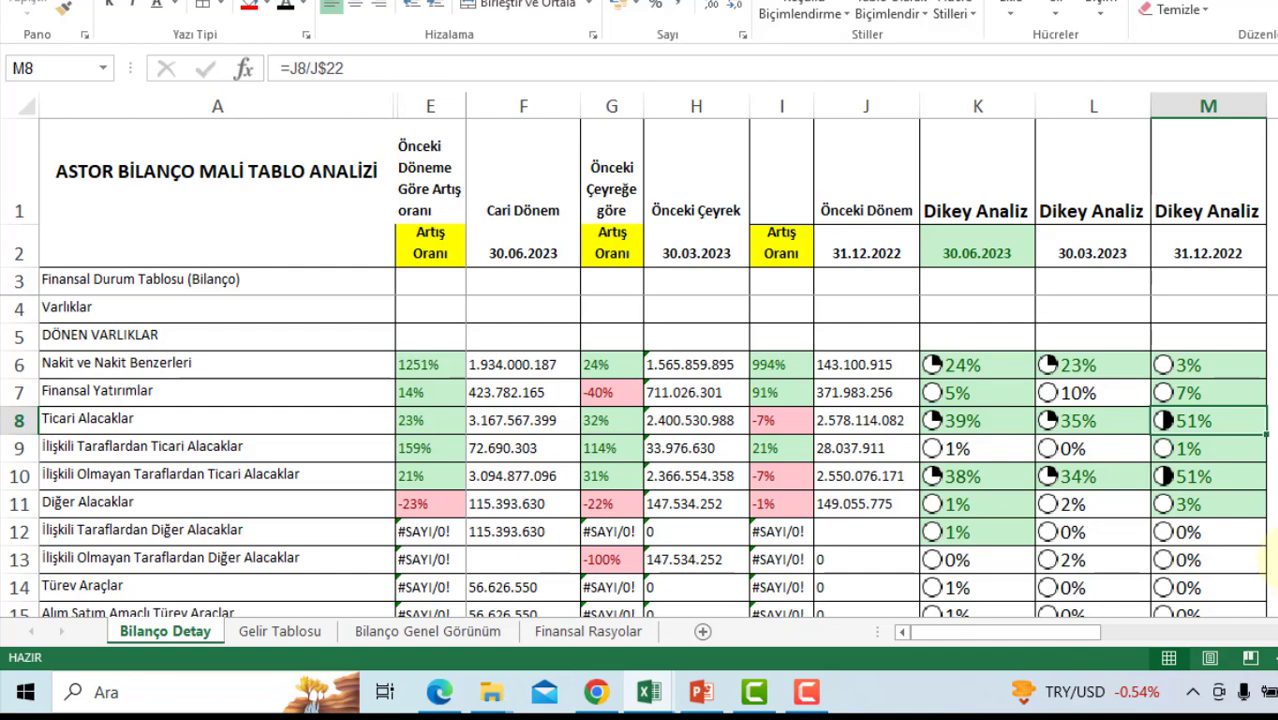
- Review the related and unrelated party trade receivables in rows 9 and 10, and compare the sum of F9:F10 with F8
scroll(810, 491, down, 1)
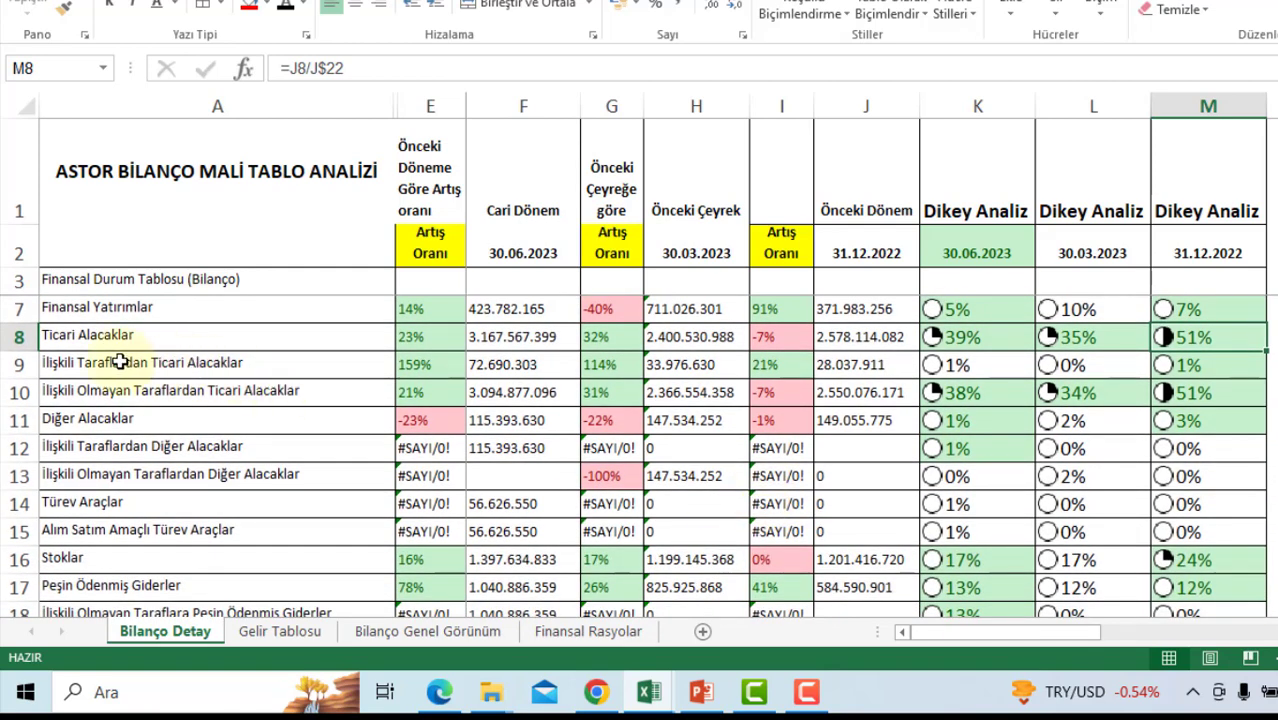
drag(150, 362, 440, 392)
drag(694, 393, 1198, 397)
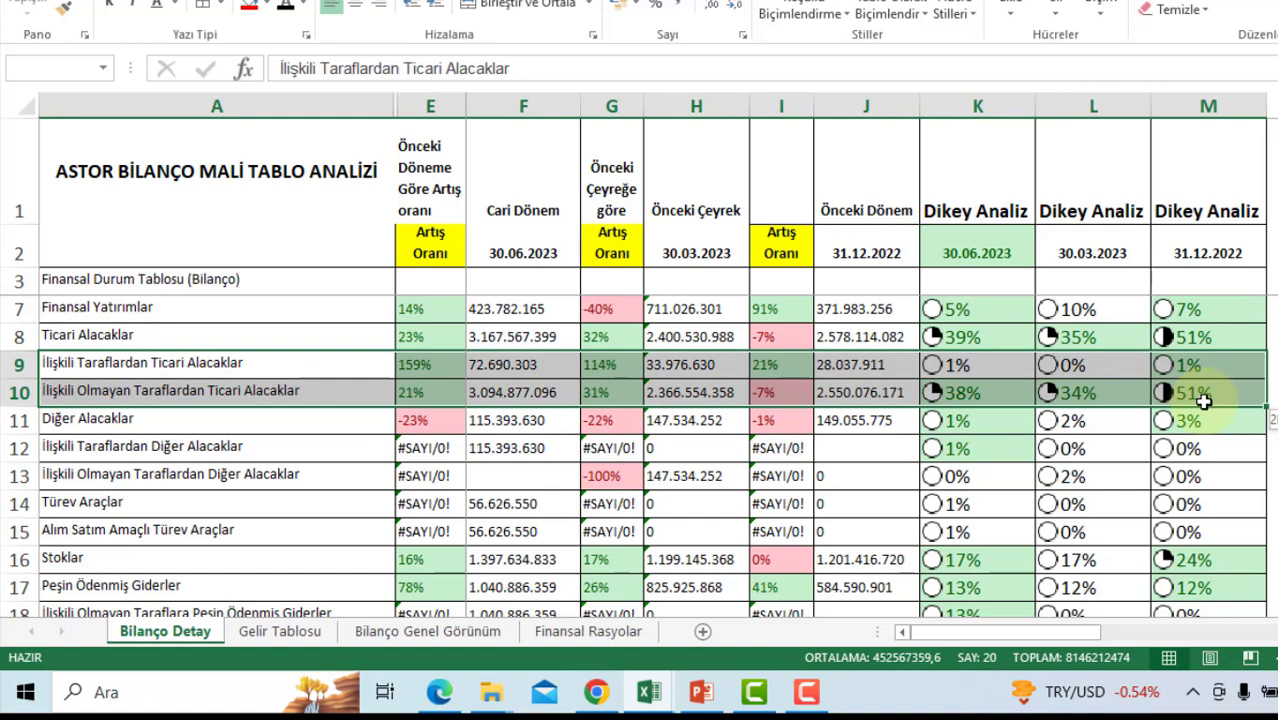
click(265, 390)
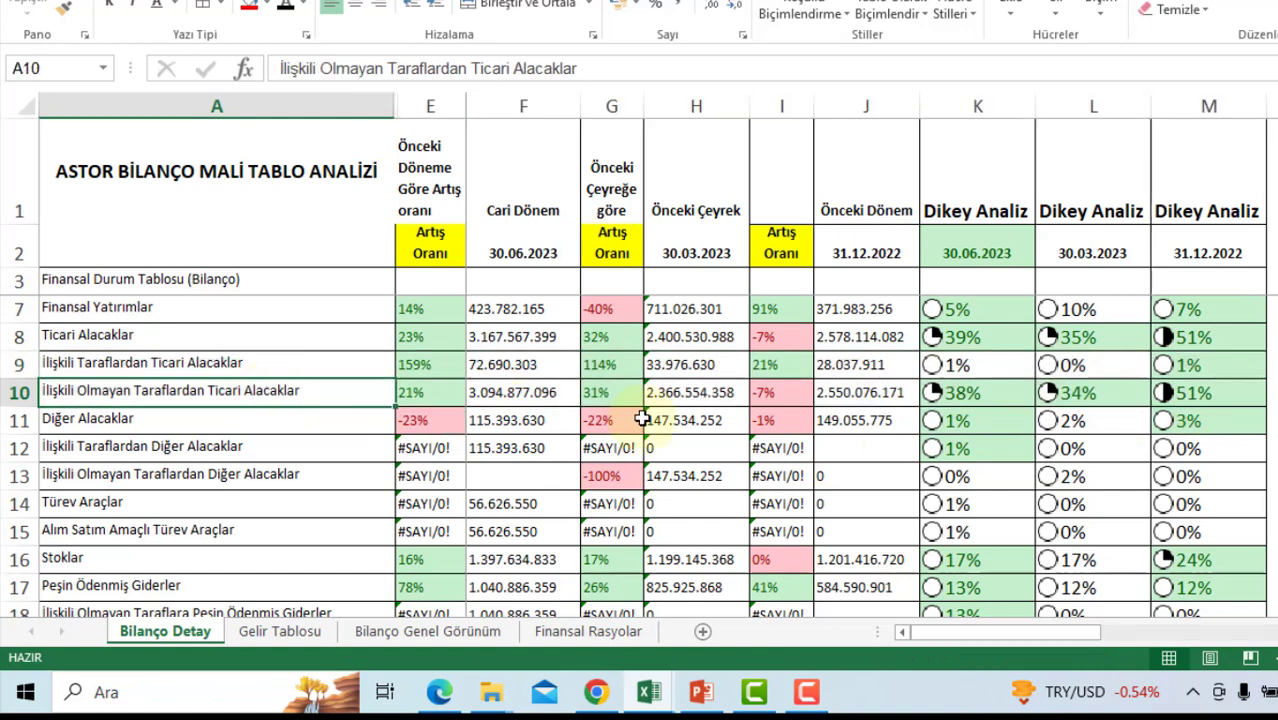
click(512, 338)
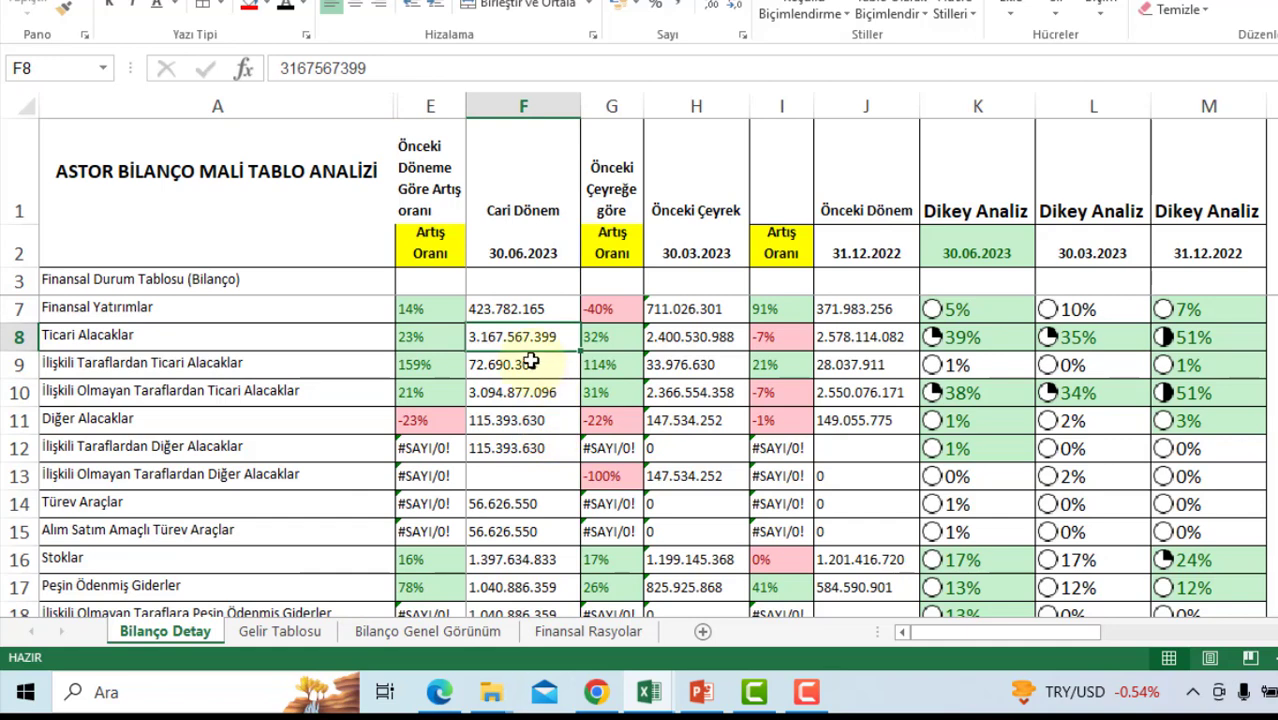
drag(528, 364, 537, 387)
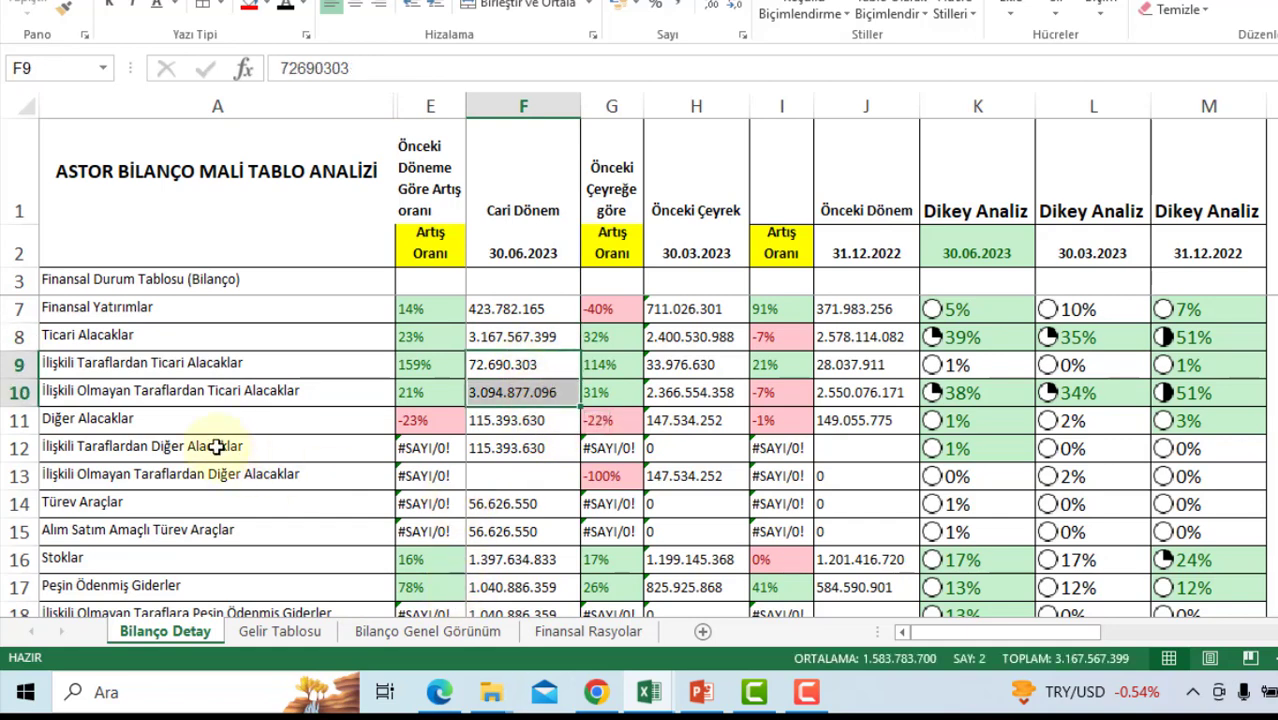
- Examine the Diğer Alacaklar shares in K11, L11 and M11, and compare its 30.06.2023 and 30.03.2023 amounts with the rate in G11
click(199, 419)
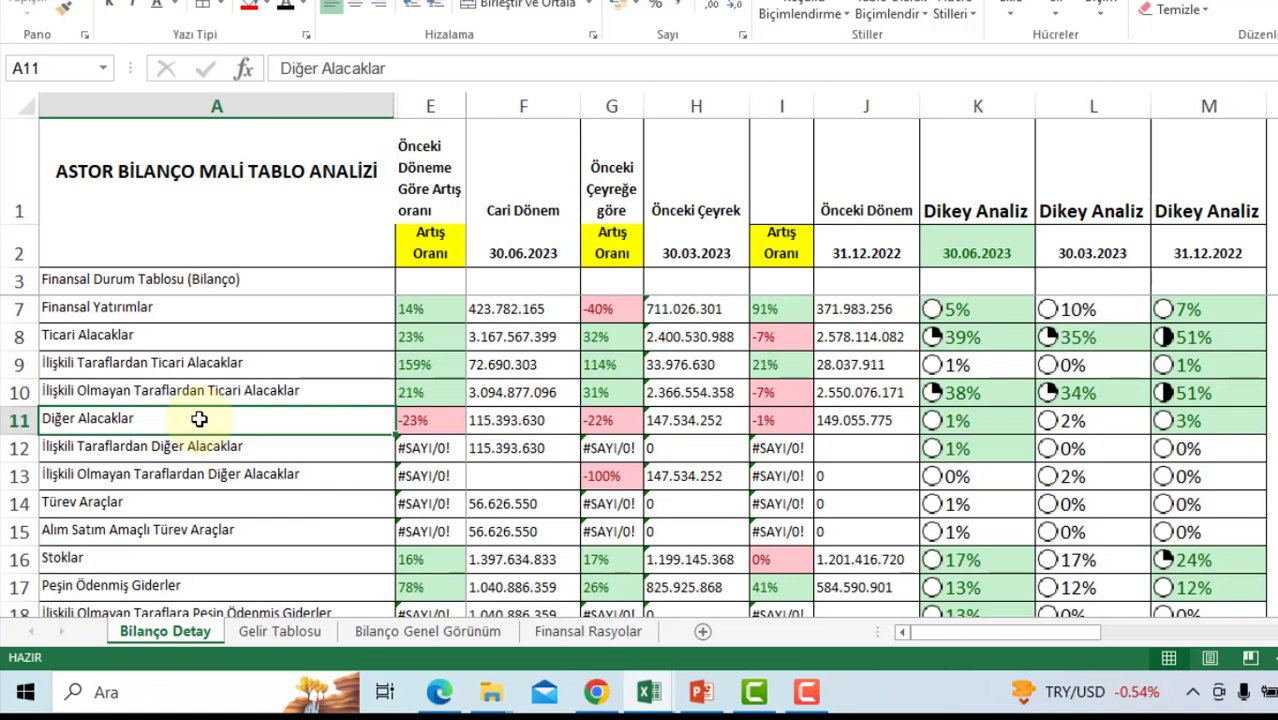
click(948, 425)
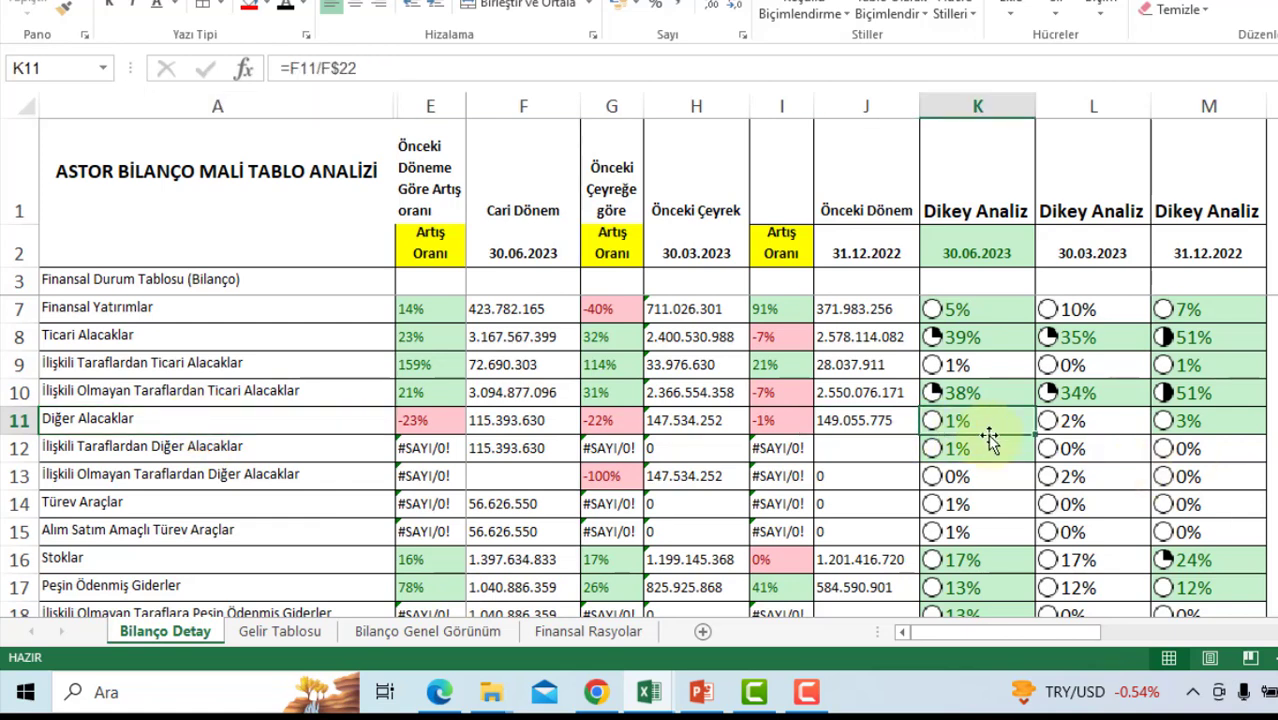
click(1073, 421)
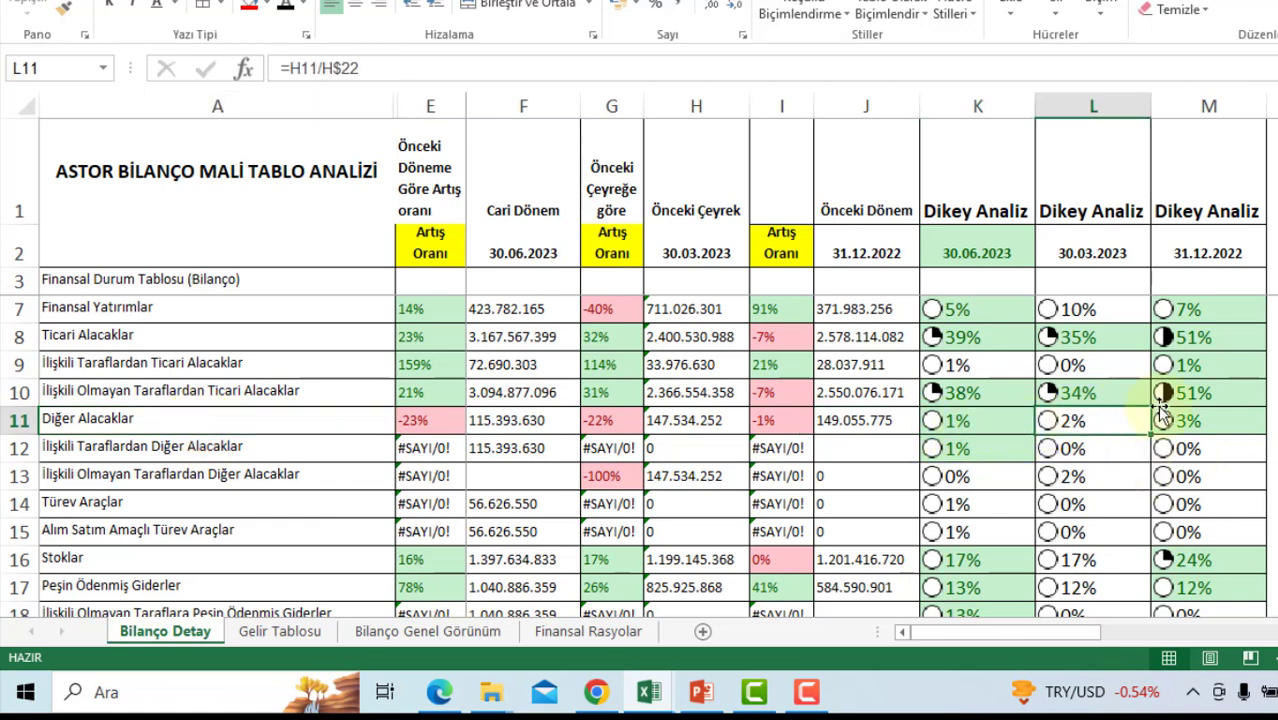
click(1221, 429)
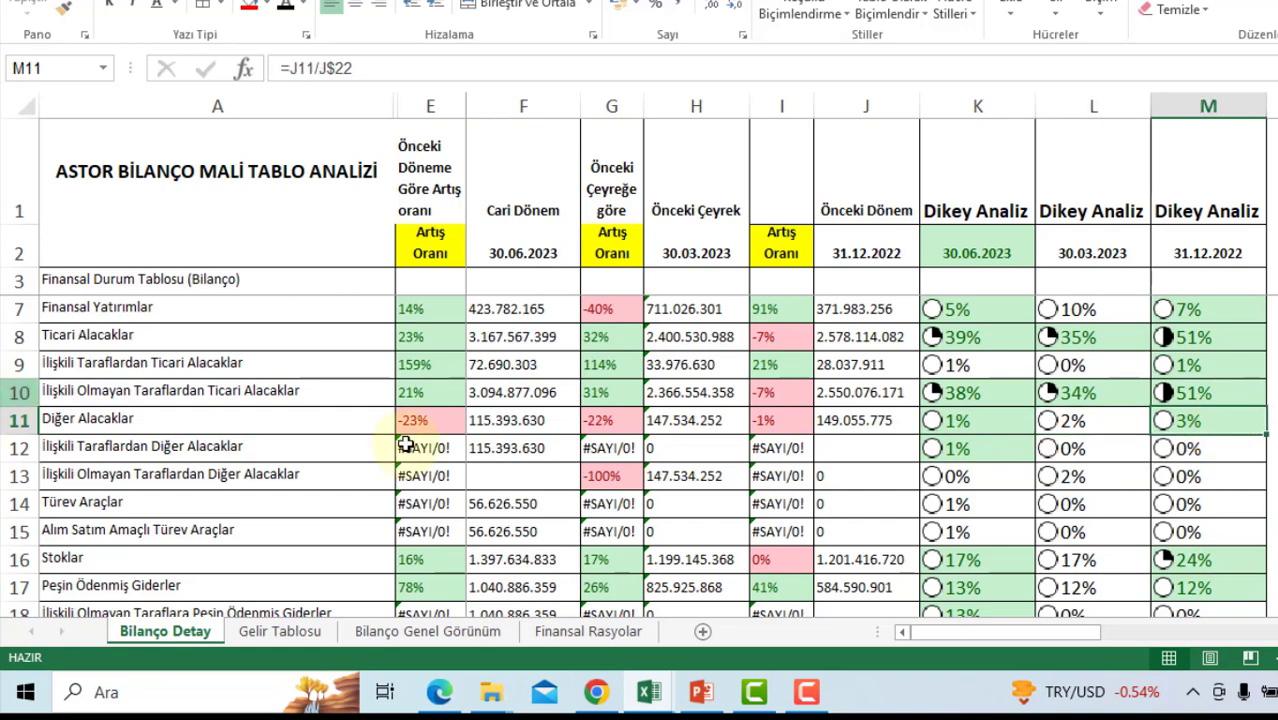
click(511, 424)
click(712, 421)
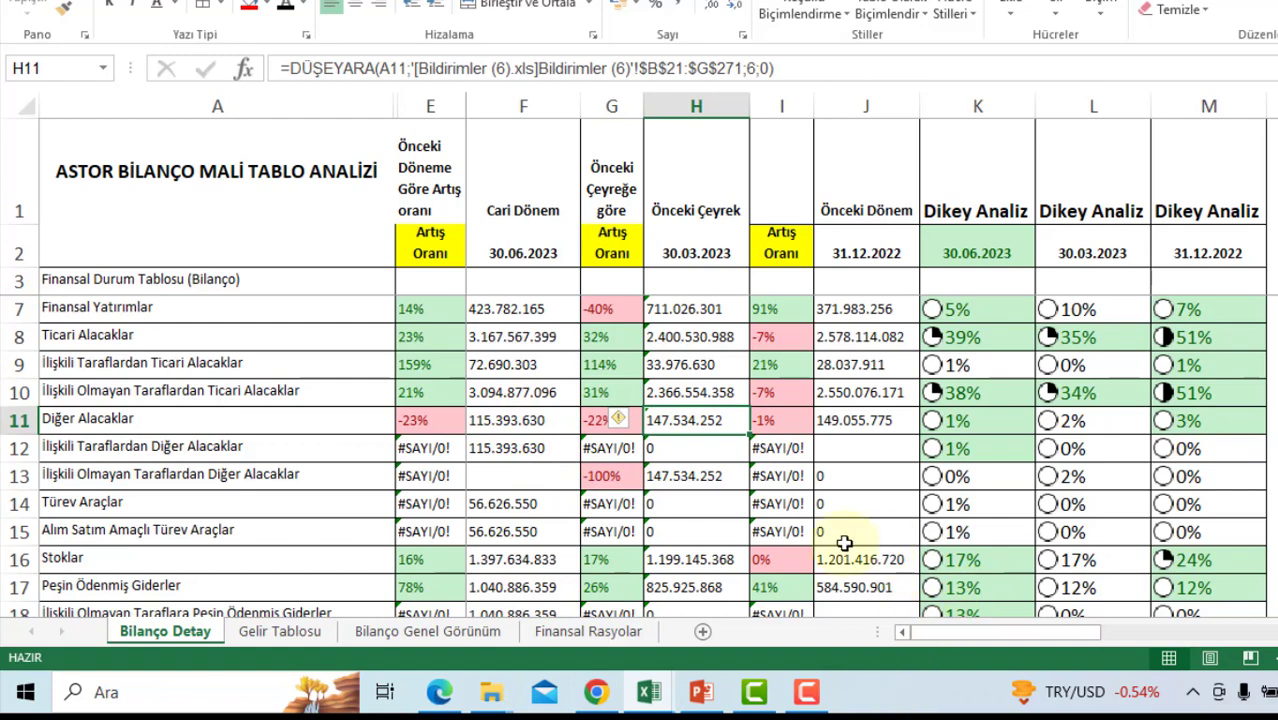
click(586, 421)
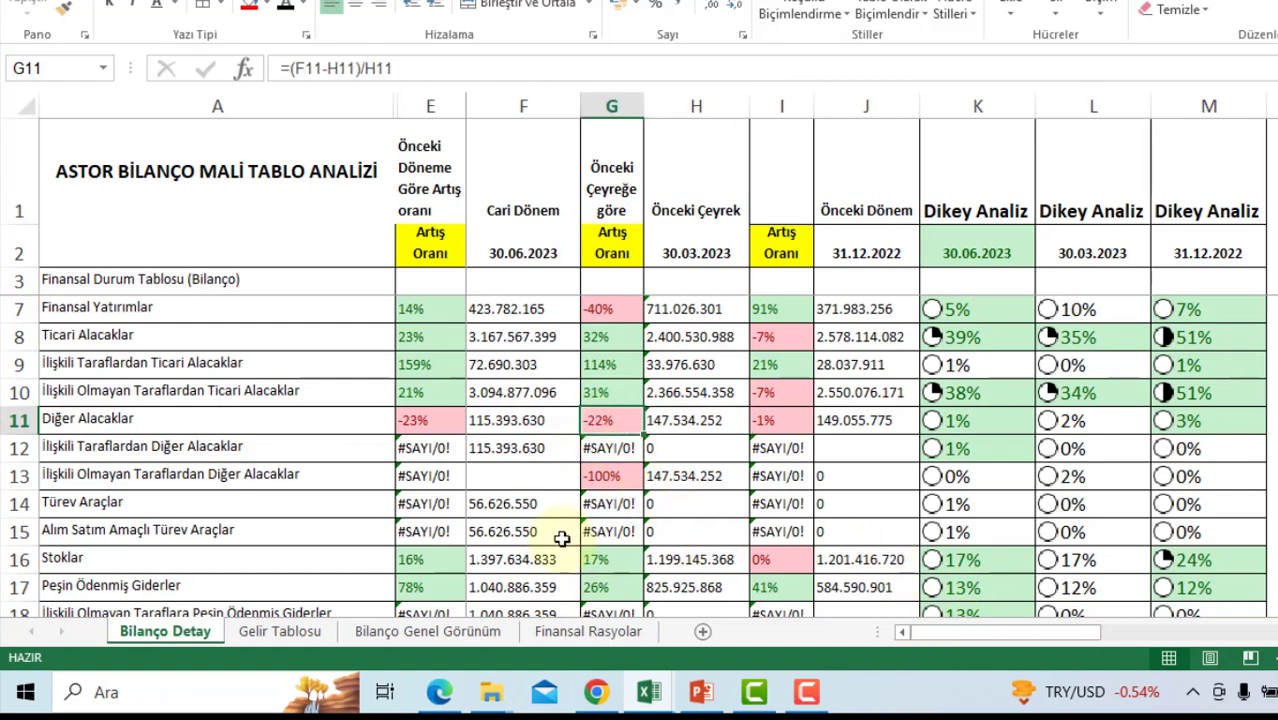
- Compare the Türev Araçlar amounts for 30.06.2023 and 30.03.2023, and check its Alım Satım Amaçlı Türev Araçlar component in F15
scroll(556, 473, down, 1)
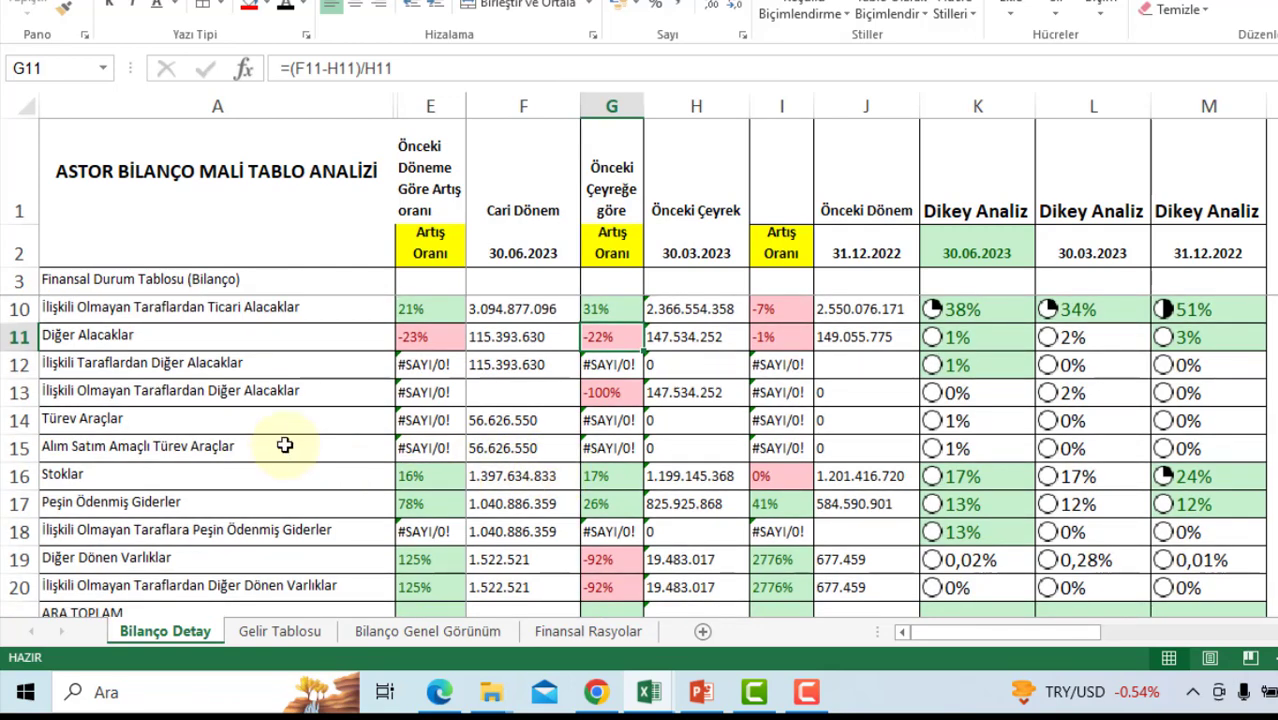
click(238, 418)
click(524, 422)
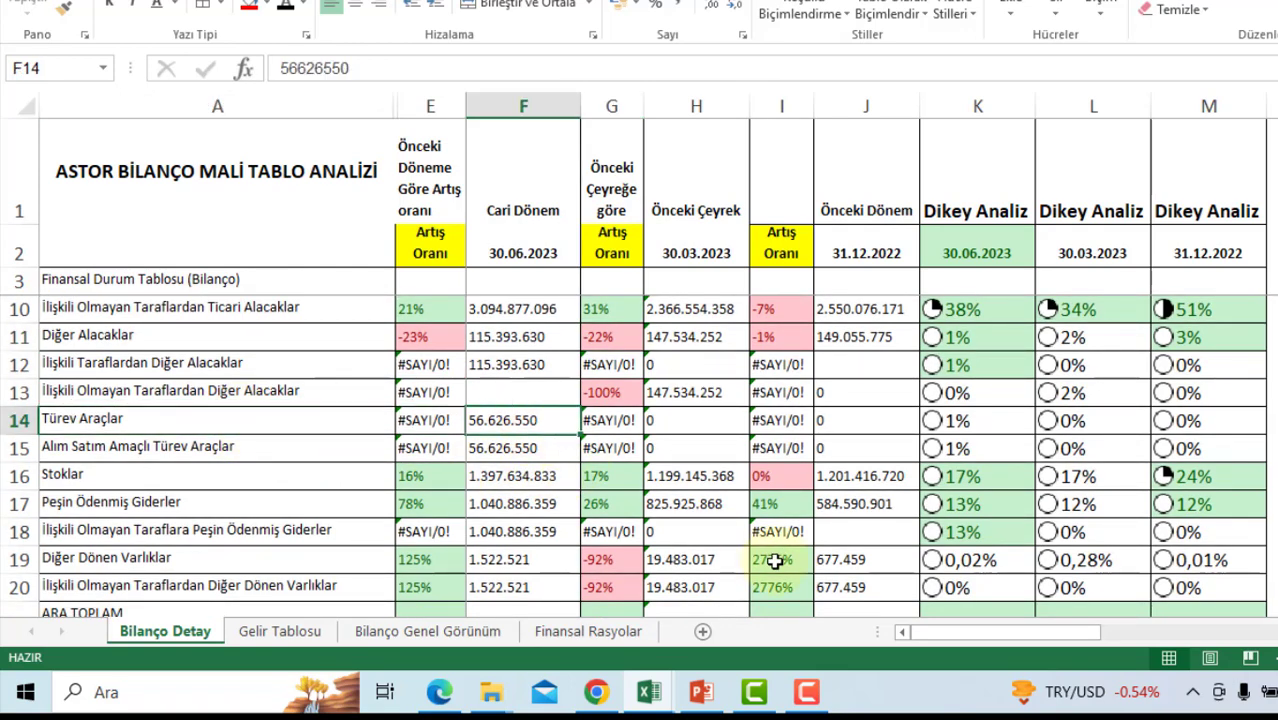
click(692, 427)
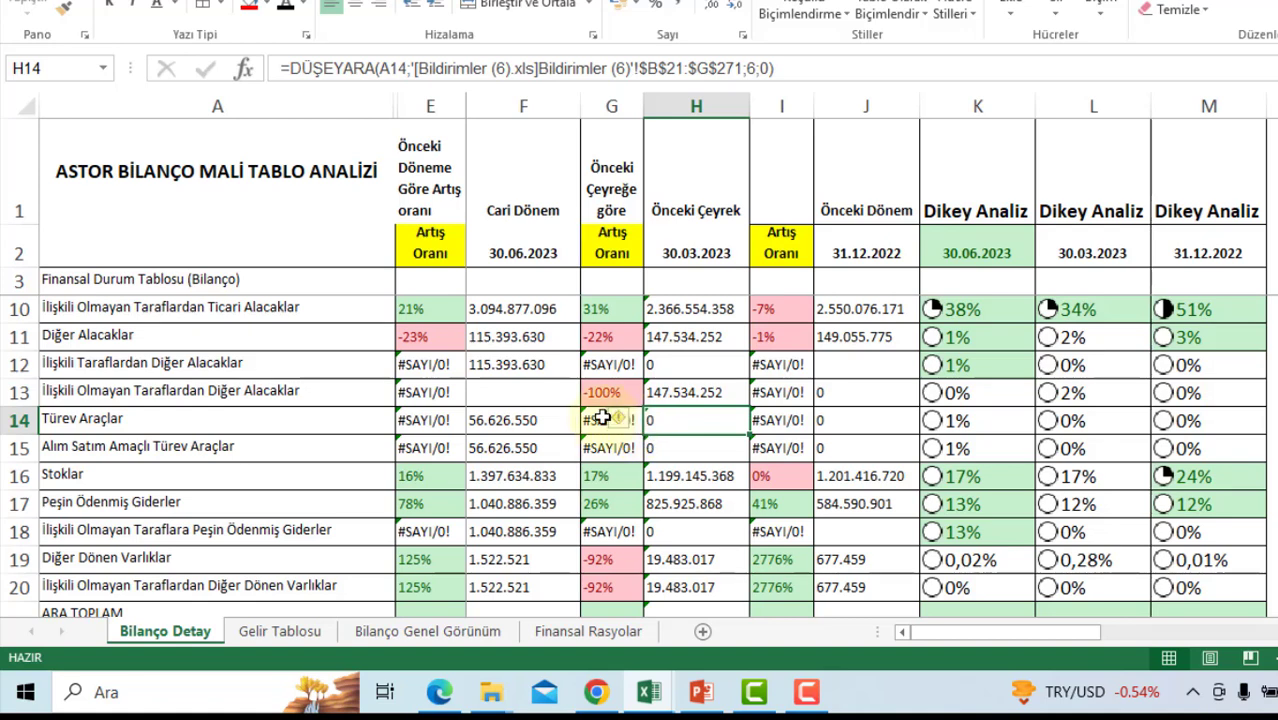
click(527, 452)
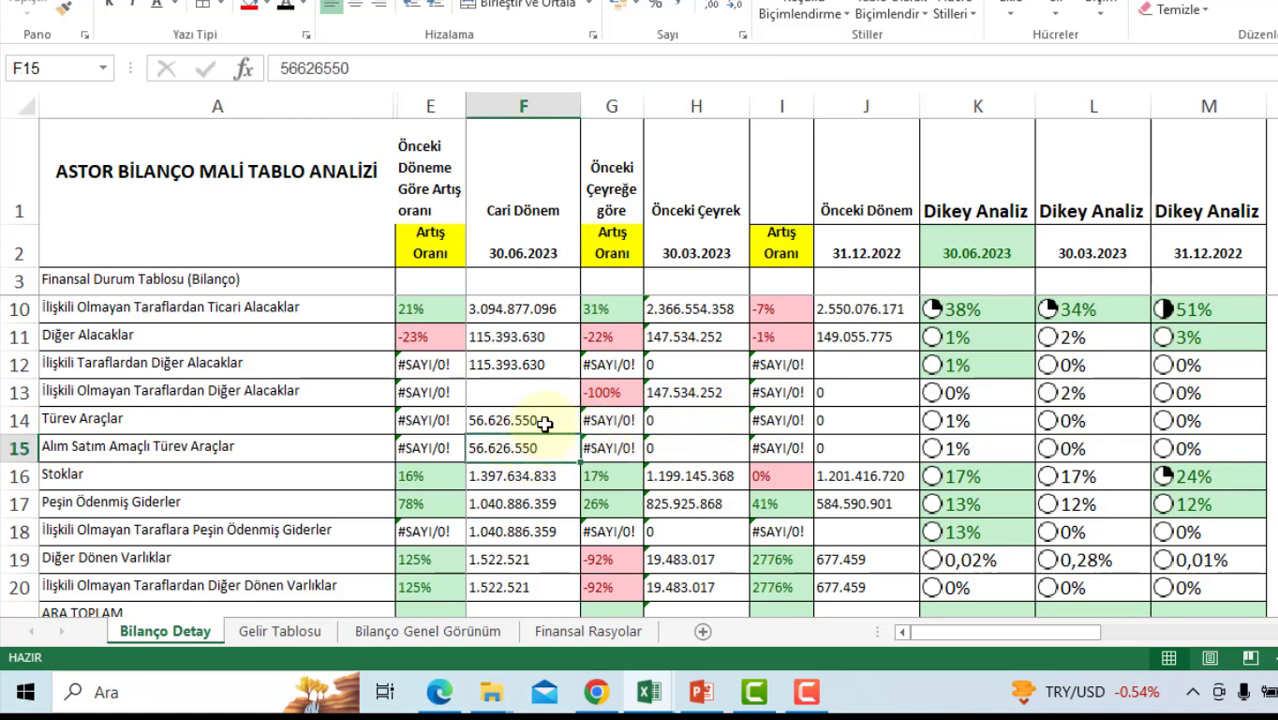
click(545, 421)
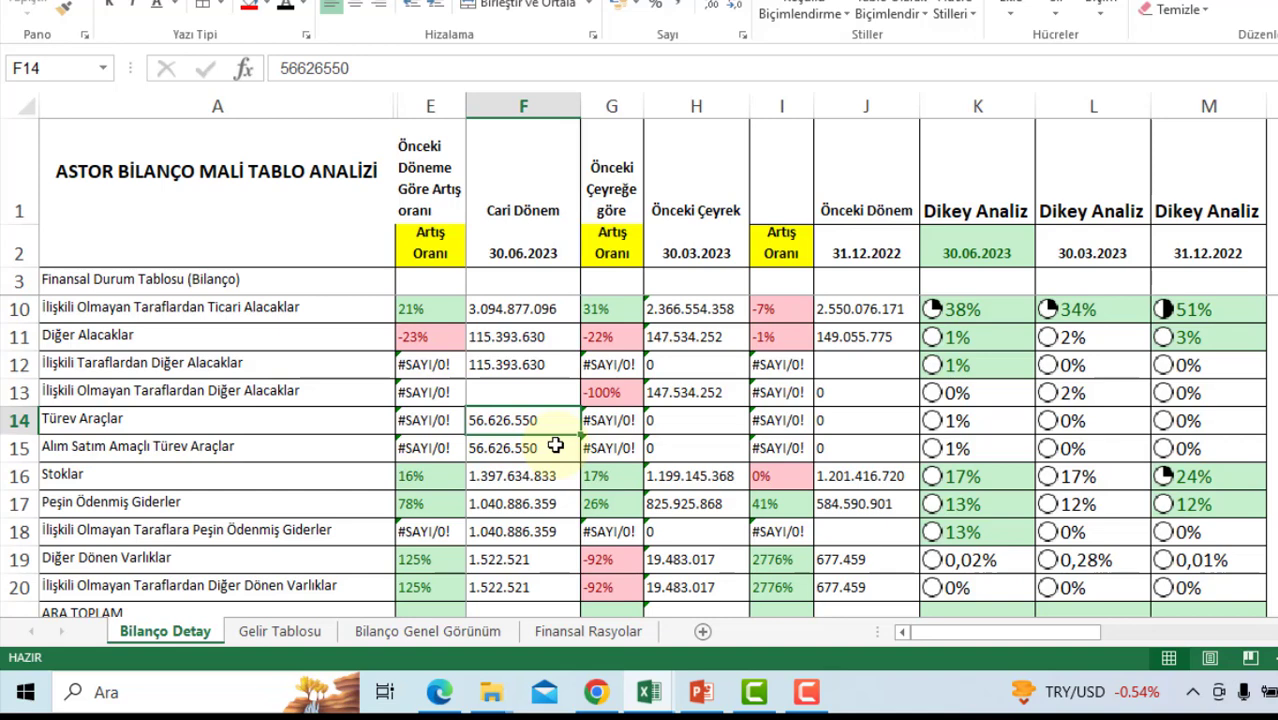
- Compare the Stoklar amounts for 30.06.2023 and 30.03.2023, and check the growth rates in G16 and E16
scroll(555, 446, down, 1)
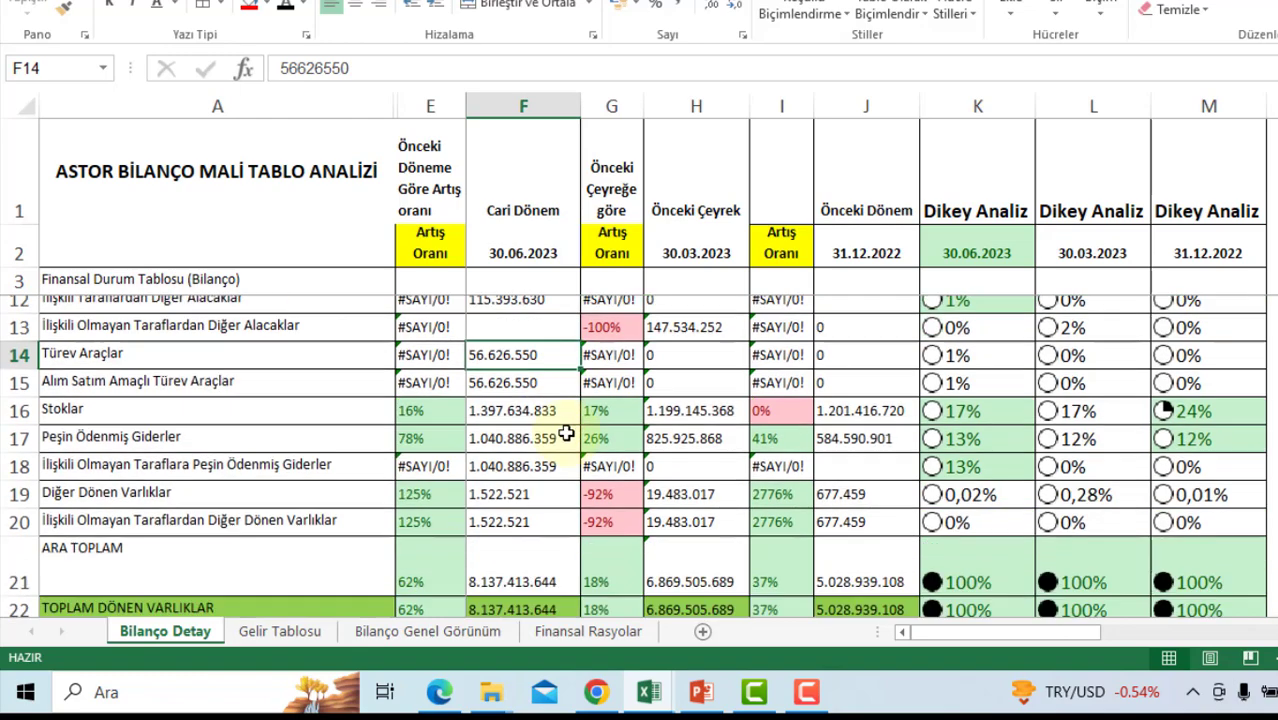
scroll(540, 470, up, 1)
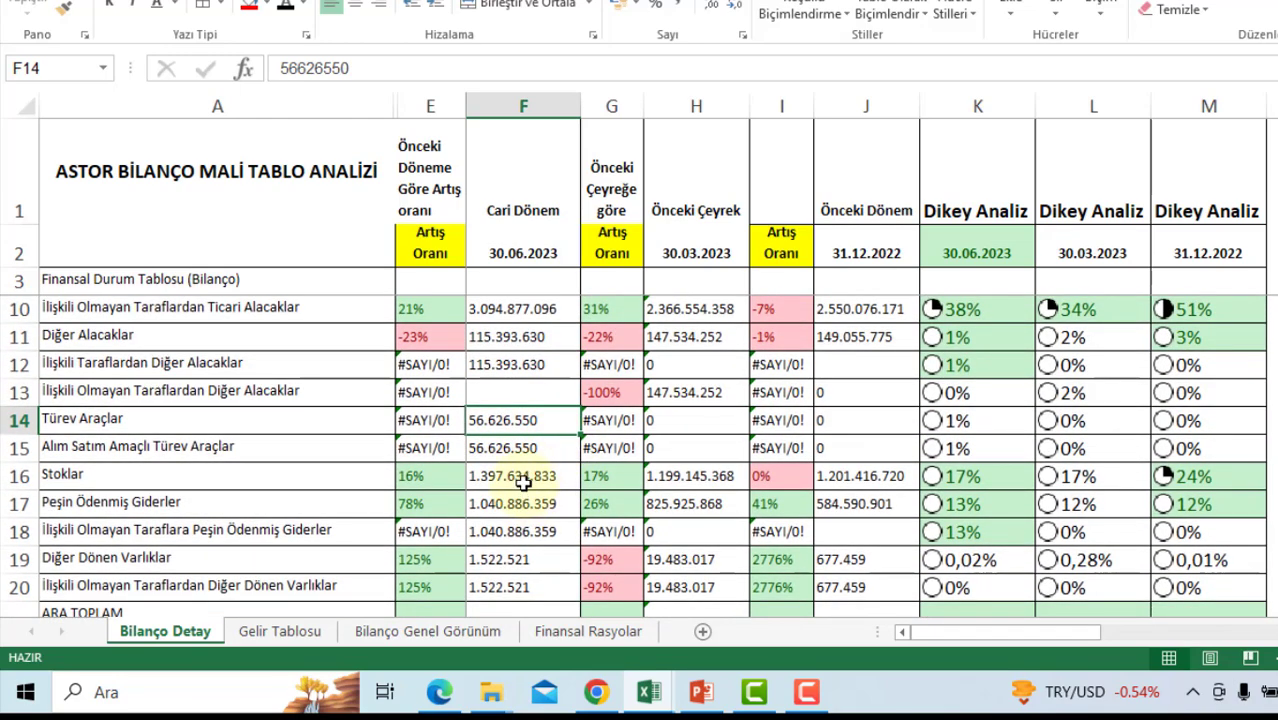
click(552, 486)
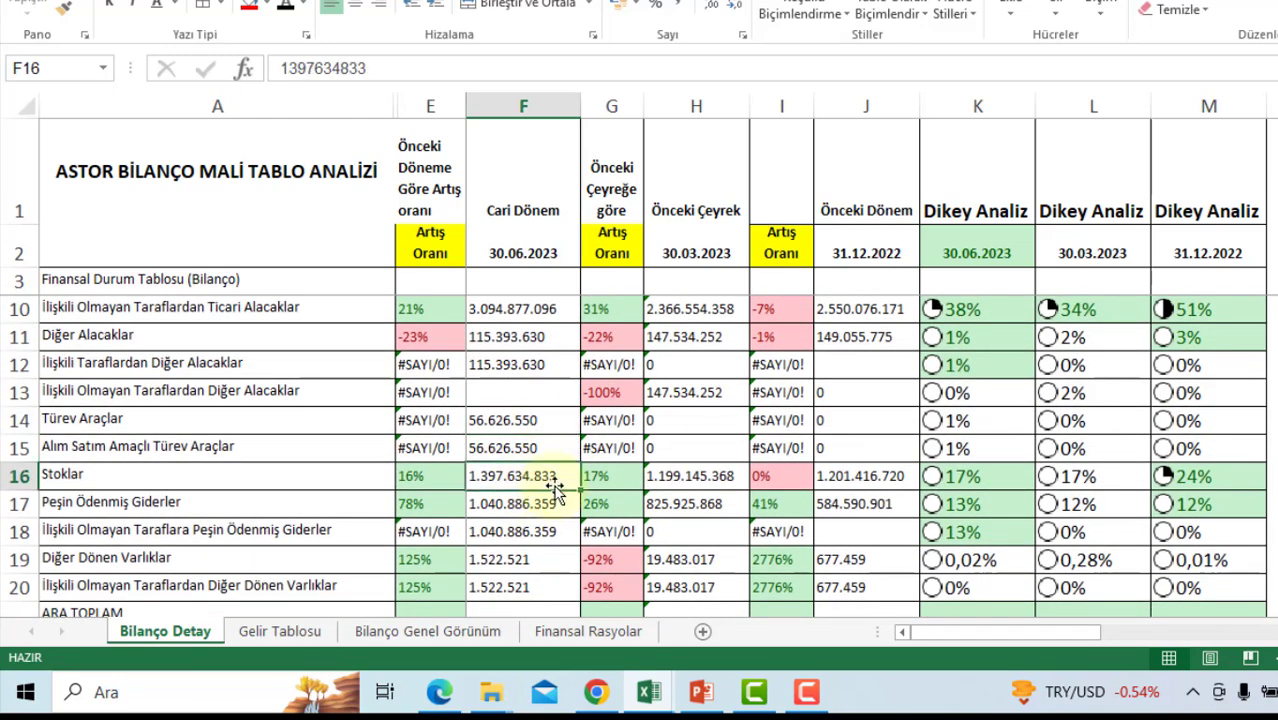
click(685, 478)
click(591, 477)
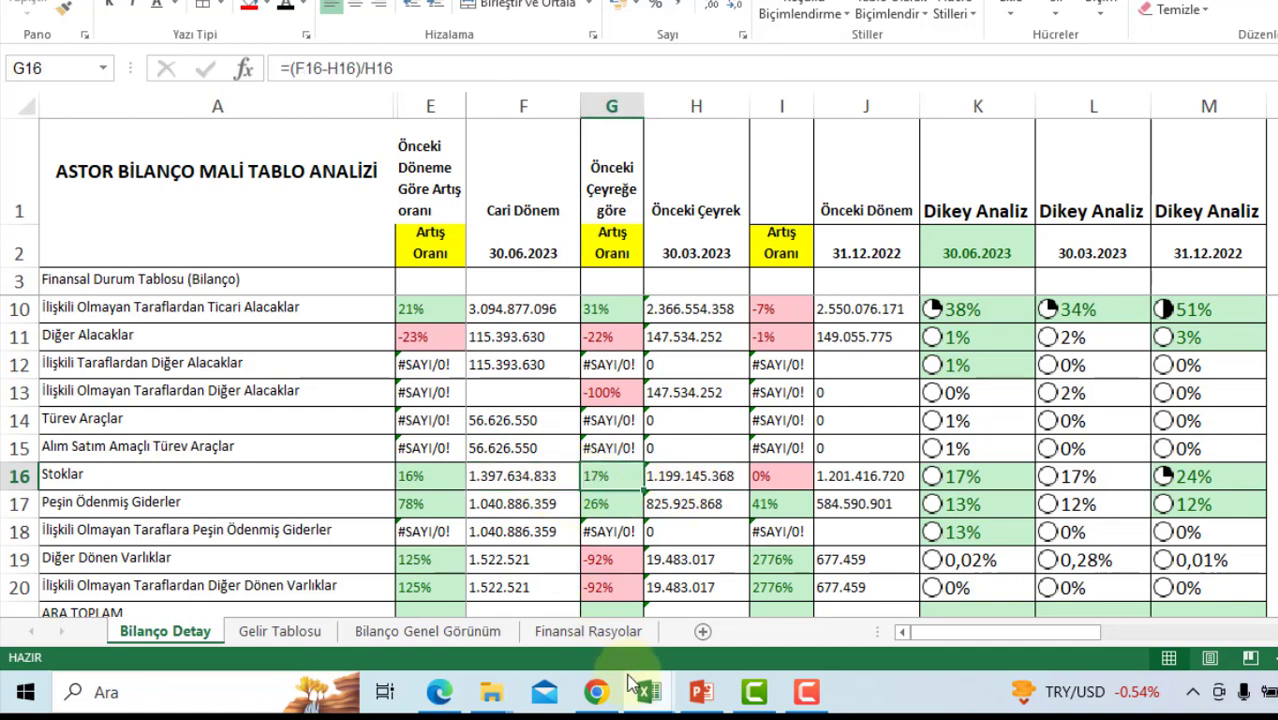
click(447, 474)
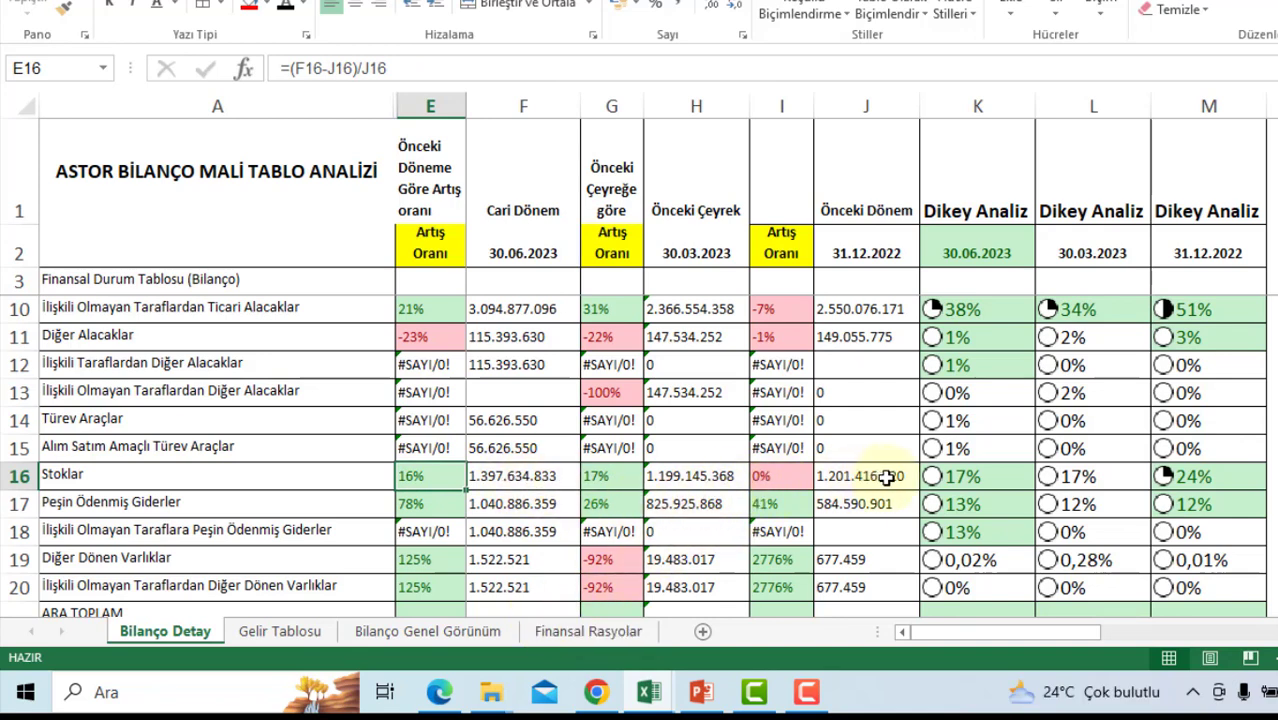
- Examine the Dikey Analiz shares of Stoklar for all three periods in K16, L16 and M16
click(958, 478)
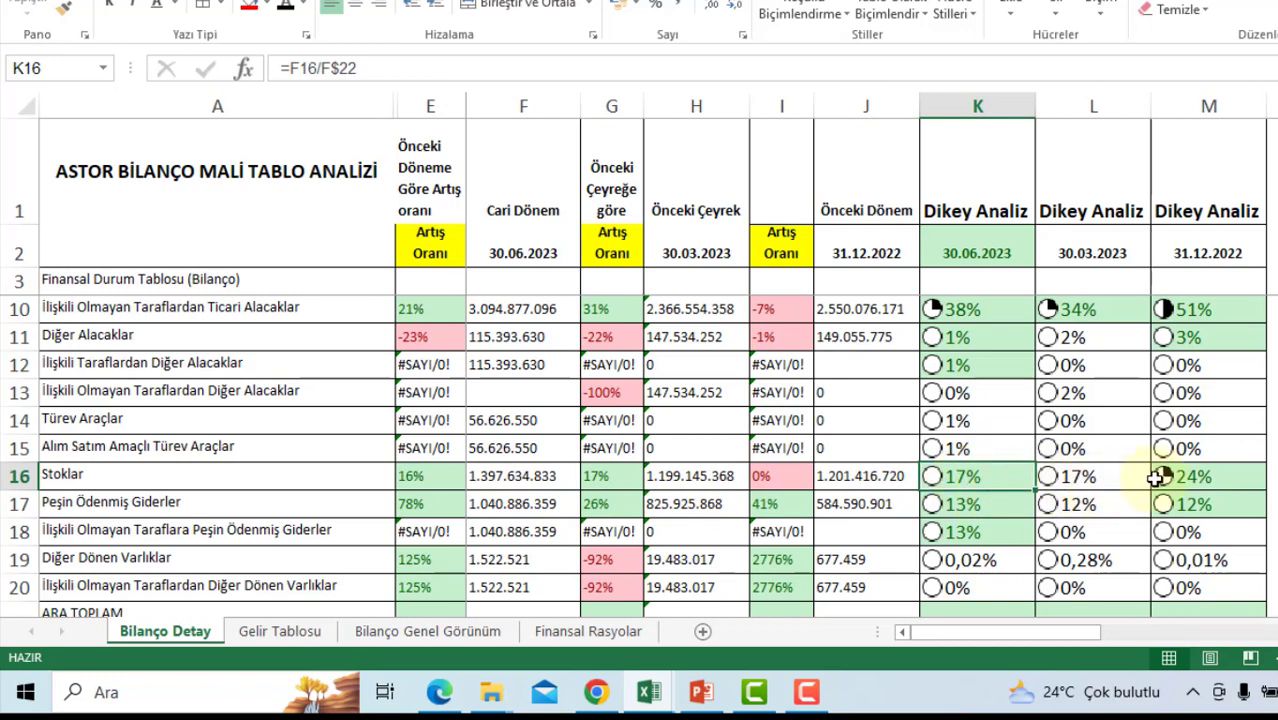
click(1096, 481)
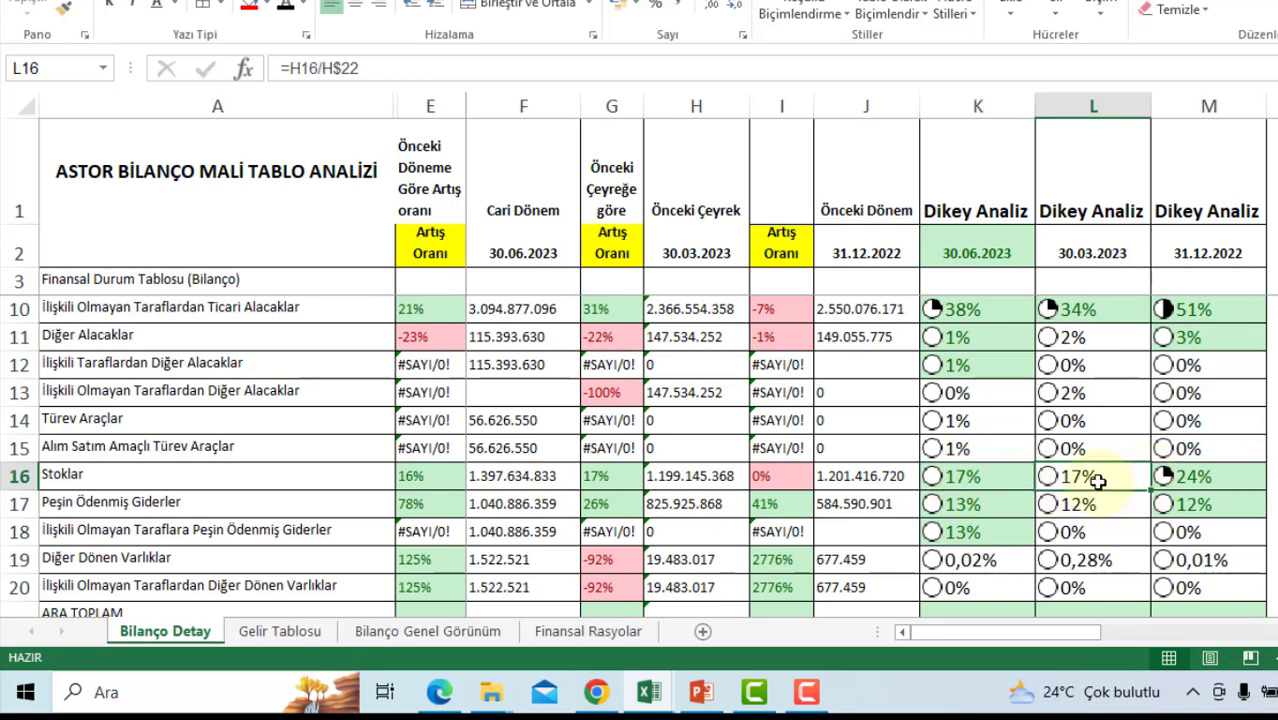
click(1222, 485)
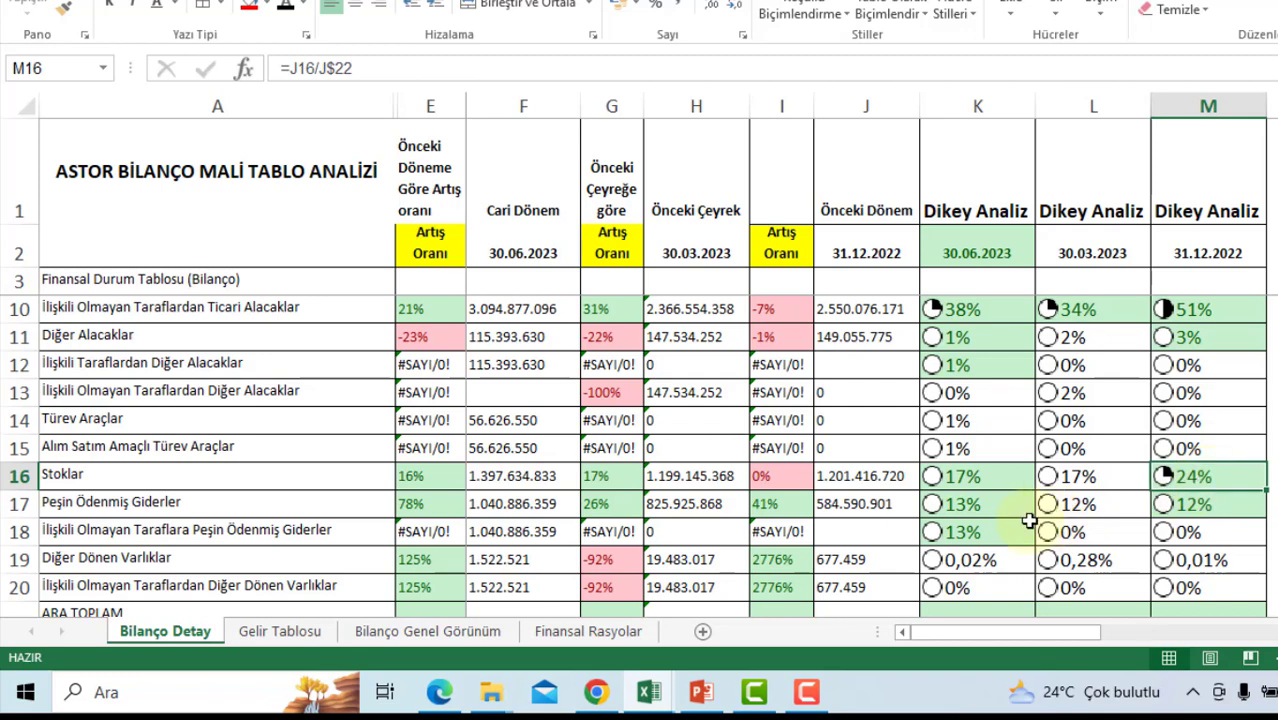
- Examine the 30.06.2023 amount of Peşin Ödenmiş Giderler, its quarterly growth rate in G17 and its Dikey Analiz shares in K17:M17
click(555, 505)
click(607, 506)
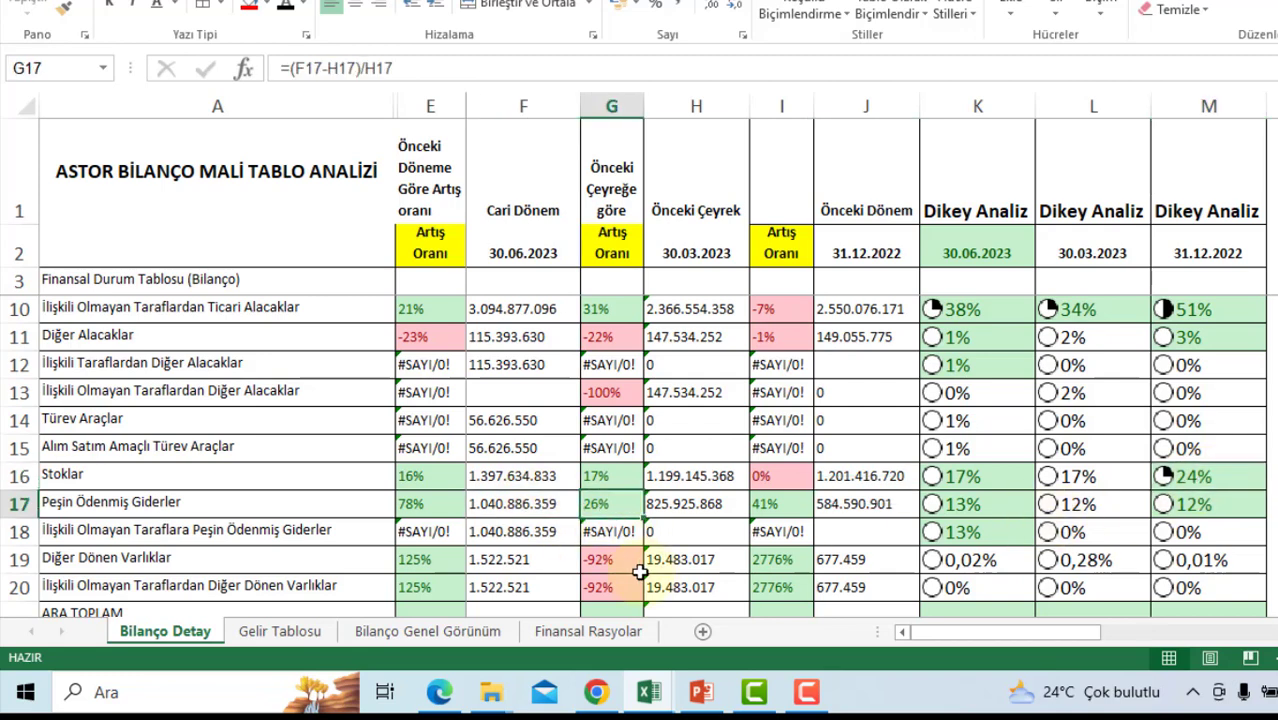
click(520, 506)
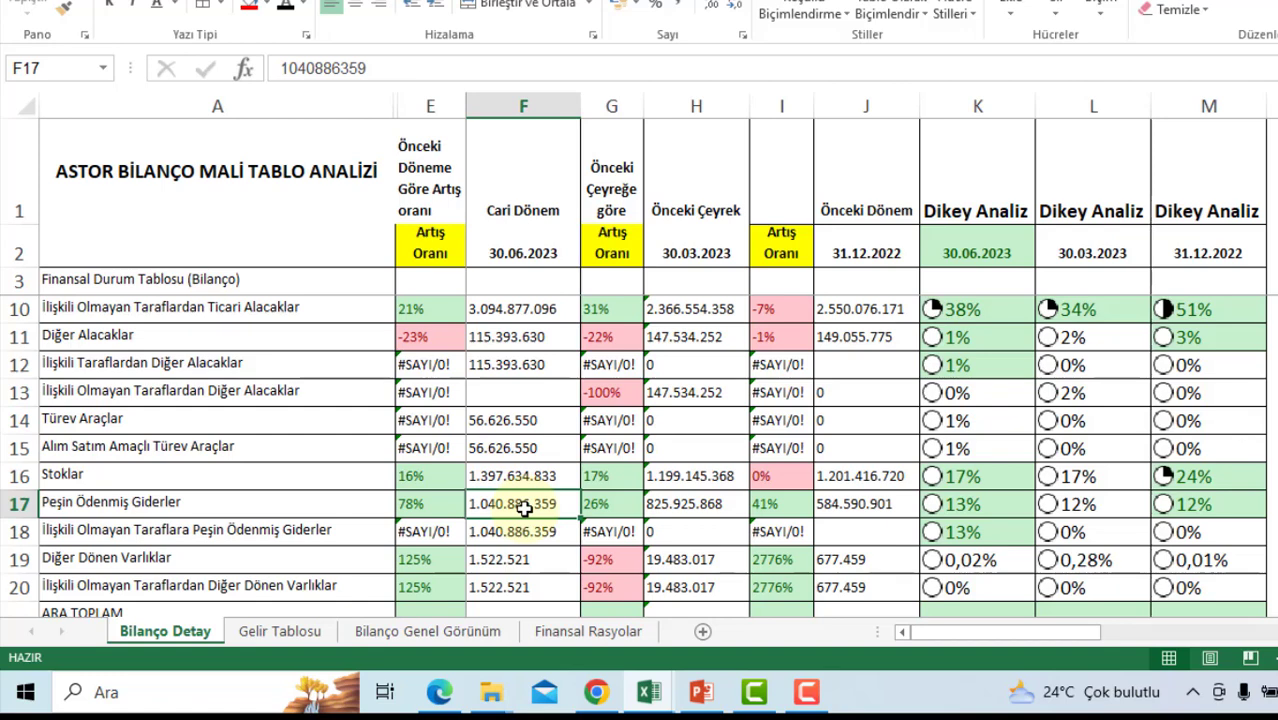
scroll(524, 508, down, 1)
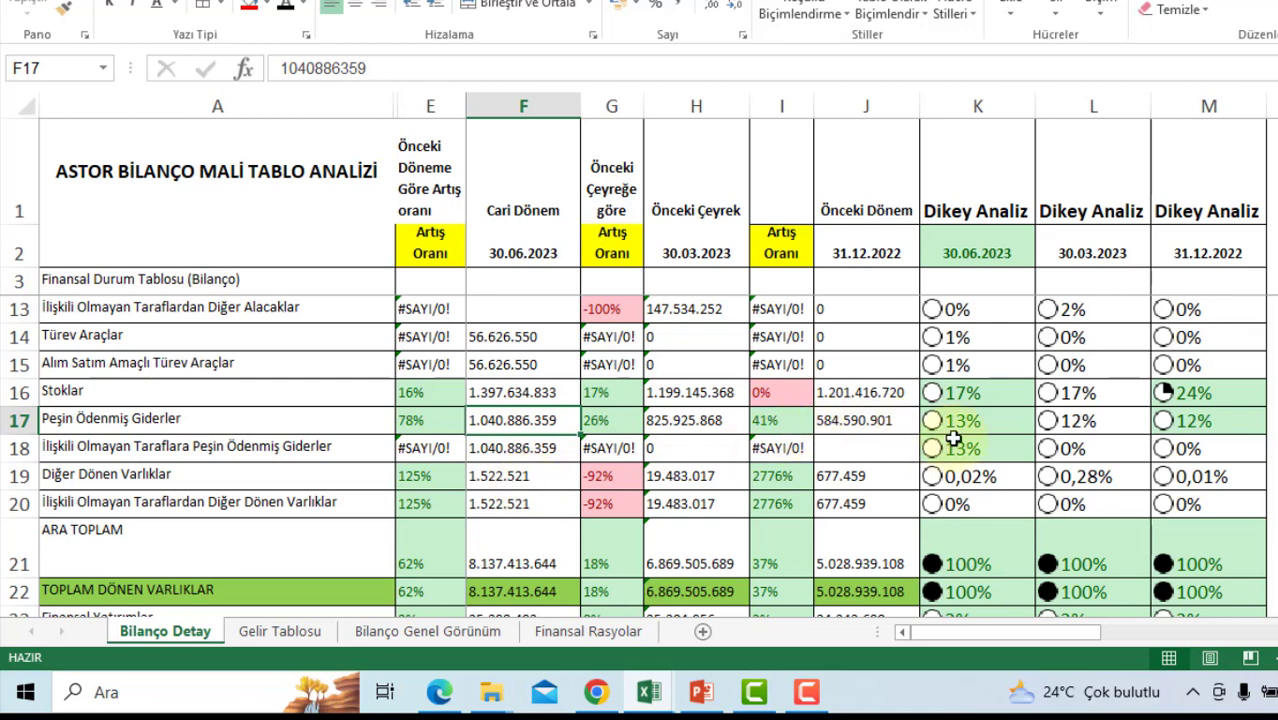
drag(955, 420, 1197, 424)
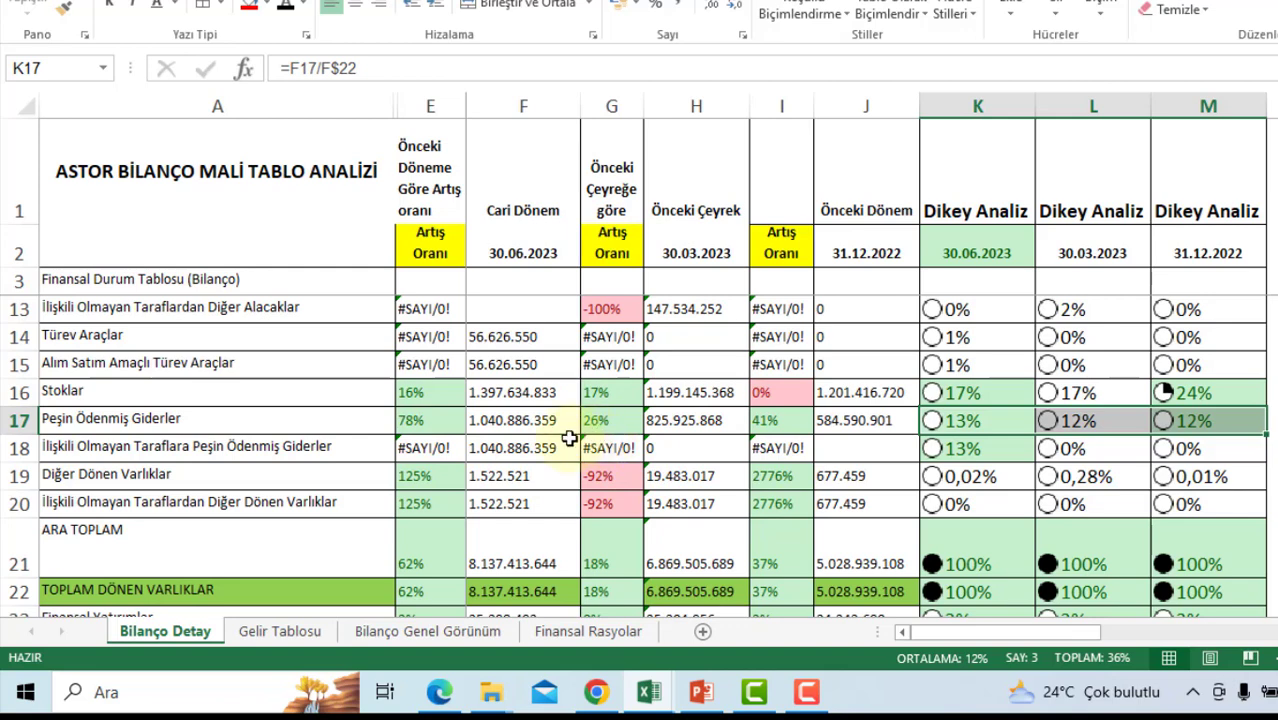
- Compare the Diğer Dönen Varlıklar amounts for 30.06.2023 and 30.03.2023, then check its growth rates and its Dikey Analiz shares across all periods
click(297, 479)
click(513, 481)
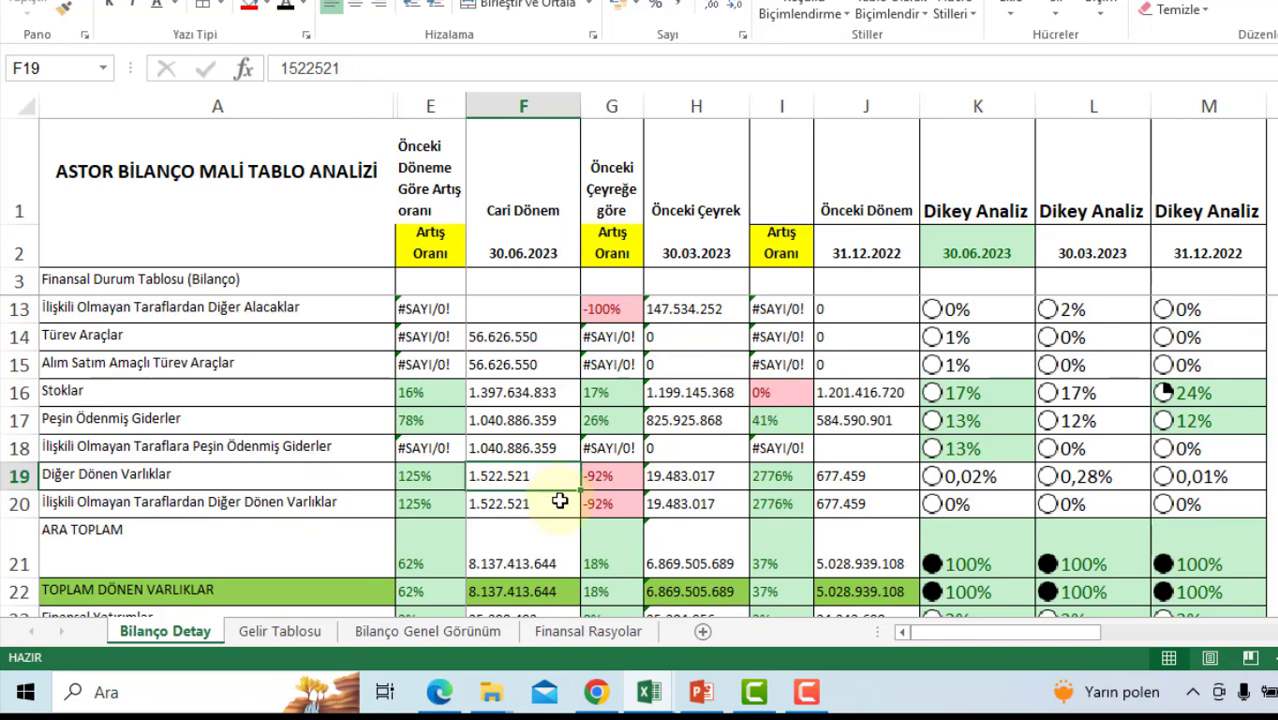
click(688, 479)
click(595, 480)
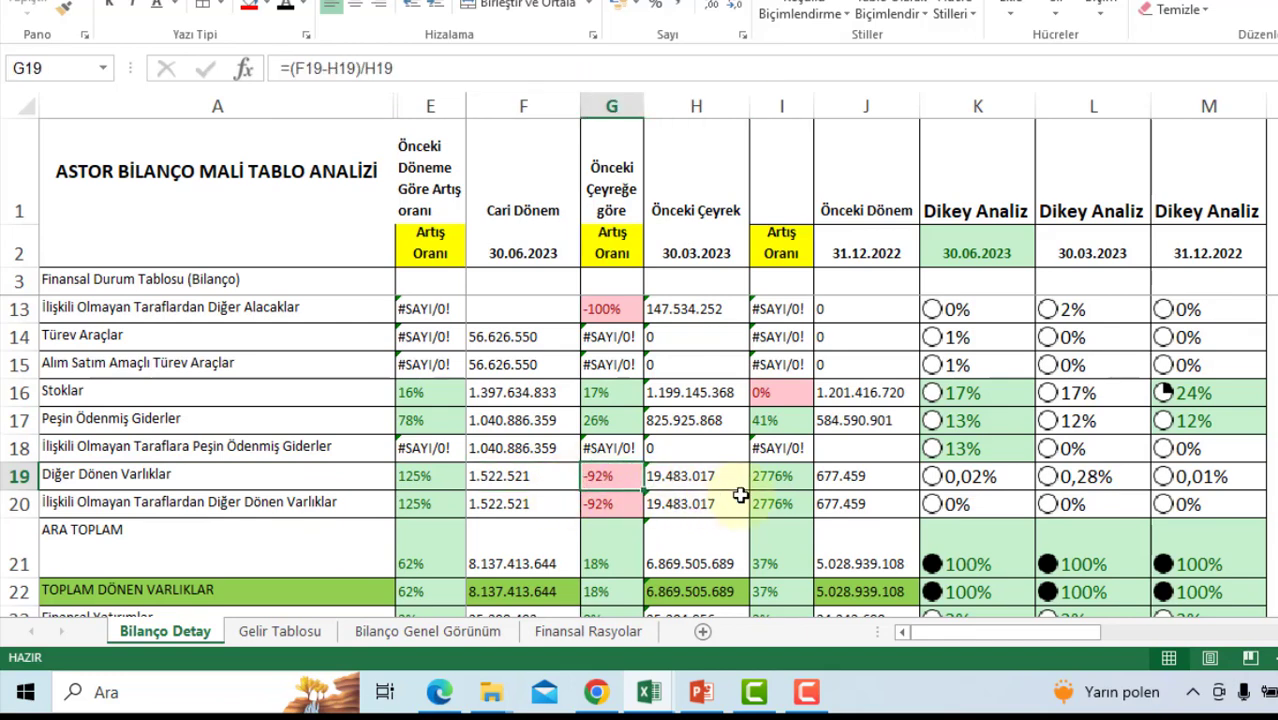
click(433, 479)
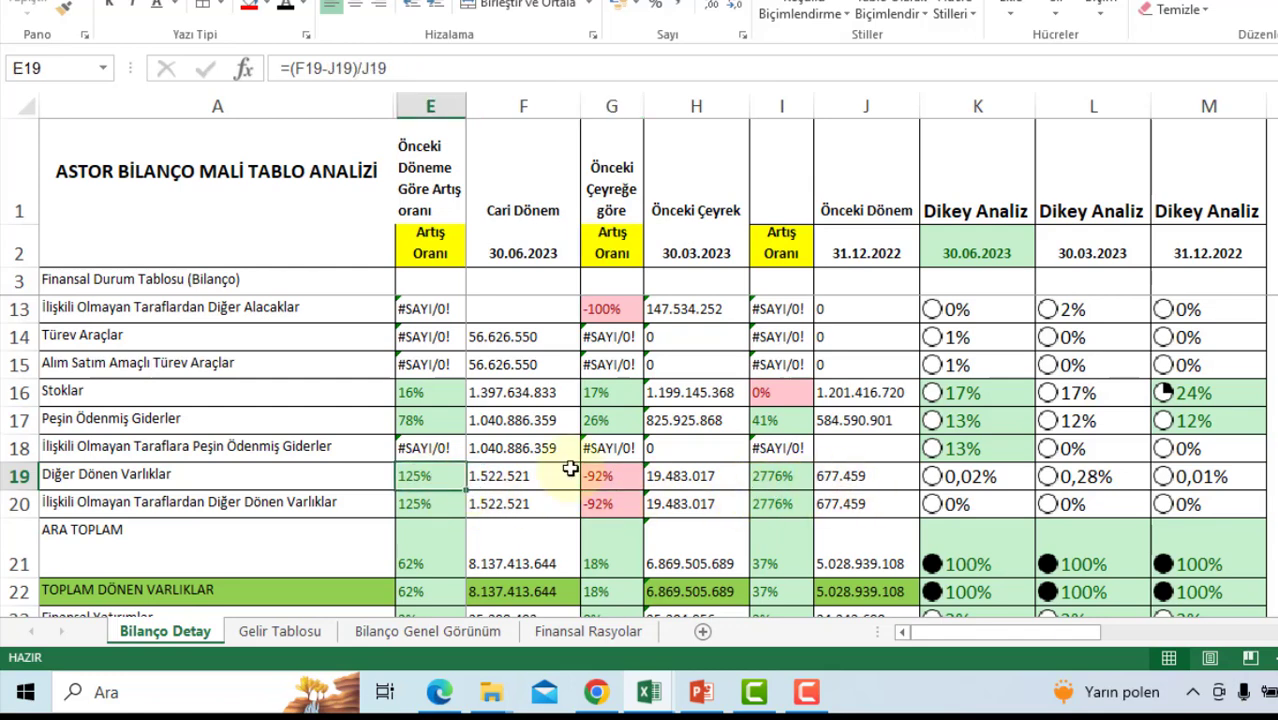
drag(972, 476, 1187, 504)
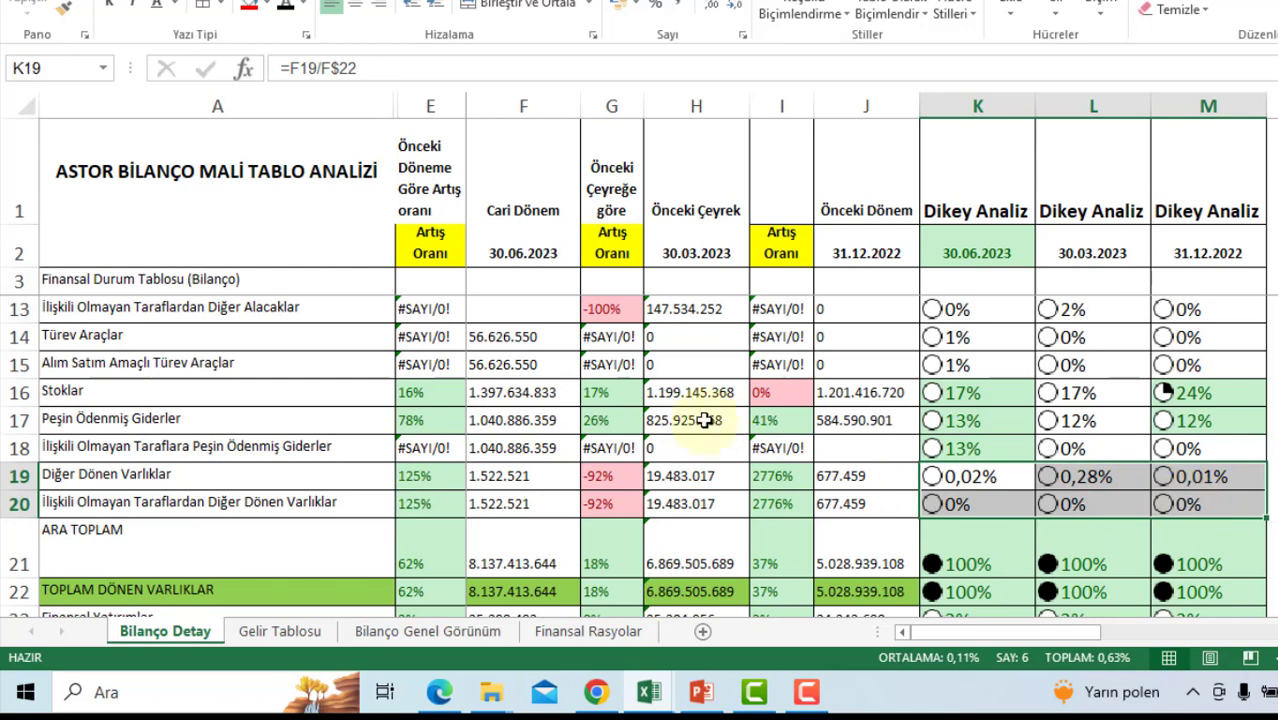
- Check the TOPLAM DÖNEN VARLIKLAR row, then select the 2023-06 summary block B4:J8 on the Bilanço Genel Görünüm sheet
scroll(694, 421, down, 1)
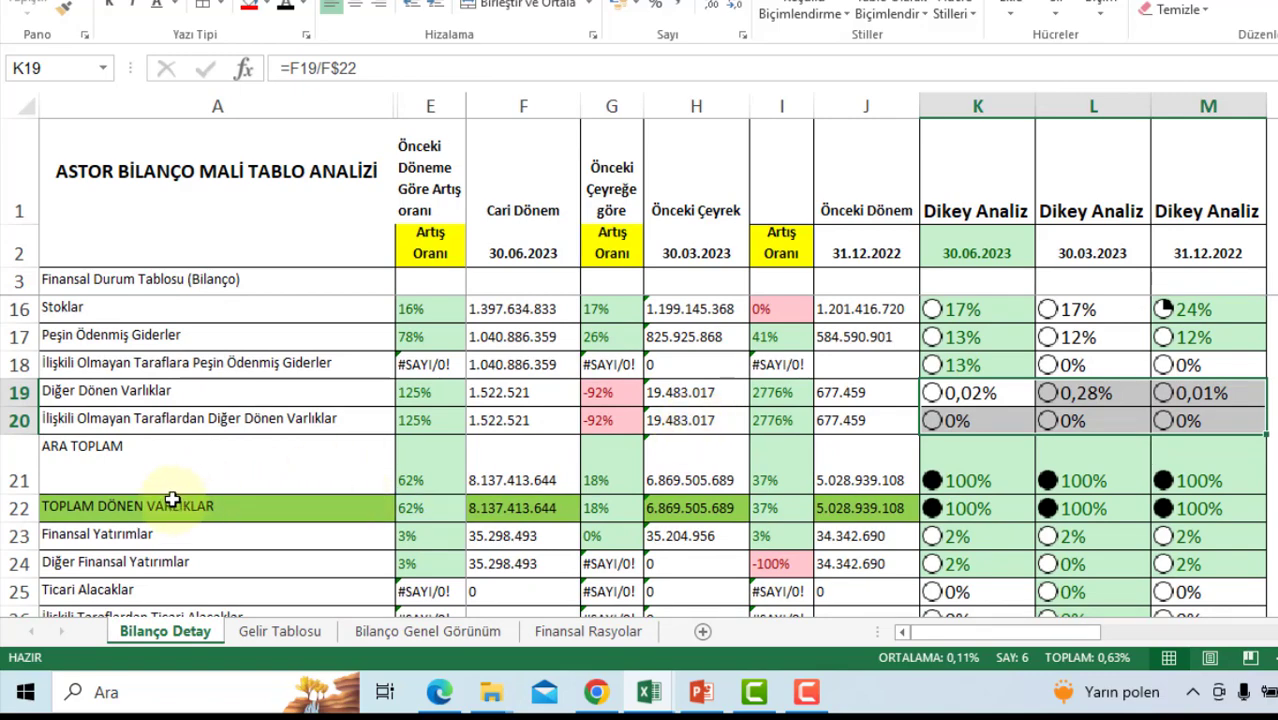
scroll(183, 465, down, 1)
scroll(191, 471, up, 1)
click(372, 650)
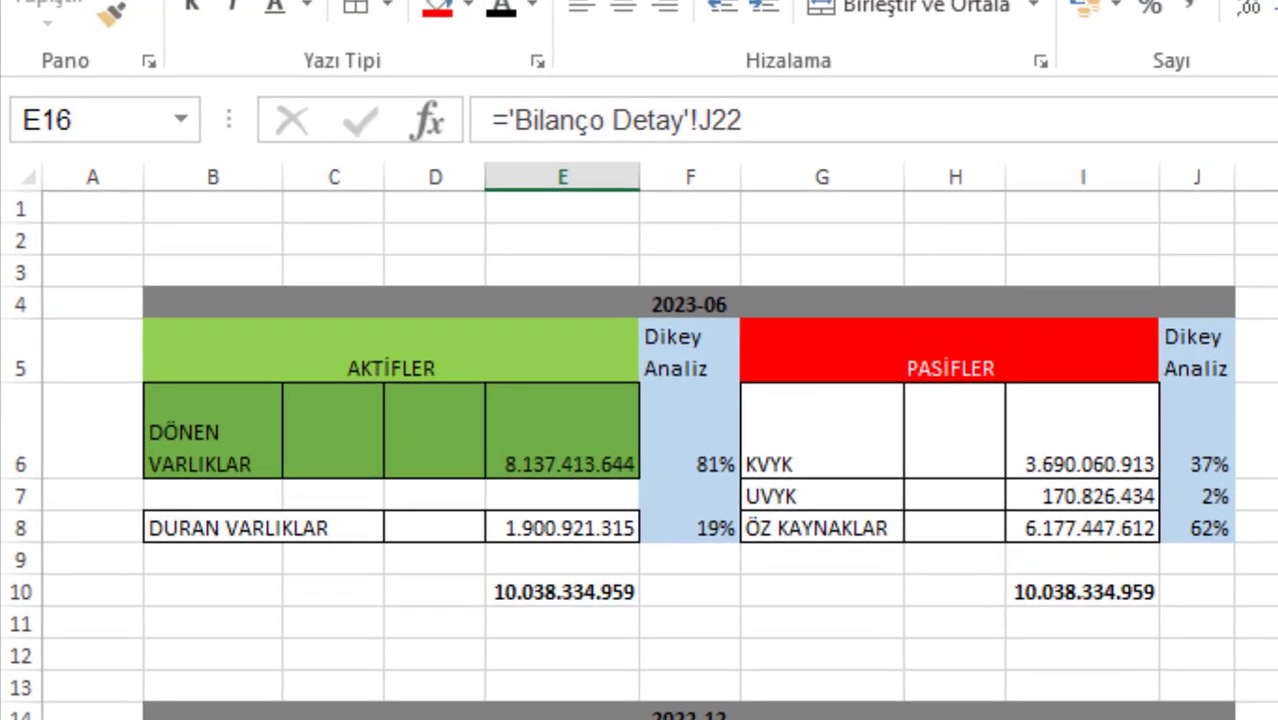
click(571, 419)
drag(390, 310, 756, 528)
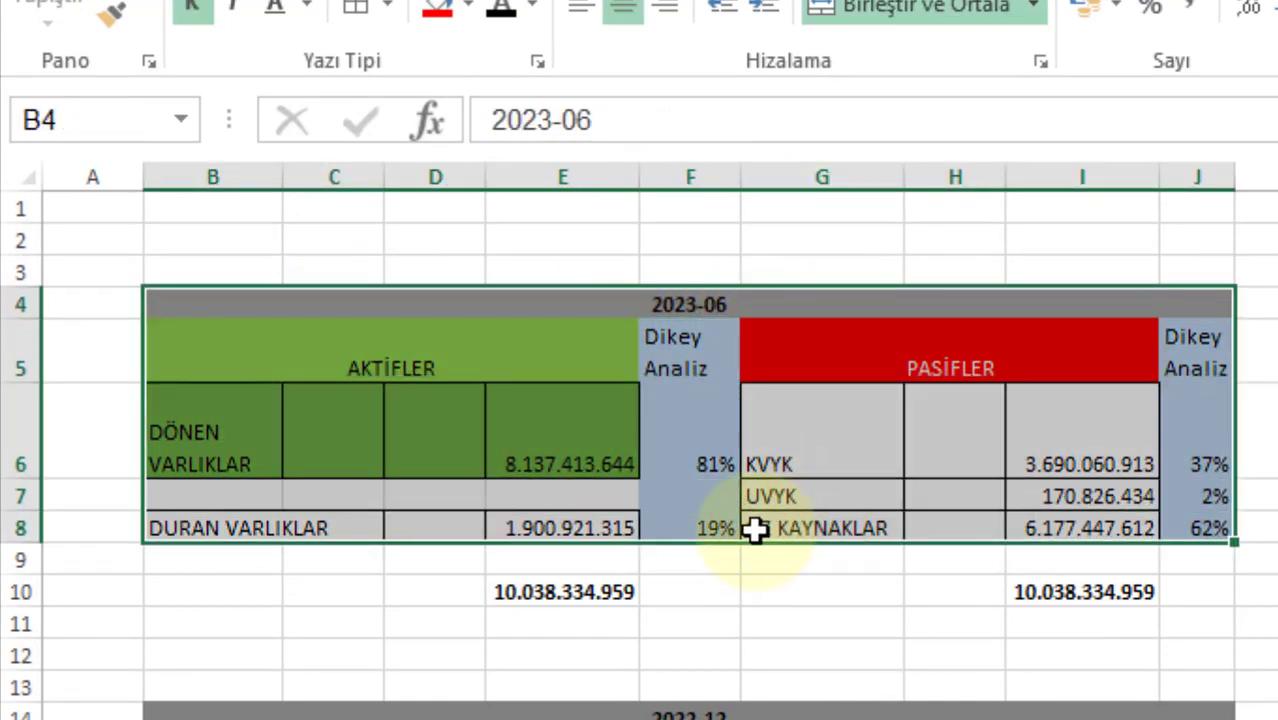
- Compare the DÖNEN VARLIKLAR totals of the 2023-06, 2023-03 and 2022-12 blocks in E6, O6 and E16
click(223, 449)
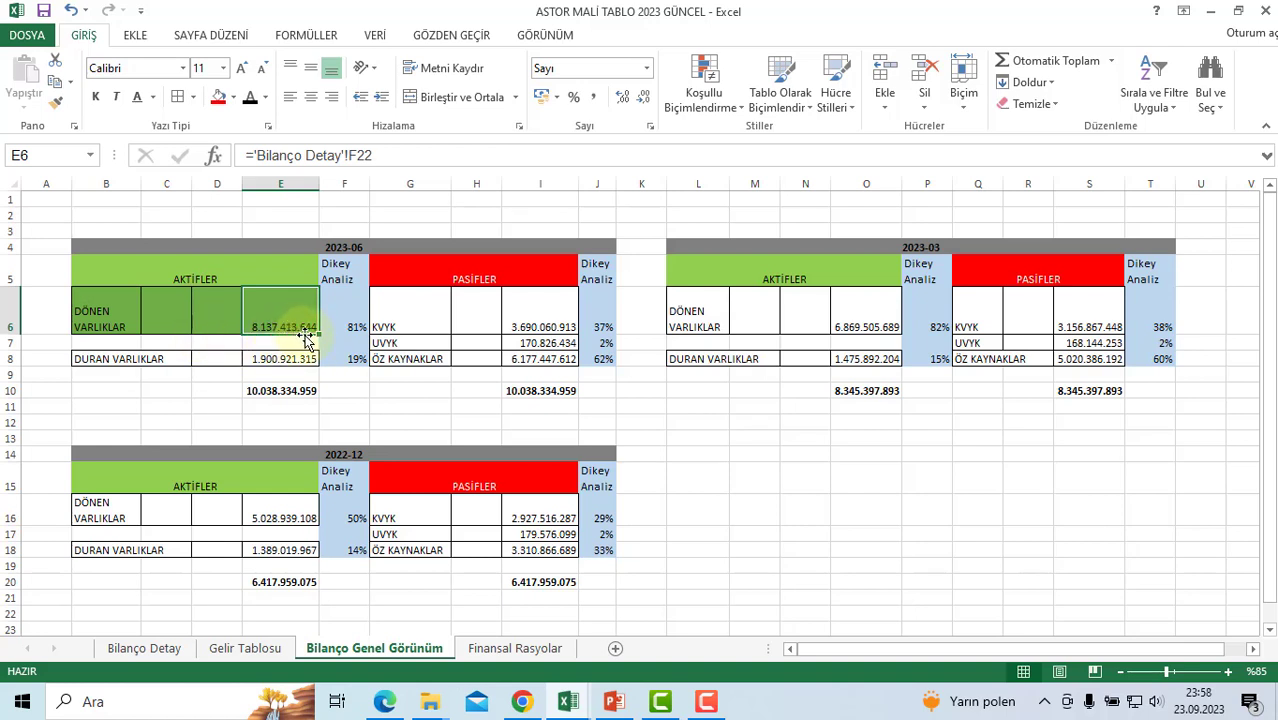
click(876, 301)
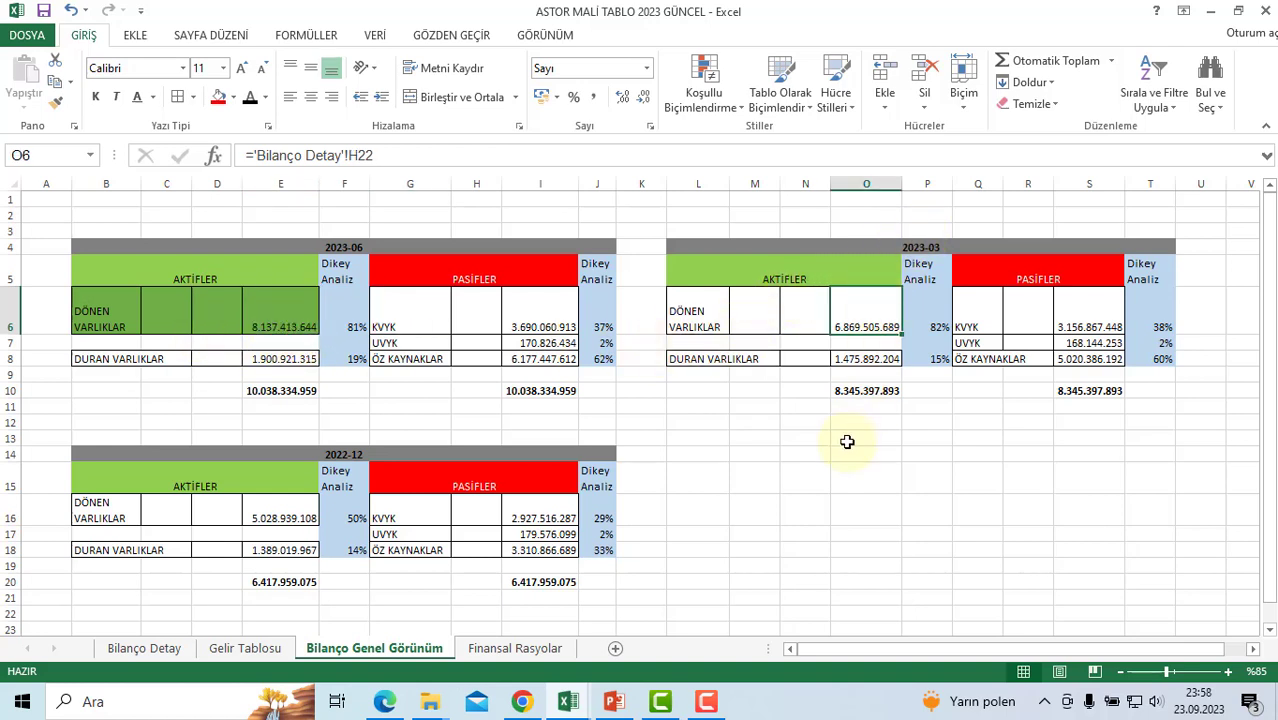
click(279, 521)
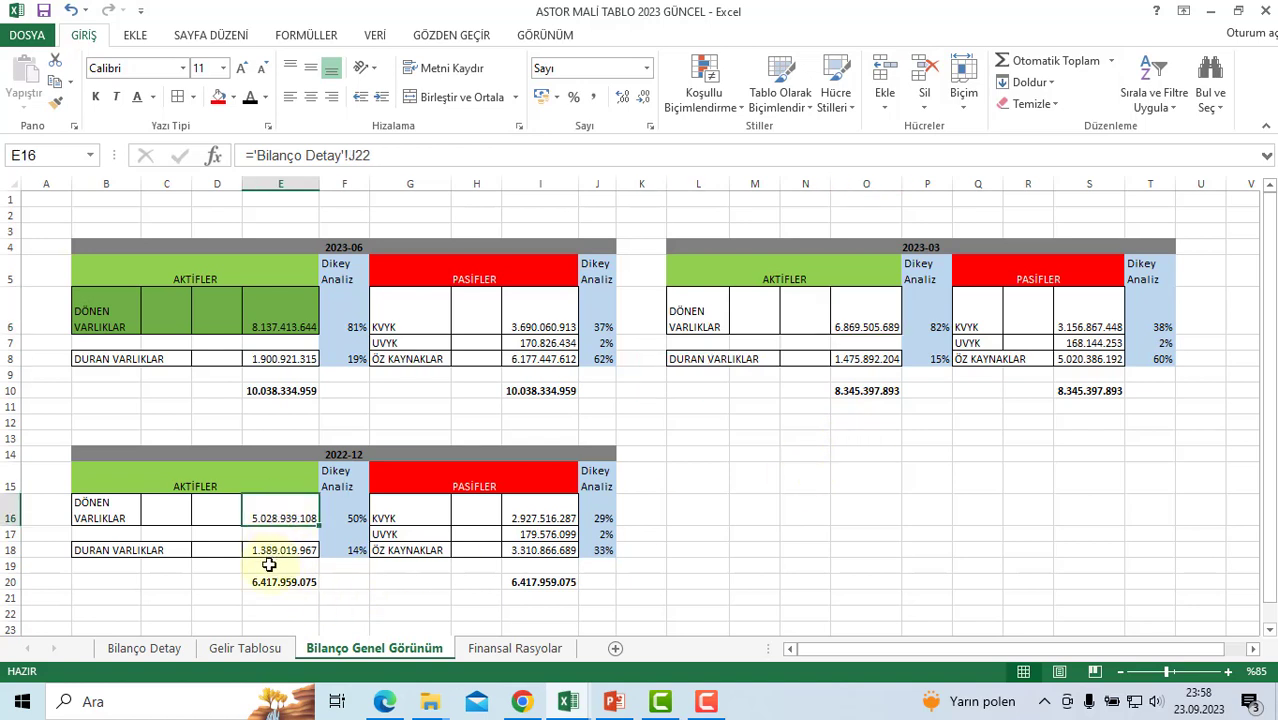
click(280, 322)
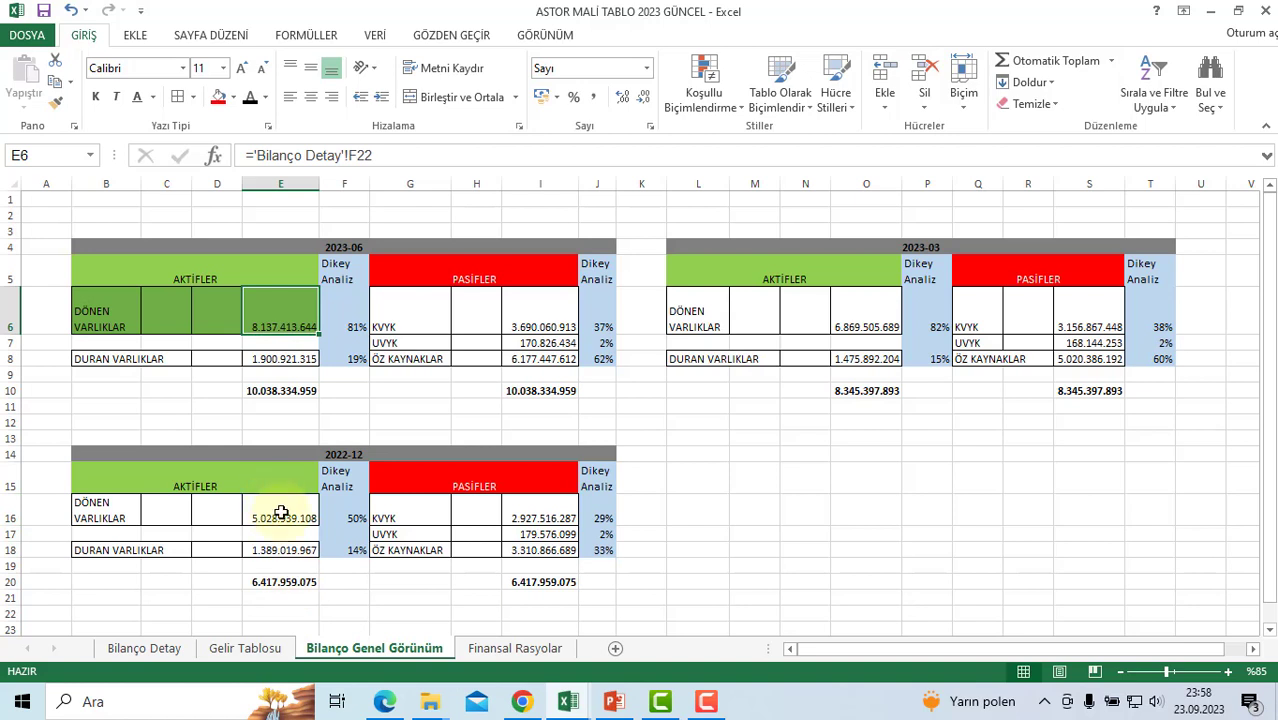
- Return to the Bilanço Detay sheet and examine the 30.06.2023 shares of Nakit ve Nakit Benzerleri, Ticari Alacaklar and Stoklar in column K
click(165, 648)
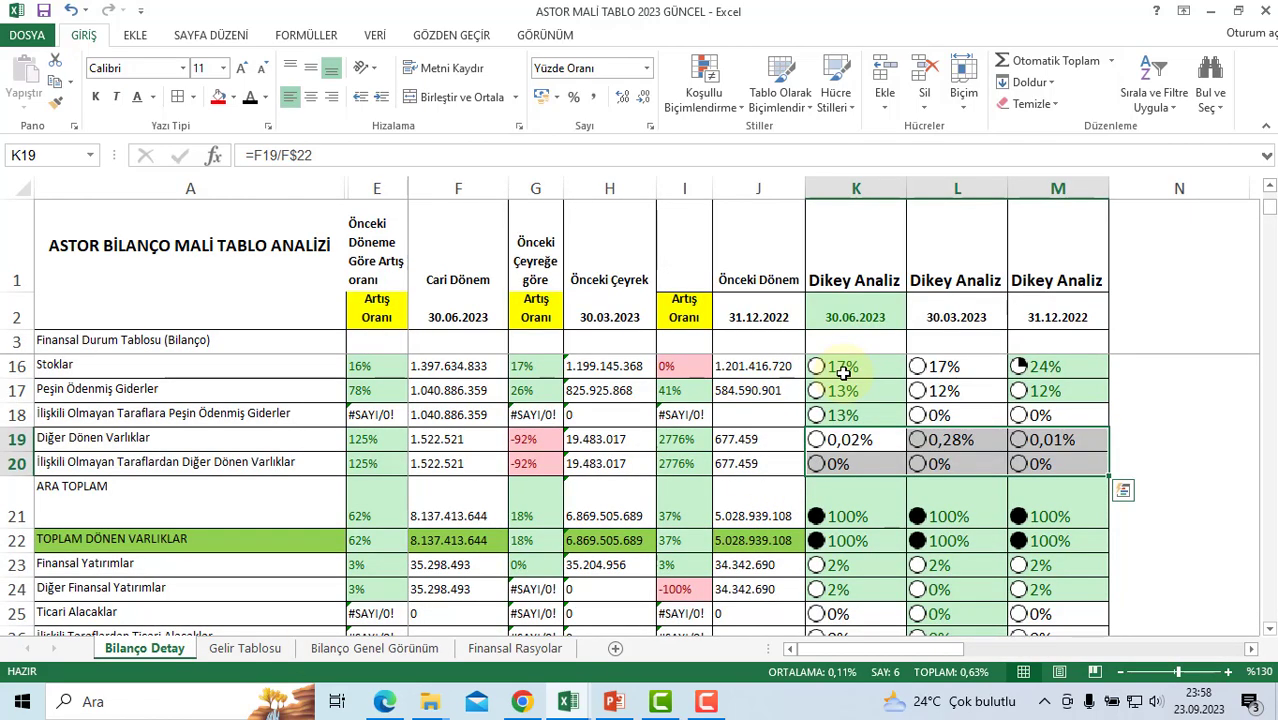
scroll(845, 380, up, 4)
click(848, 415)
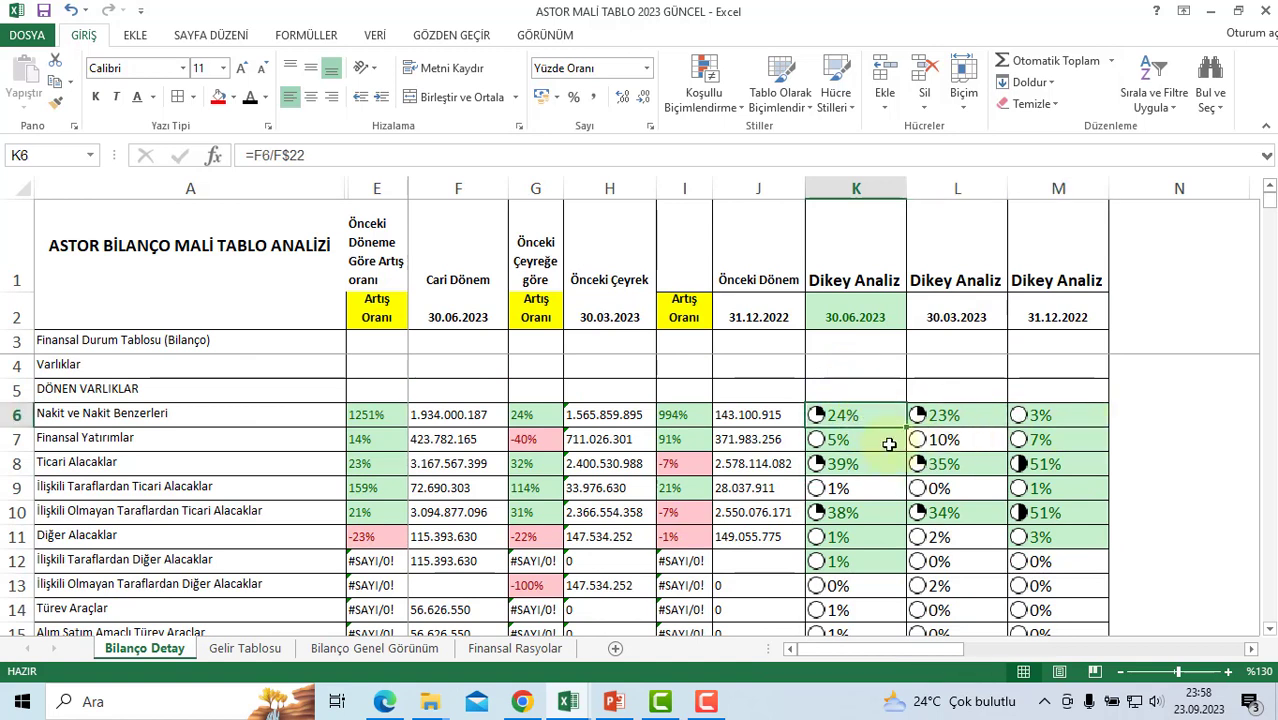
click(862, 464)
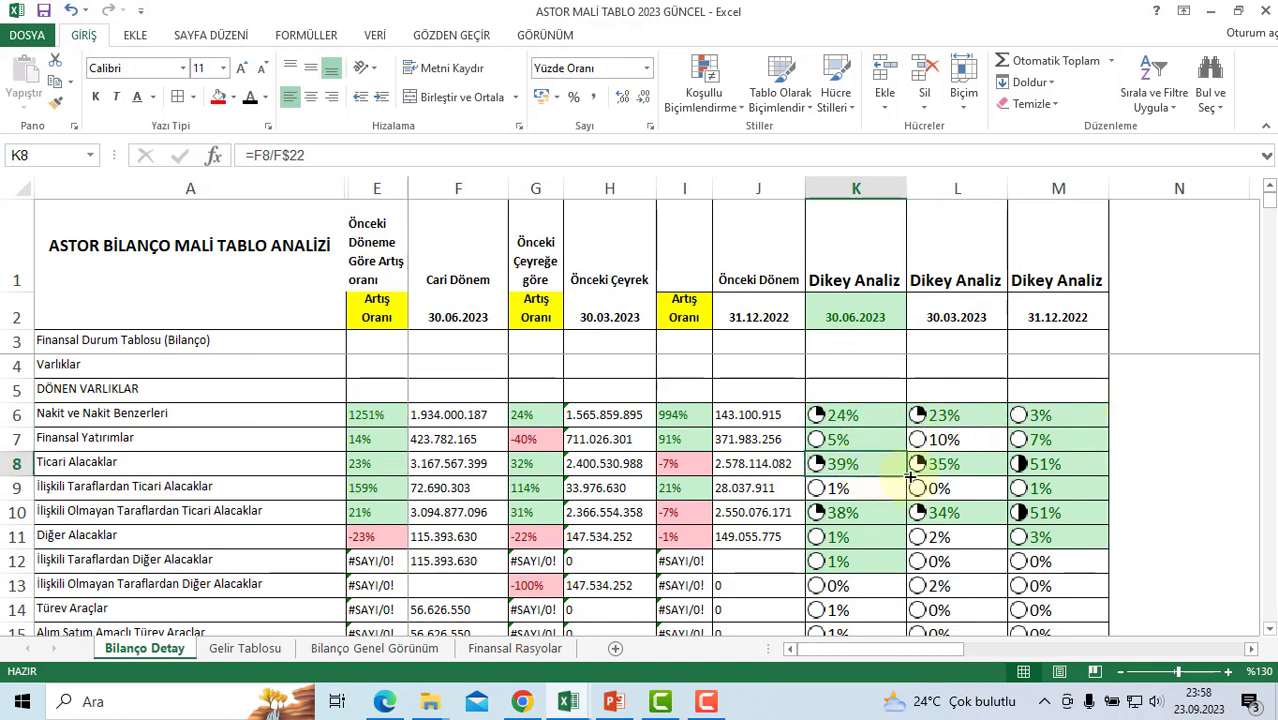
scroll(912, 478, down, 1)
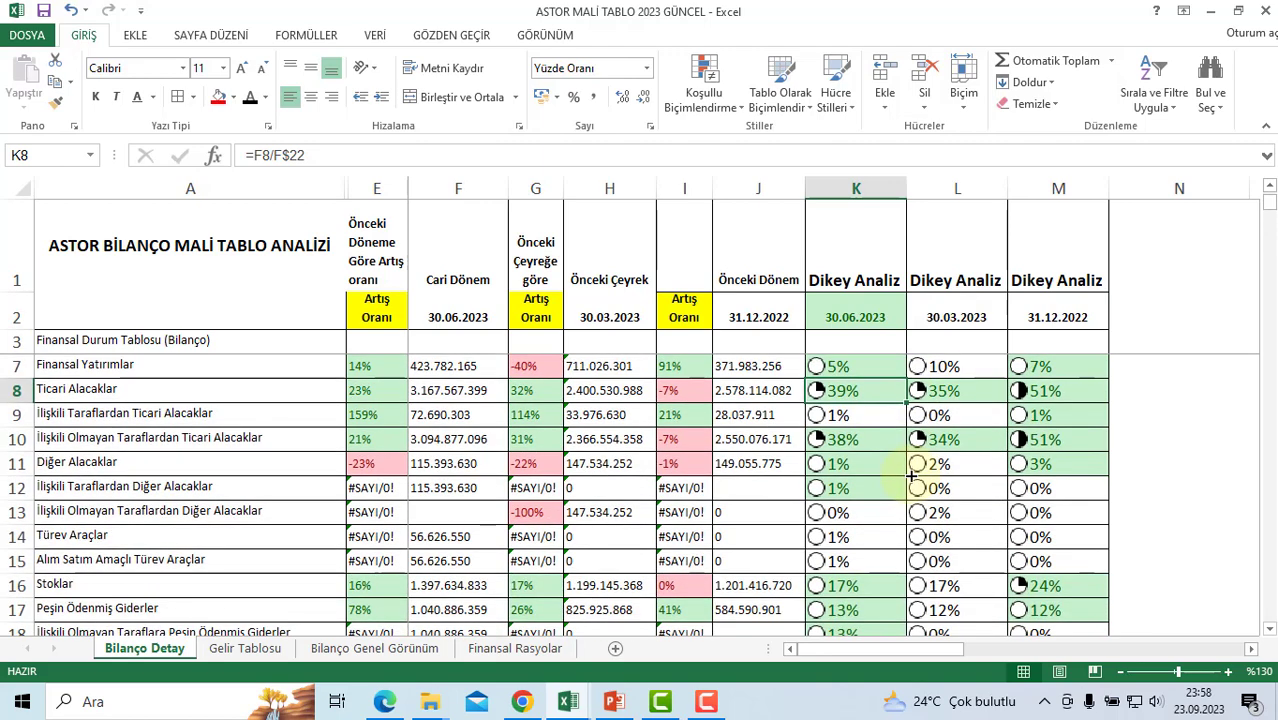
scroll(912, 478, down, 3)
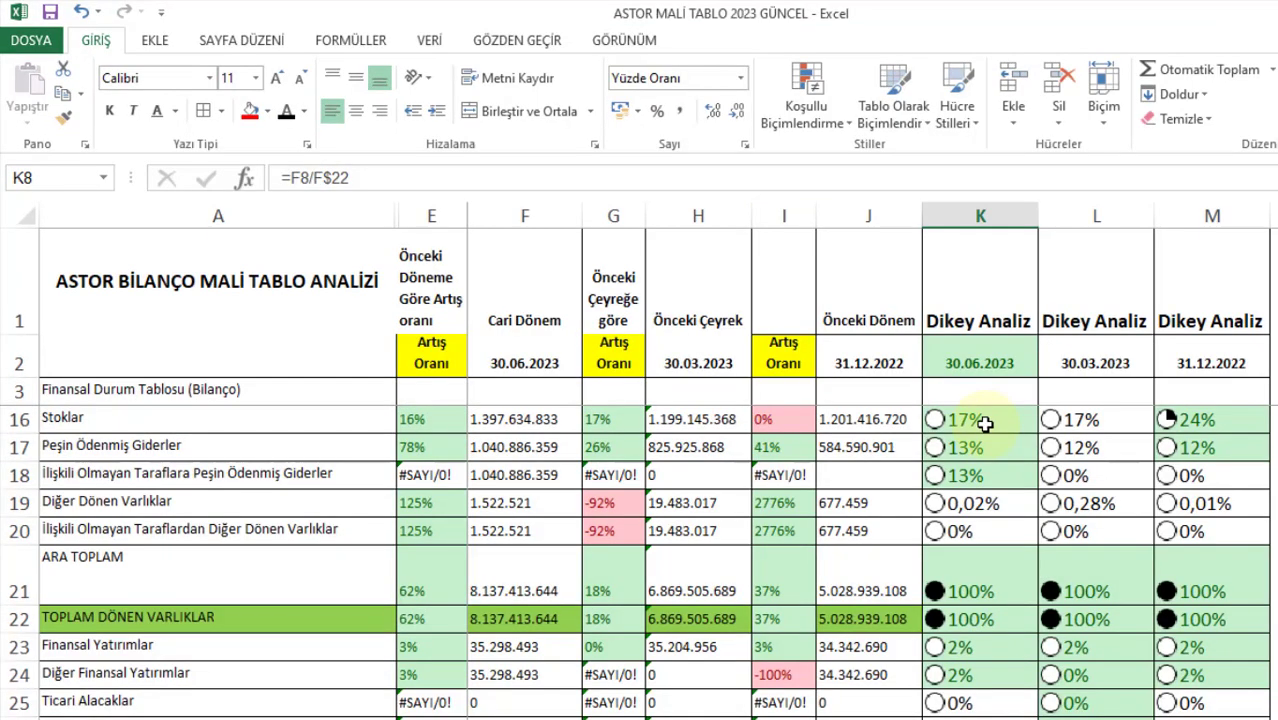
click(834, 367)
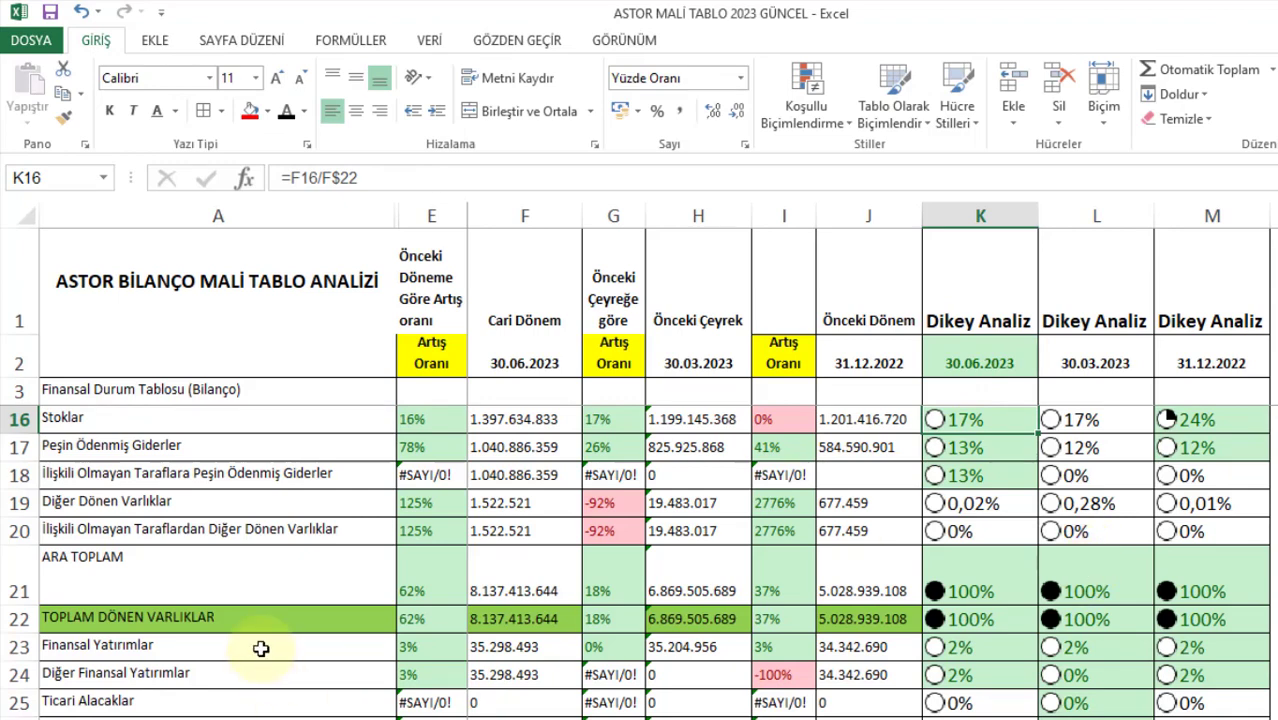
- Compare the Finansal Yatırımlar amounts in row 23 for 30.06.2023, 30.03.2023 and 31.12.2022
scroll(261, 649, down, 1)
scroll(285, 656, down, 1)
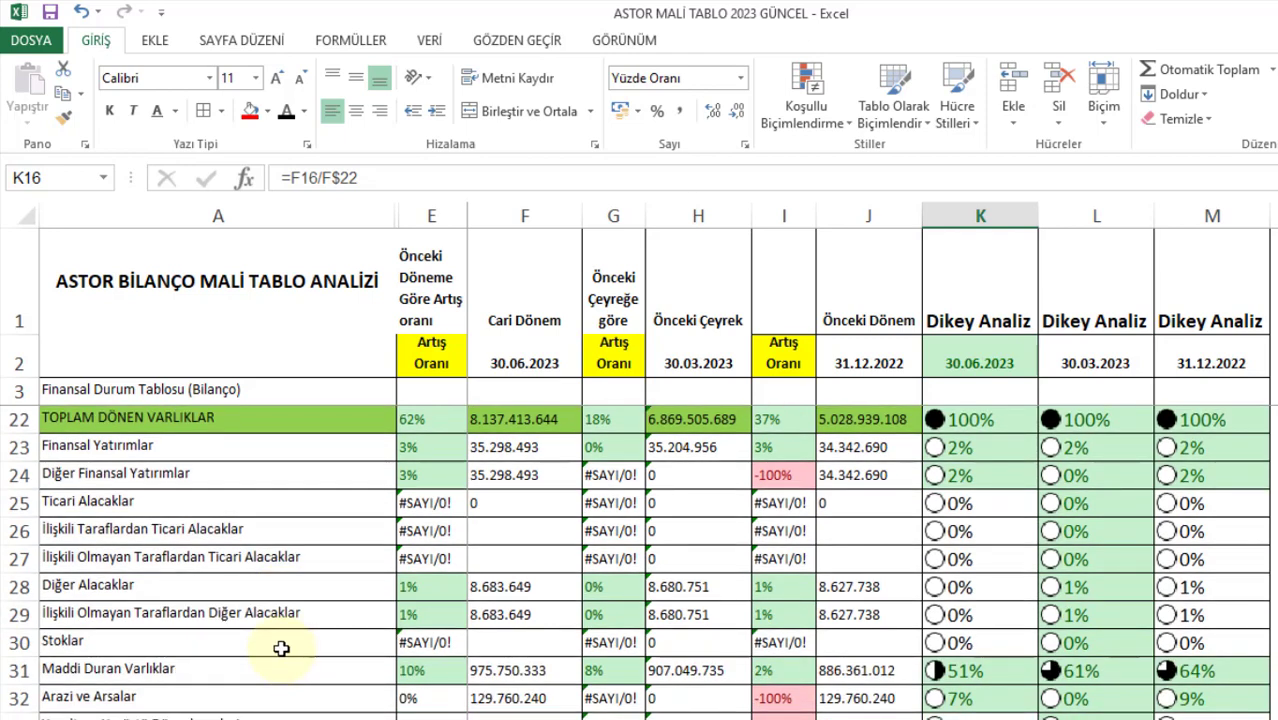
click(245, 446)
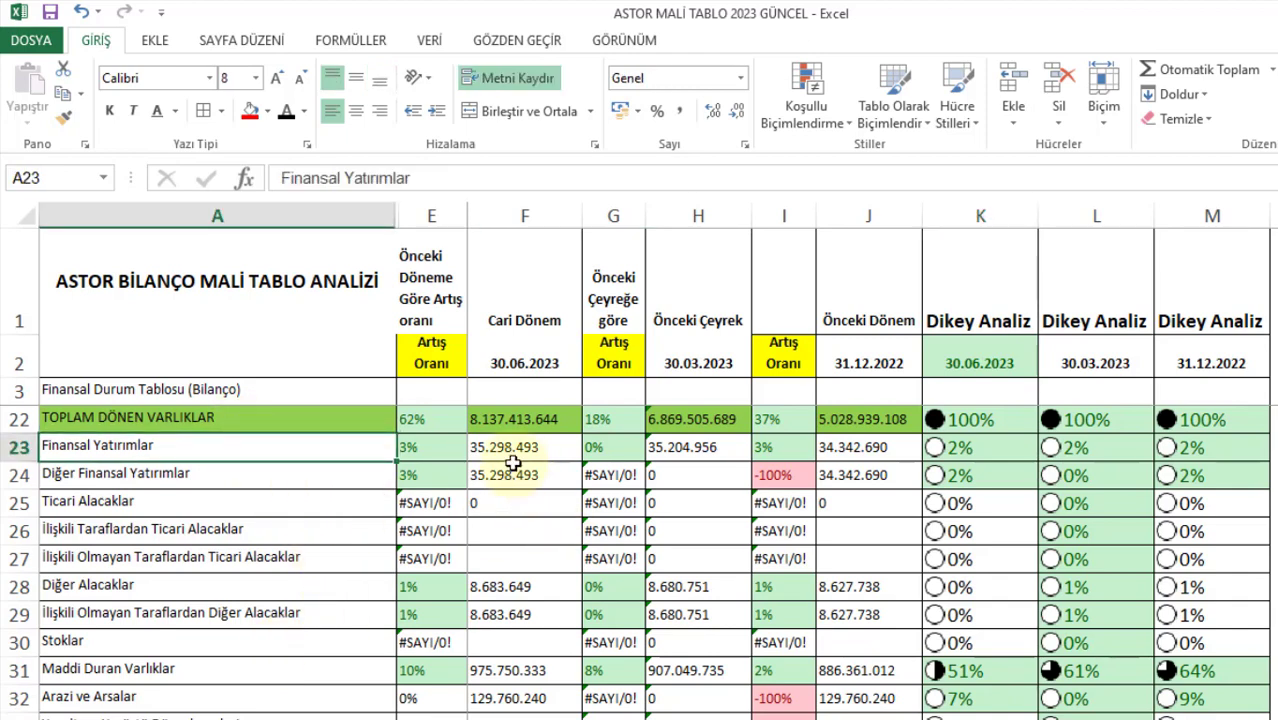
click(700, 452)
click(515, 447)
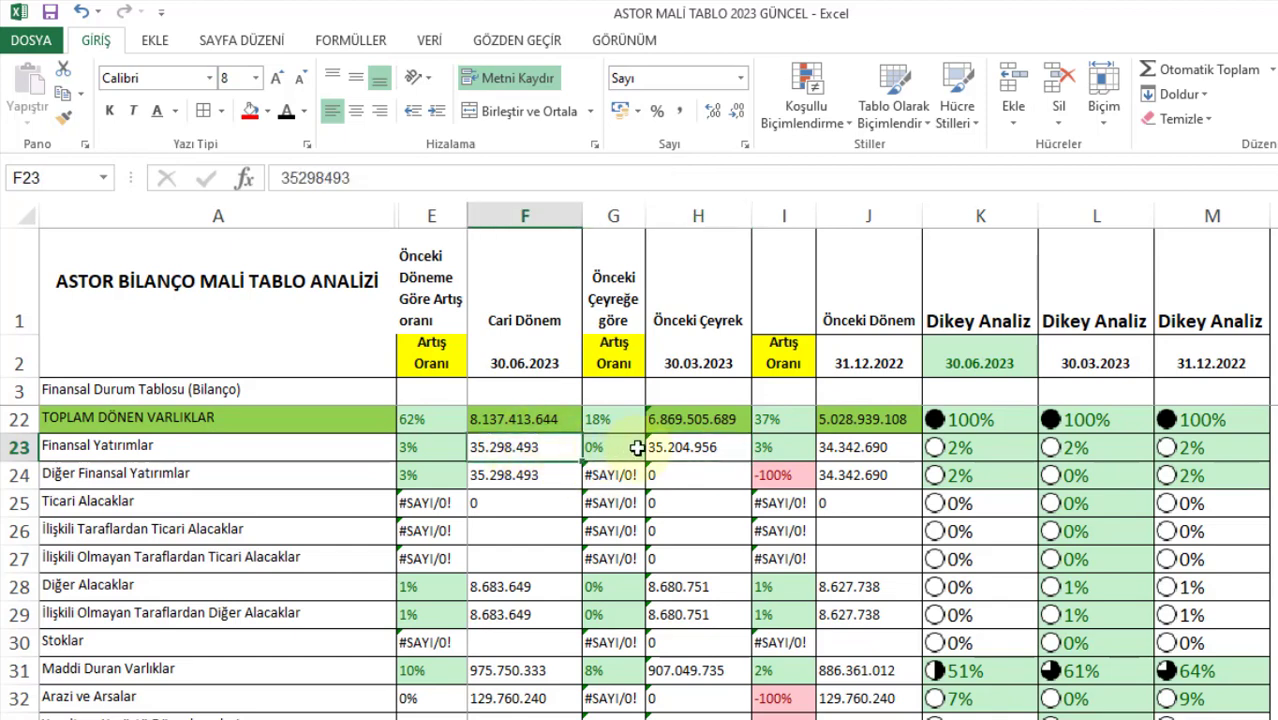
click(688, 440)
click(880, 447)
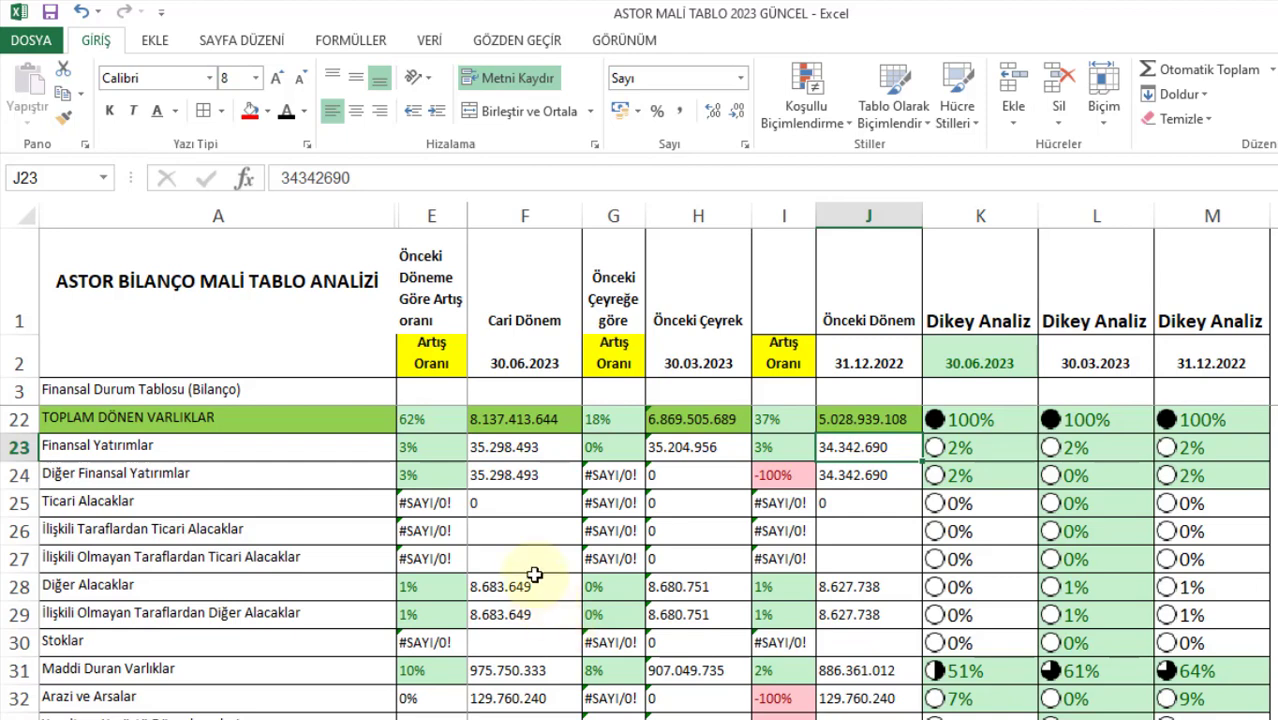
- Compare the Maddi Duran Varlıklar amounts for all three periods, and check the growth rates in G31 and E31
scroll(543, 557, down, 1)
scroll(543, 557, down, 1)
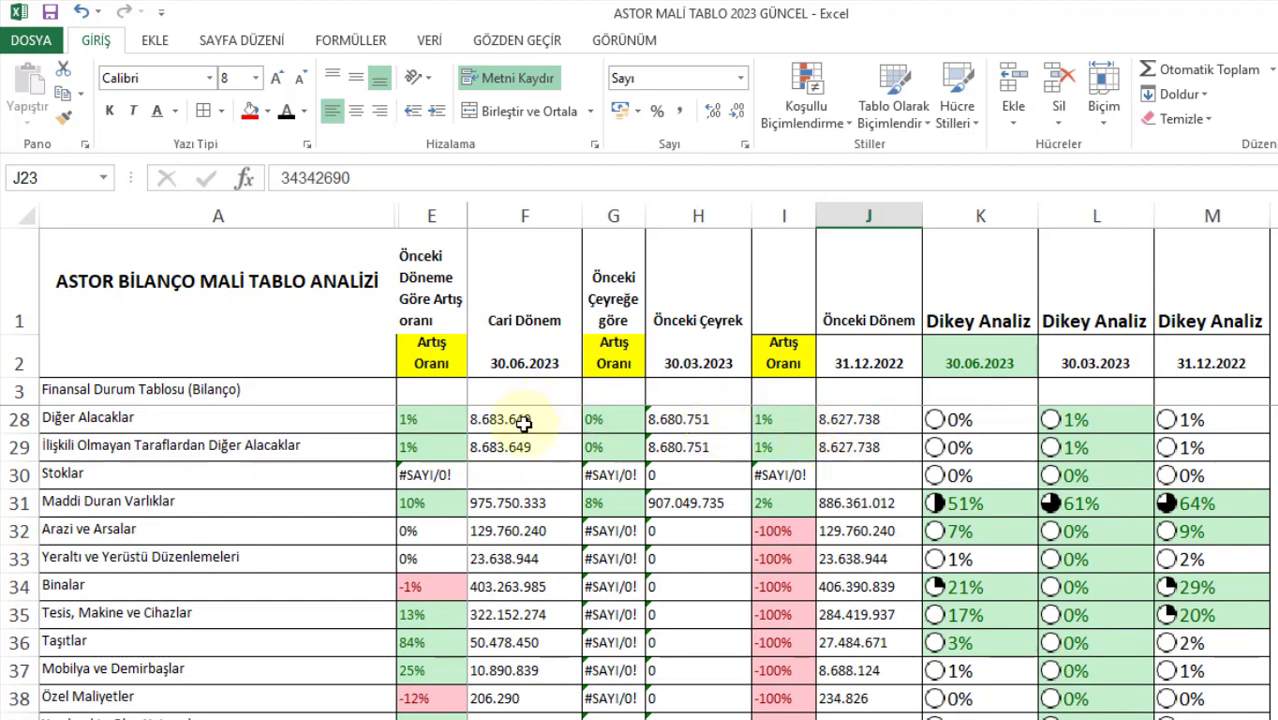
click(507, 504)
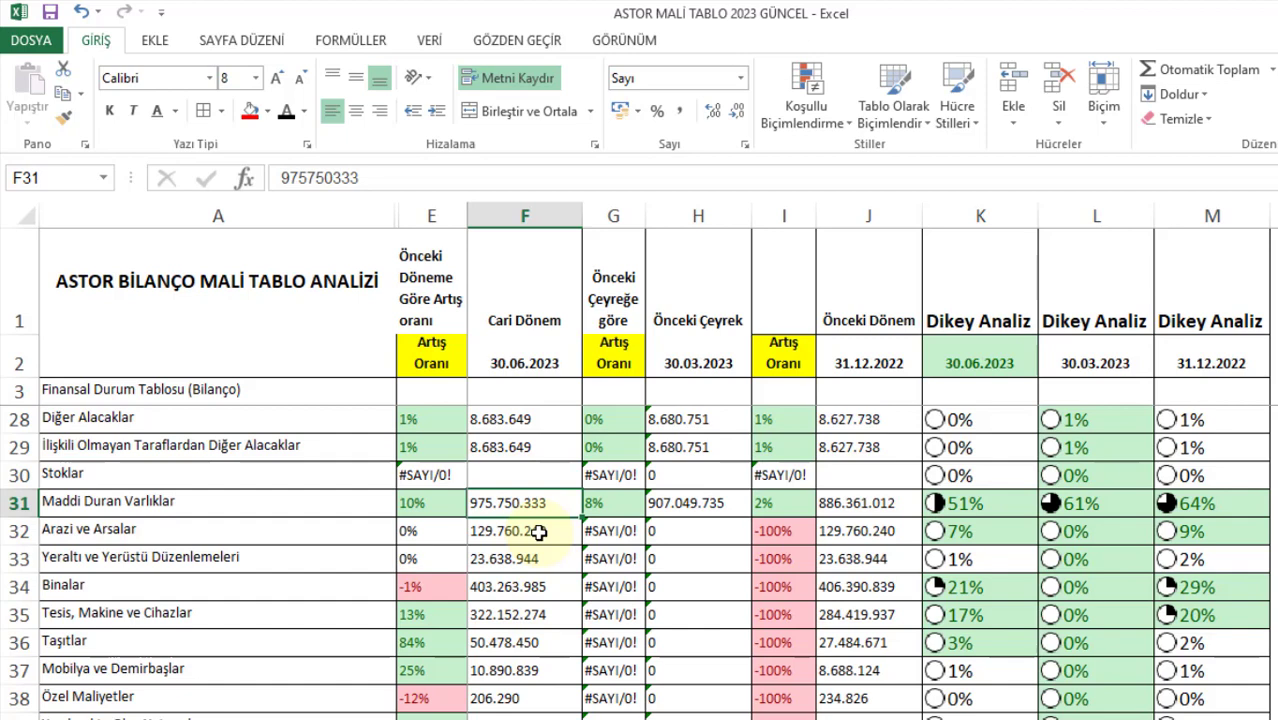
click(718, 502)
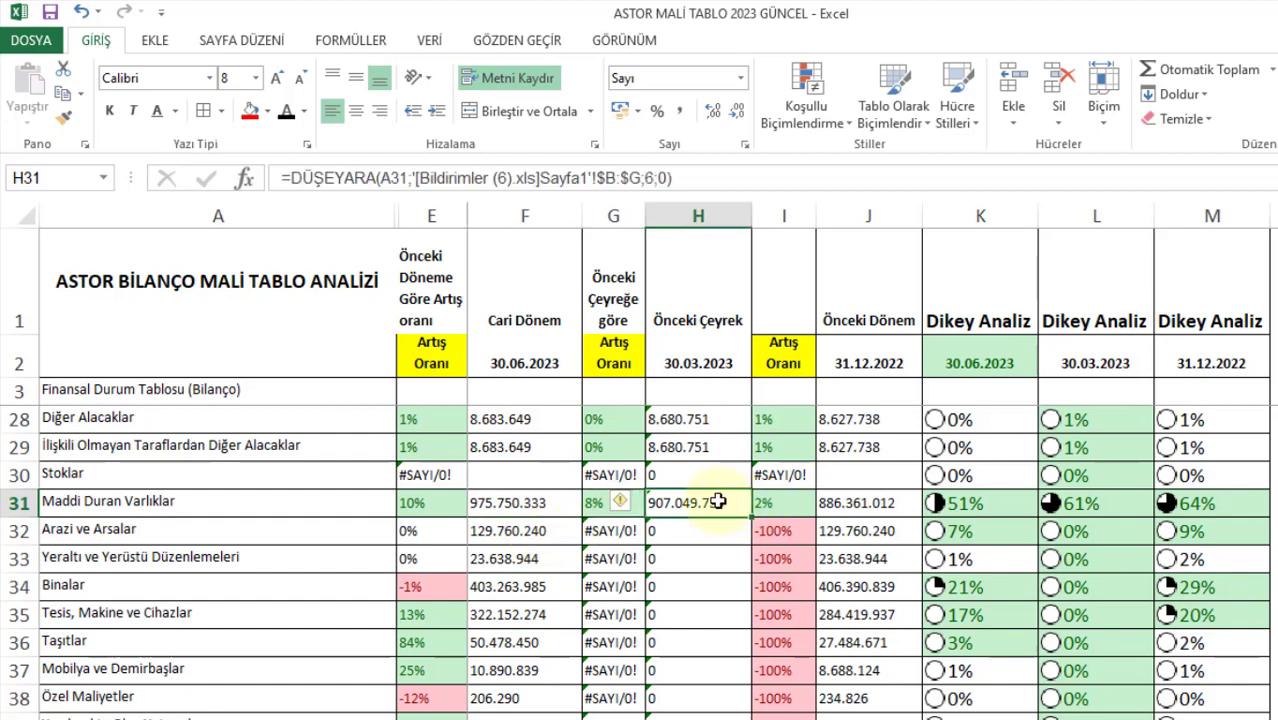
click(530, 510)
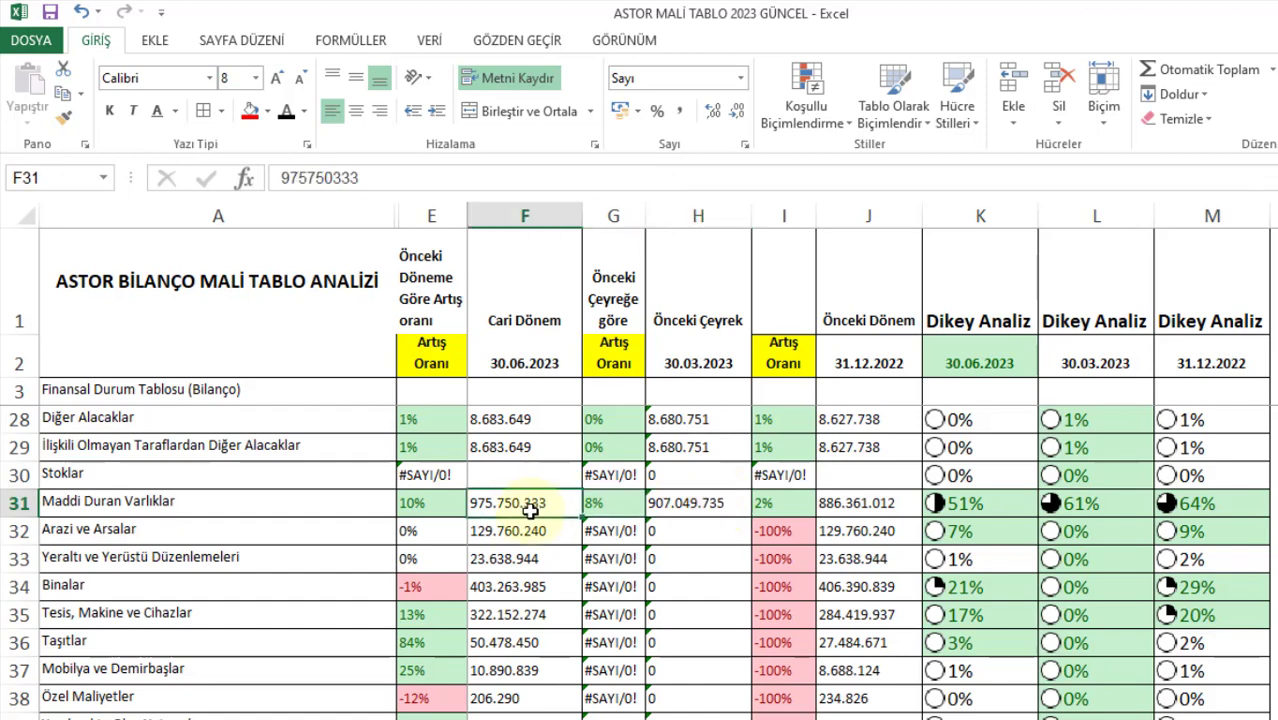
click(596, 509)
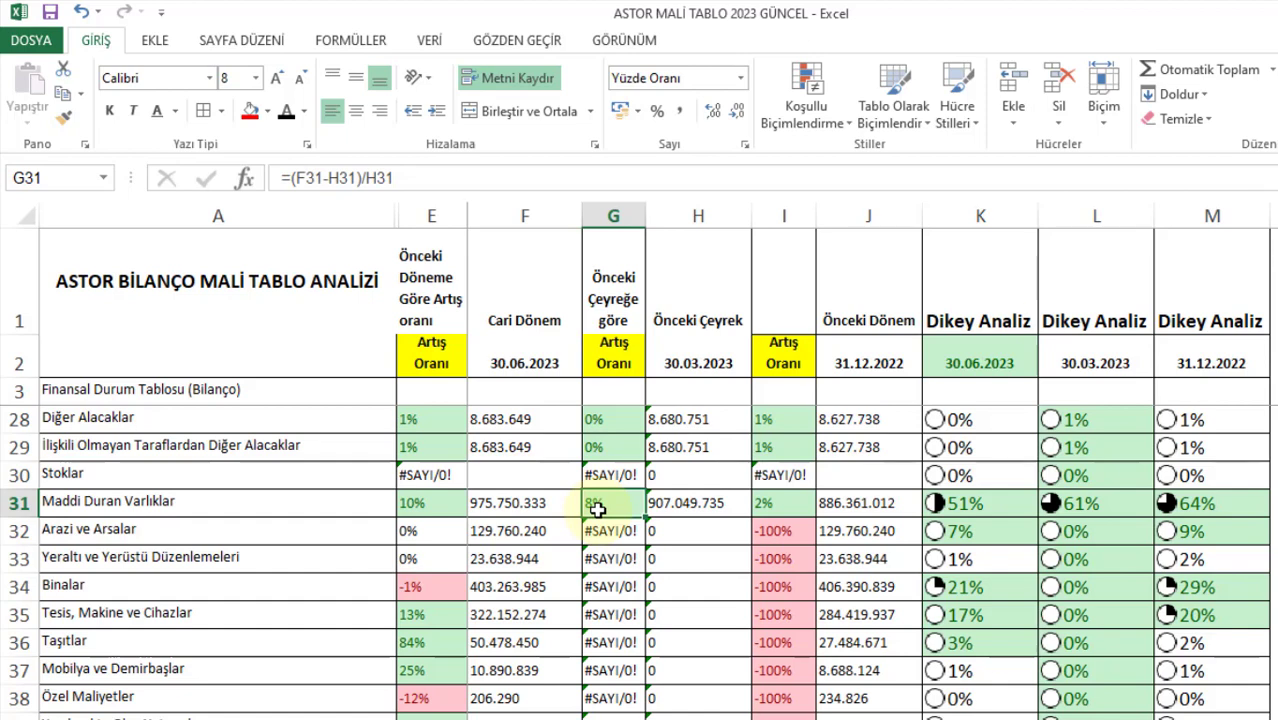
click(853, 508)
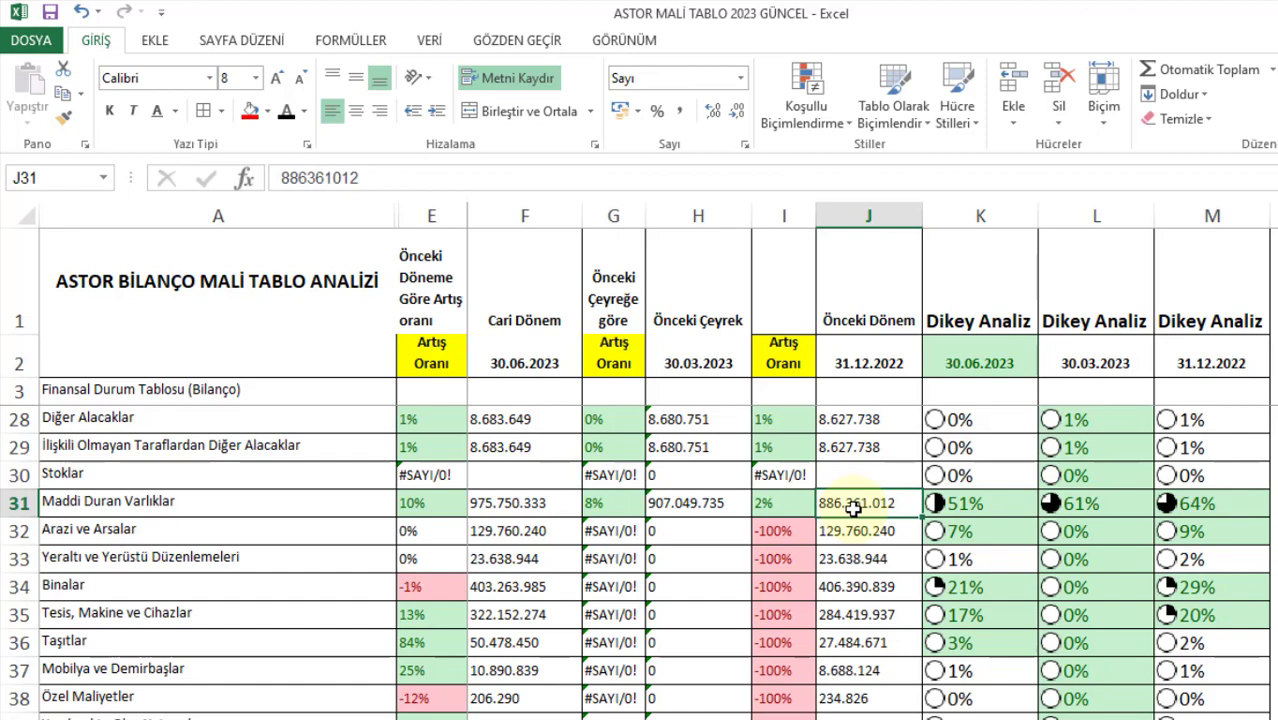
click(500, 503)
click(427, 514)
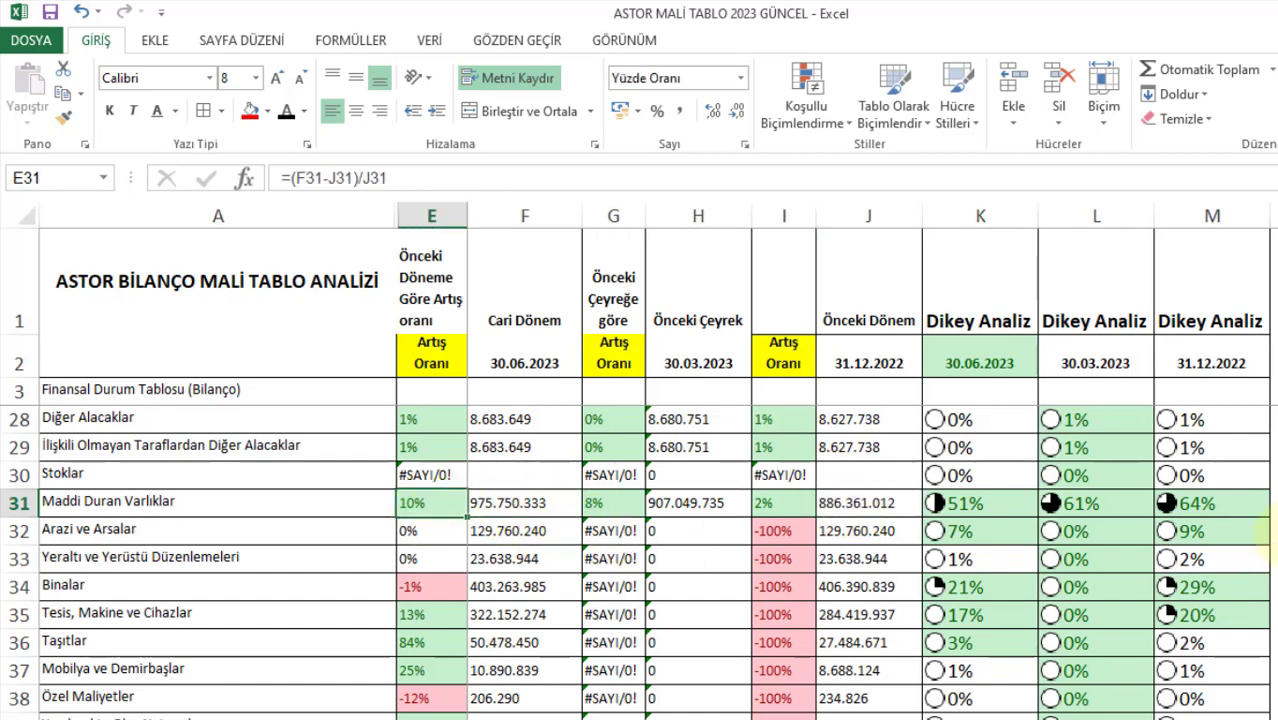
- Examine the Maddi Duran Varlıklar shares in L31 and K31 together with its 30.06.2023 amount
click(1085, 507)
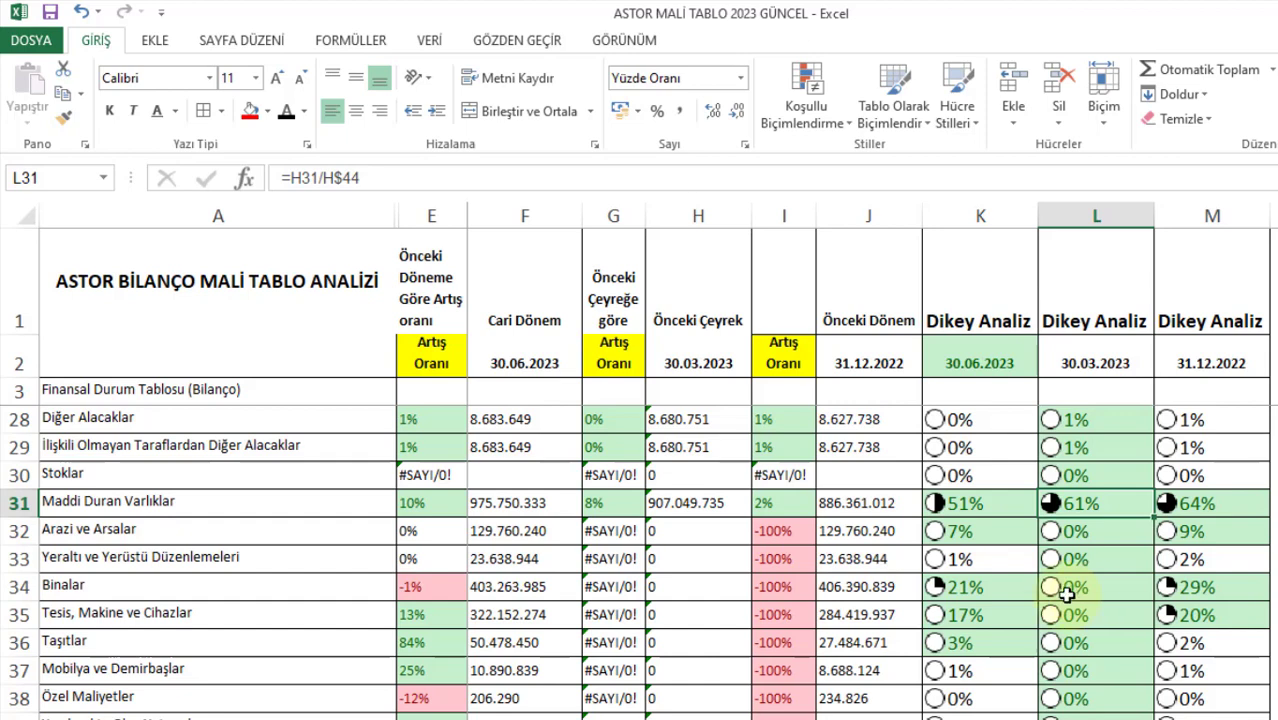
click(982, 500)
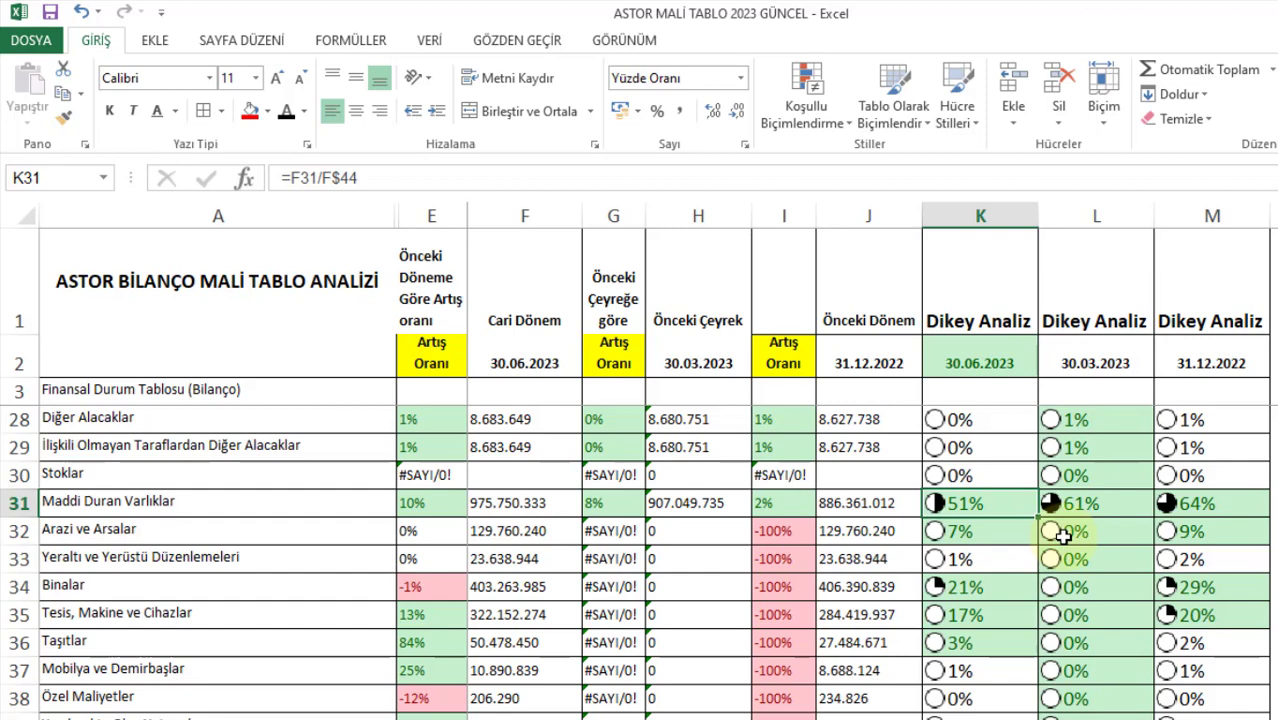
click(507, 508)
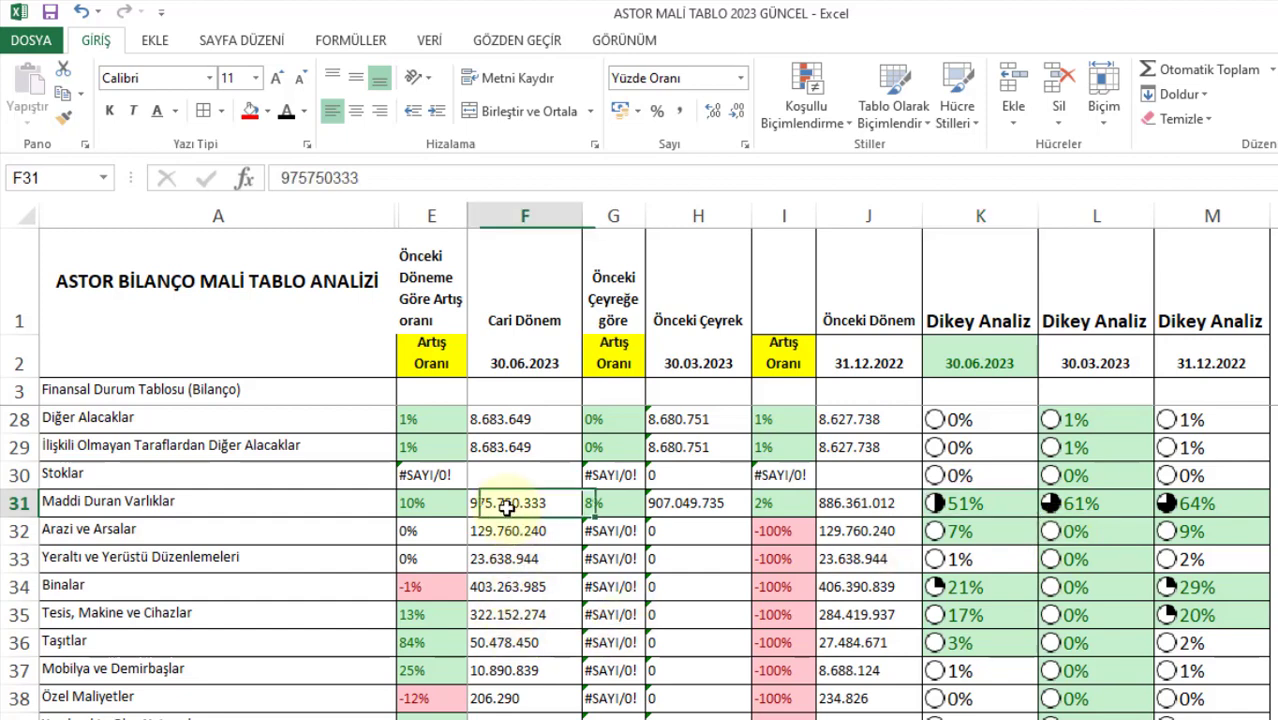
- Compare the Maddi Duran Varlıklar amounts for 30.06.2023 and 30.03.2023 in row 31, and check the same periods for Arazi ve Arsalar
drag(507, 508, 670, 507)
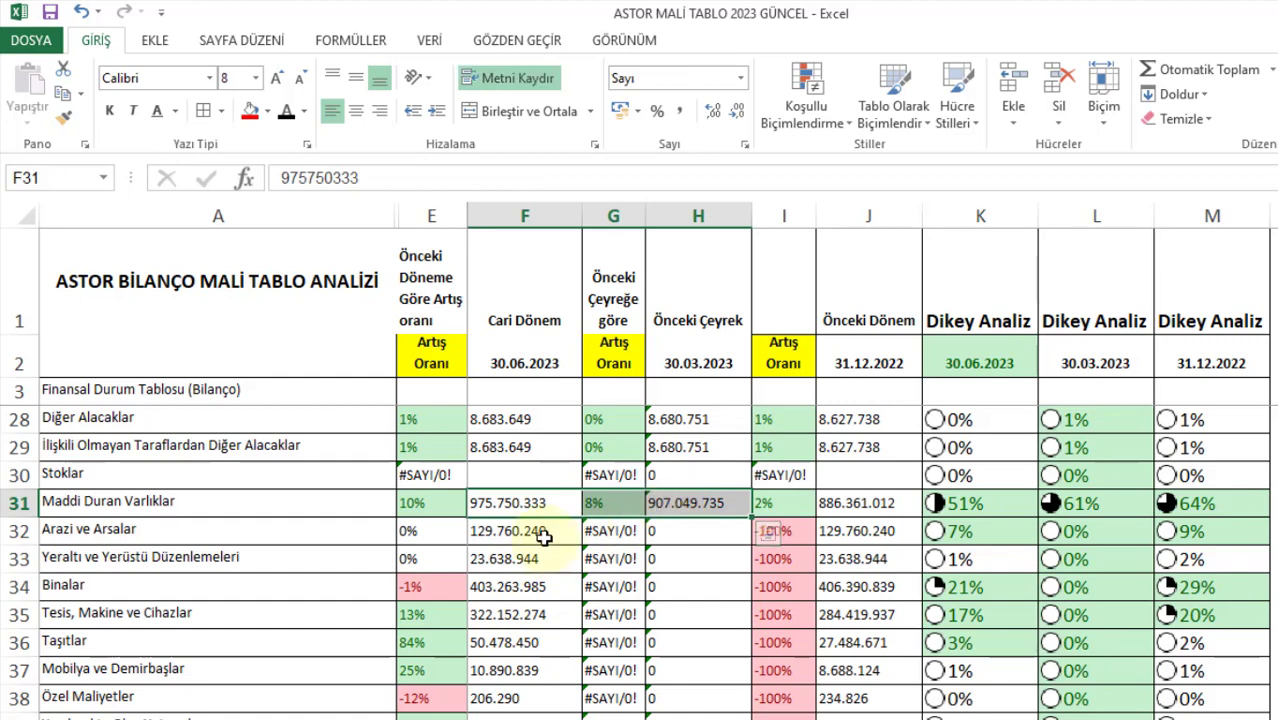
click(549, 535)
click(719, 530)
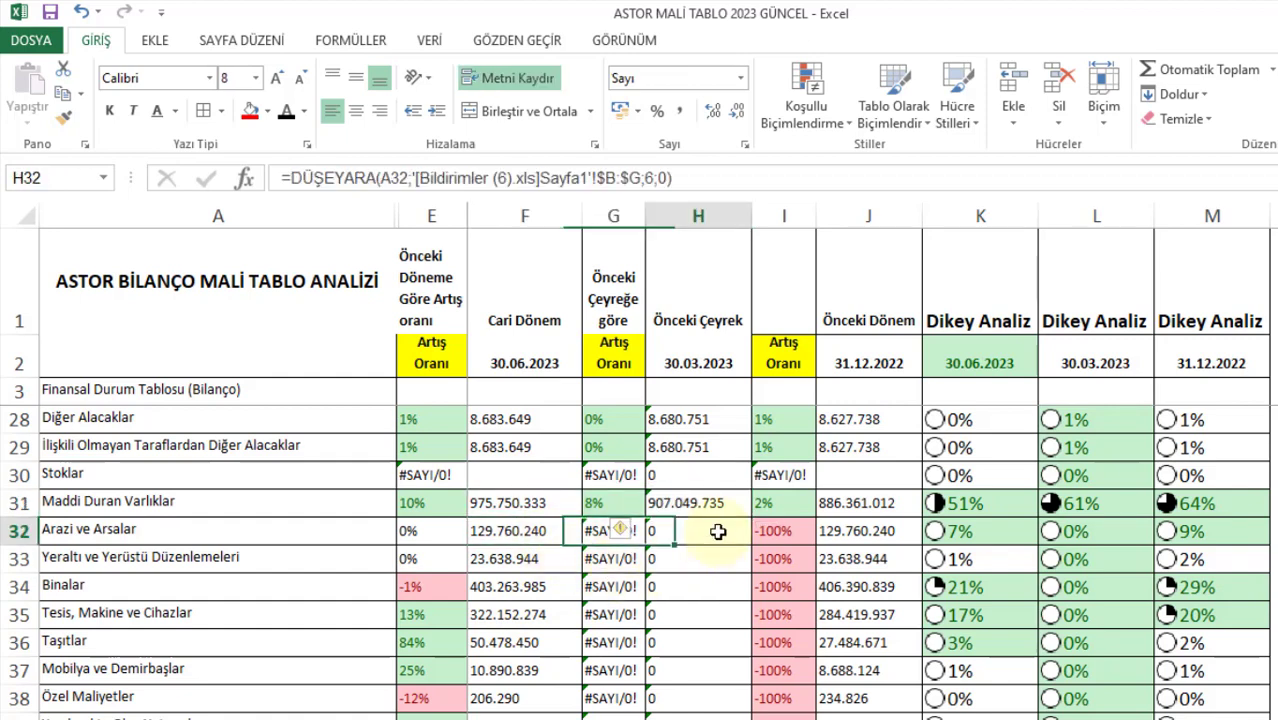
- Examine the 30.06.2023 amounts of the tangible asset items from Arazi ve Arsalar to Taşıtlar in F32:F36
scroll(720, 525, down, 1)
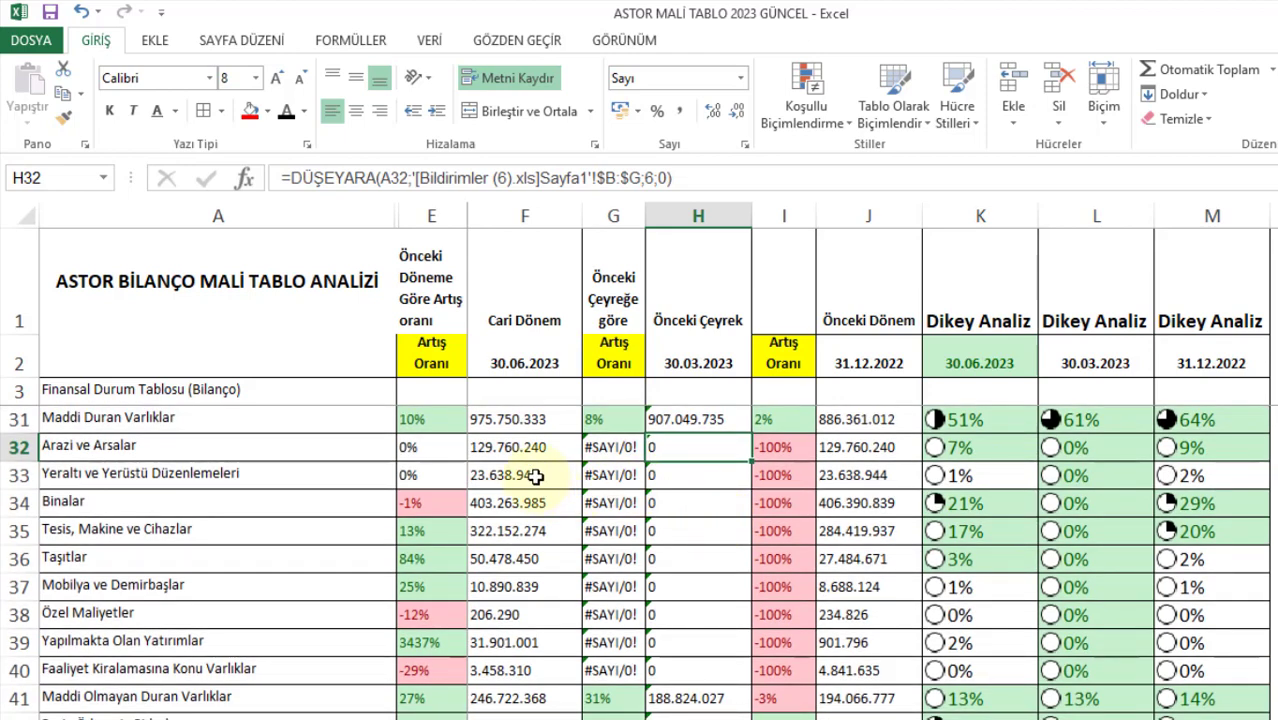
click(535, 480)
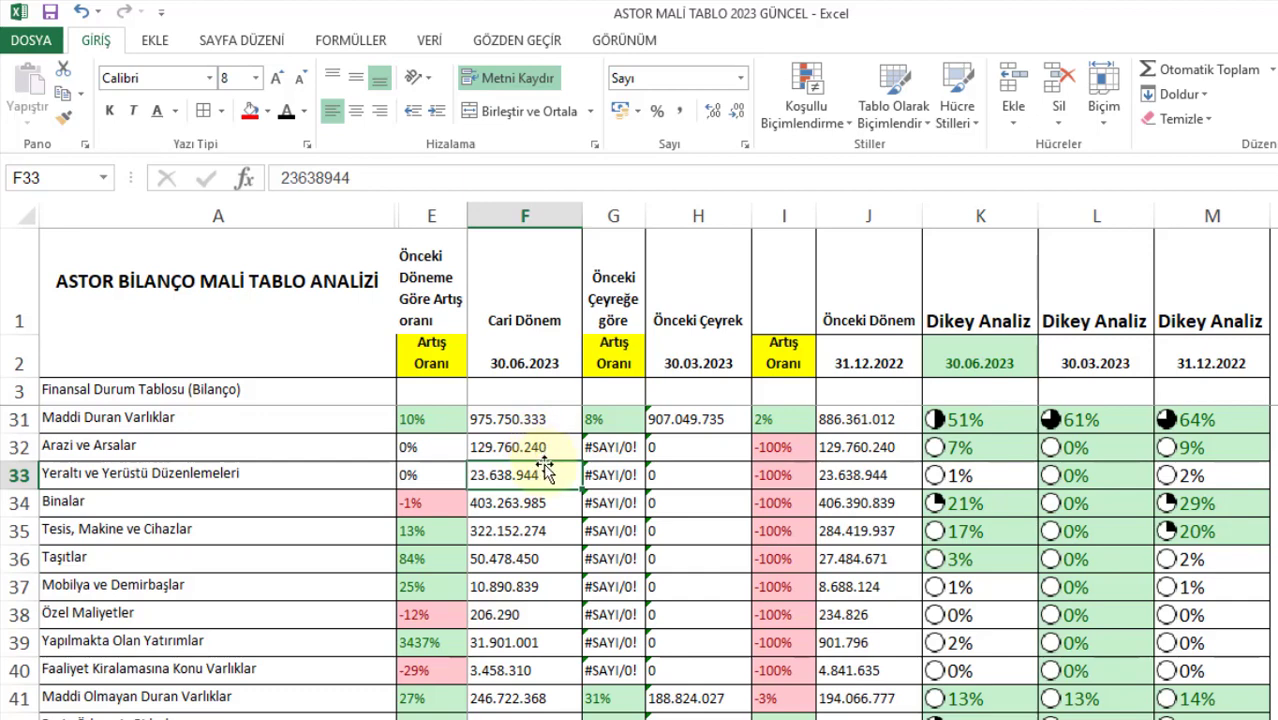
click(524, 450)
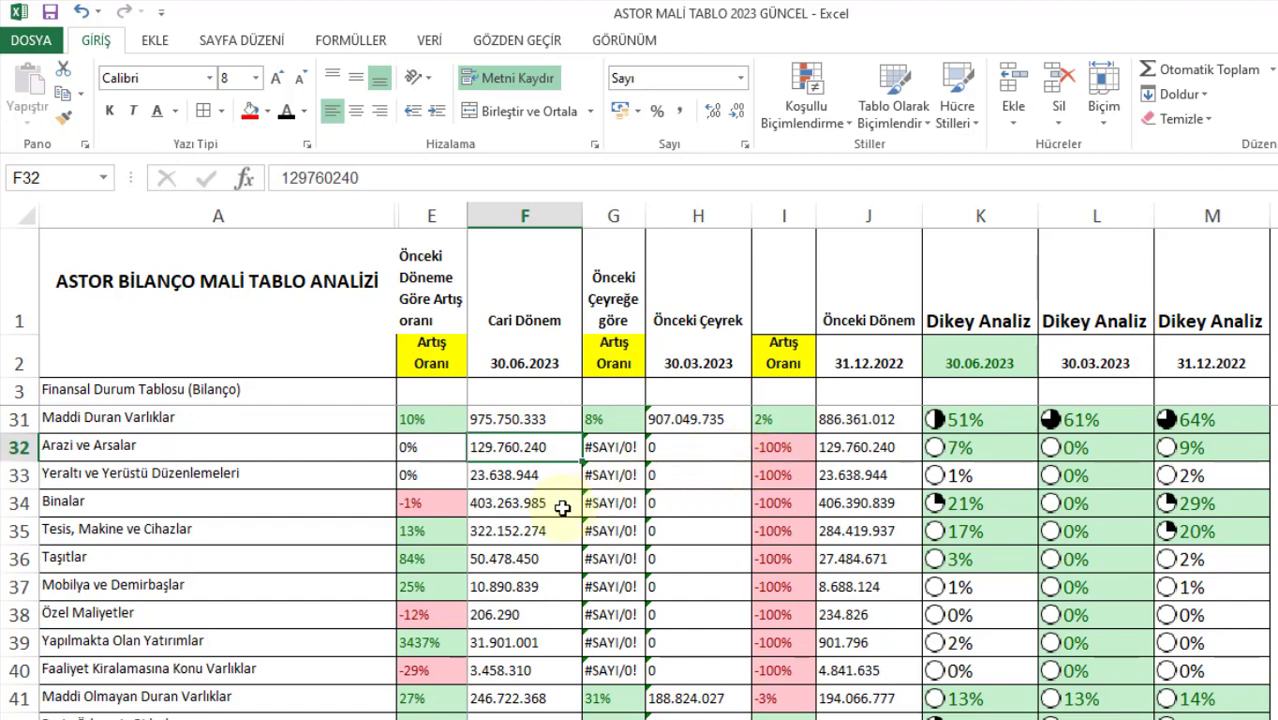
click(522, 508)
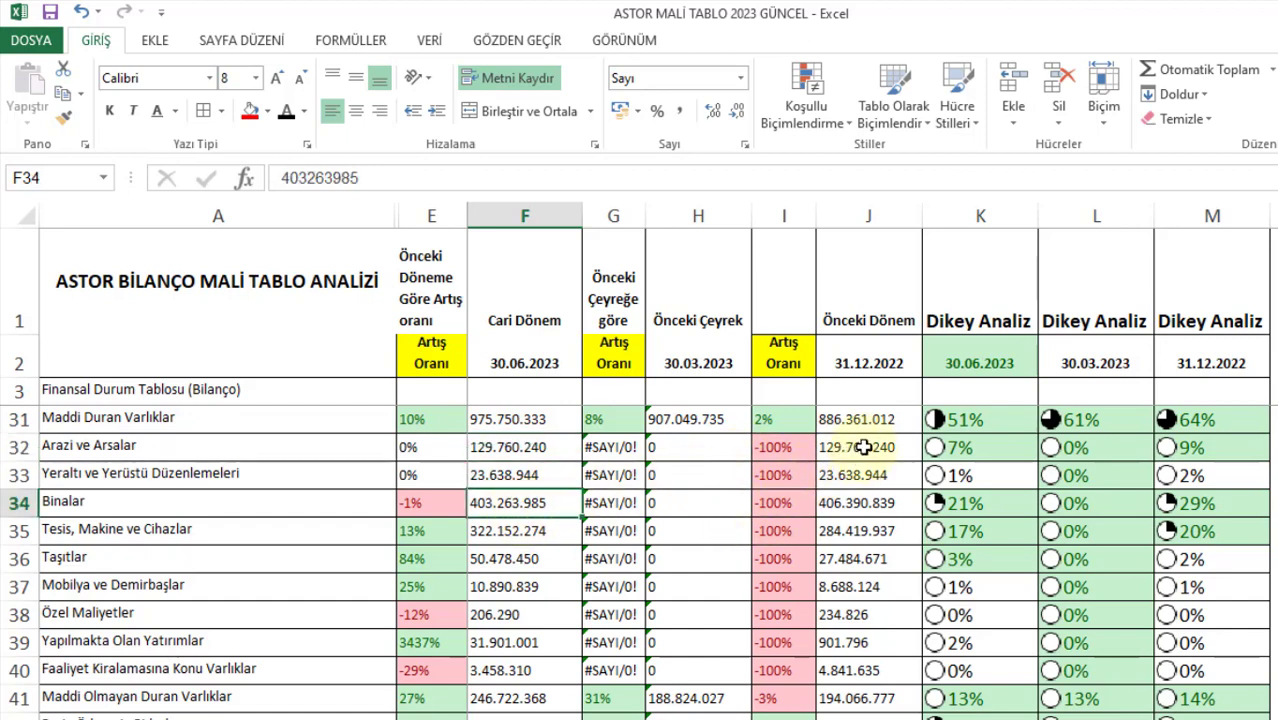
click(546, 562)
click(540, 532)
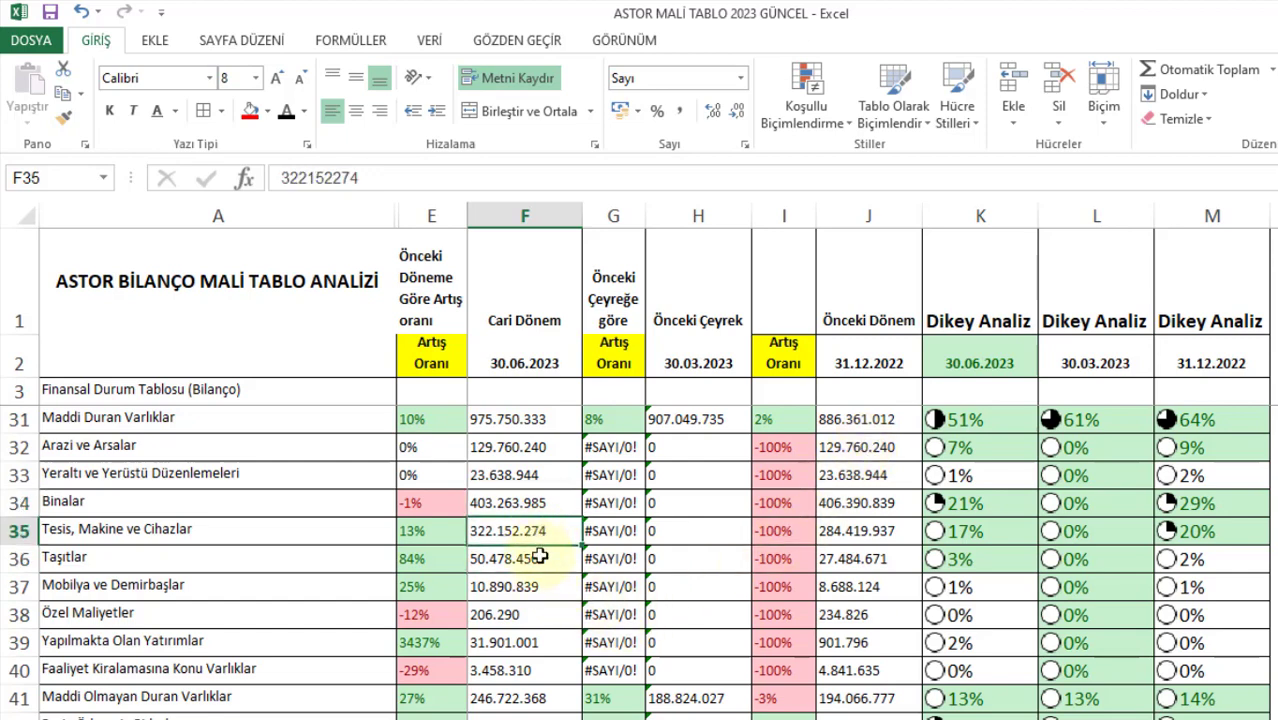
drag(540, 447, 528, 563)
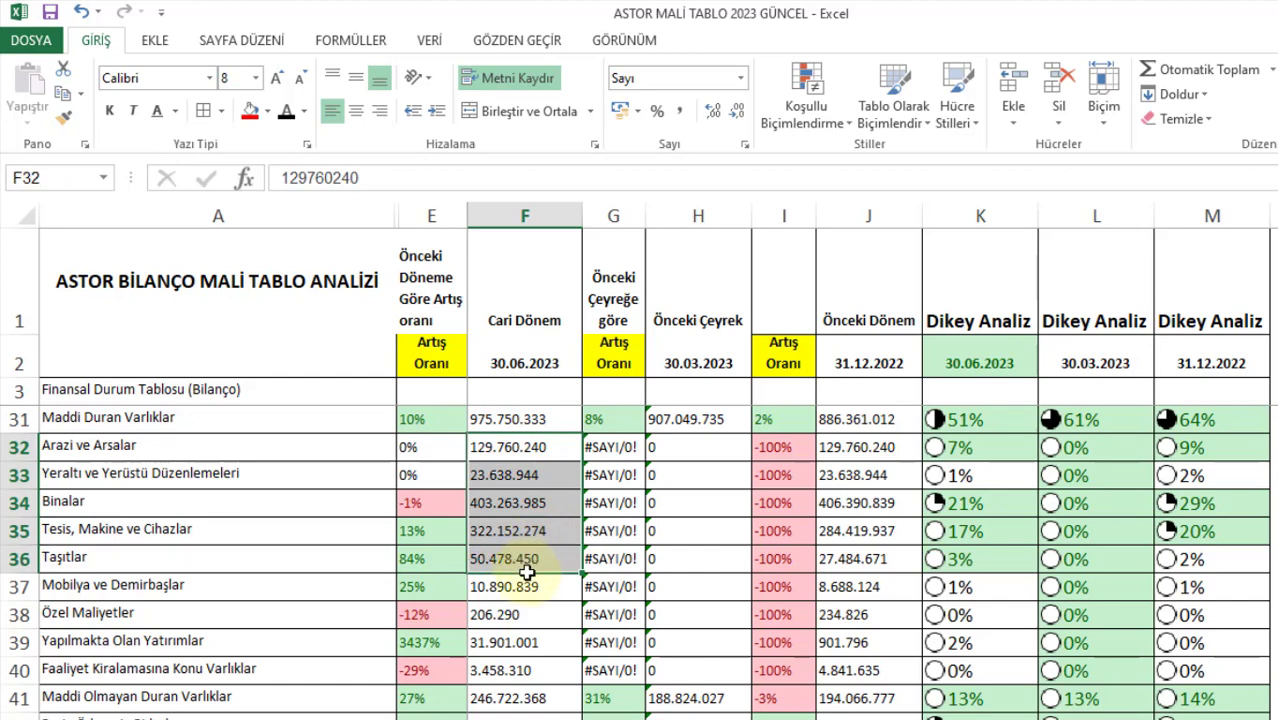
- Check the 30.06.2023 vertical analysis shares of Arazi ve Arsalar, Maddi Duran Varlıklar and Binalar in column K
click(977, 449)
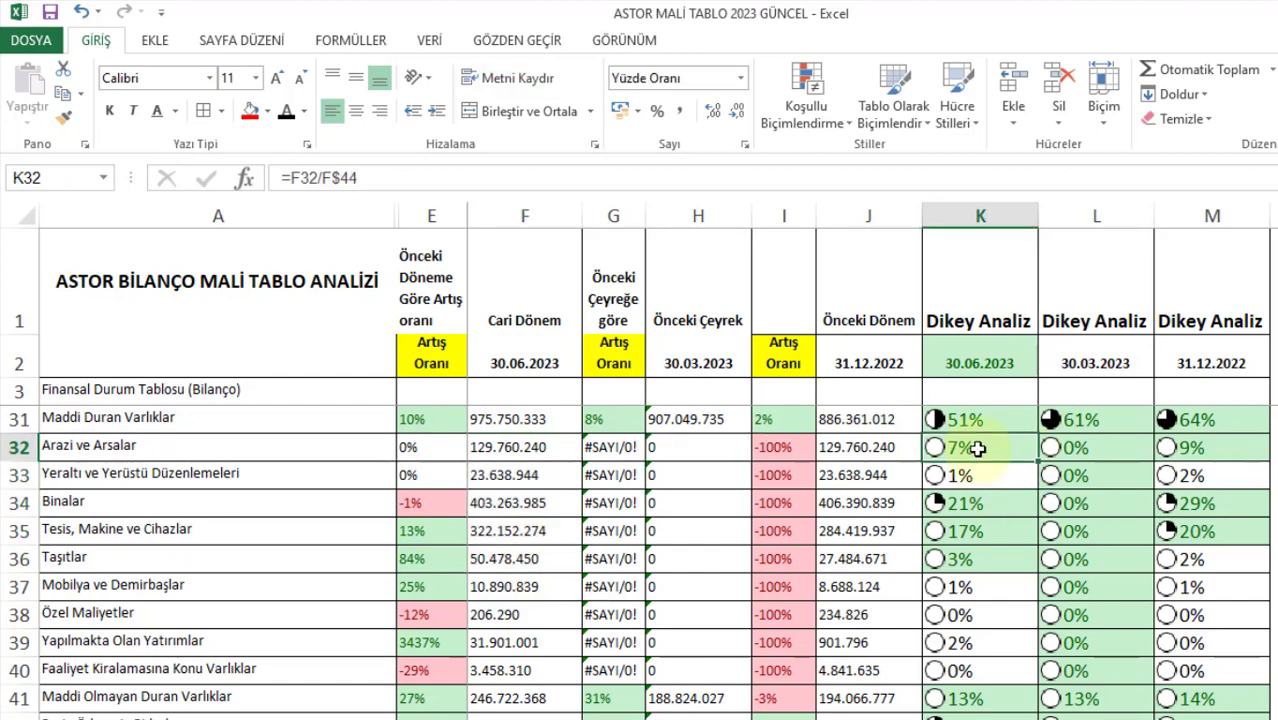
click(997, 419)
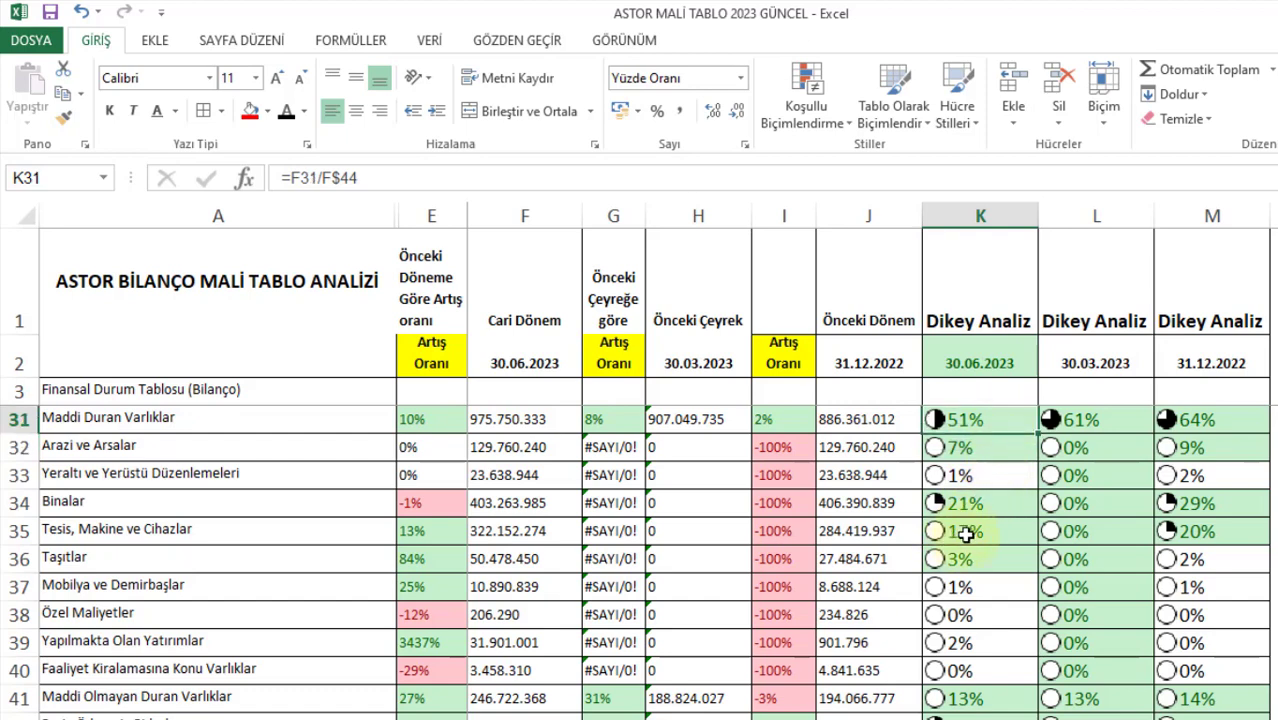
click(984, 503)
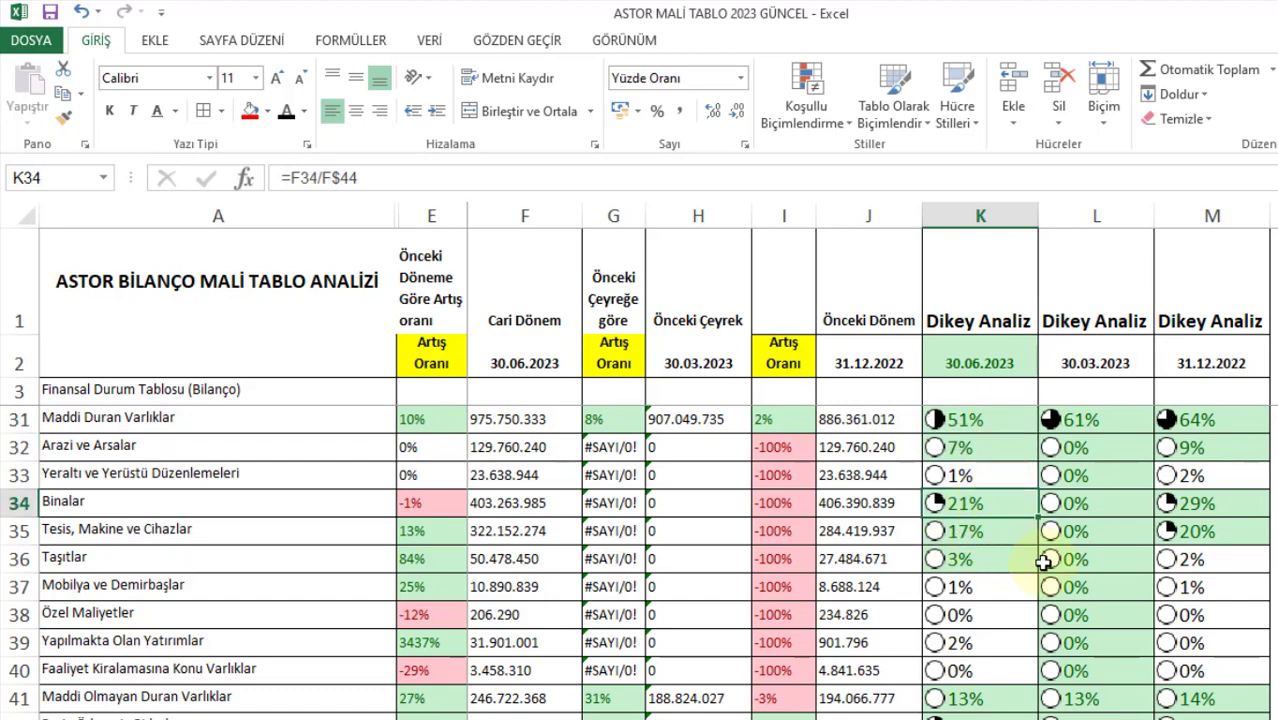
- Examine the Binalar 30.06.2023 amount and its growth rate in E34, and check the Özel Maliyetler amount in F38
click(194, 500)
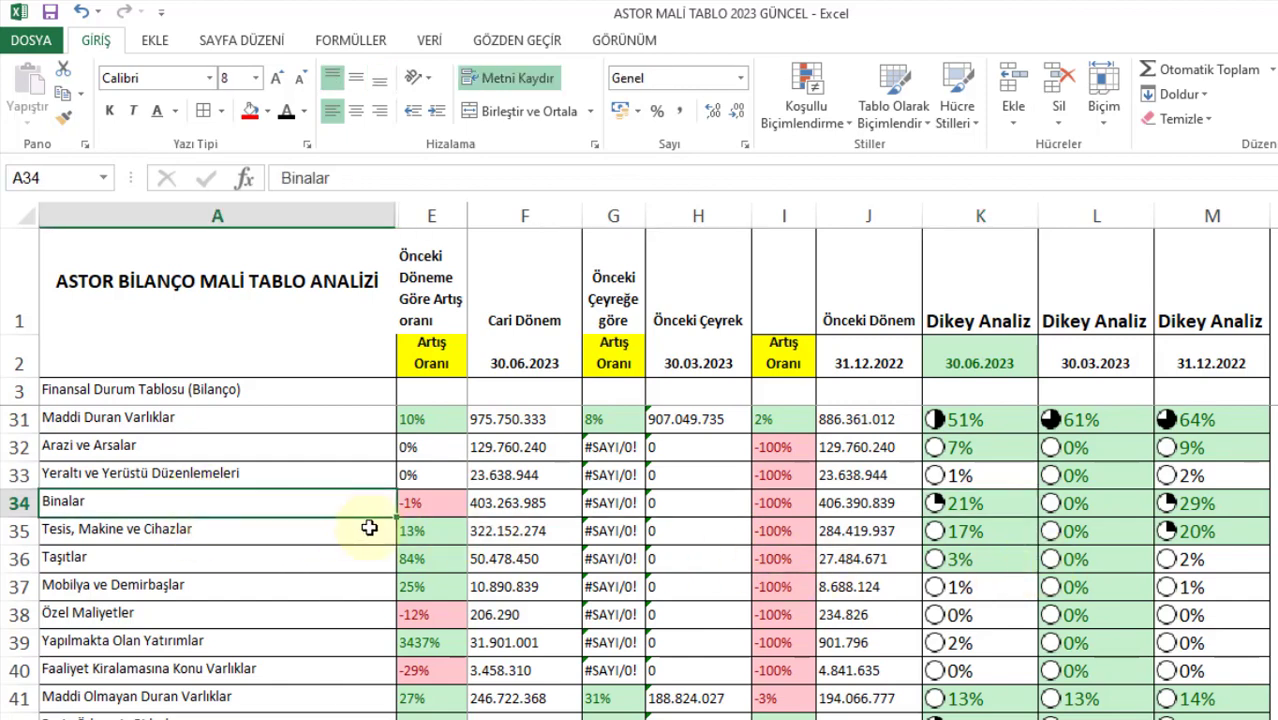
click(536, 509)
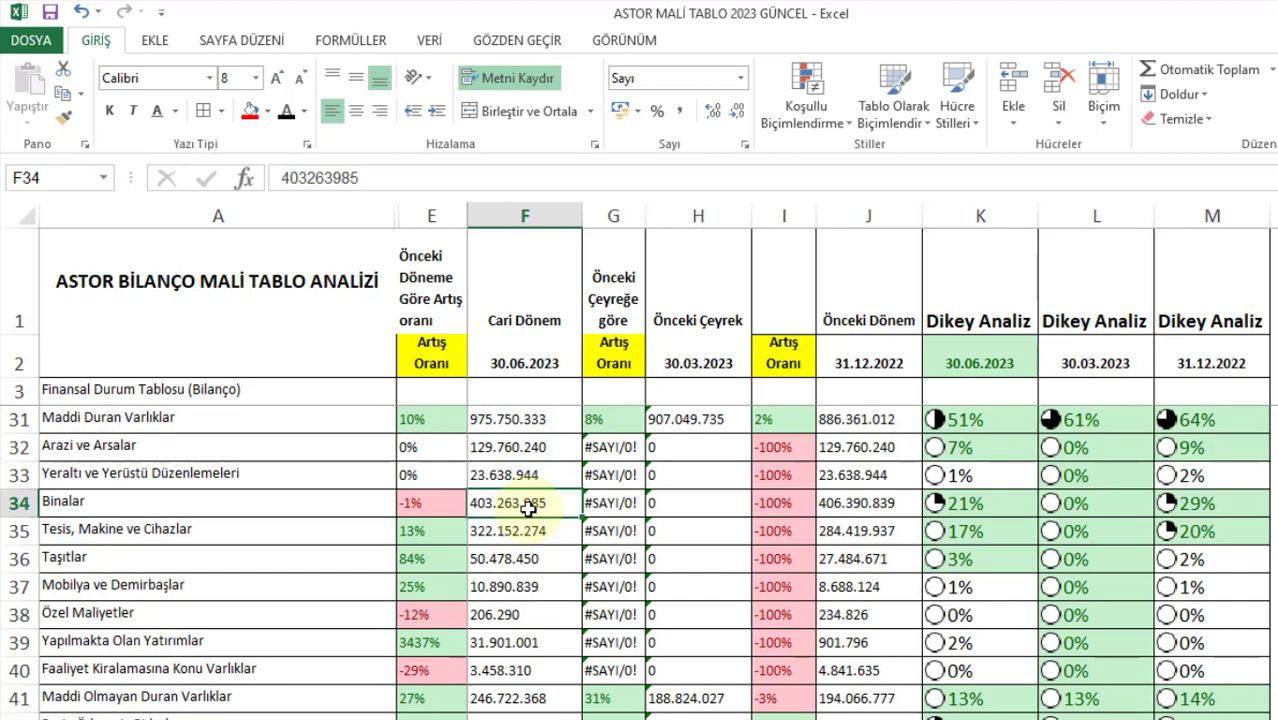
scroll(528, 509, down, 1)
scroll(522, 485, up, 1)
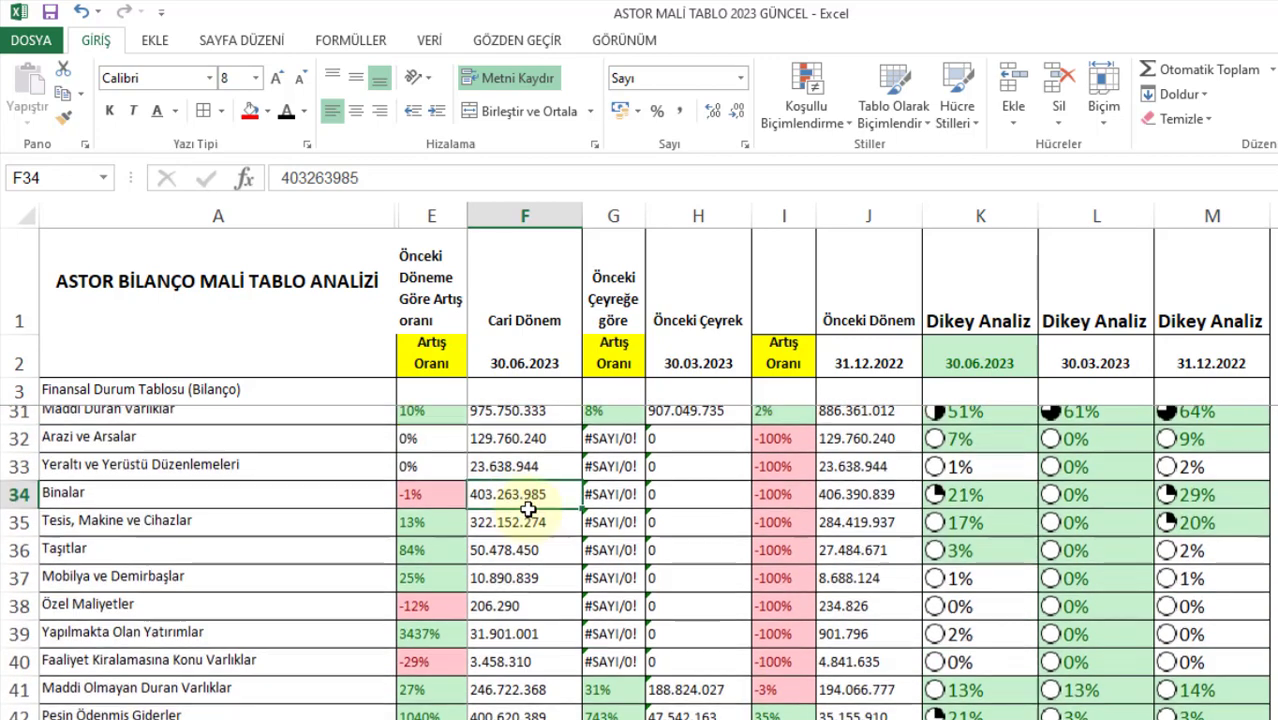
click(453, 507)
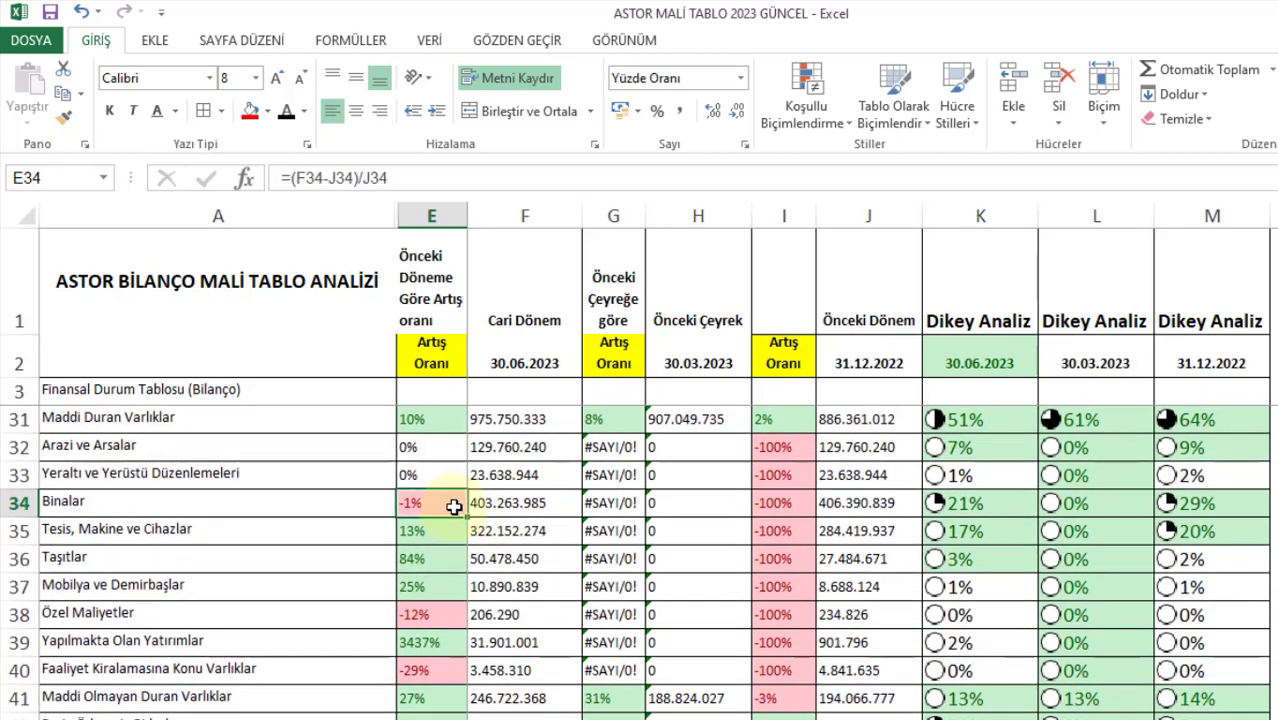
click(497, 620)
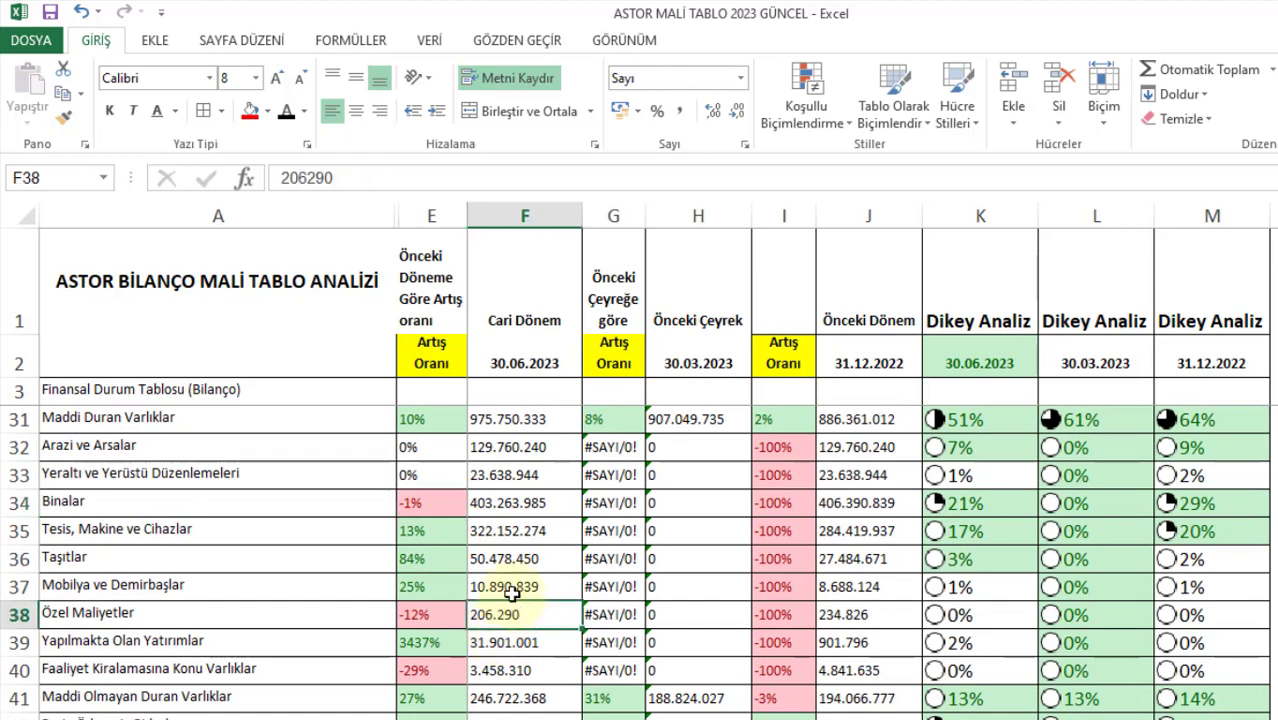
- Compare the Maddi Olmayan Duran Varlıklar amounts for 30.06.2023 and 30.03.2023, and check the growth rate in E41
scroll(500, 590, down, 1)
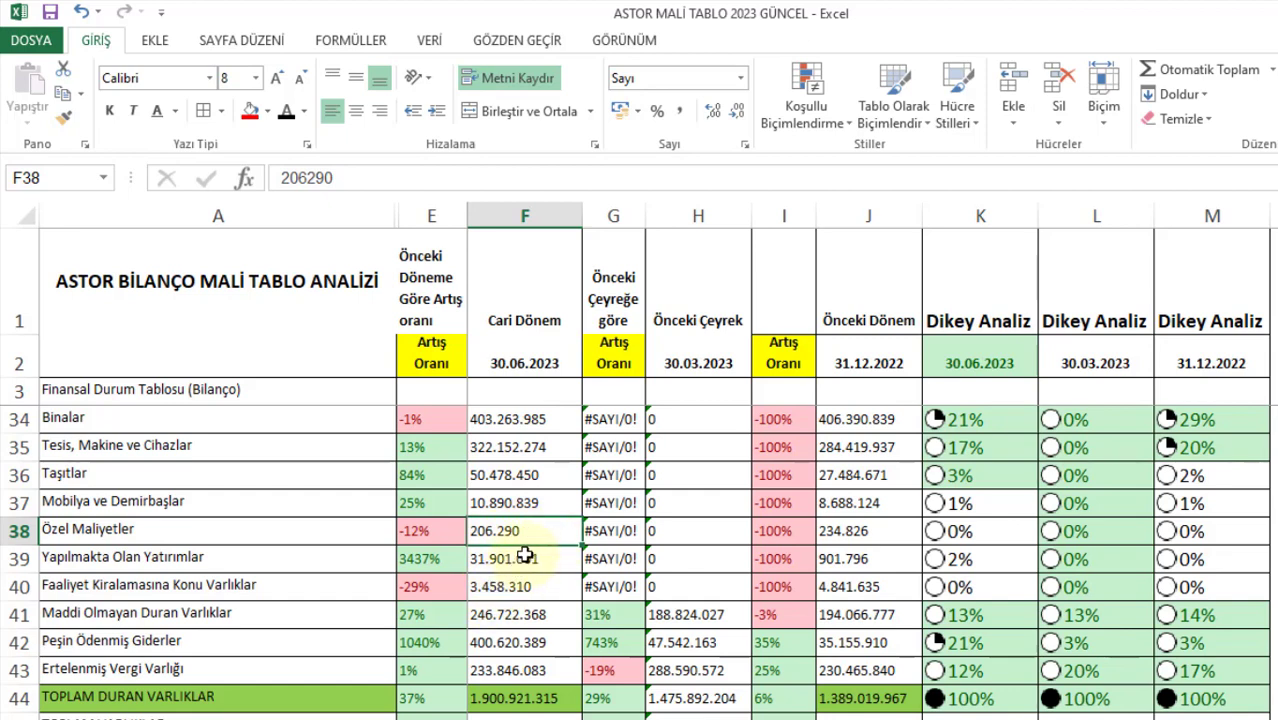
scroll(525, 556, down, 1)
click(545, 533)
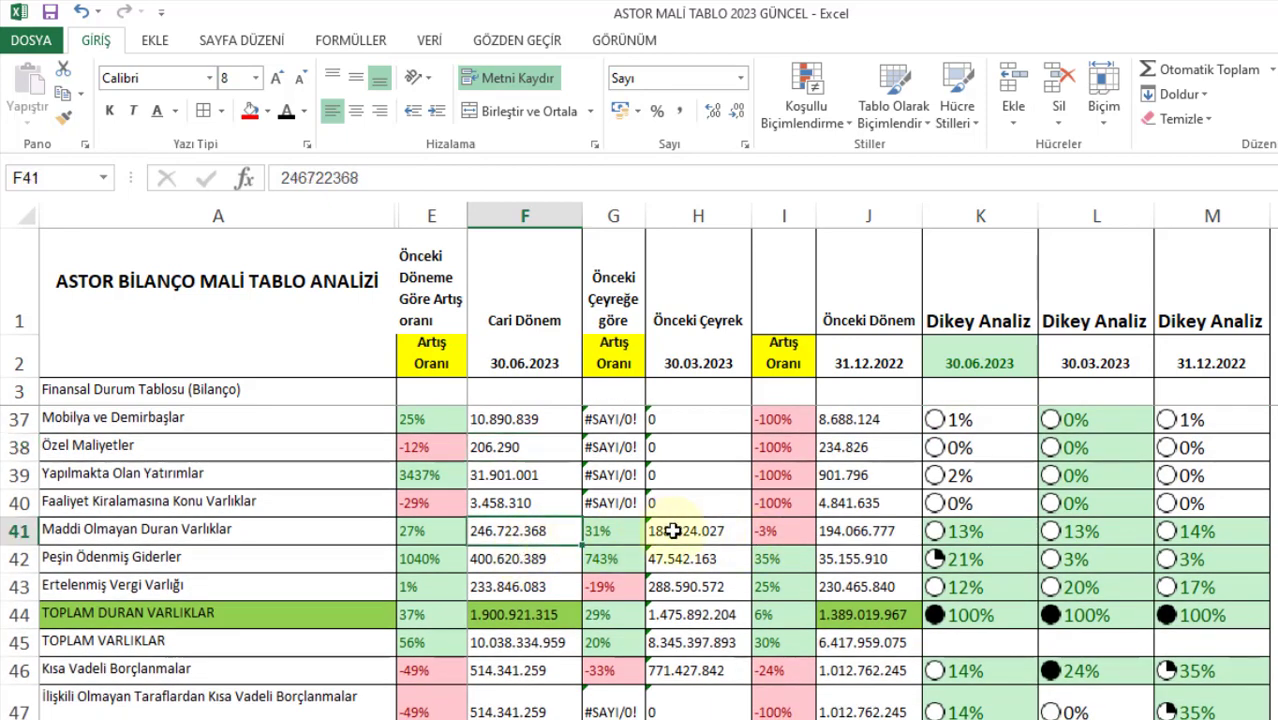
click(673, 531)
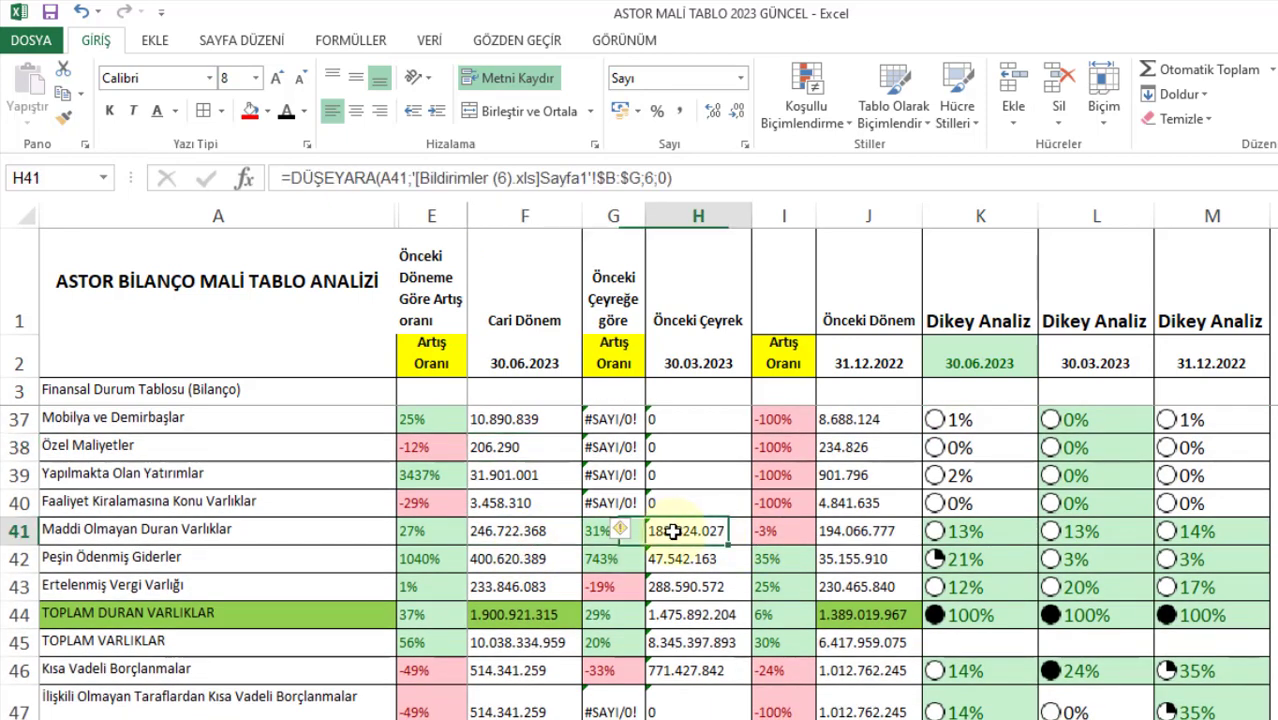
click(511, 537)
click(455, 537)
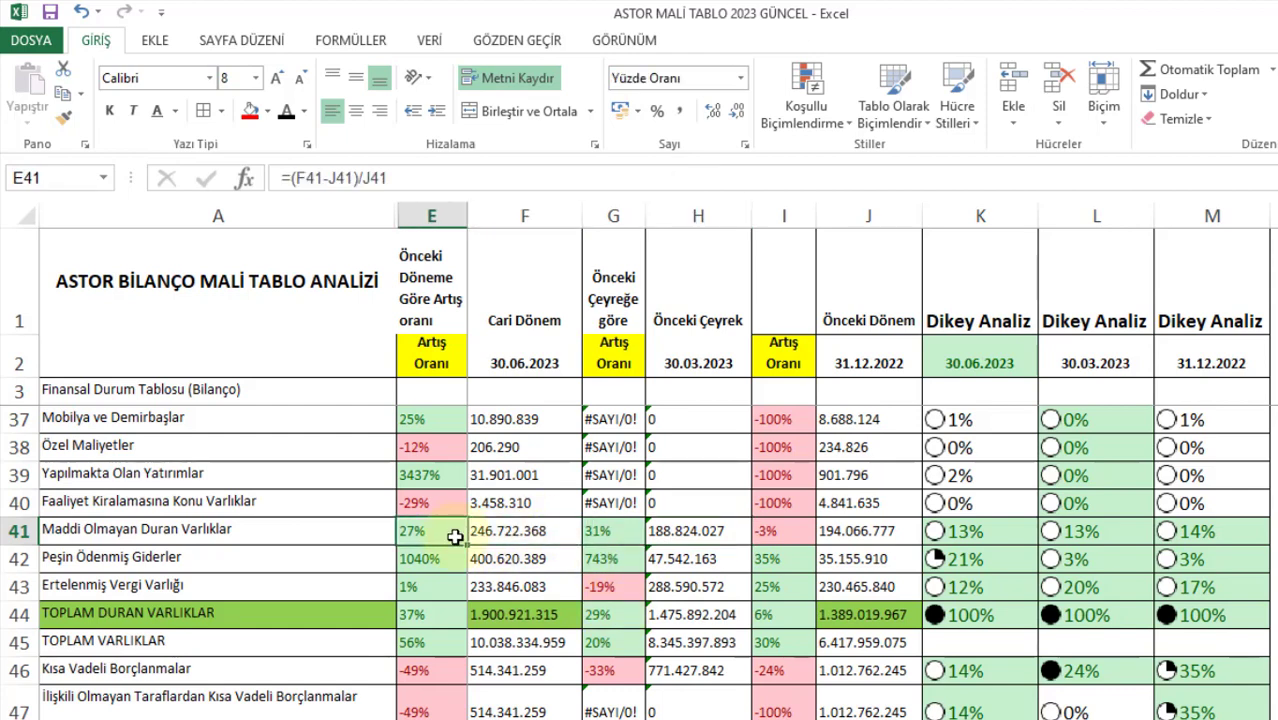
- Review the Maddi Olmayan Duran Varlıklar amount and growth rate again, and compare its vertical analysis shares in K41:M41
click(664, 496)
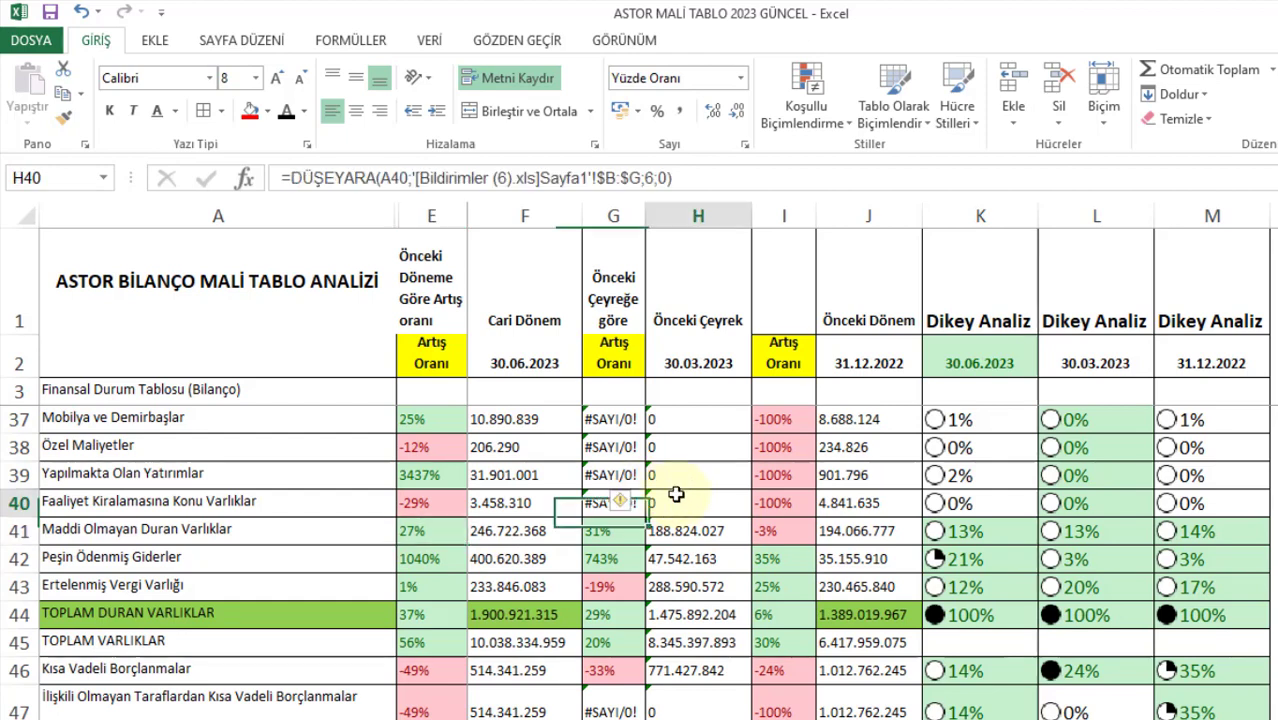
click(540, 546)
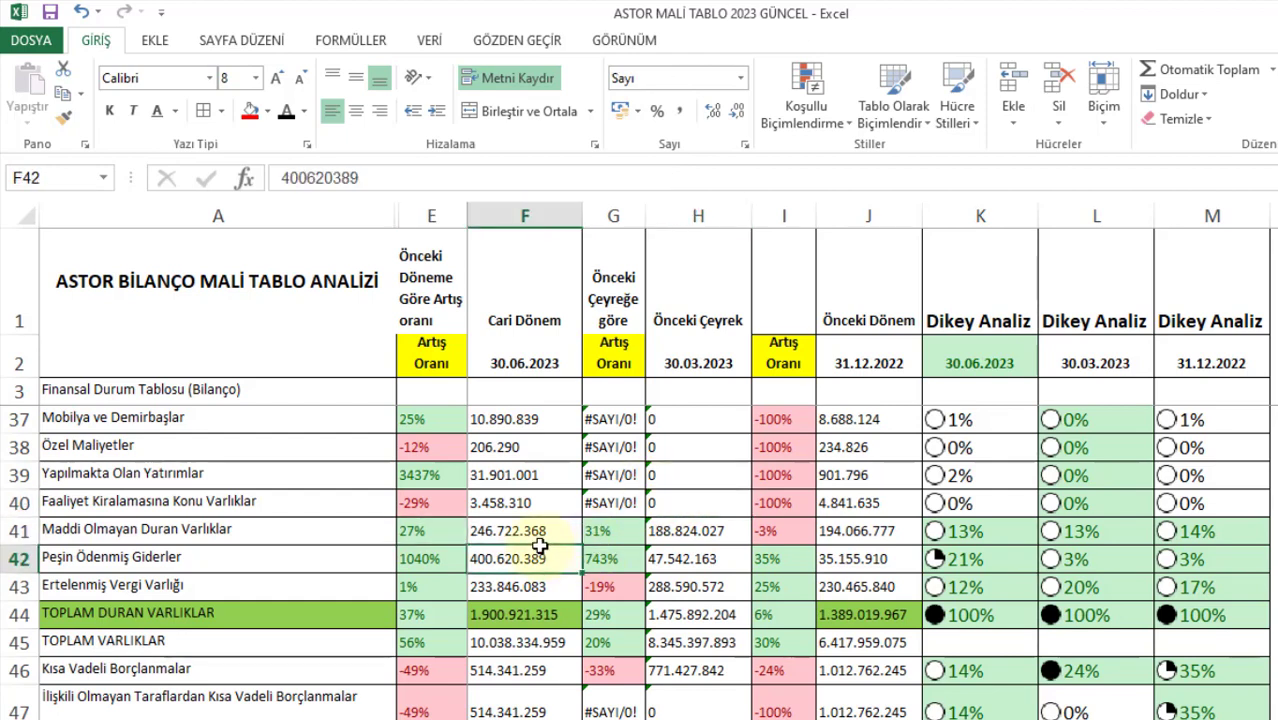
click(525, 532)
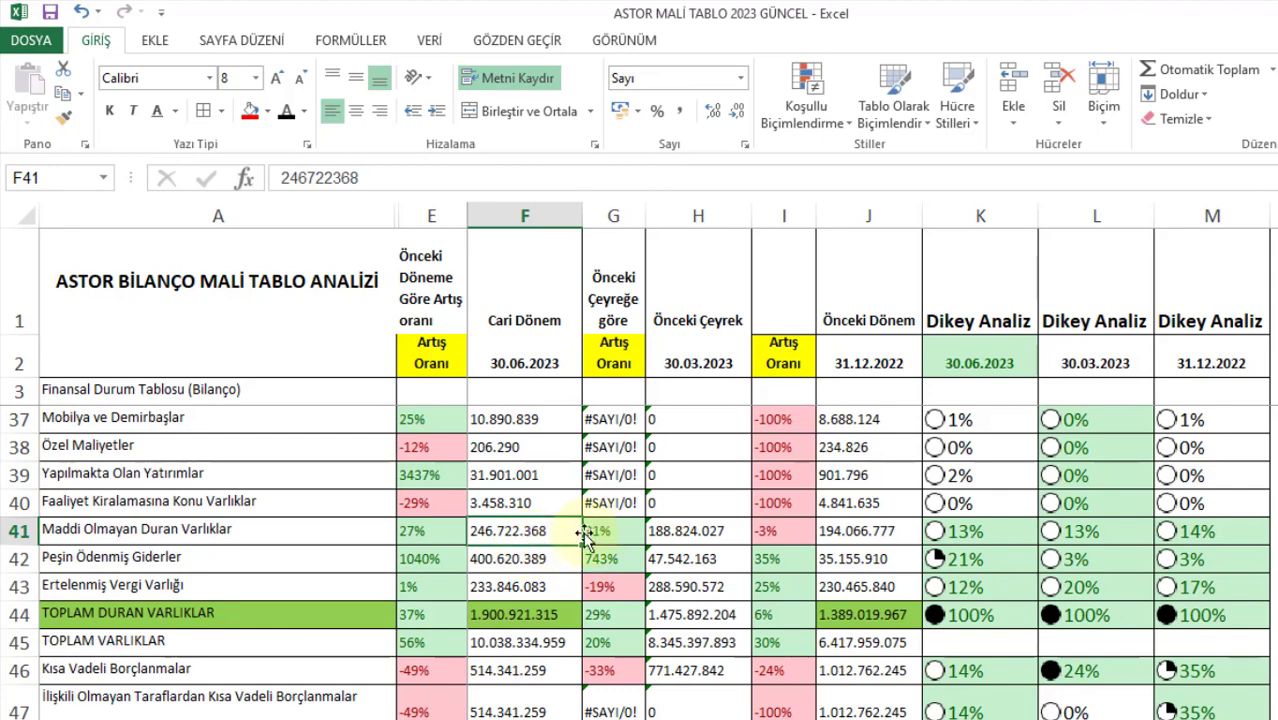
click(425, 531)
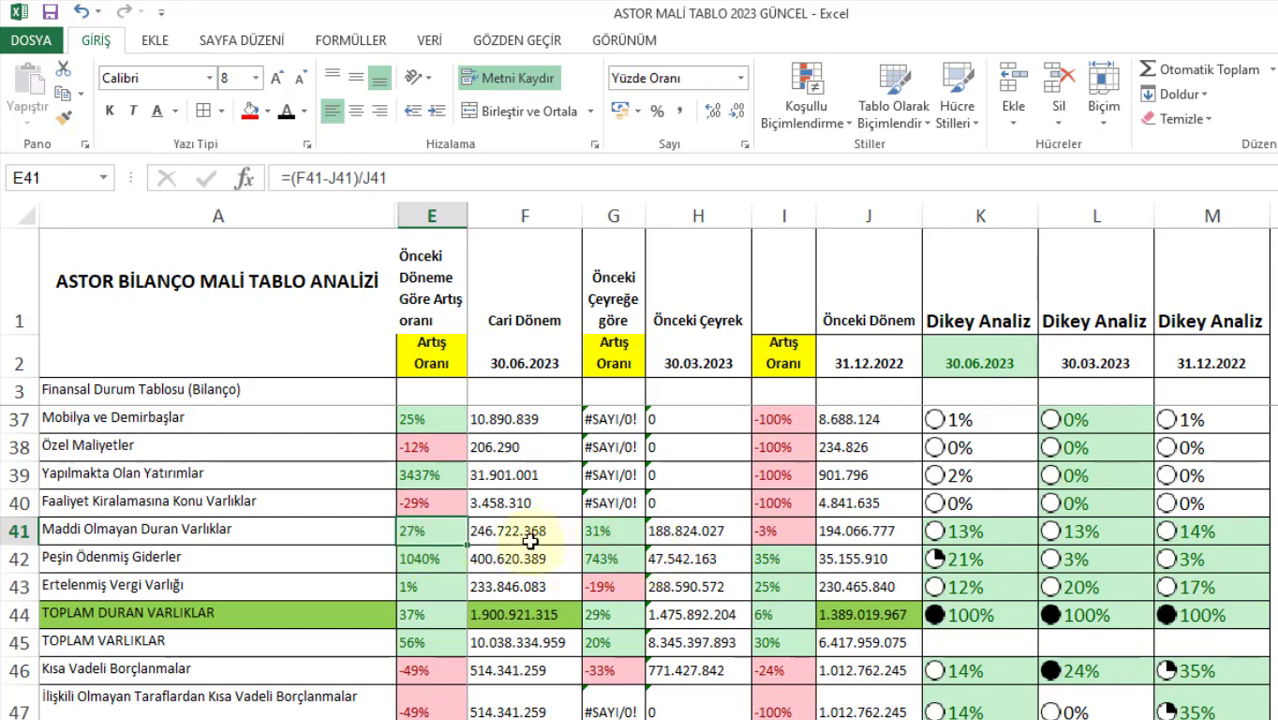
drag(965, 531, 1180, 537)
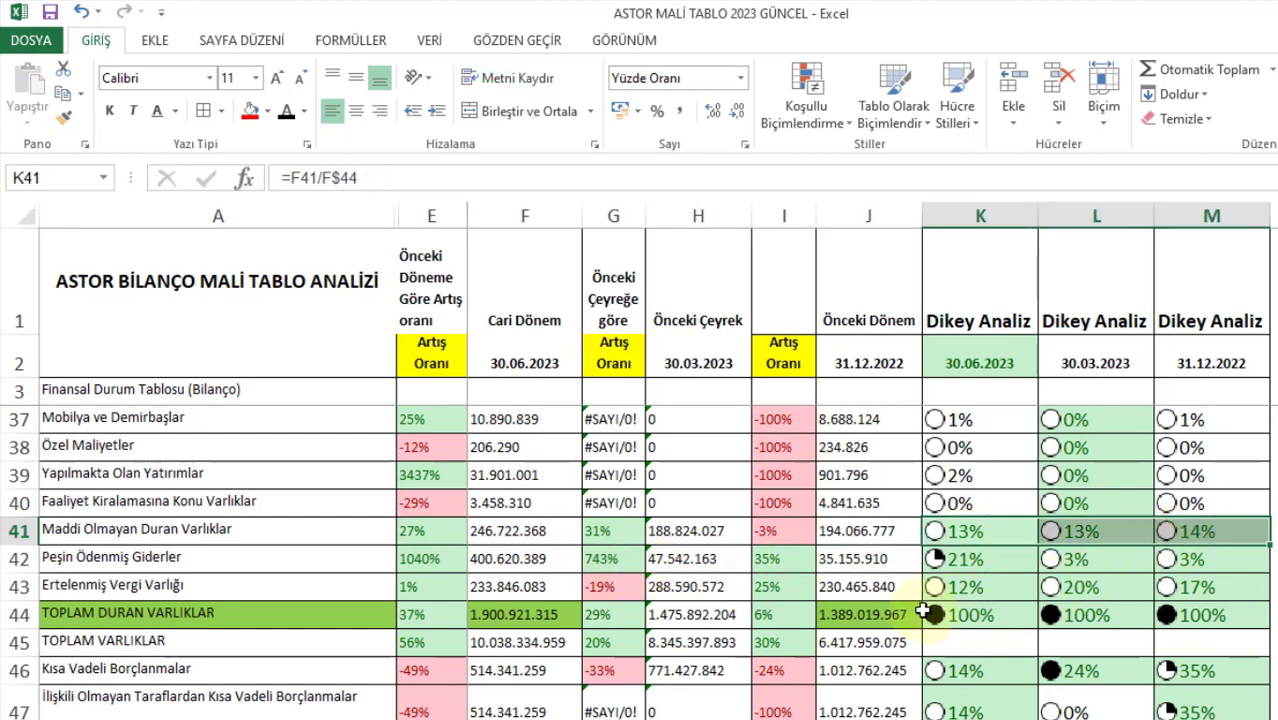
click(1000, 537)
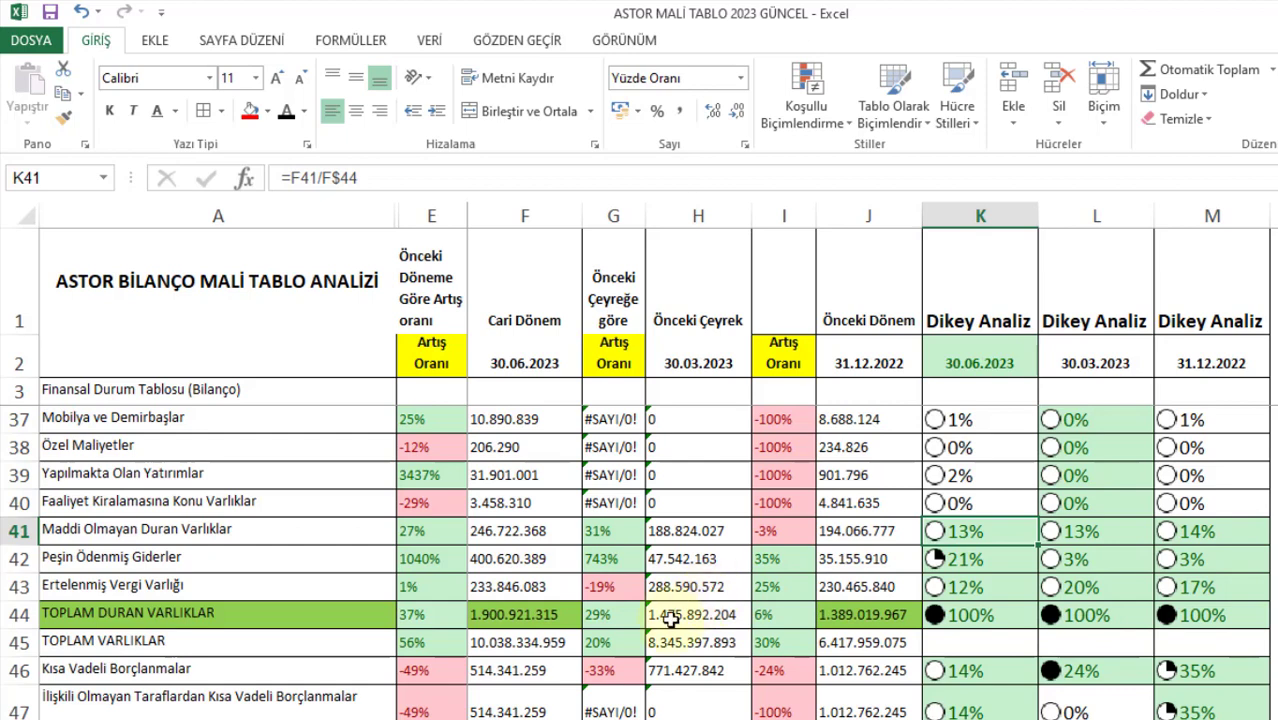
- Compare the Ertelenmiş Vergi Varlığı amounts in F43 and H43 with the growth rates in G43 and E43, and check Peşin Ödenmiş Giderler in F42
click(556, 588)
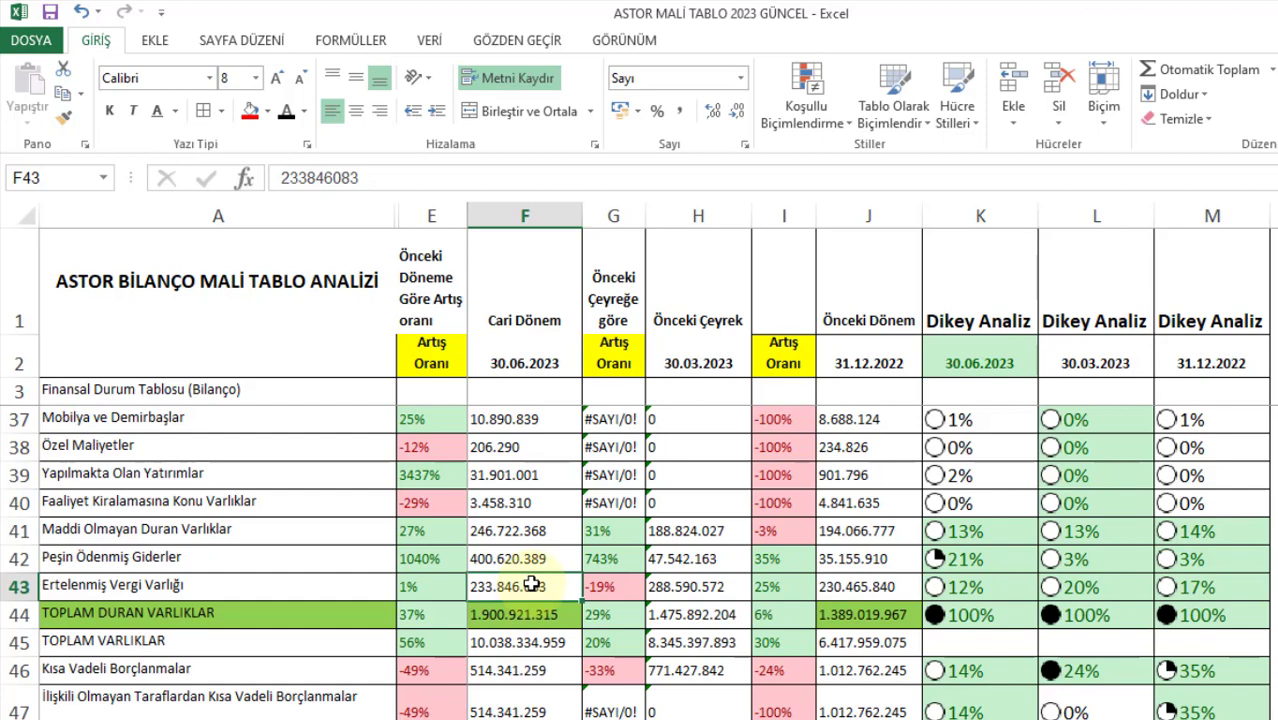
click(705, 587)
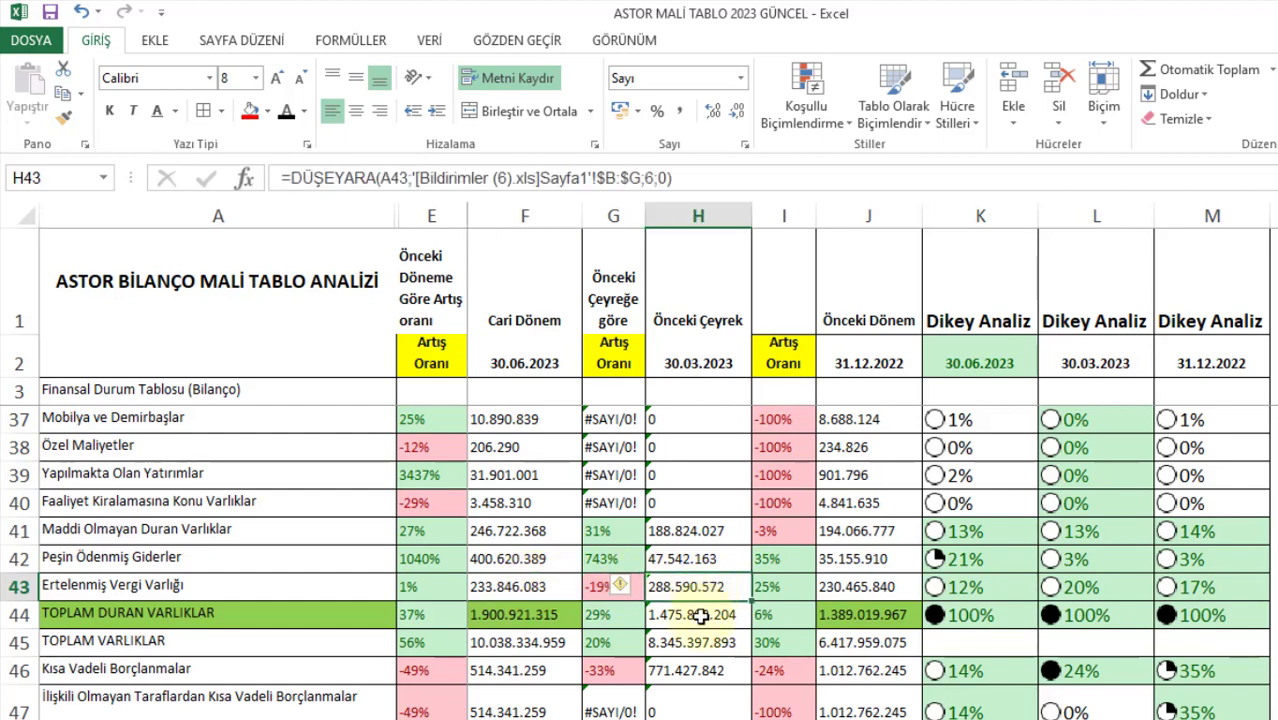
click(602, 588)
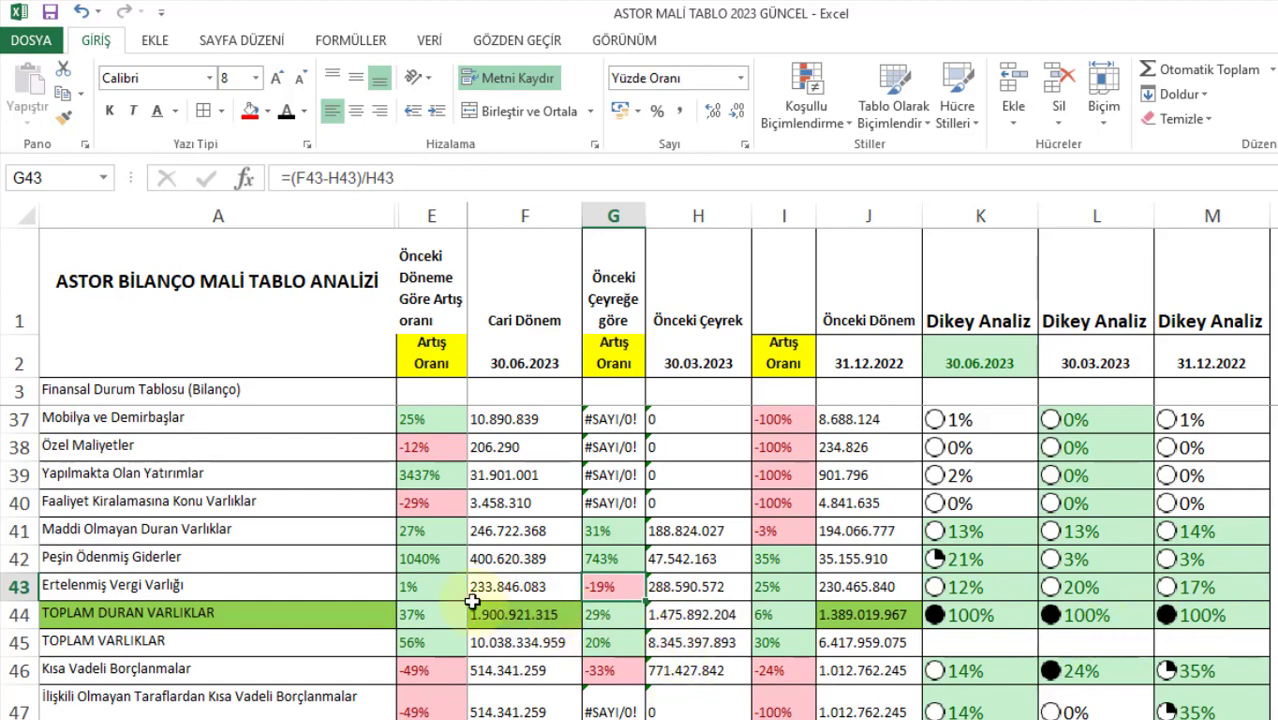
click(426, 596)
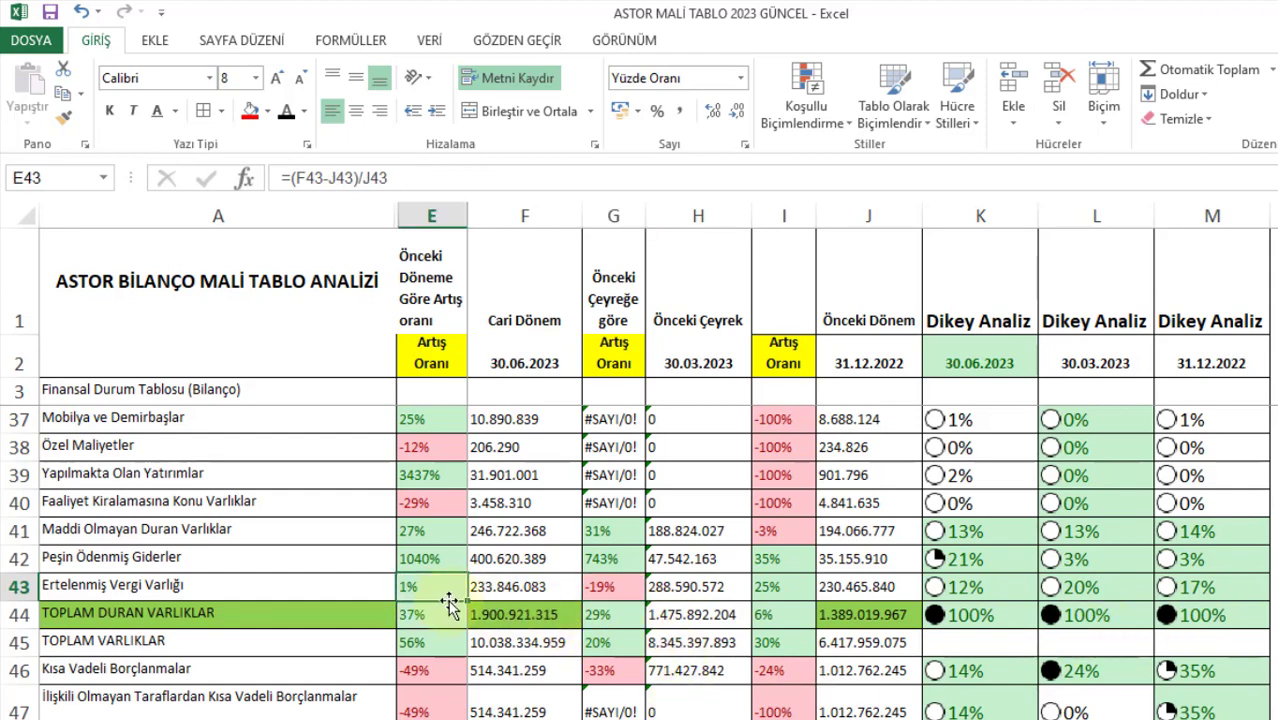
click(545, 562)
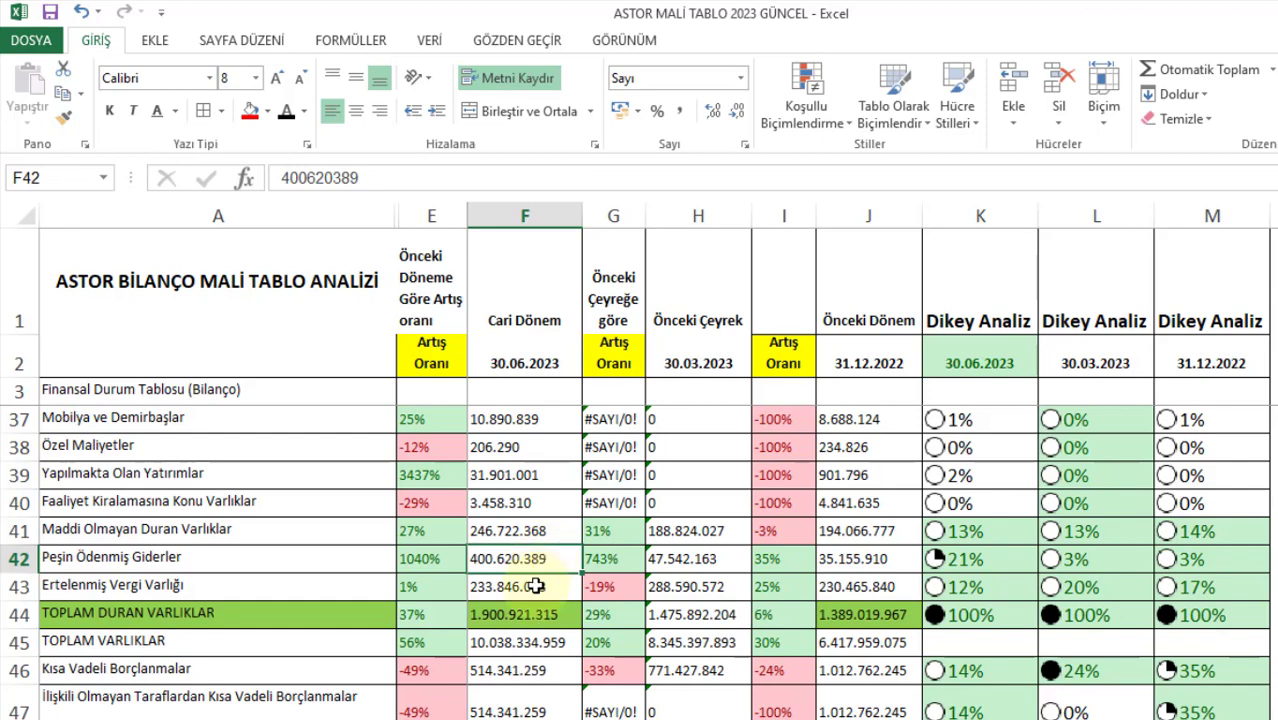
- Compare the Toplam Duran Varlıklar amounts for 30.03.2023 and 30.06.2023, and check the quarterly growth rate in G44
click(700, 614)
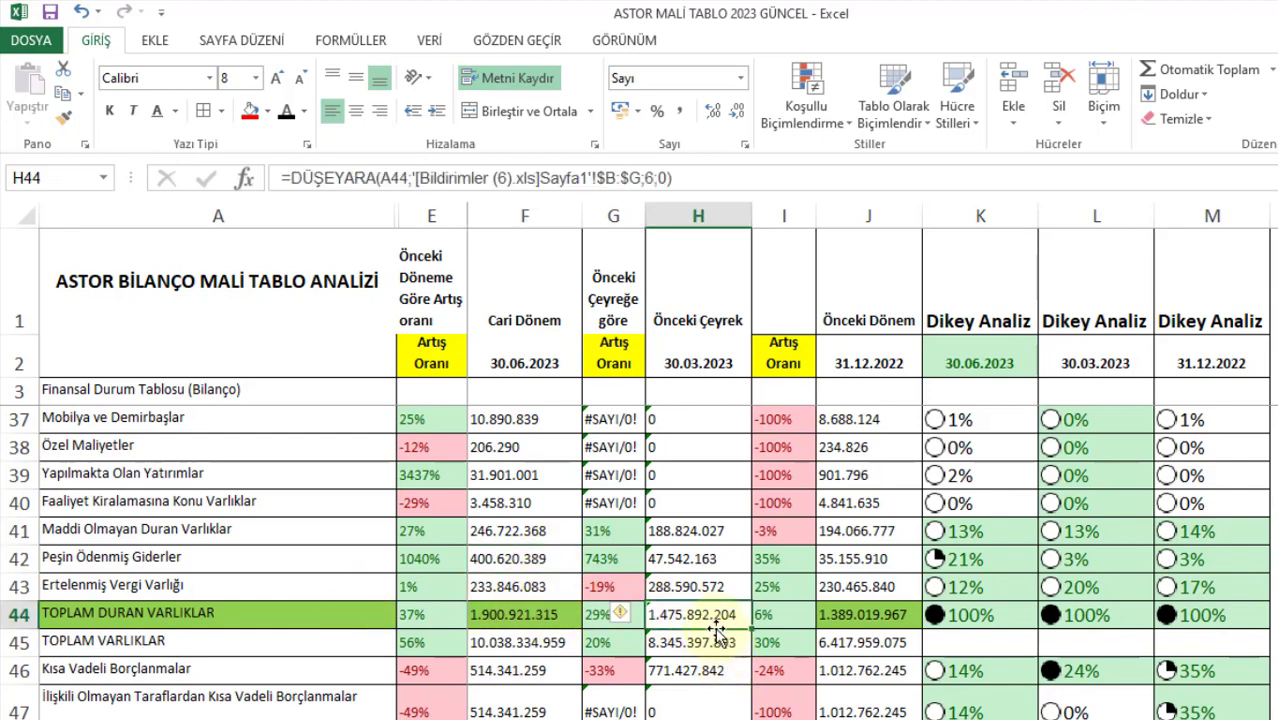
scroll(707, 580, down, 1)
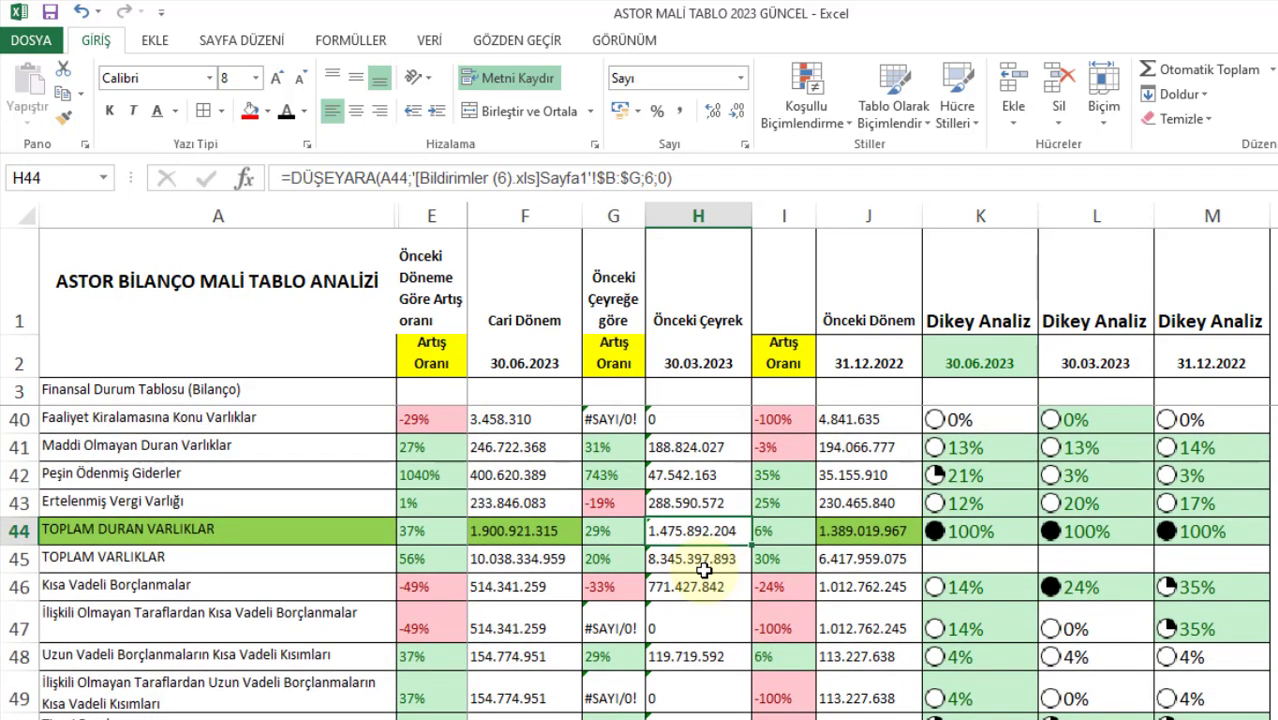
click(560, 536)
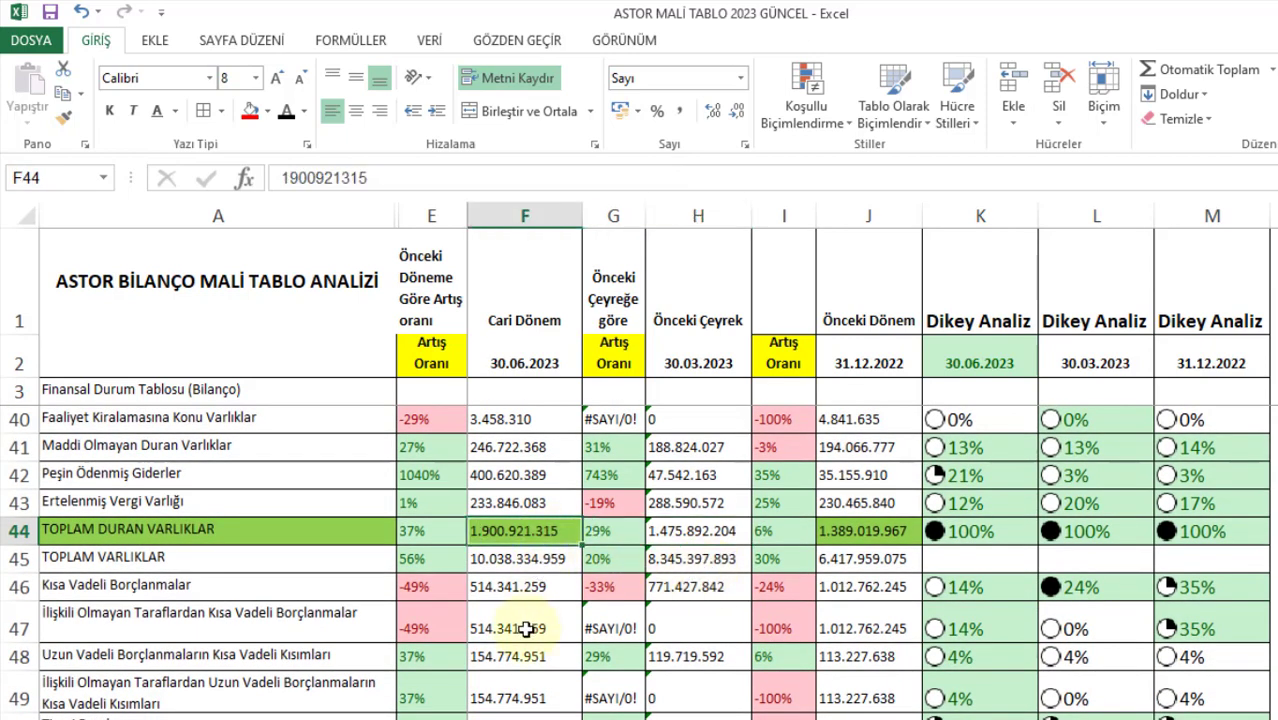
click(612, 533)
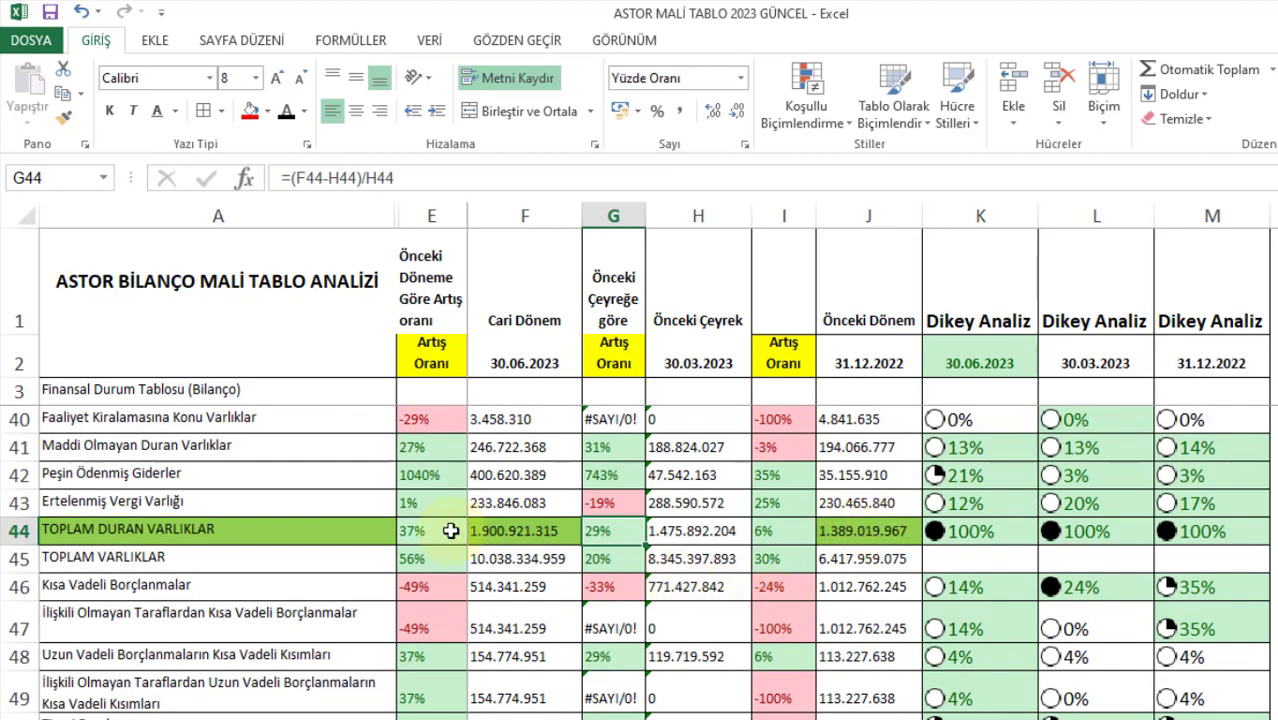
- Check the Toplam Duran Varlıklar growth rate over the previous period in E44 and the Toplam Varlıklar amount in F45
click(415, 538)
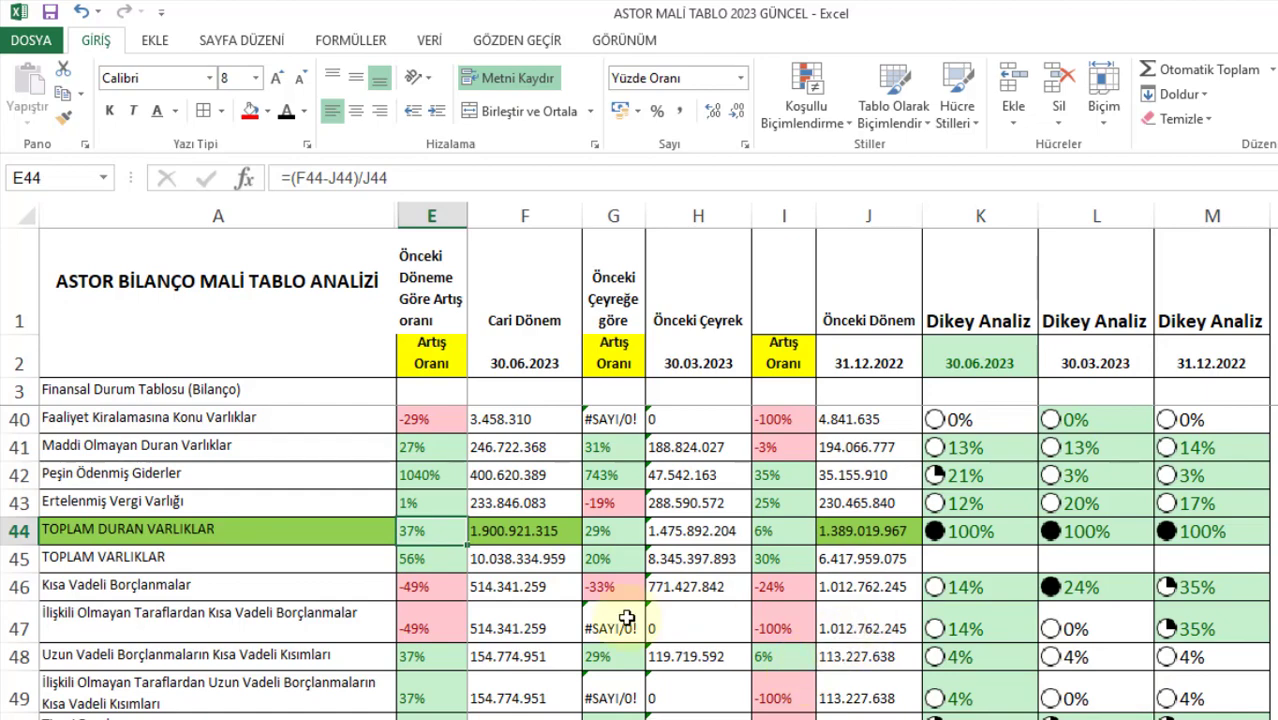
scroll(280, 528, down, 2)
scroll(280, 528, up, 1)
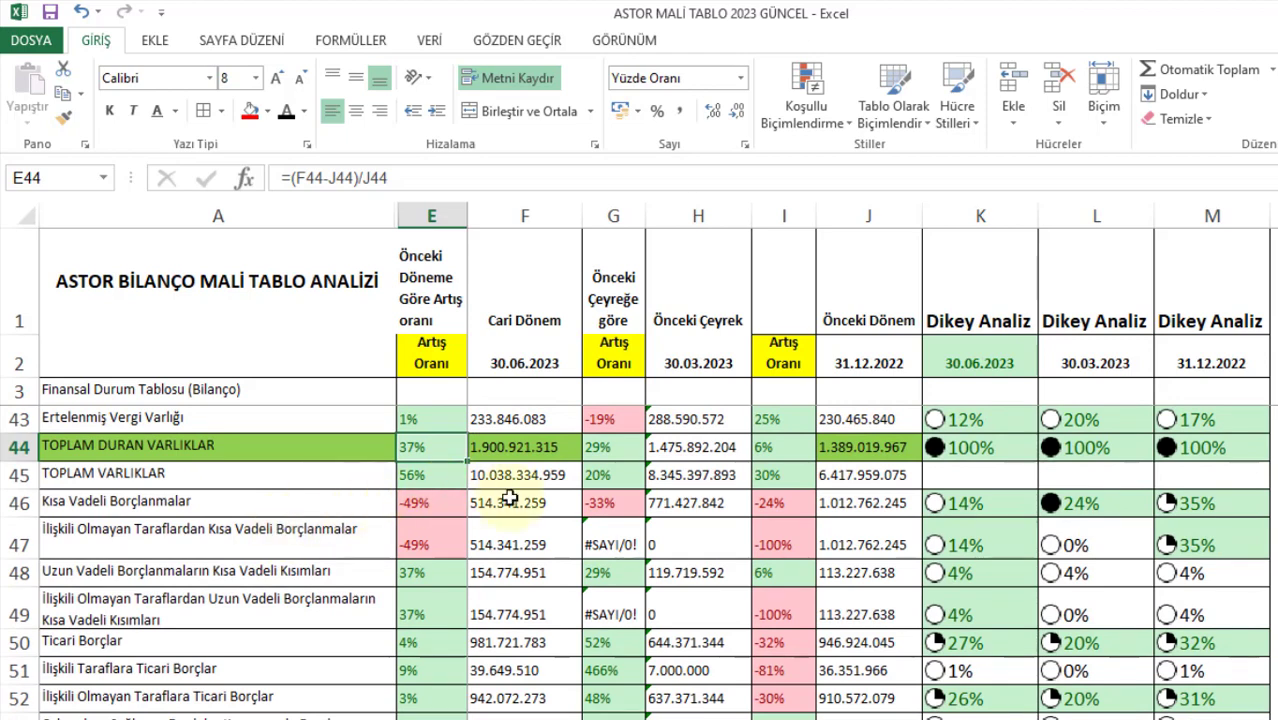
click(535, 476)
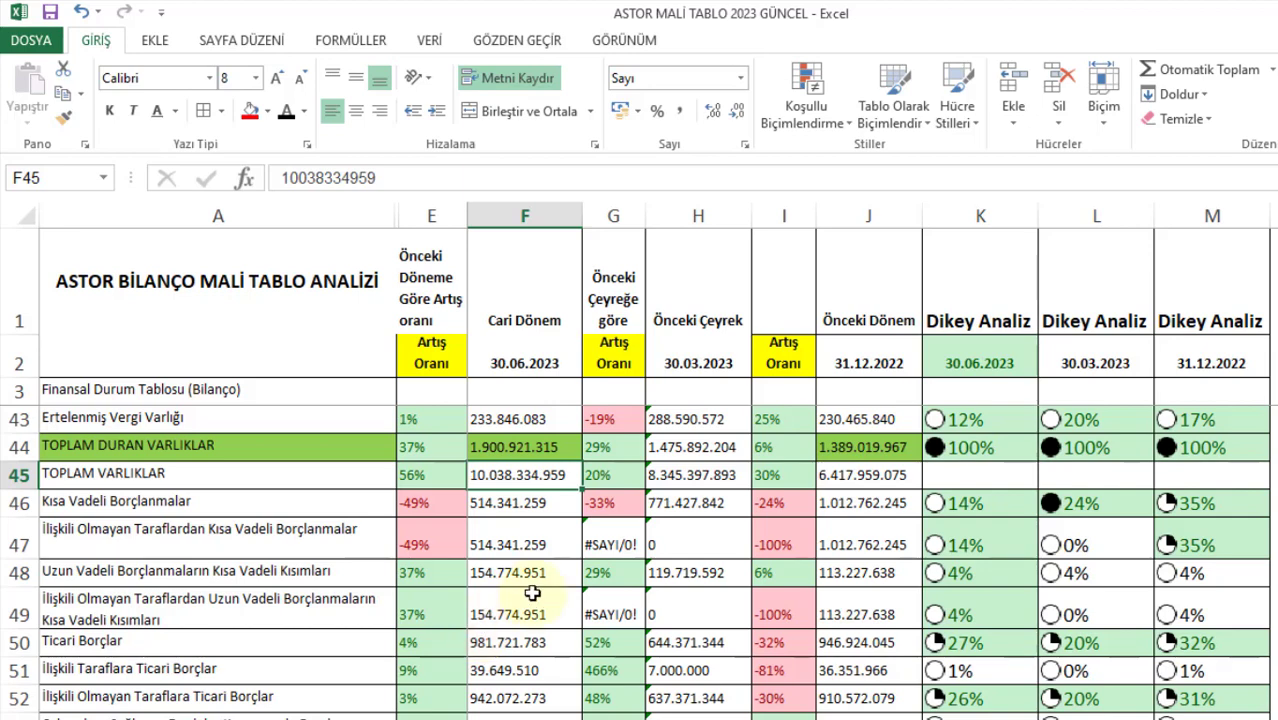
- Compare the Kısa Vadeli Borçlanmalar amounts for 30.06.2023 and 30.03.2023, and check the growth rates in G46 and E46
click(539, 514)
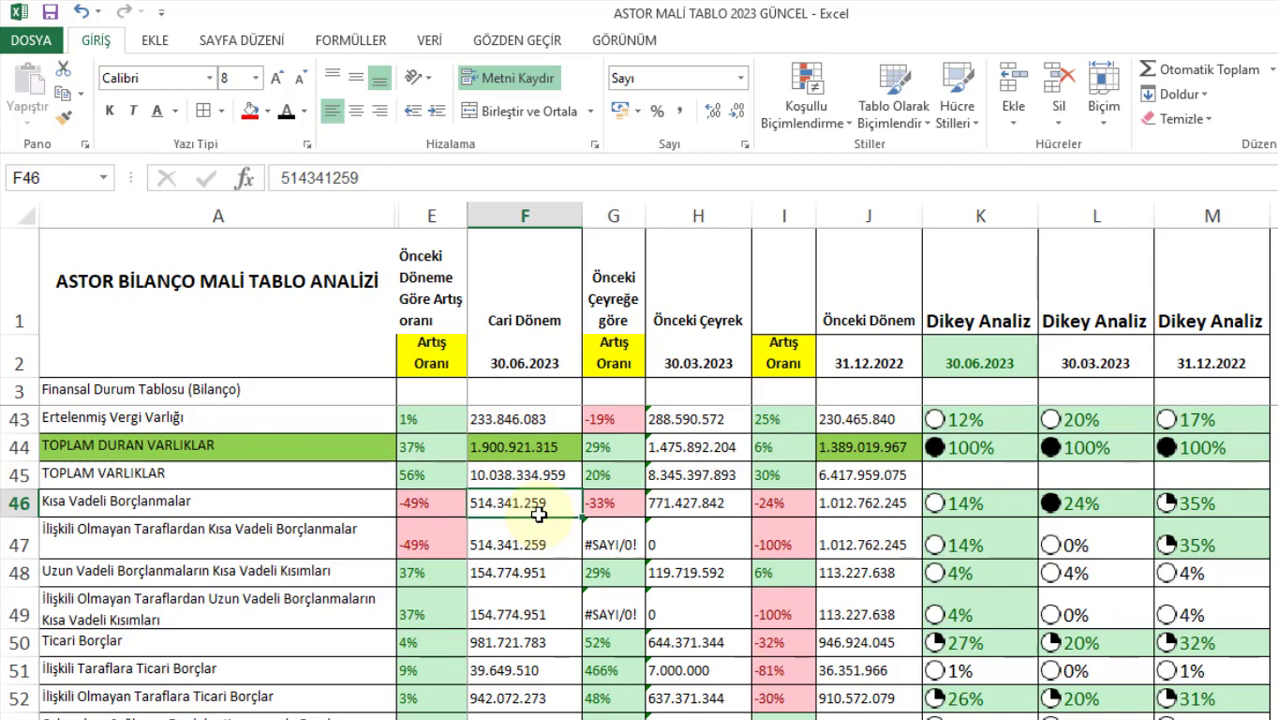
click(711, 504)
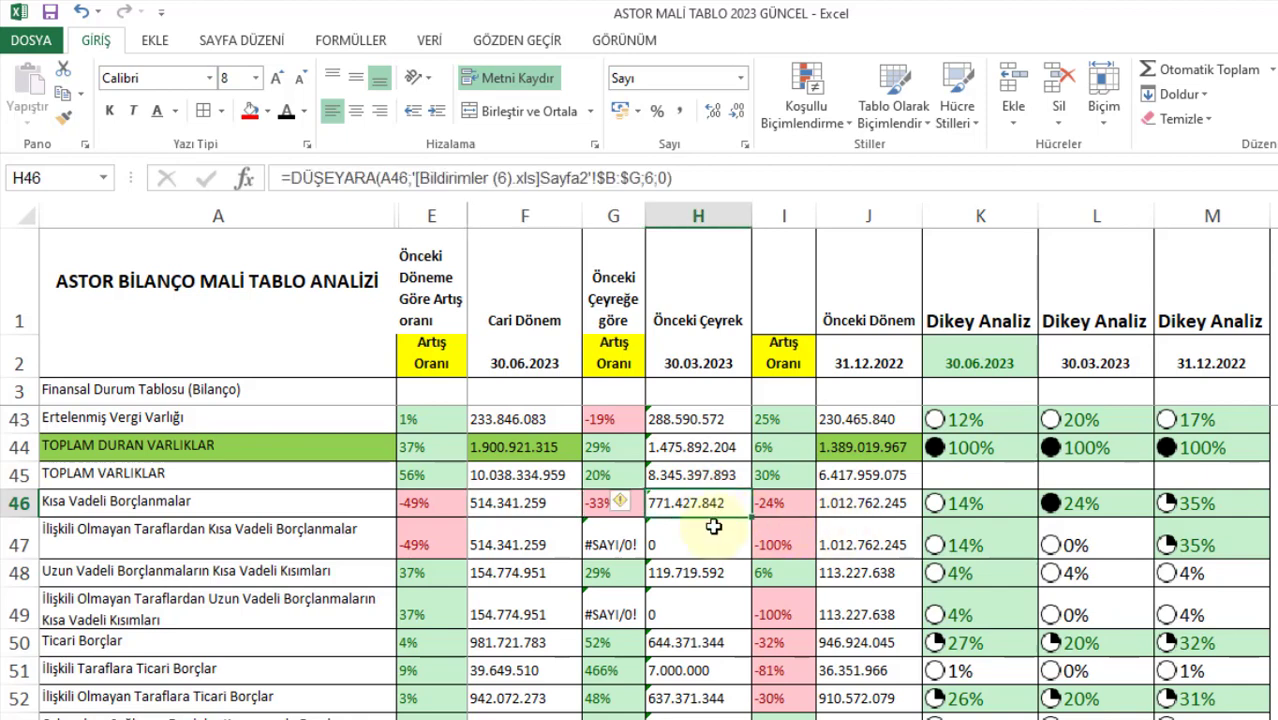
click(603, 504)
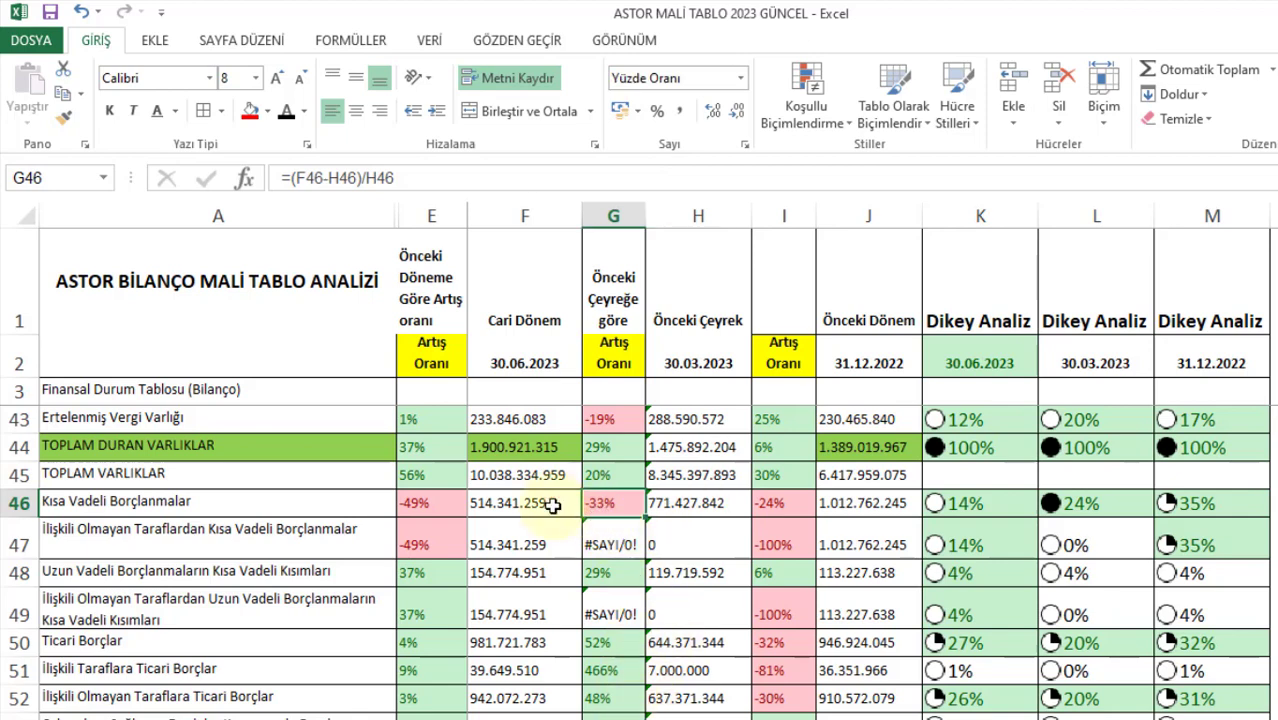
click(460, 497)
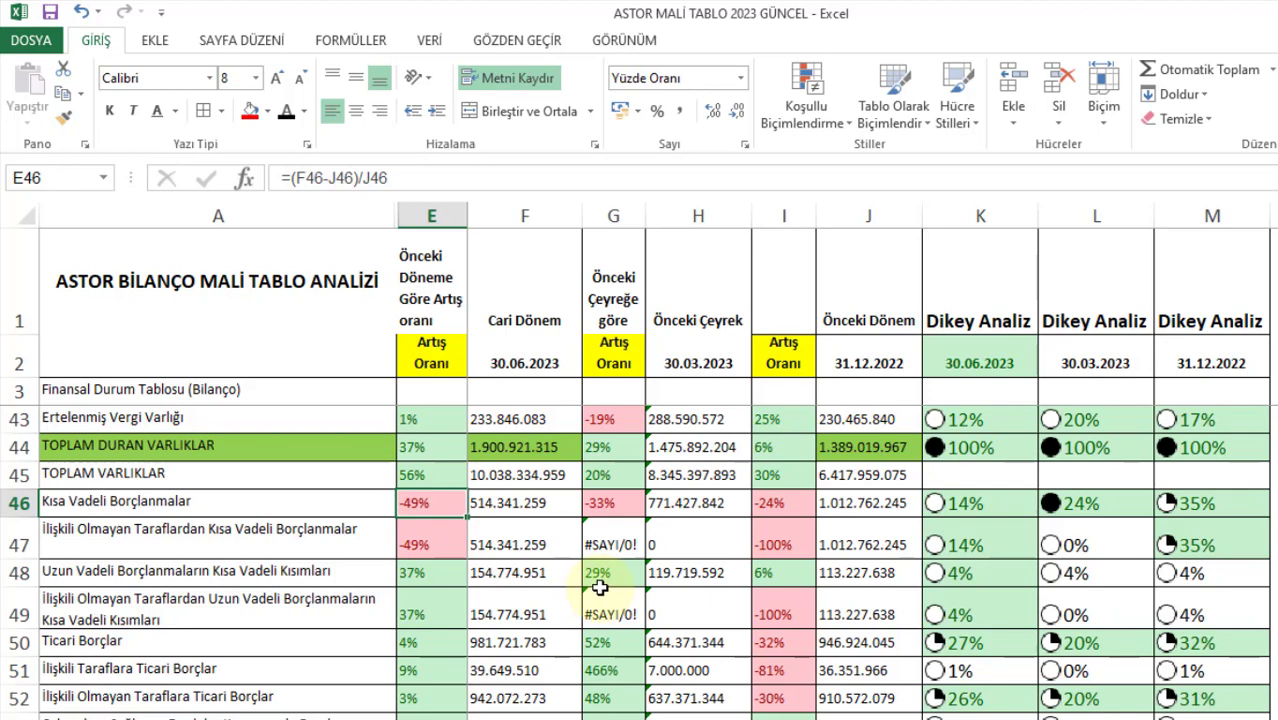
- Compare the vertical analysis shares of Kısa Vadeli Borçlanmalar across the three periods in K46:M46
click(972, 502)
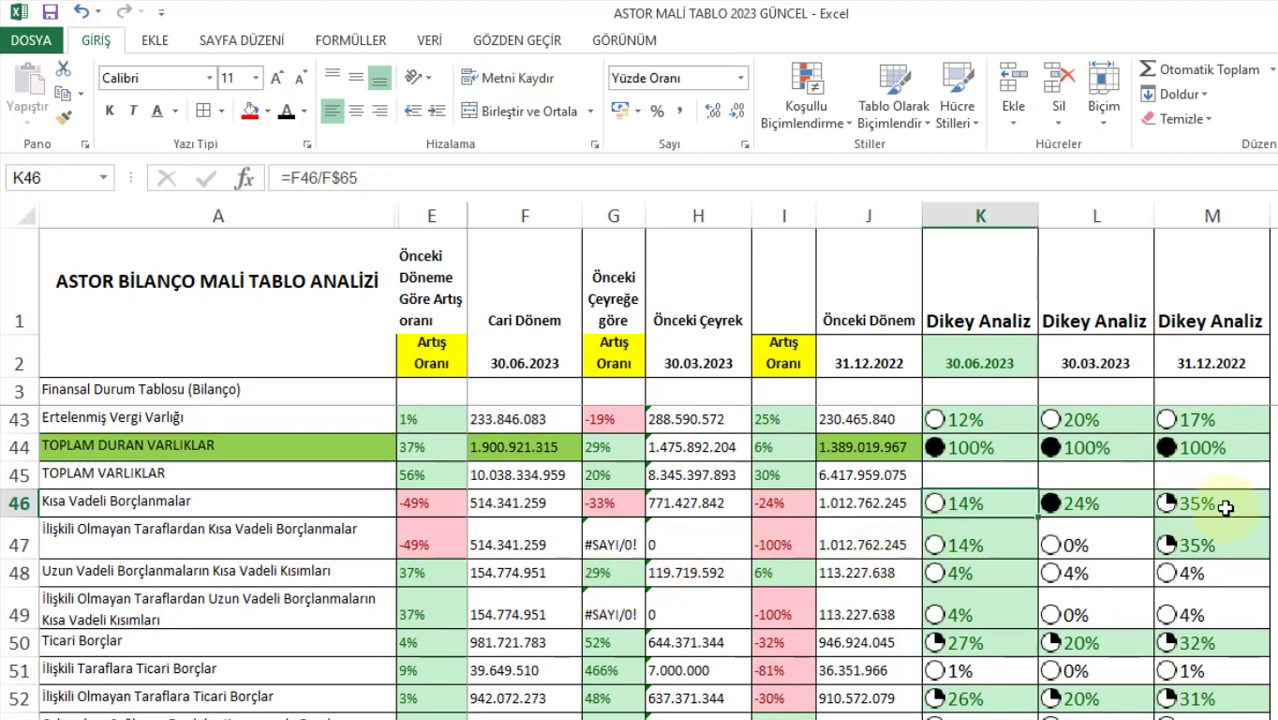
drag(1225, 507, 1110, 497)
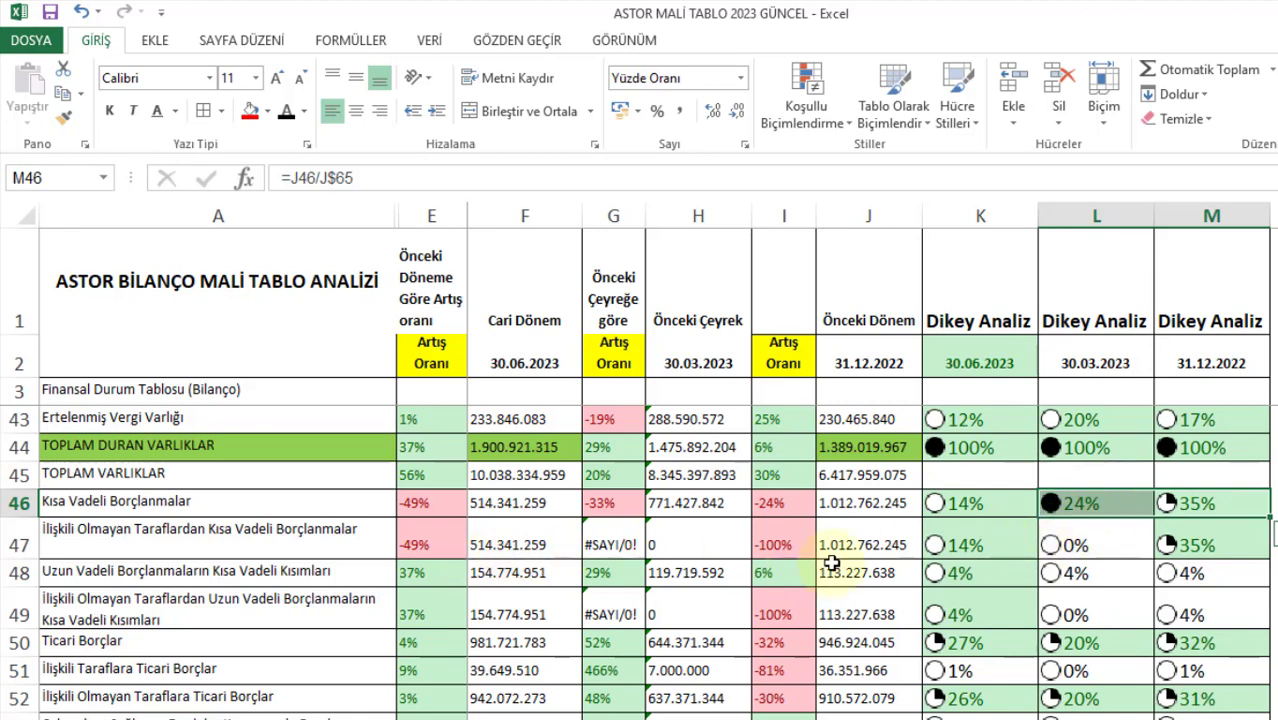
click(990, 506)
click(1104, 504)
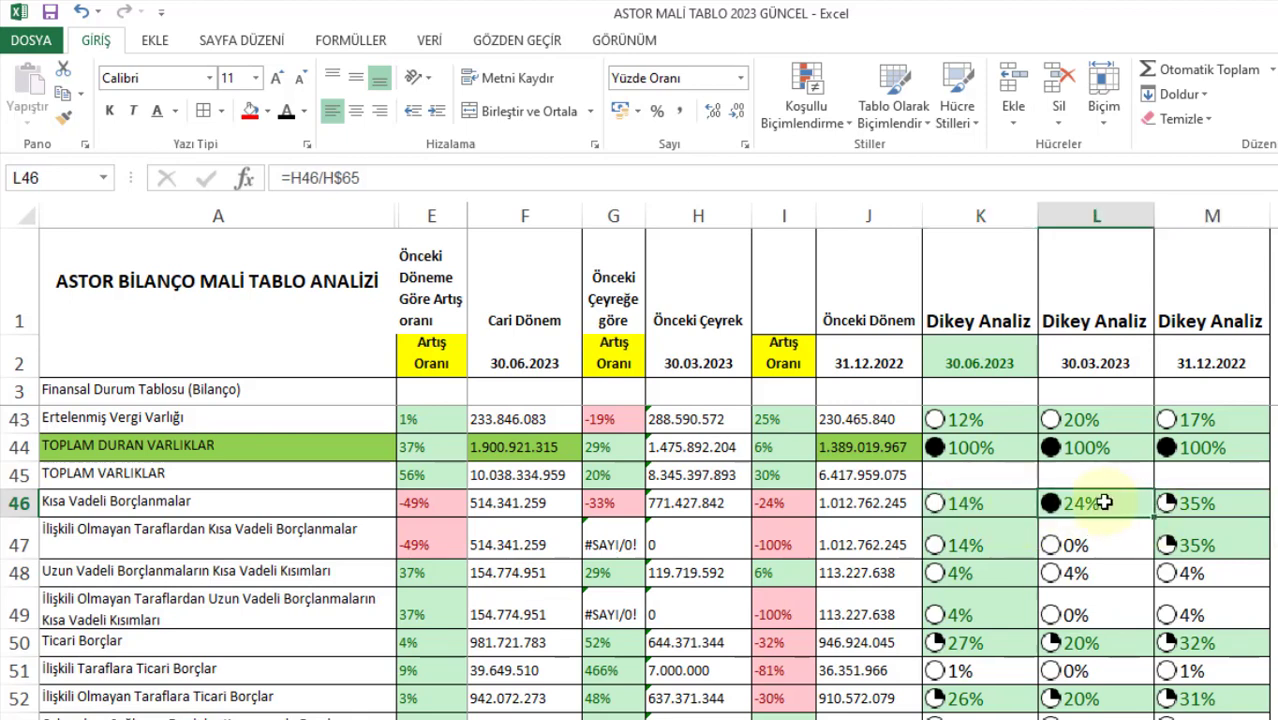
click(1005, 508)
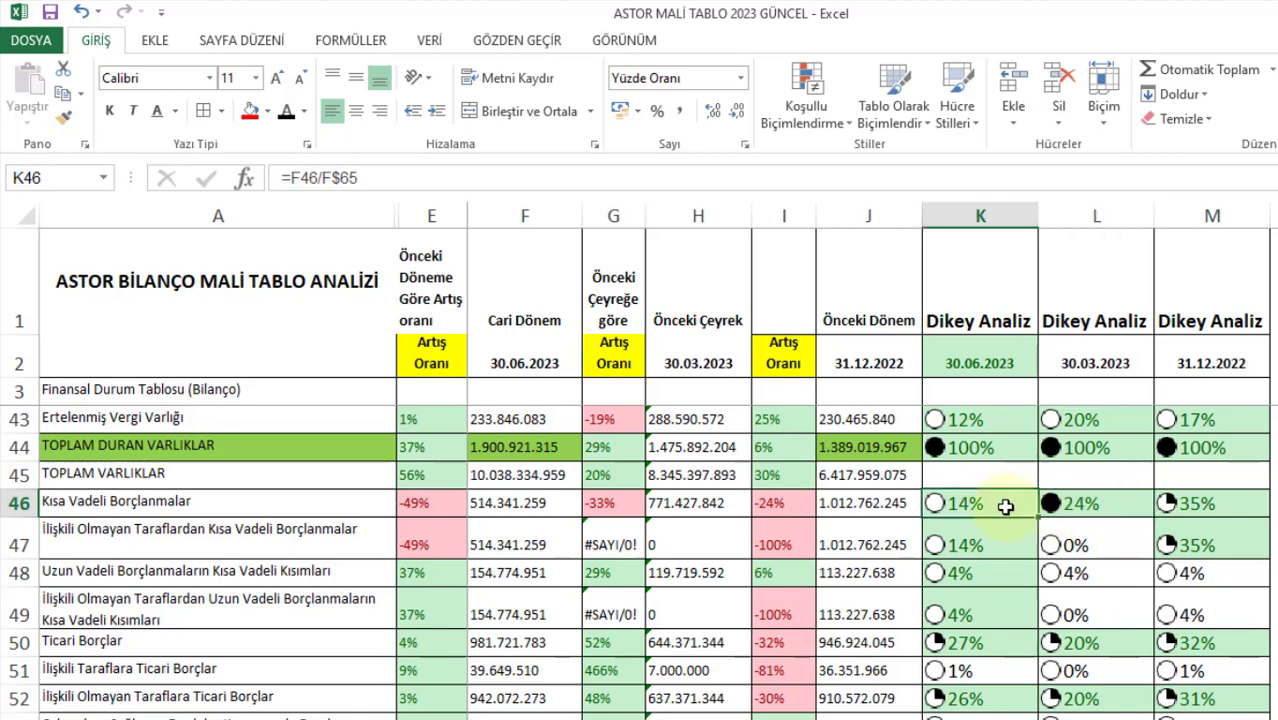
- Check the amount in F47, and compare the Uzun Vadeli Borçlanmaların Kısa Vadeli Kısımları amounts in F48 and H48
click(524, 548)
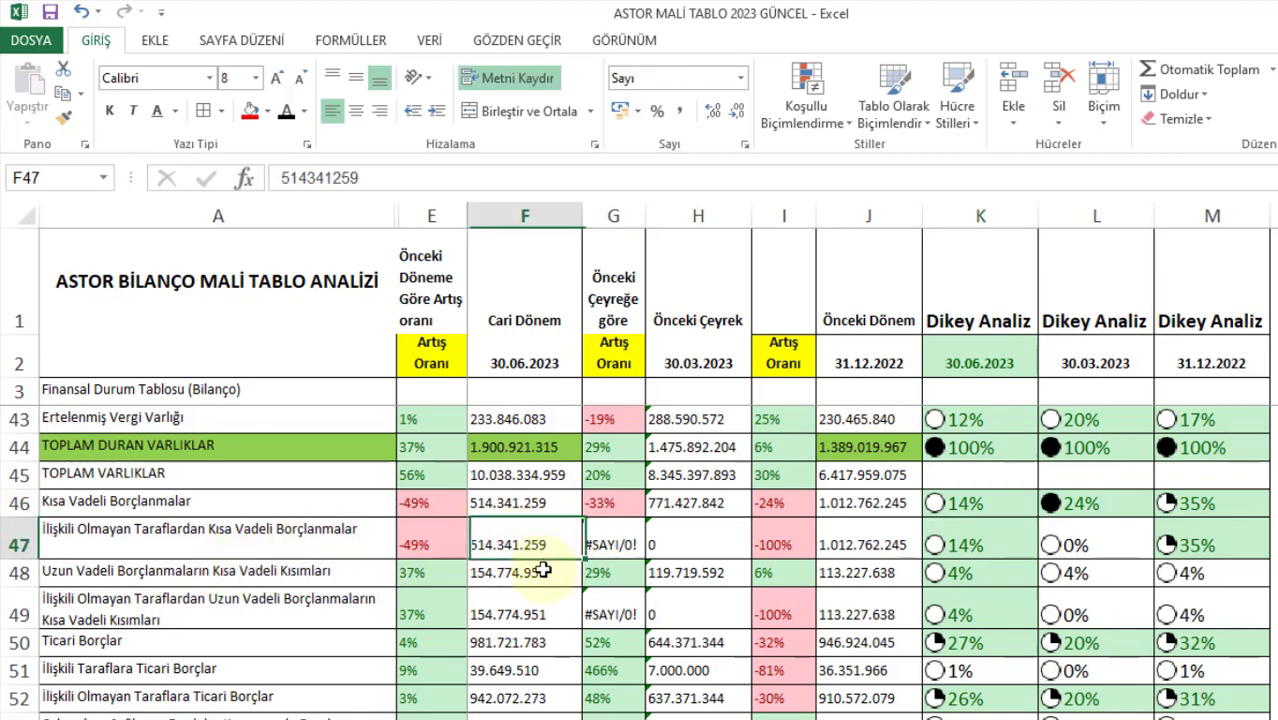
scroll(541, 570, down, 1)
click(504, 490)
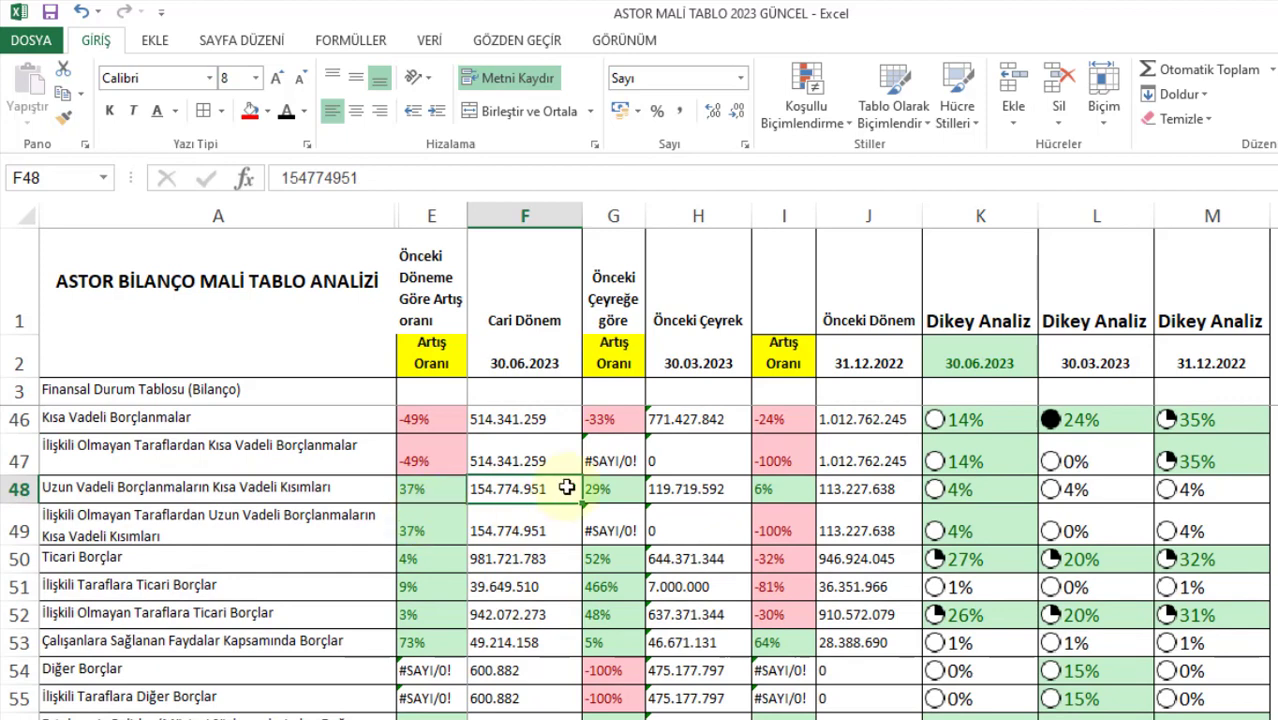
click(721, 487)
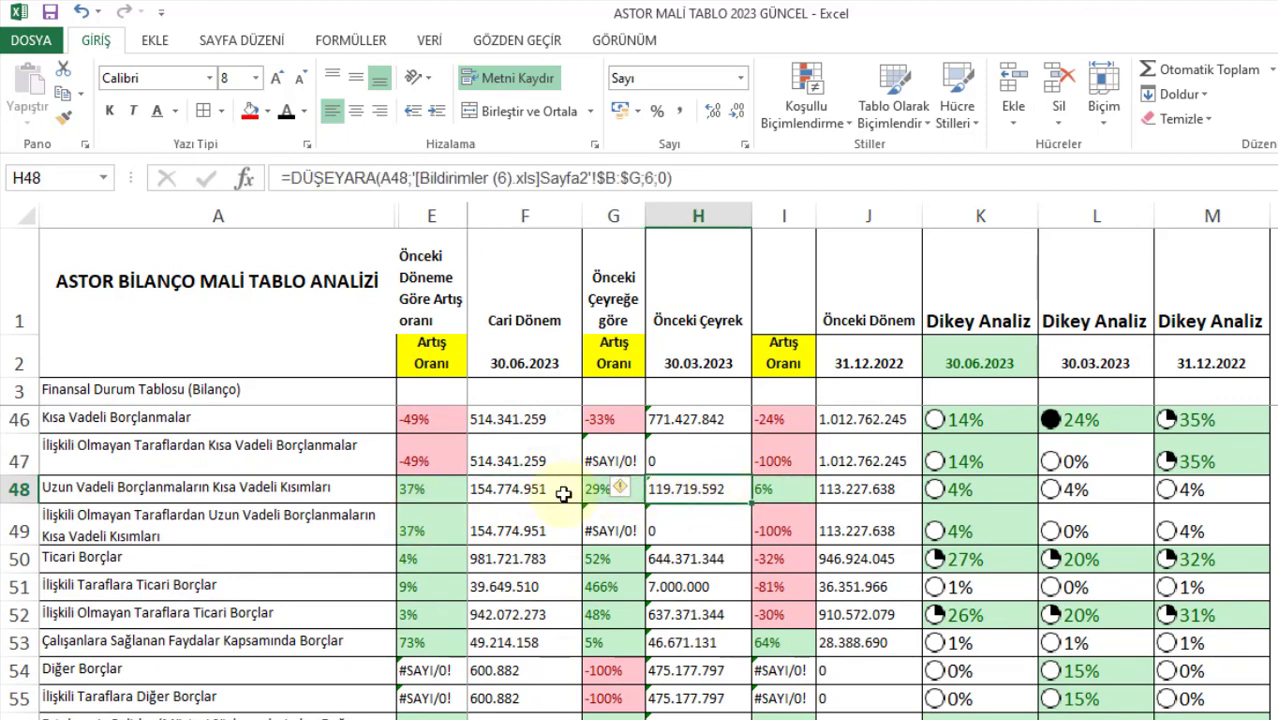
click(518, 497)
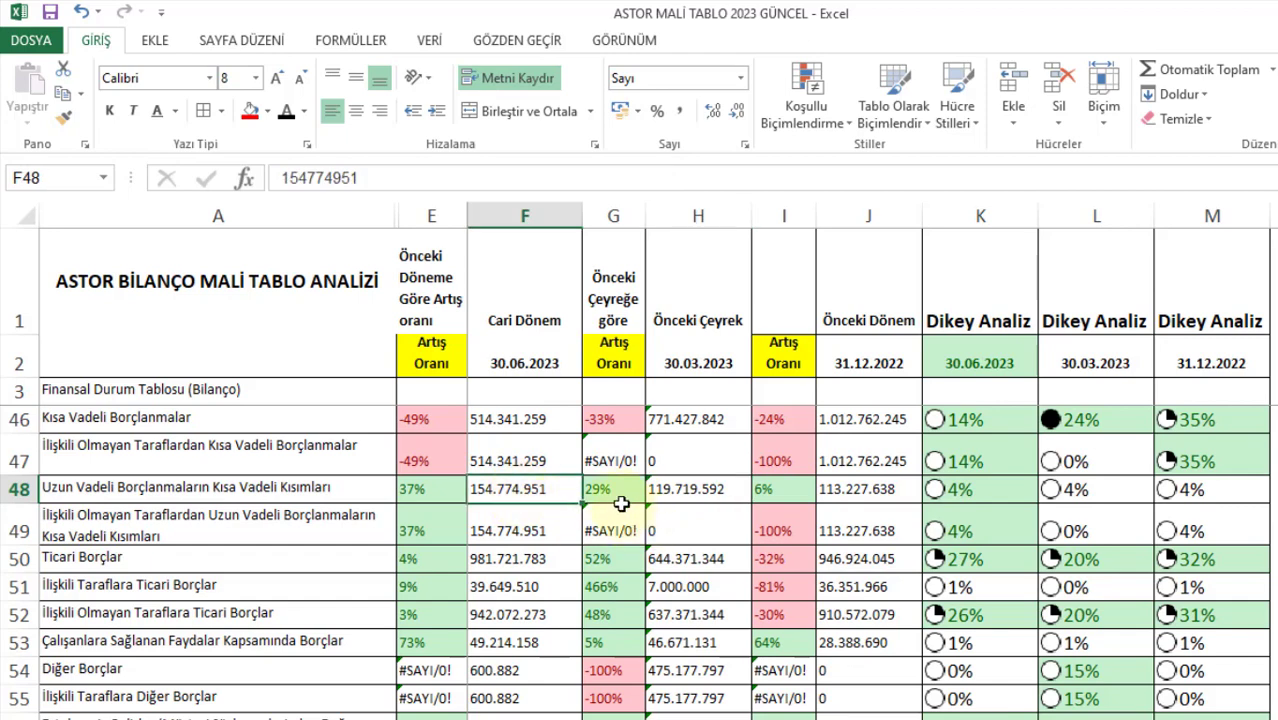
- Compare the vertical analysis shares of Uzun Vadeli Borçlanmaların Kısa Vadeli Kısımları across the three periods in K48:M48
click(975, 488)
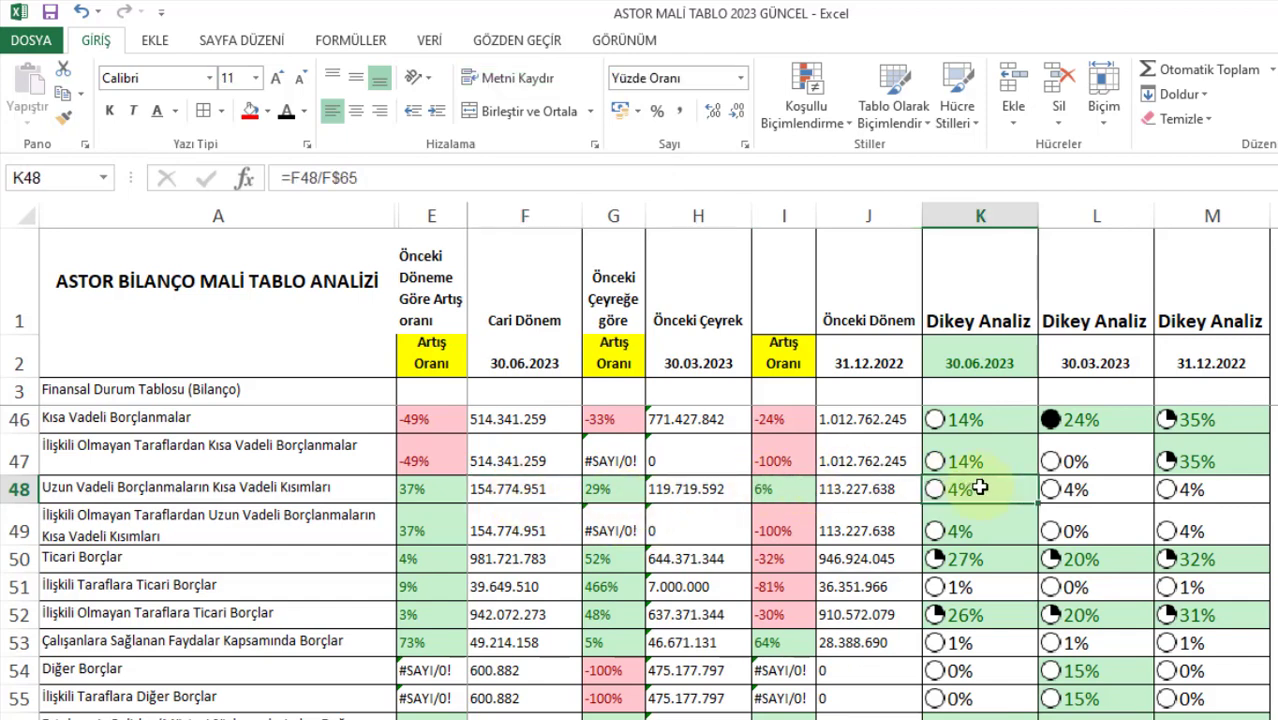
click(1100, 489)
click(1160, 489)
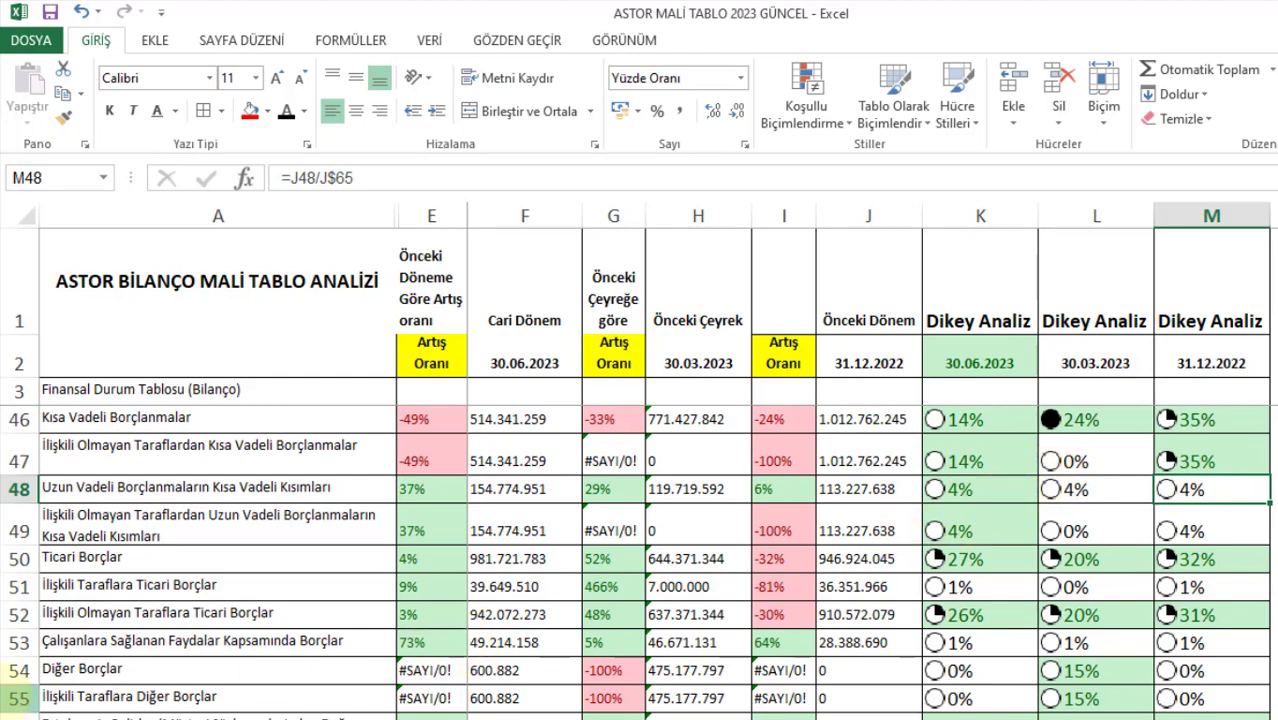
- Review the Ticari Borçlar amount in F50 and quarterly growth rate in G50, and compare its vertical analysis shares in K50 and L50
click(526, 565)
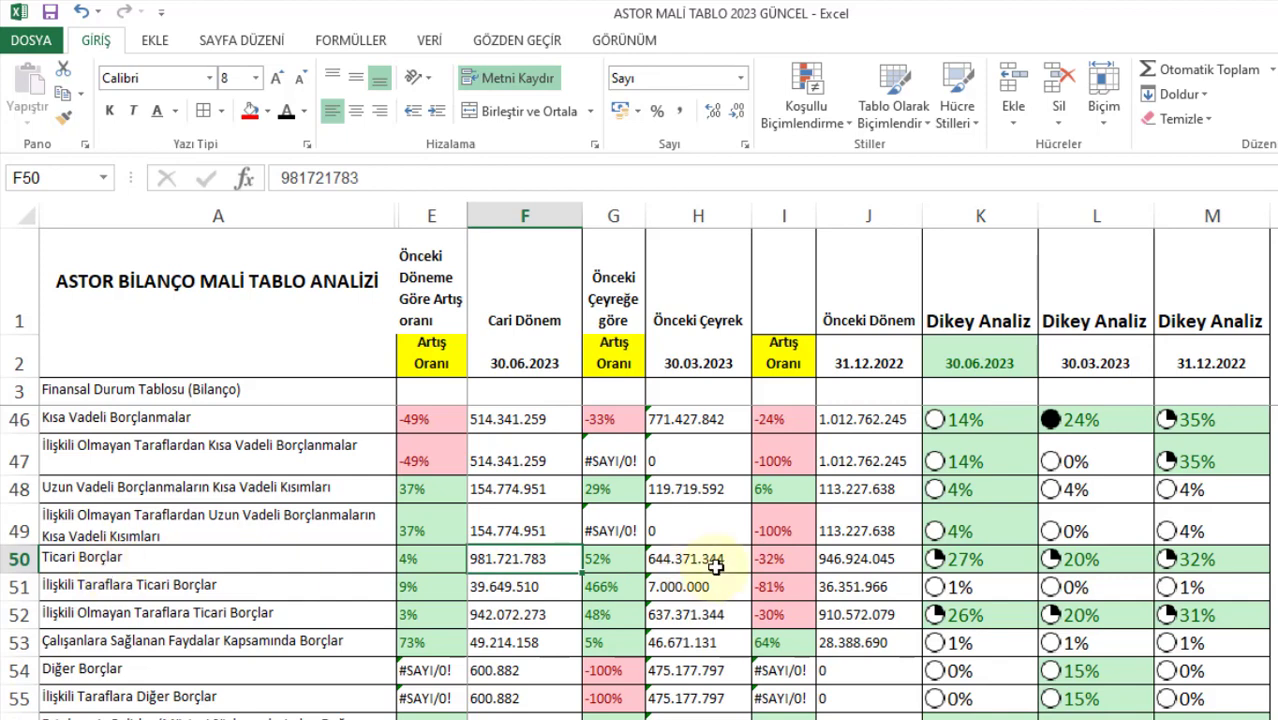
click(630, 557)
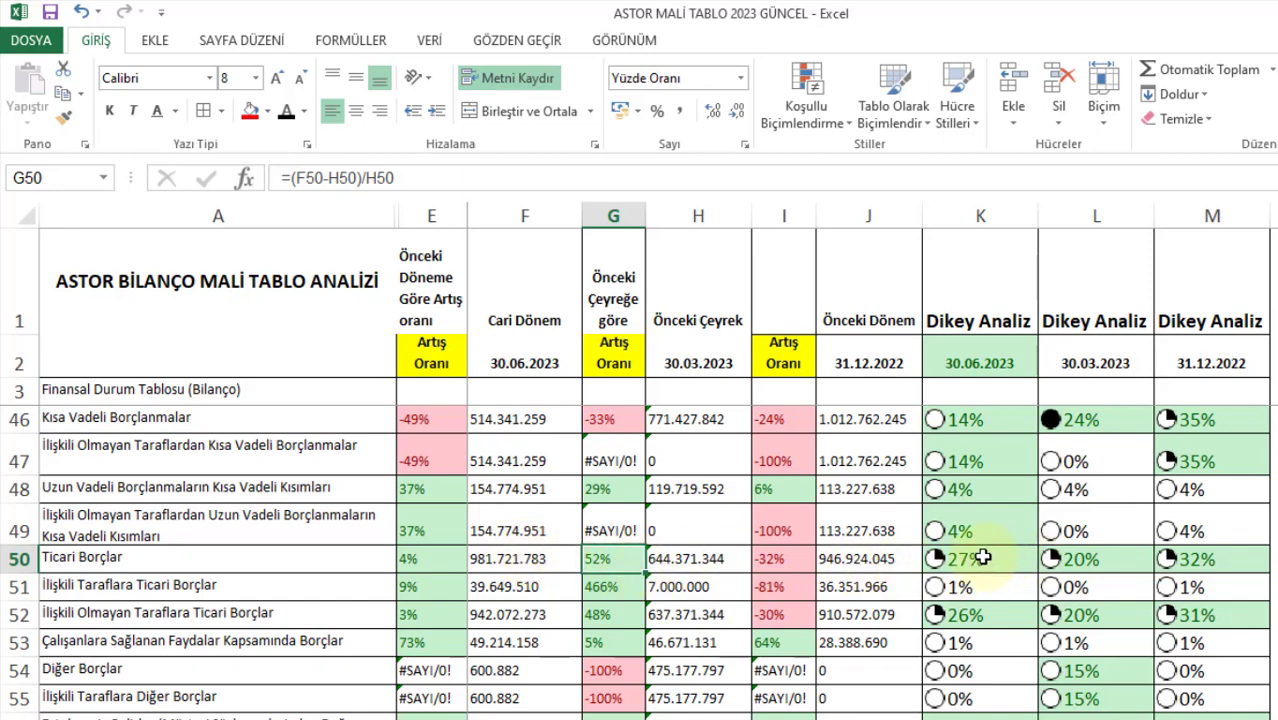
click(1070, 553)
click(997, 565)
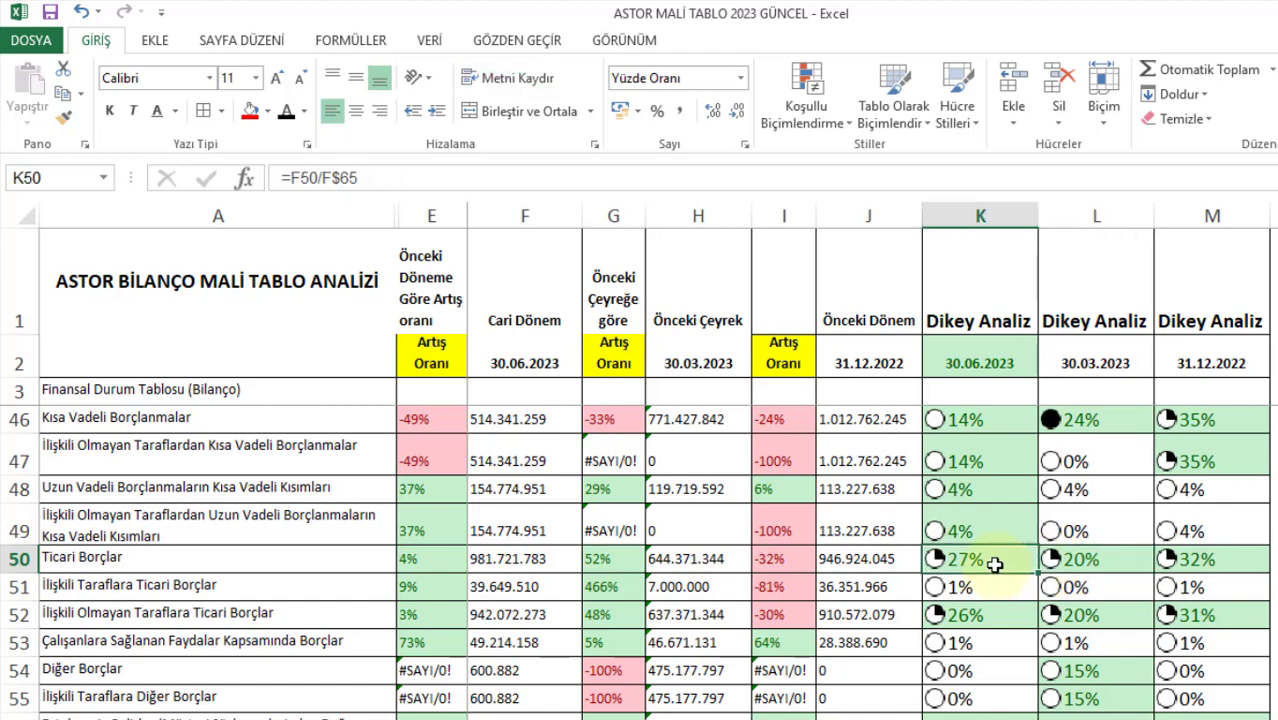
click(1065, 558)
click(996, 559)
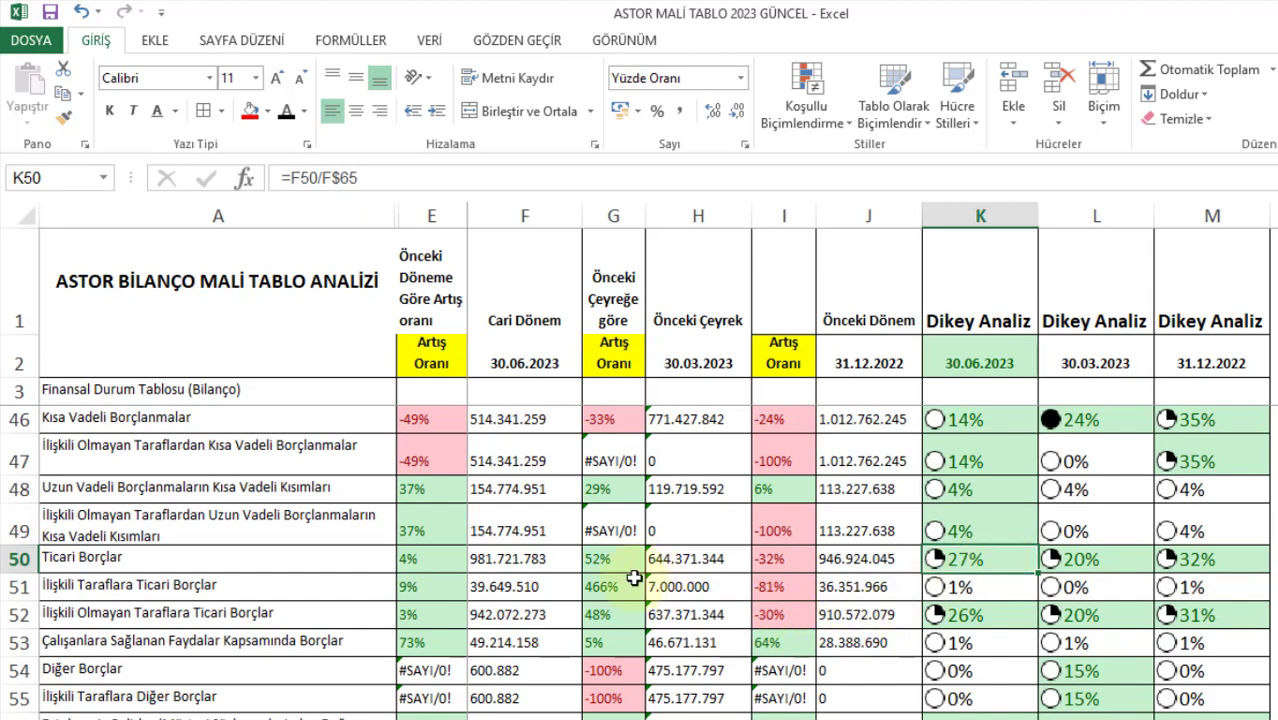
click(530, 565)
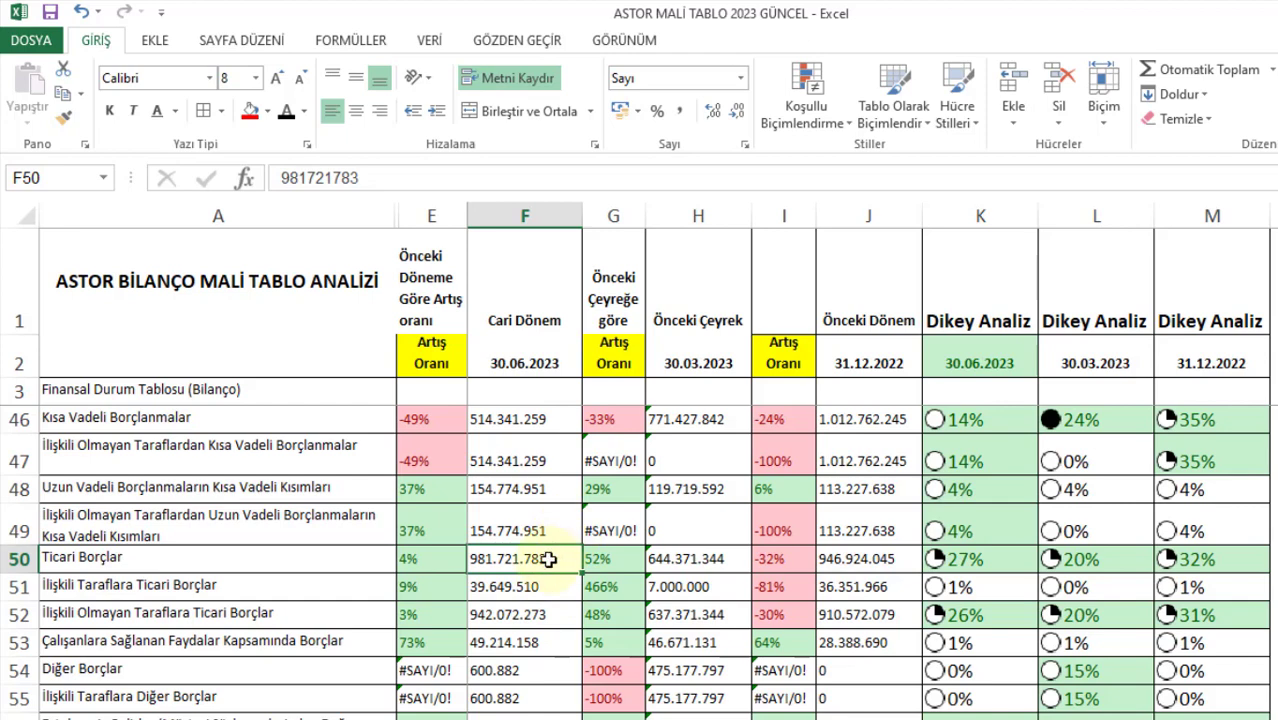
- Compare the Diğer Borçlar amounts for 30.06.2023 and 30.03.2023 in F54 and H54
scroll(525, 637, down, 1)
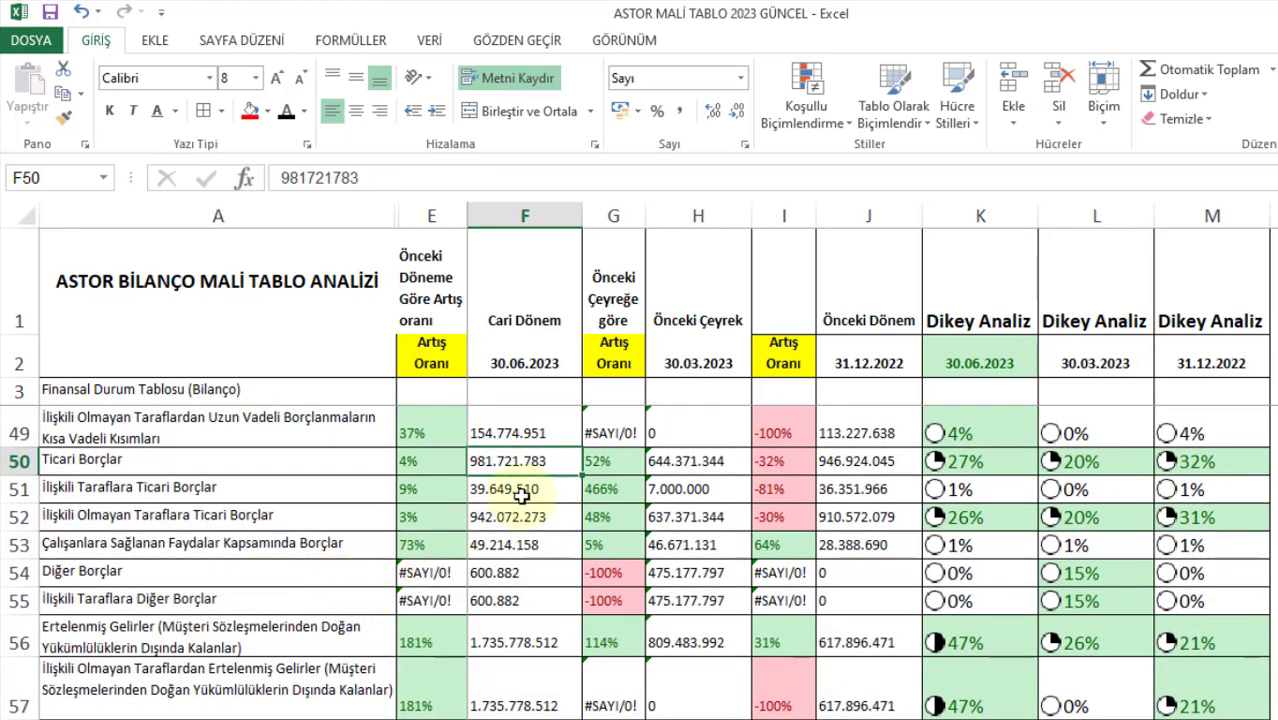
click(511, 582)
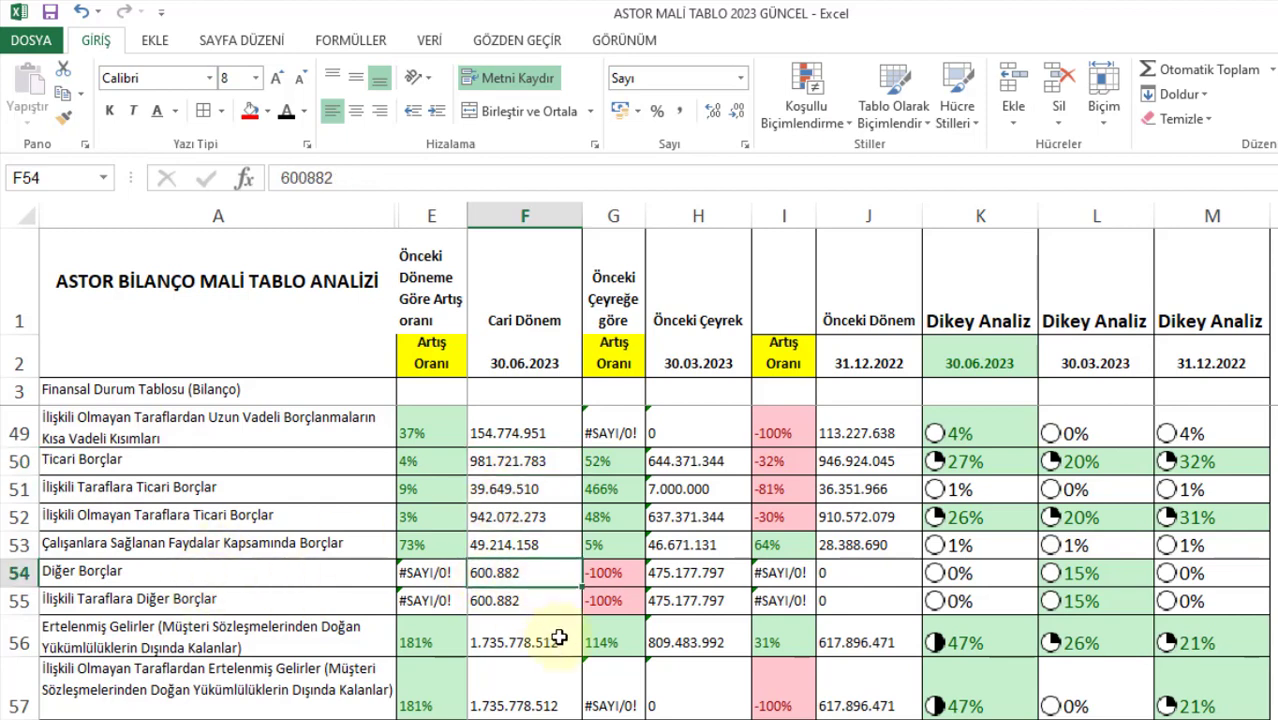
click(681, 572)
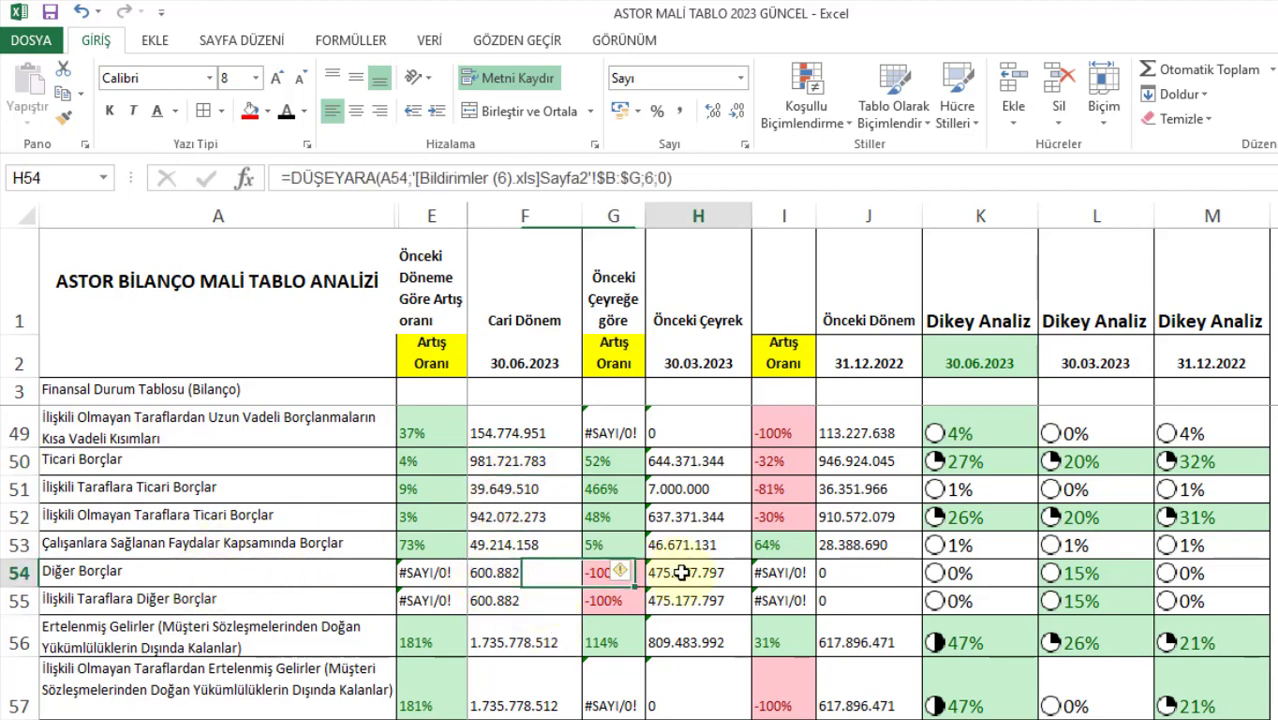
click(543, 571)
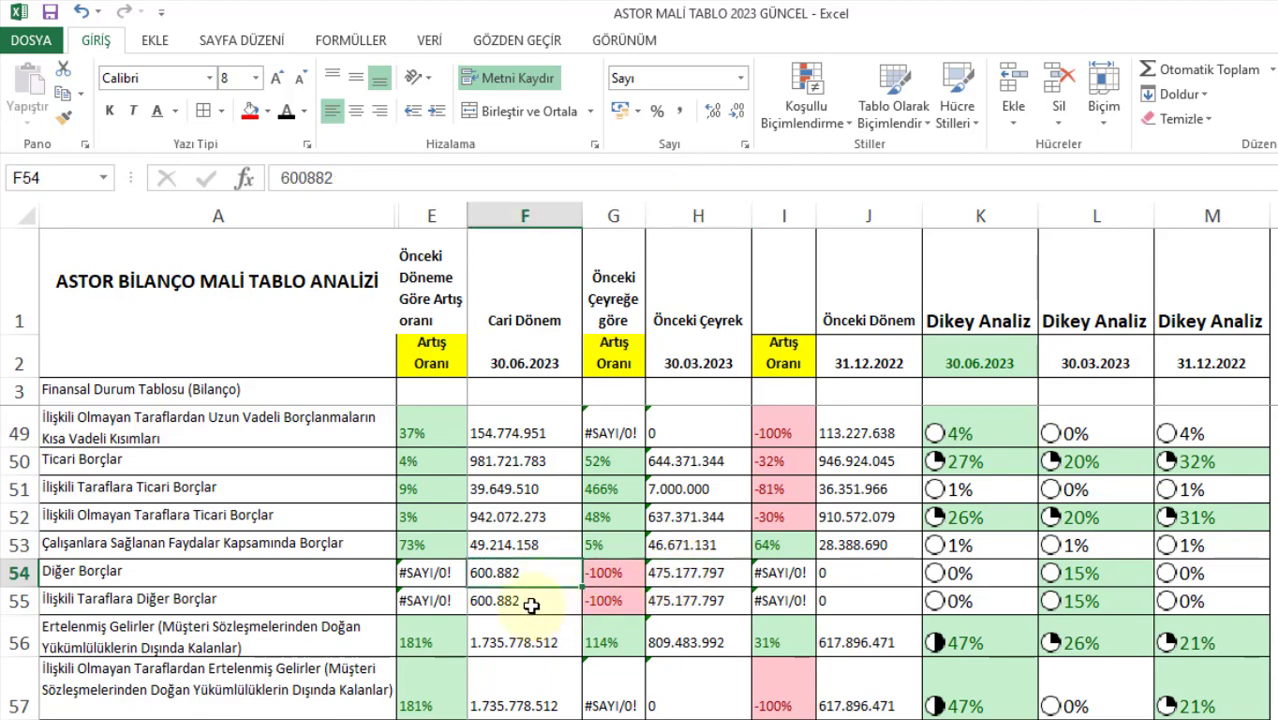
click(716, 572)
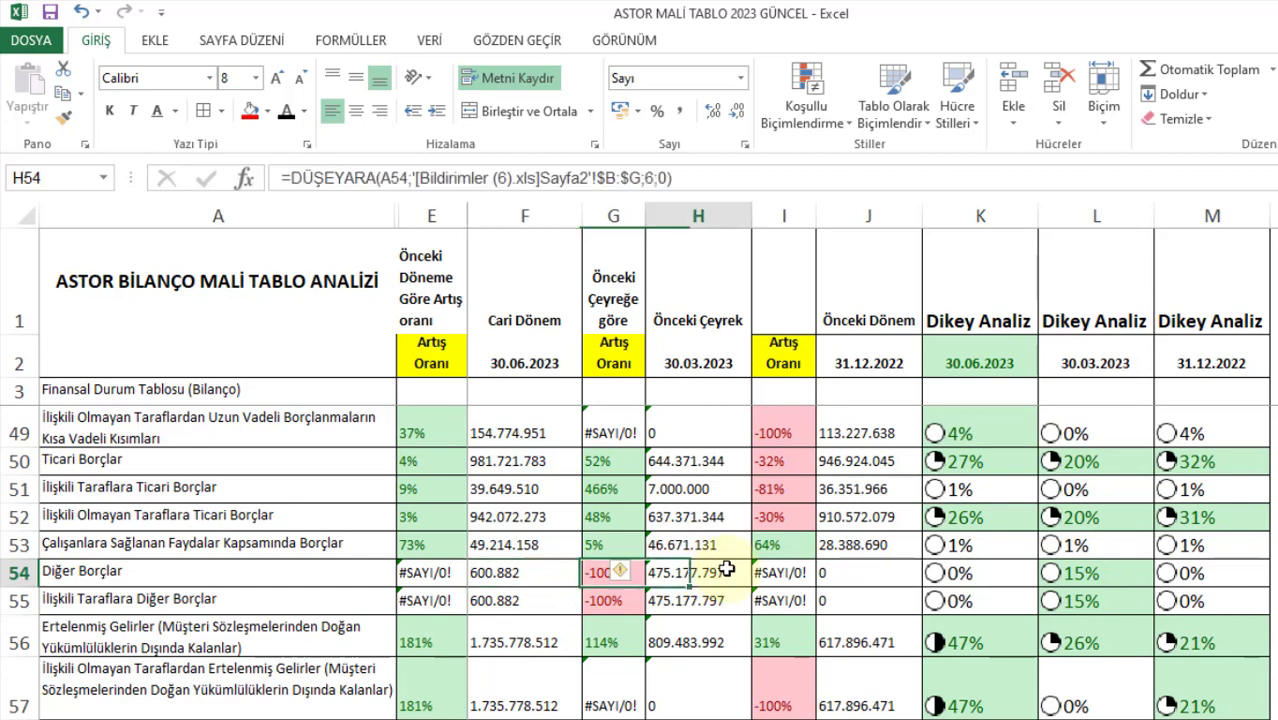
click(538, 573)
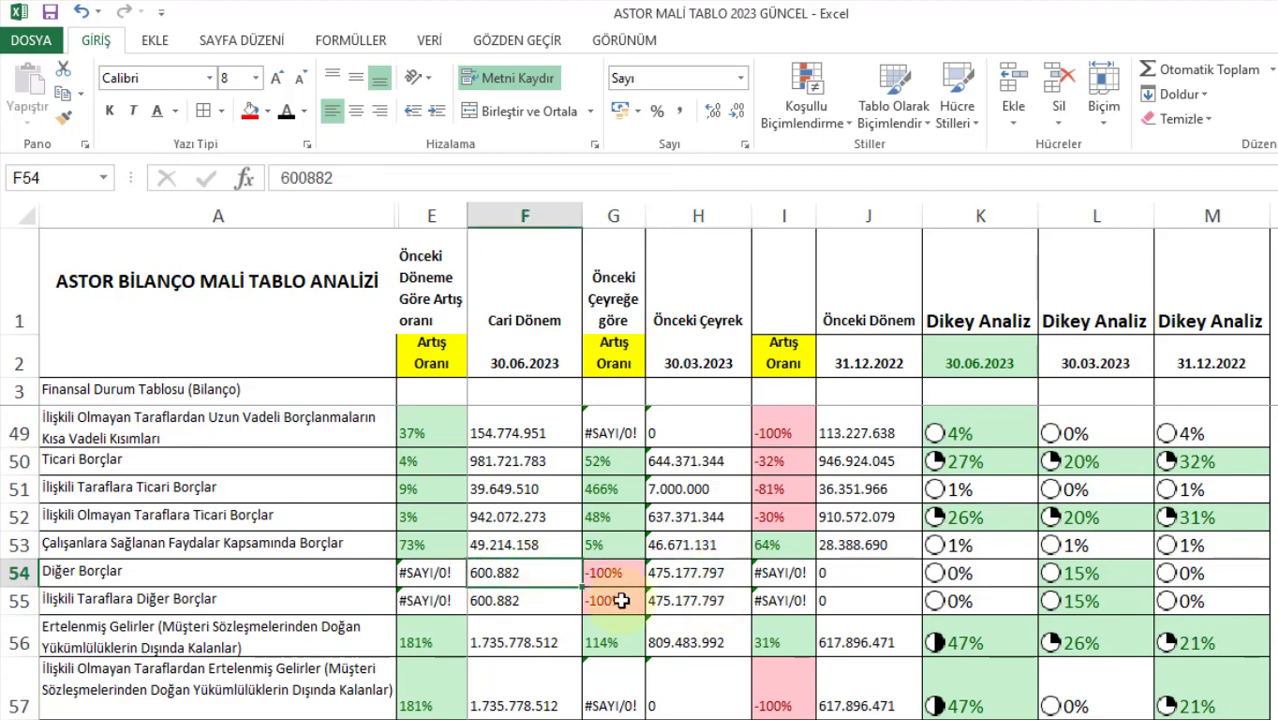
- Review the Ertelenmiş Gelirler item in A56 together with its 30.06.2023 amount in F56
scroll(445, 588, down, 1)
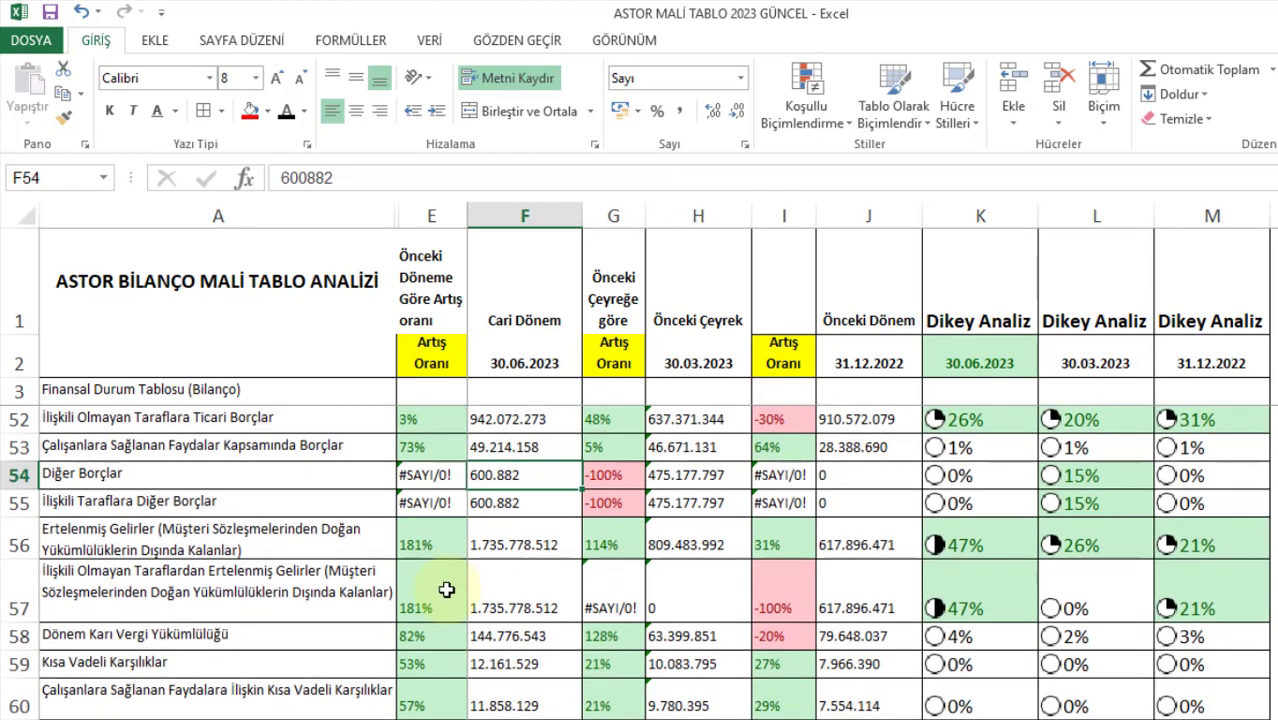
click(225, 548)
click(528, 543)
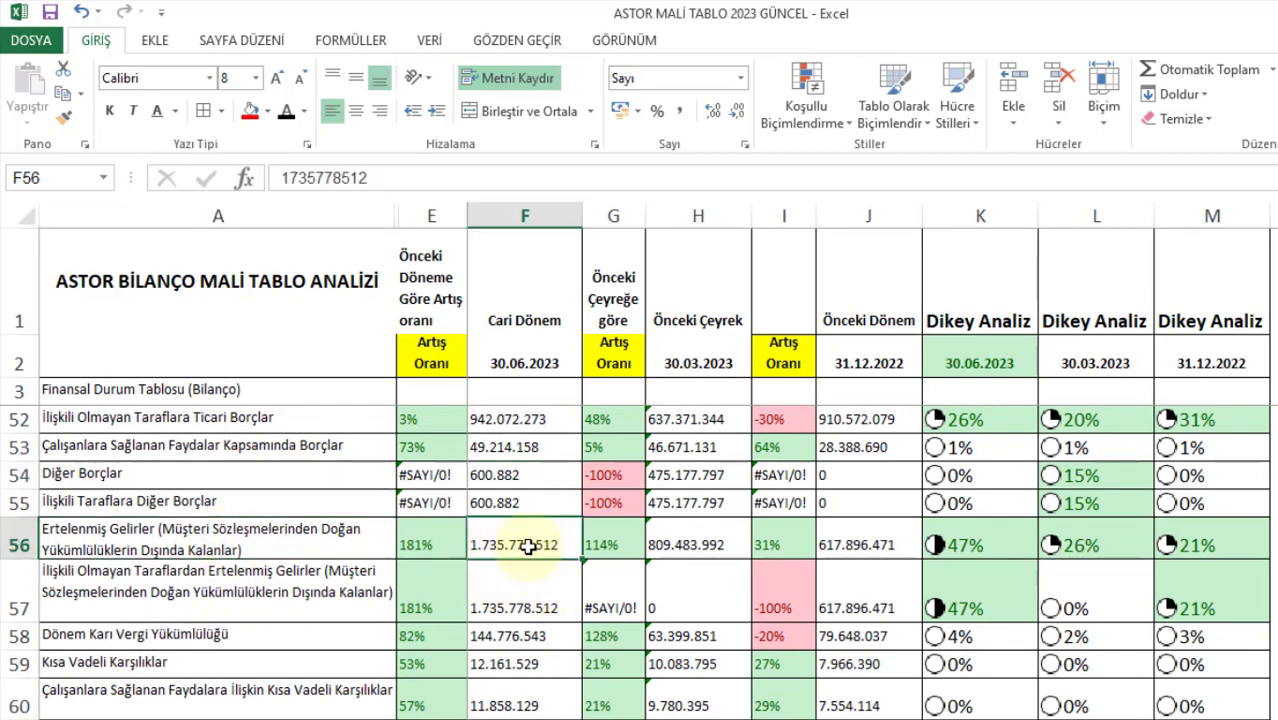
click(331, 545)
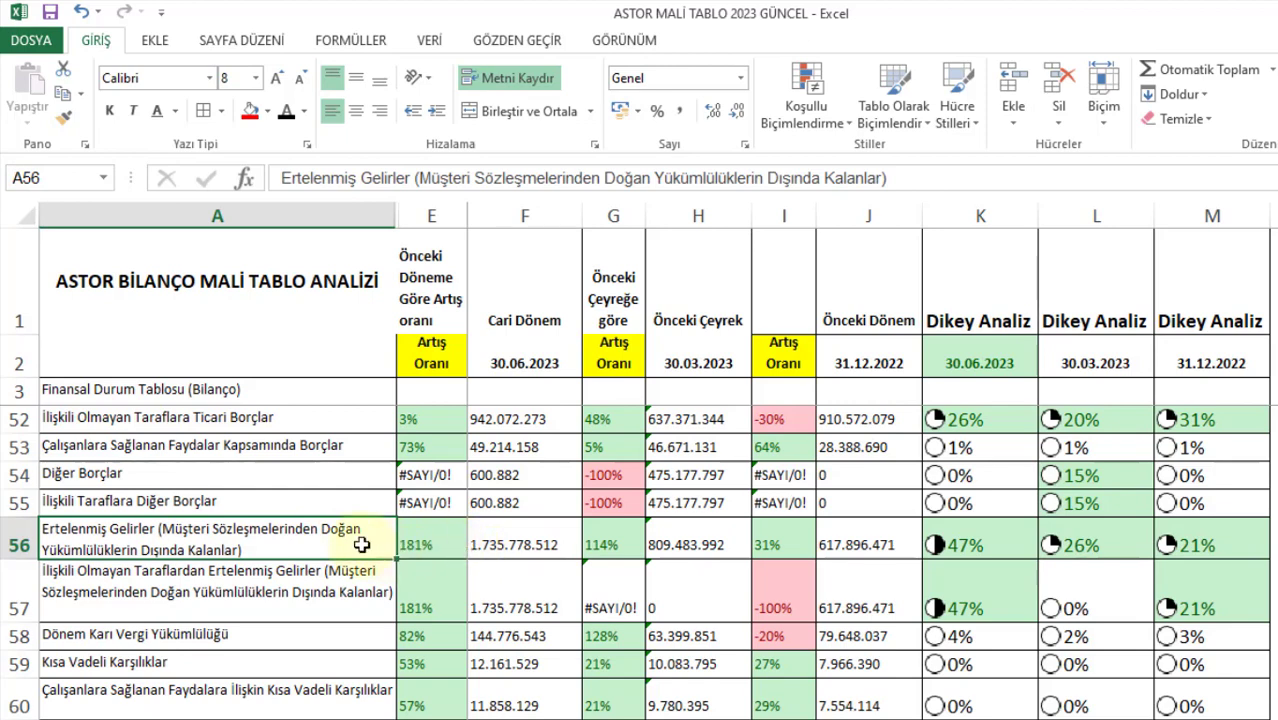
click(528, 543)
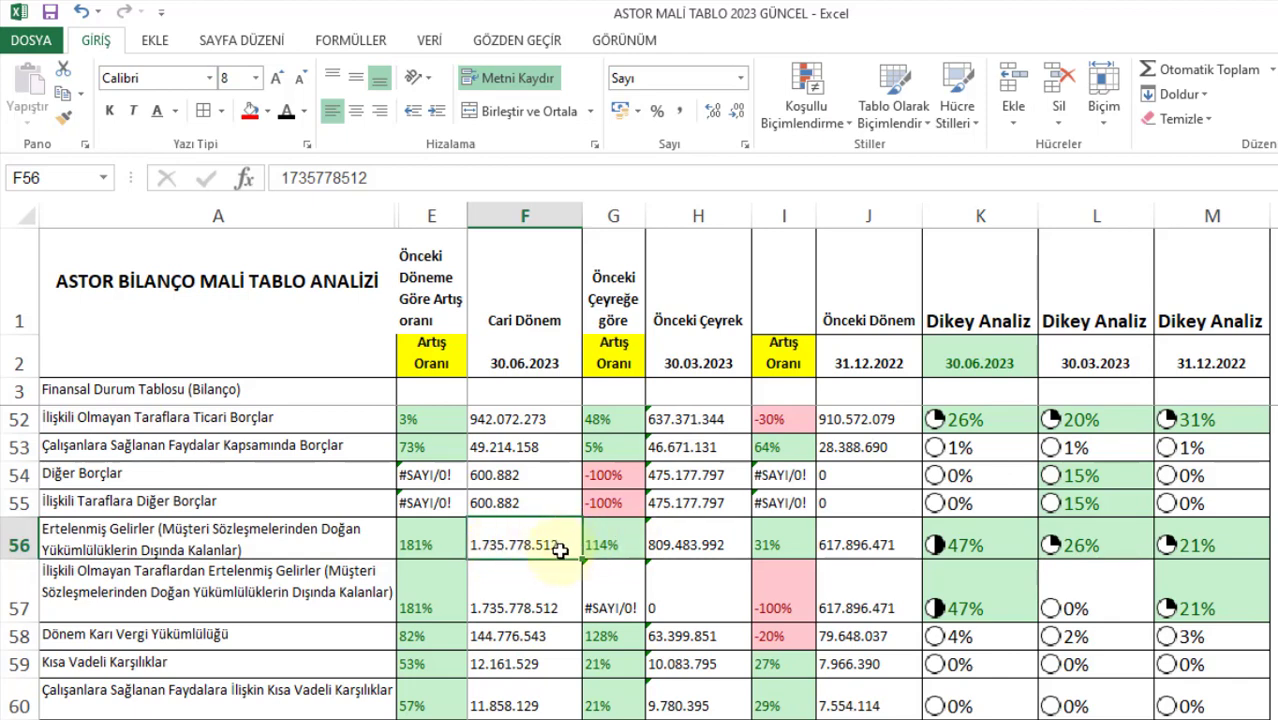
- Compare the Ertelenmiş Gelirler amounts in H56 and F56, and check the quarterly growth rate in G56 and vertical analysis share in K56
click(665, 544)
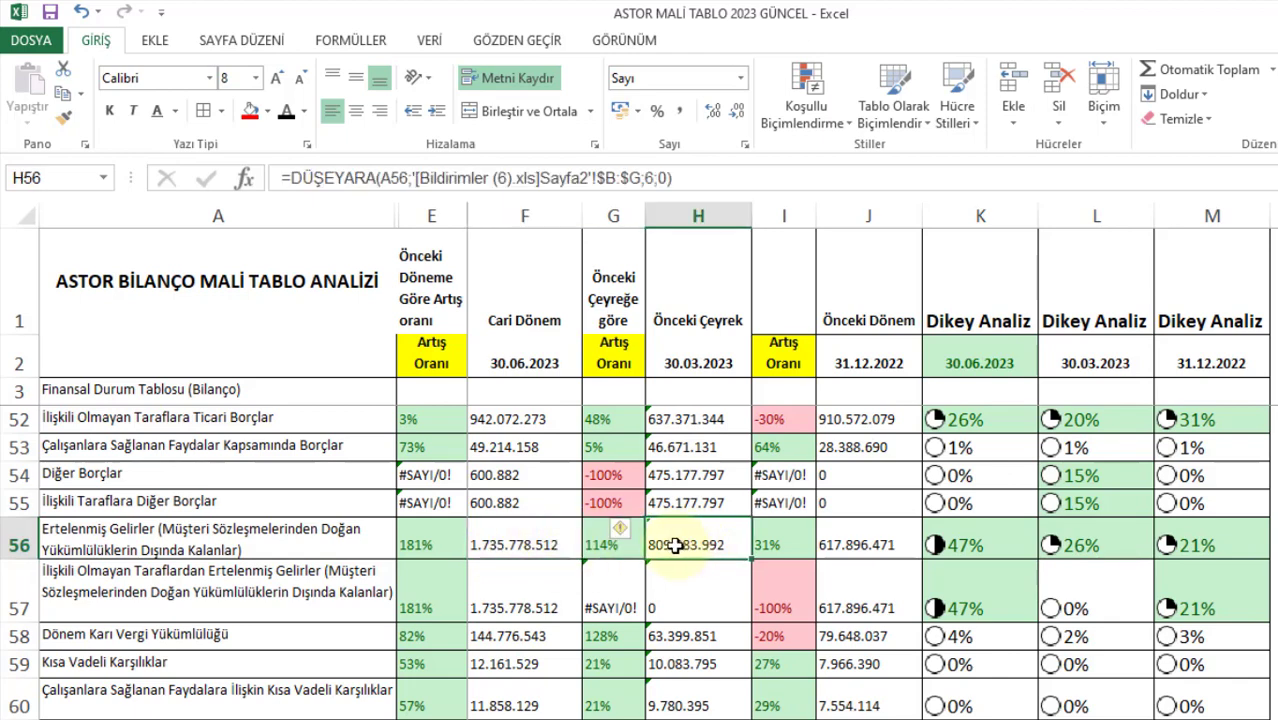
click(622, 541)
click(561, 540)
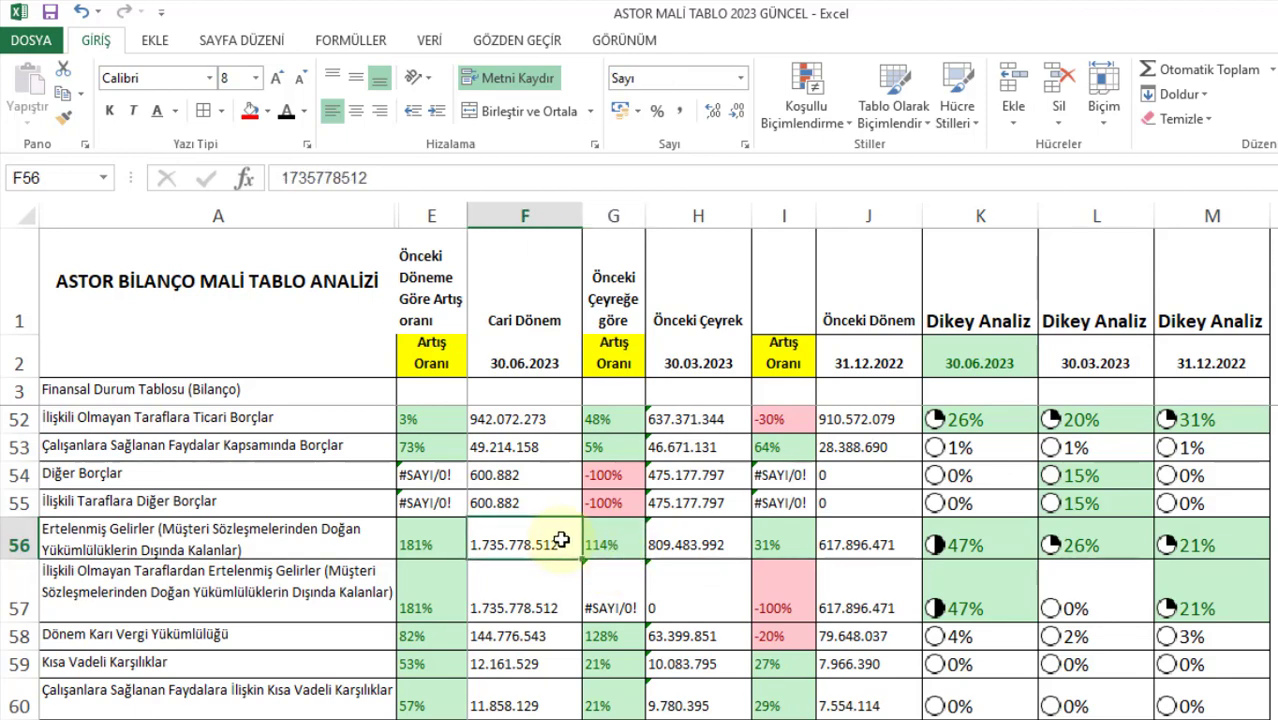
click(997, 547)
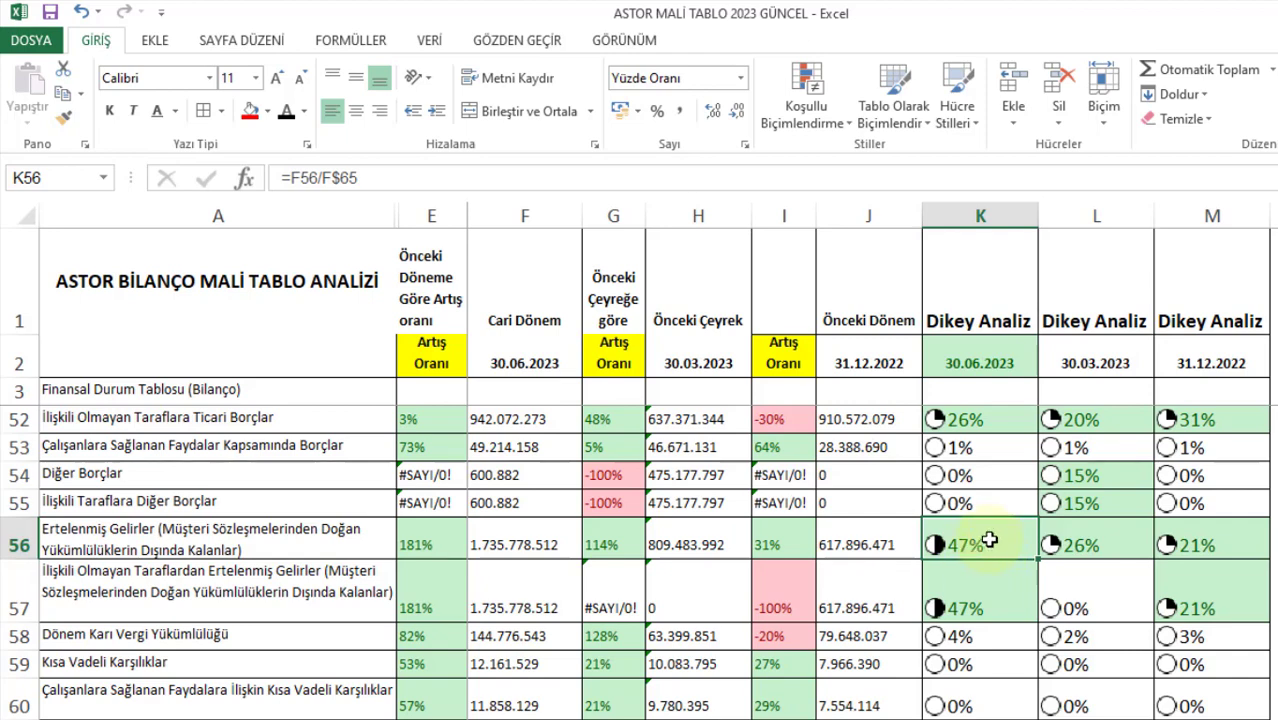
- Compare the Ertelenmiş Gelirler vertical analysis shares in L56 and K56, and fill the whole row 56 with red
click(1093, 551)
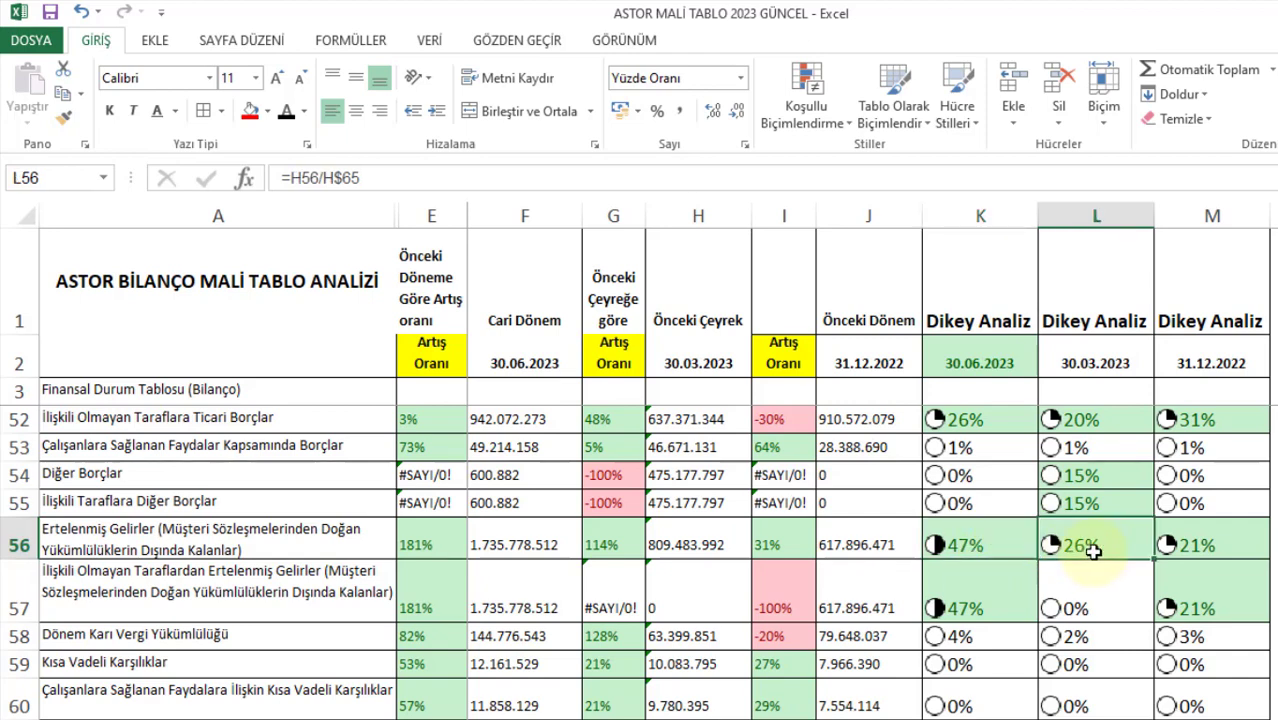
click(1010, 548)
click(19, 545)
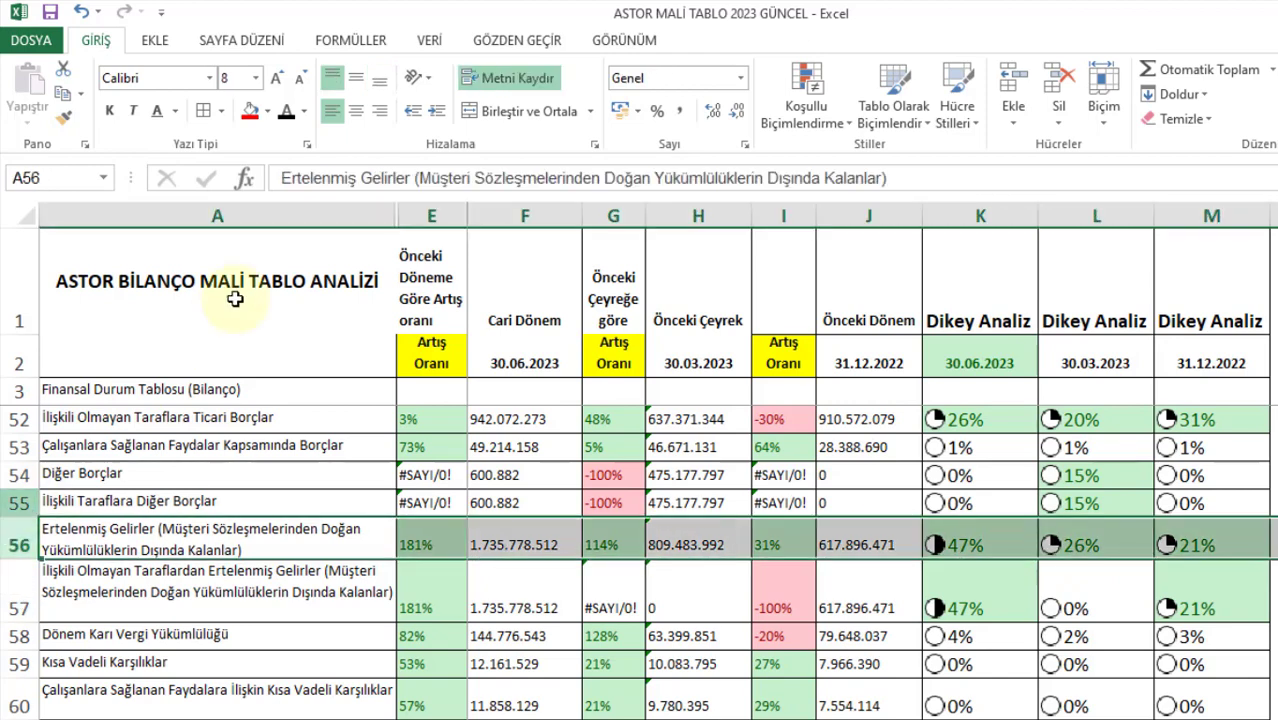
click(250, 111)
click(313, 607)
- Compare the Dönem Karı Vergi Yükümlülüğü amounts in F58 and H58, and check the quarterly growth rate in G58
scroll(313, 607, down, 1)
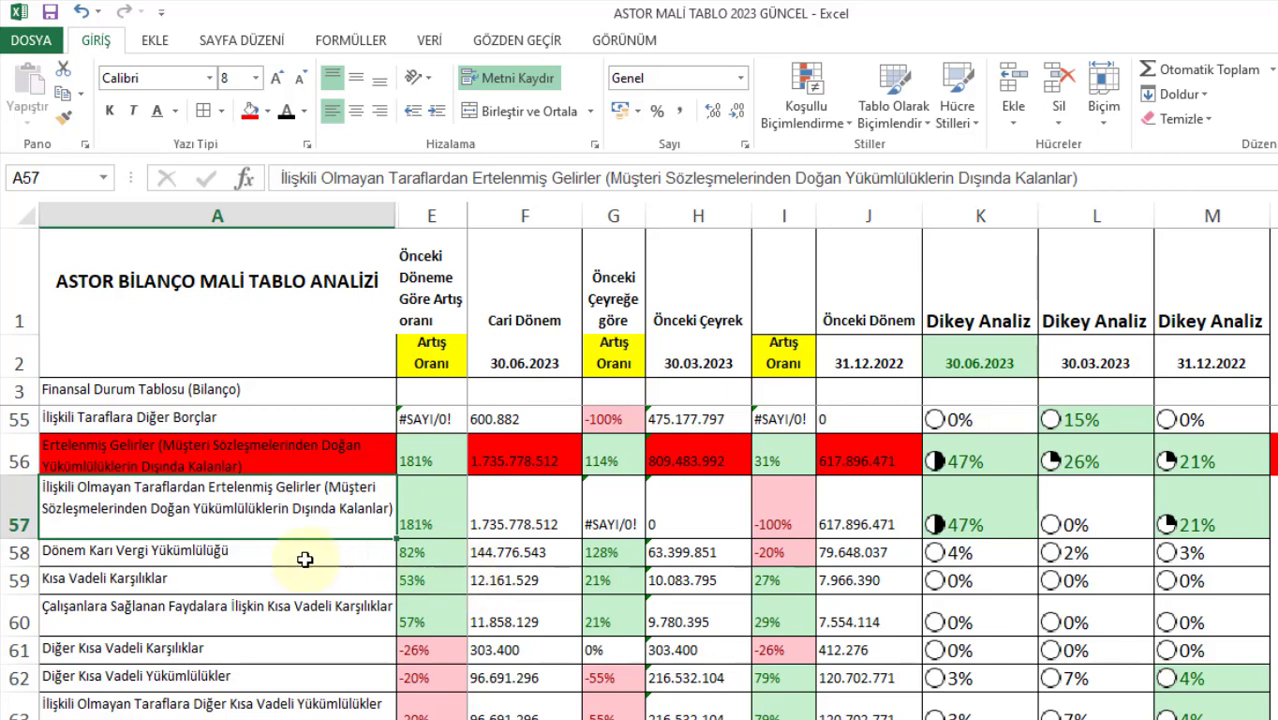
scroll(228, 563, up, 1)
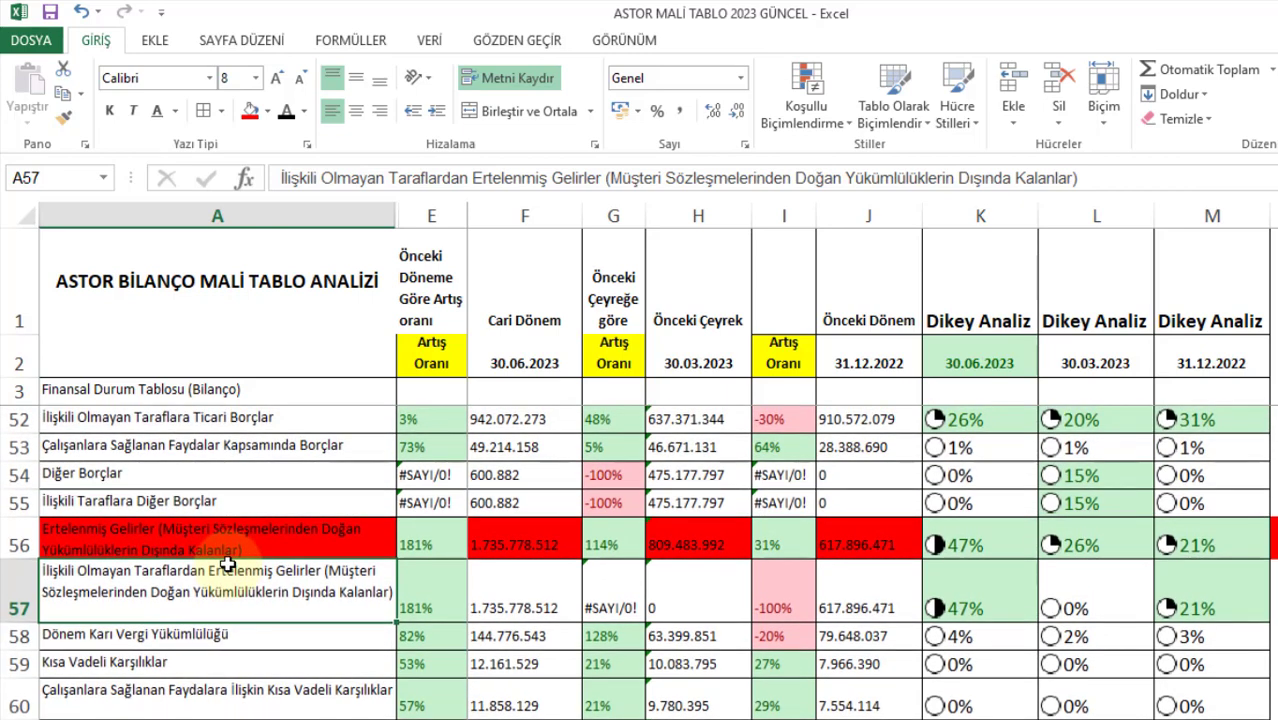
scroll(389, 580, down, 1)
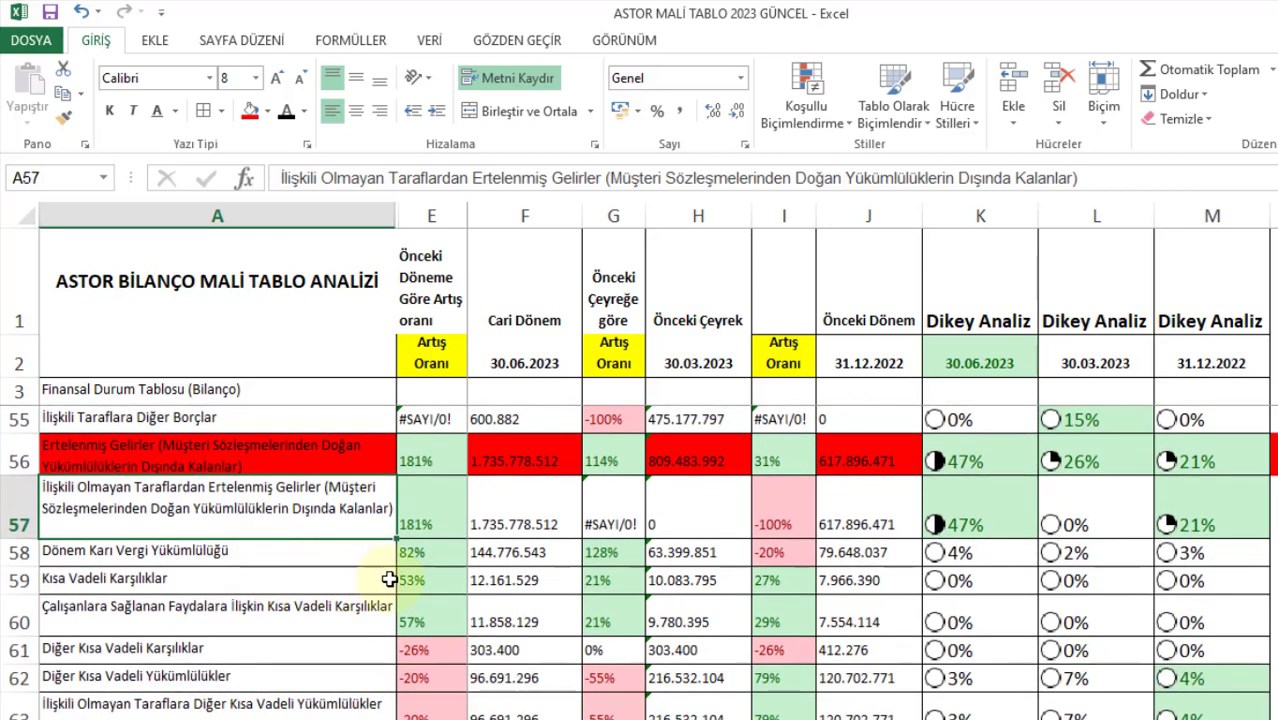
click(522, 560)
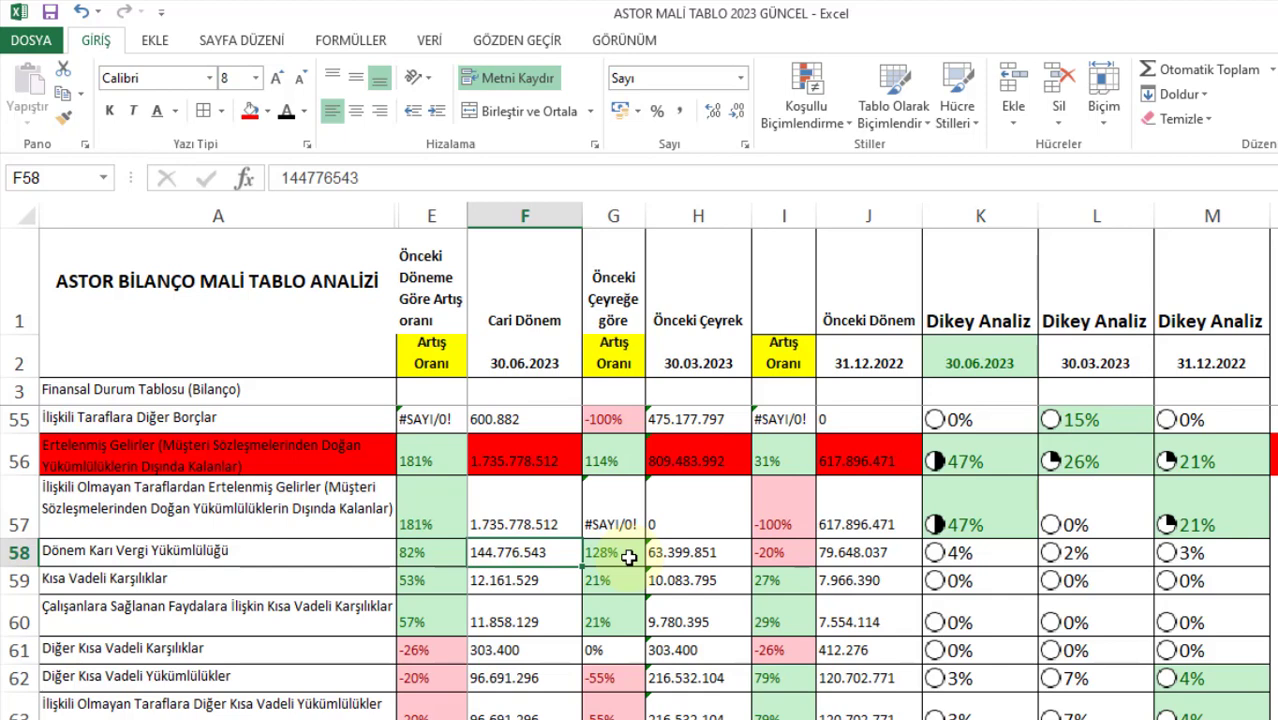
click(697, 562)
click(540, 553)
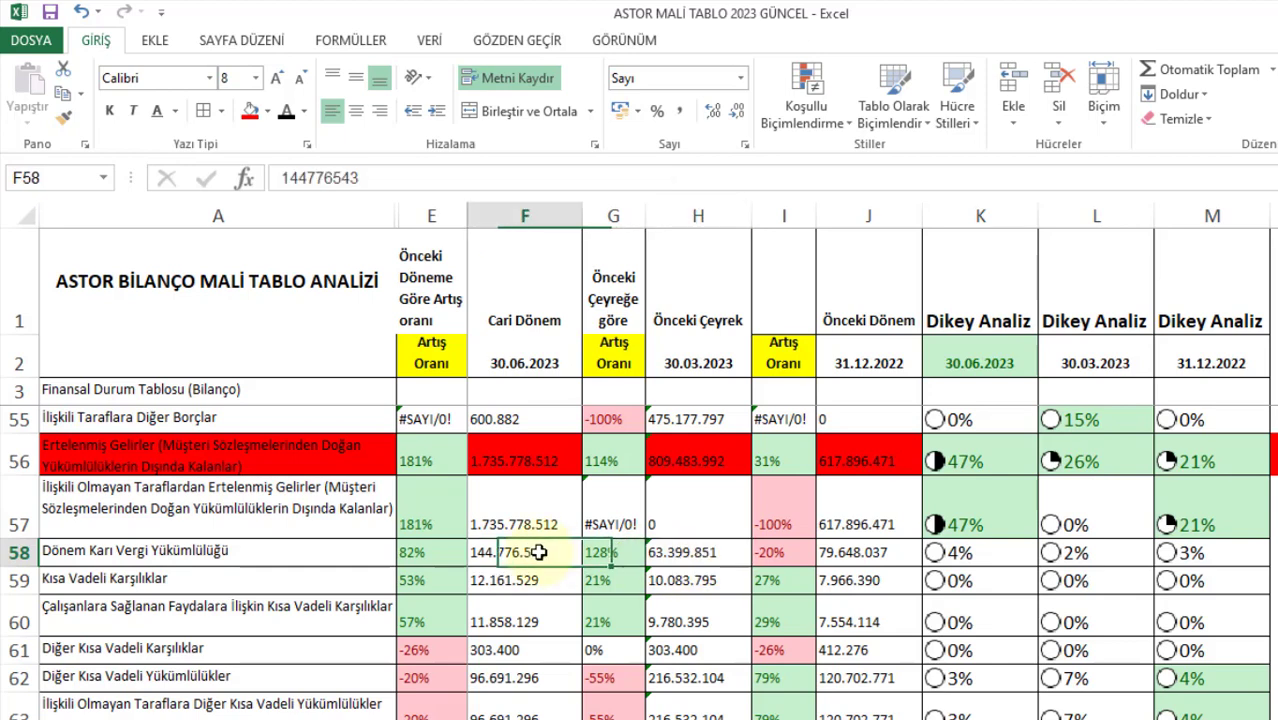
click(622, 565)
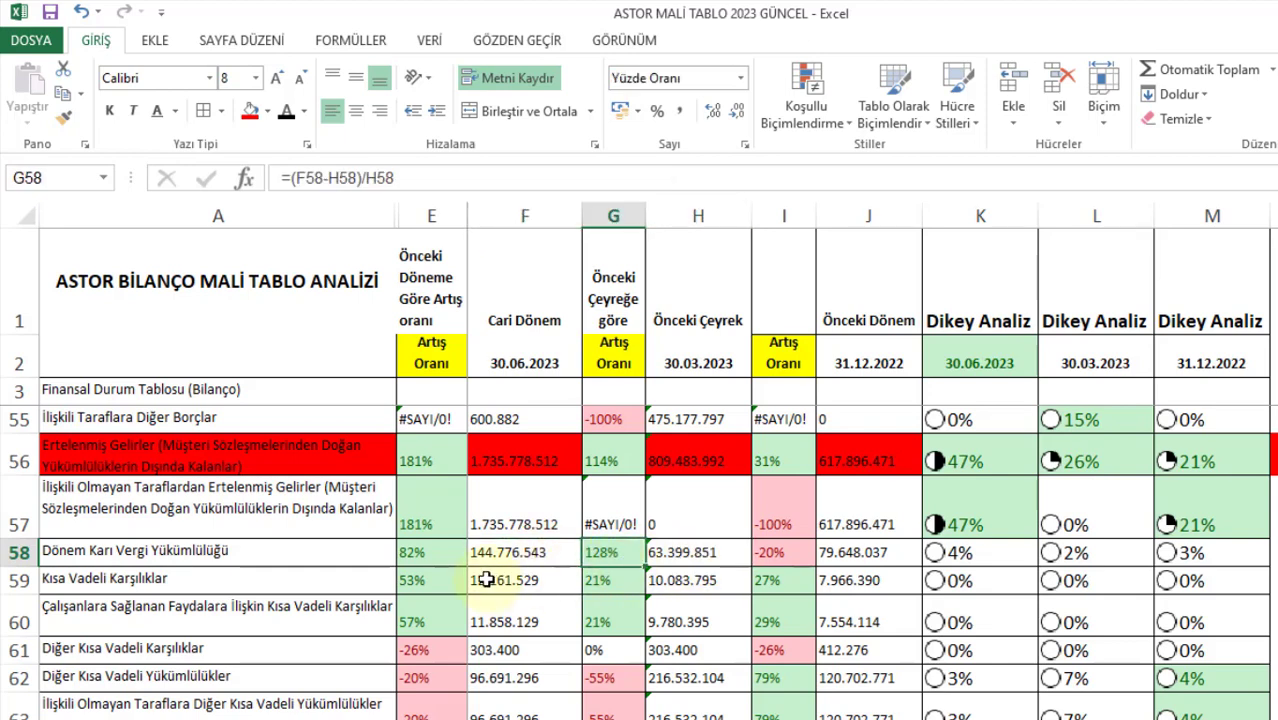
- Review the Kısa Vadeli Karşılıklar amounts across F59 to J59 and the provision sub-items in rows 60 and 61
scroll(540, 590, down, 1)
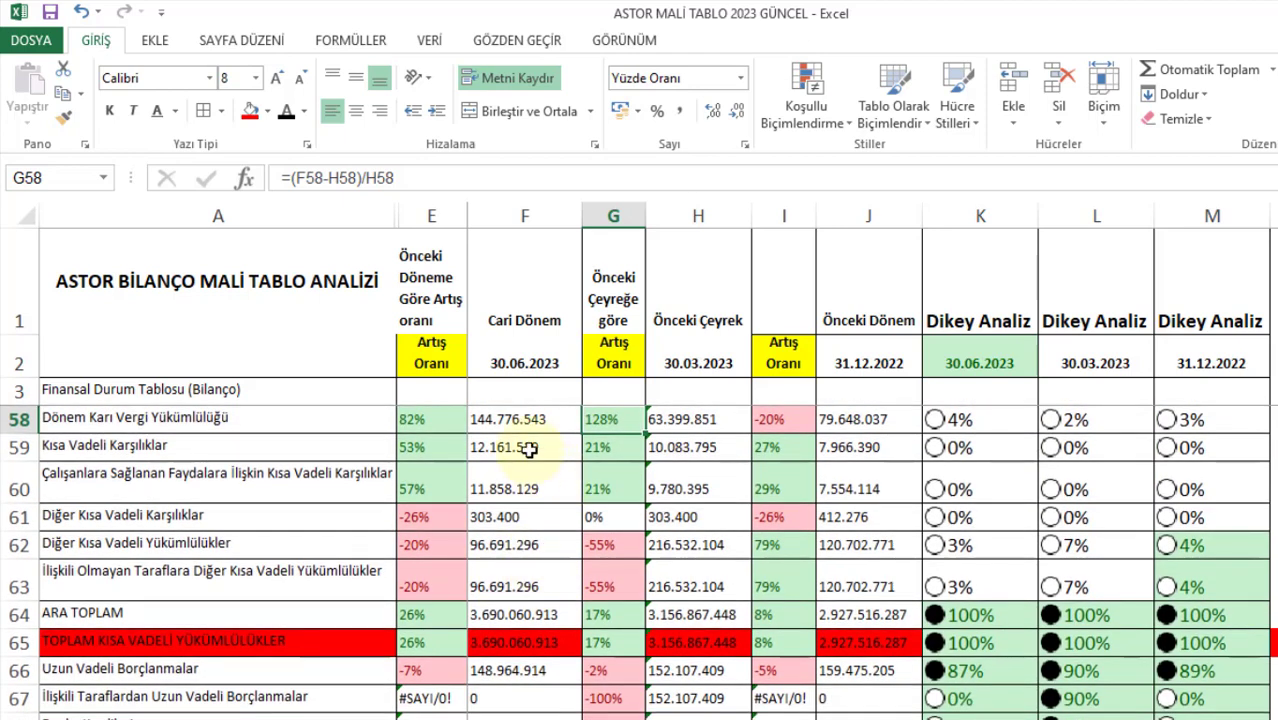
drag(528, 448, 868, 457)
click(535, 440)
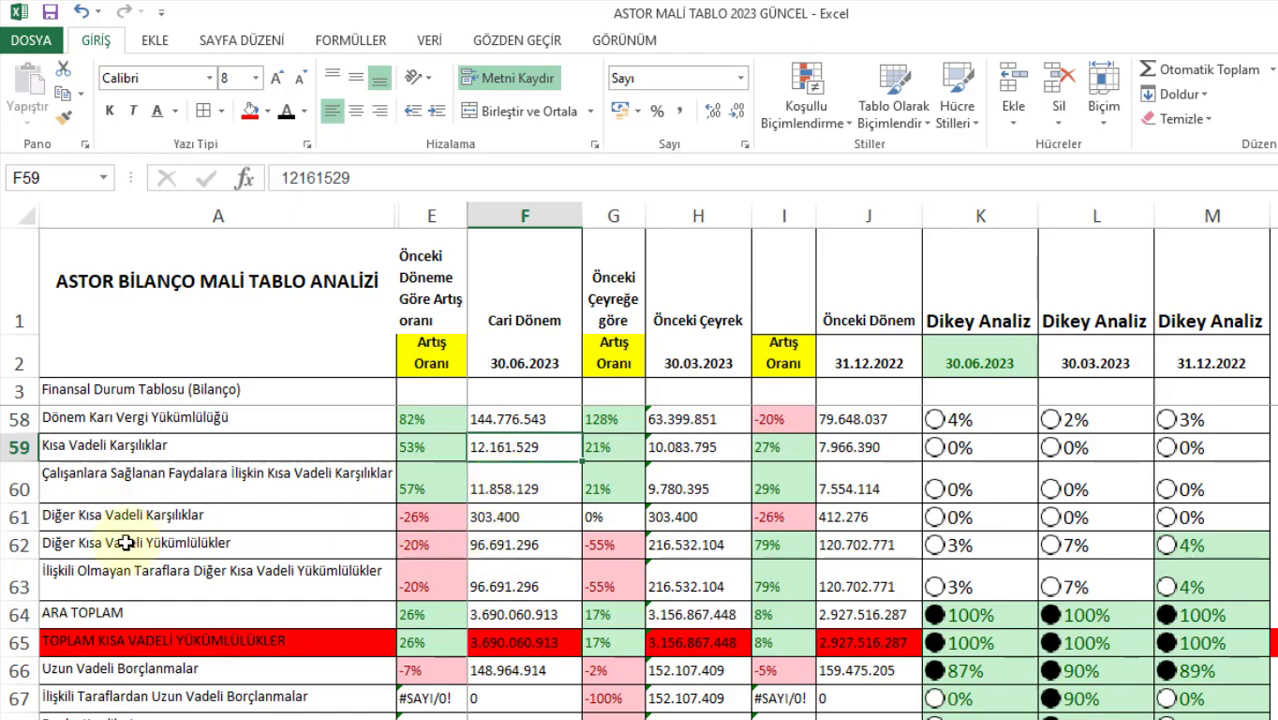
drag(508, 488, 195, 525)
- Compare the TOPLAM KISA VADELİ YÜKÜMLÜLÜKLER amounts in H65 and F65, and check the growth rates in G65 and E65
scroll(320, 588, down, 1)
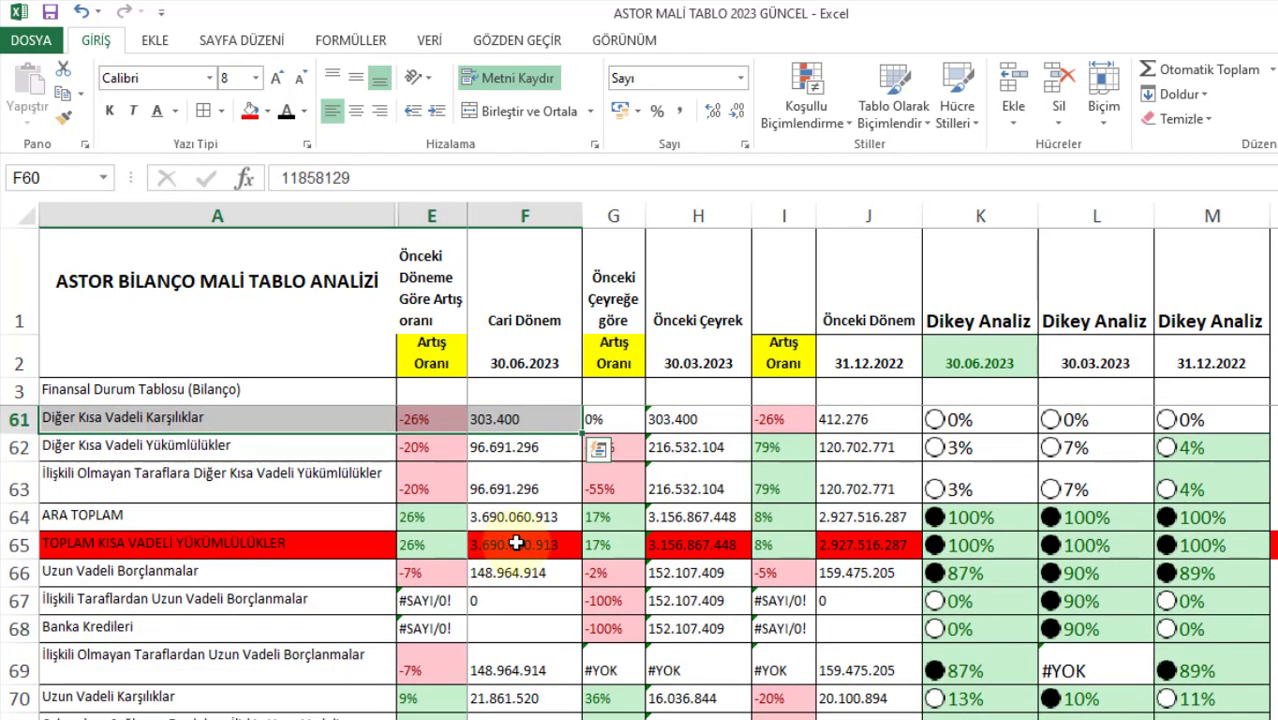
click(692, 544)
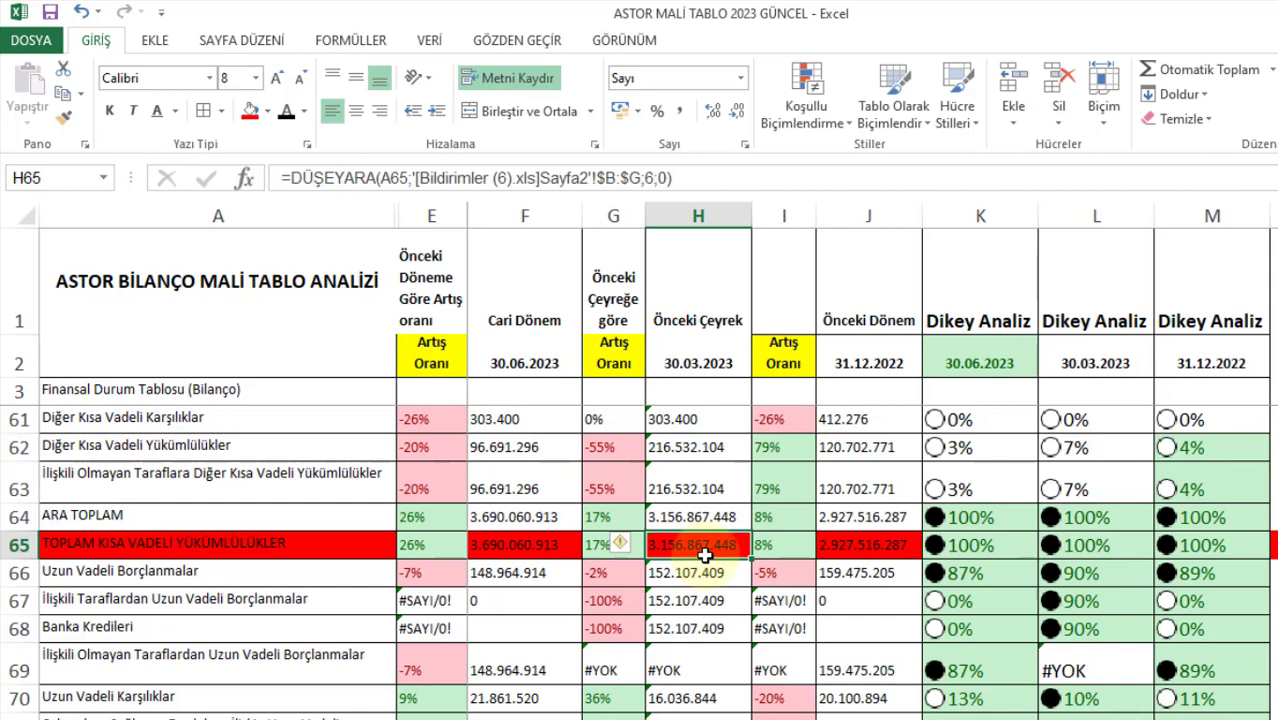
click(535, 545)
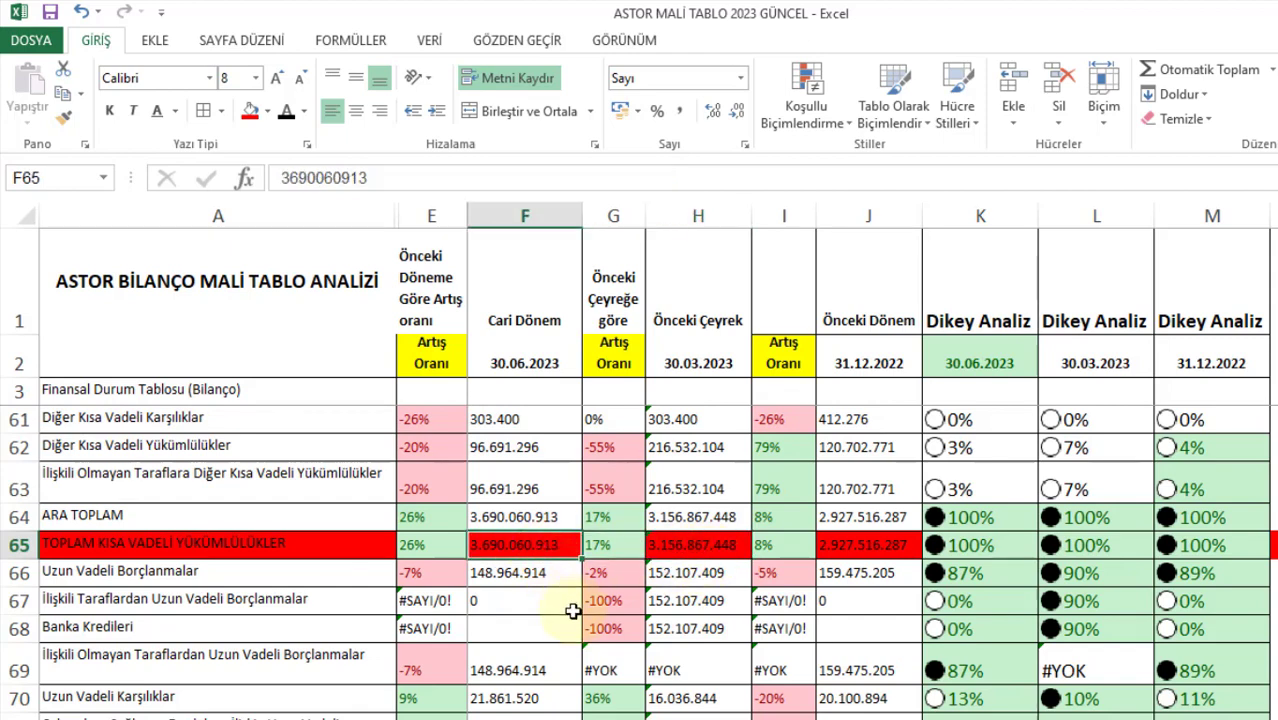
click(615, 545)
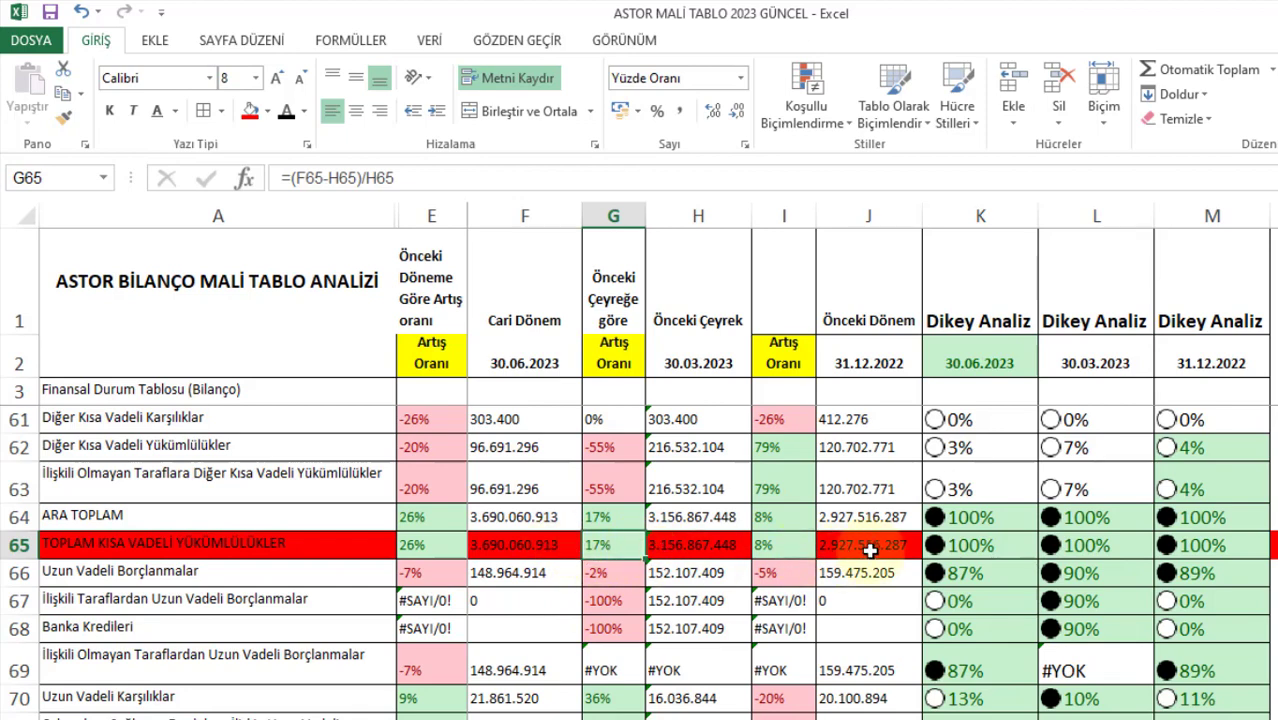
click(450, 544)
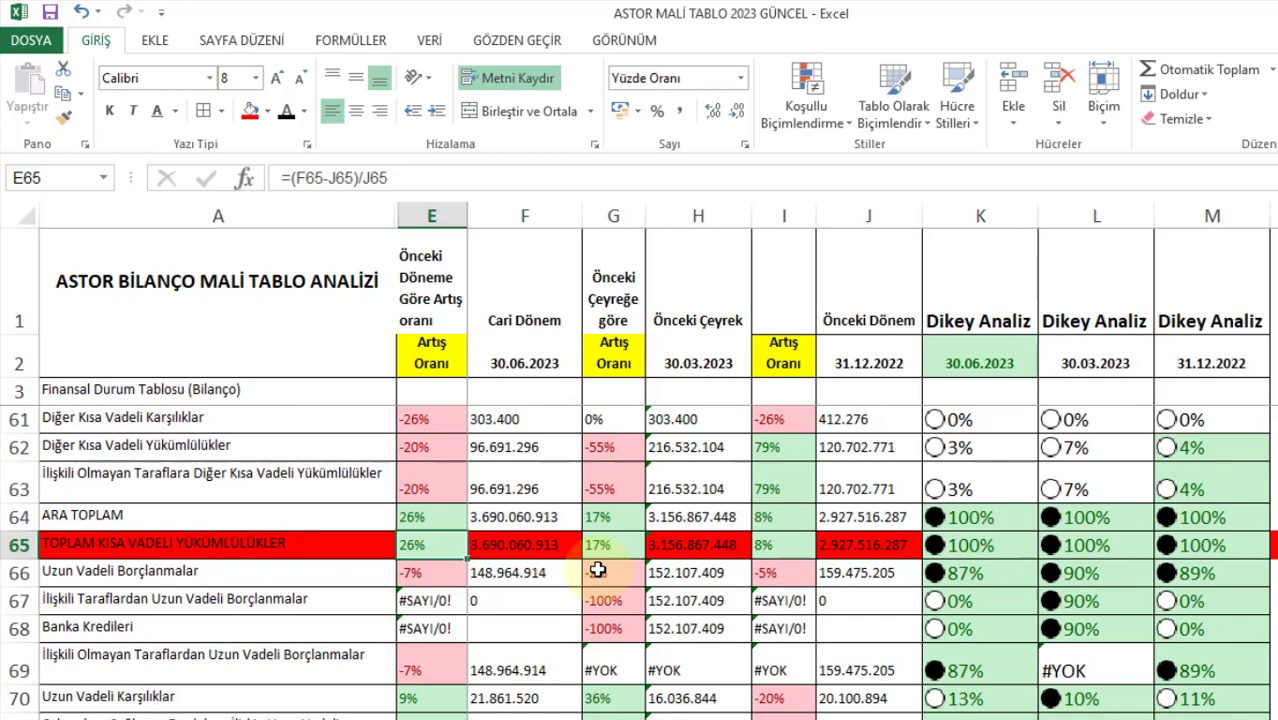
- Compare the TOPLAM UZUN VADELİ YÜKÜMLÜLÜKLER amounts in F72 and H72, and check the growth rates in G72 and E72
scroll(545, 556, down, 1)
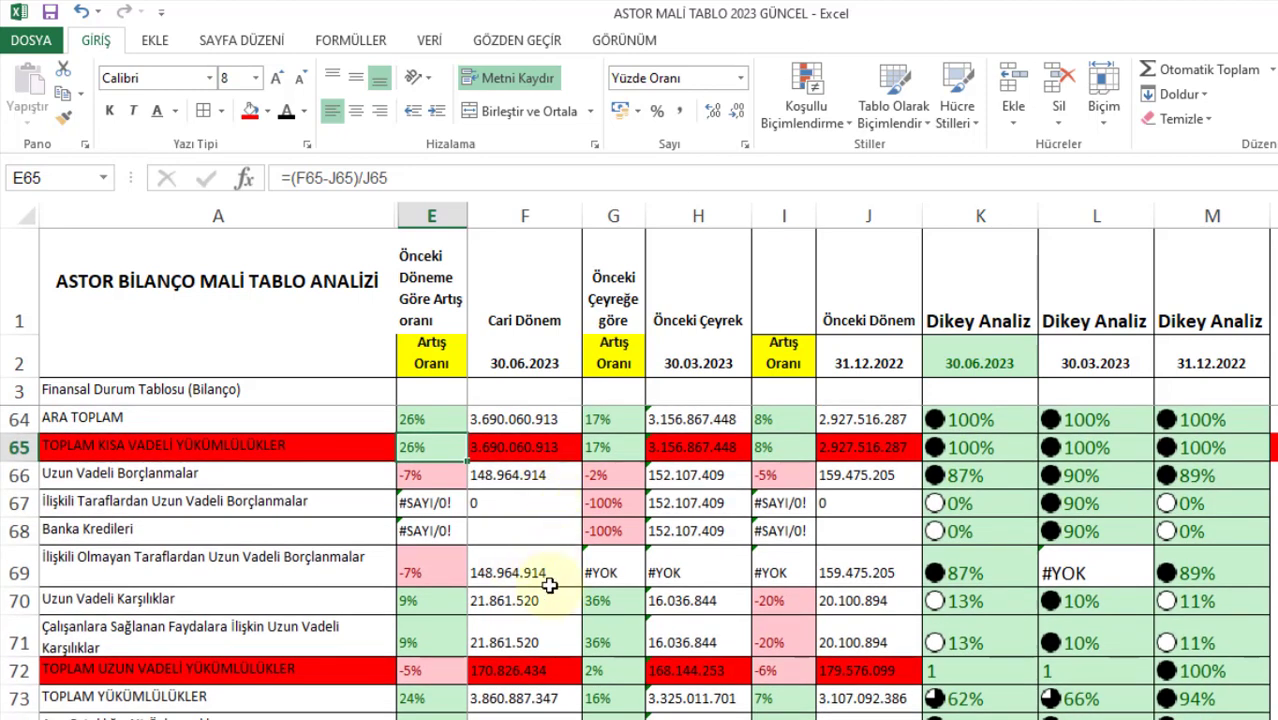
click(507, 668)
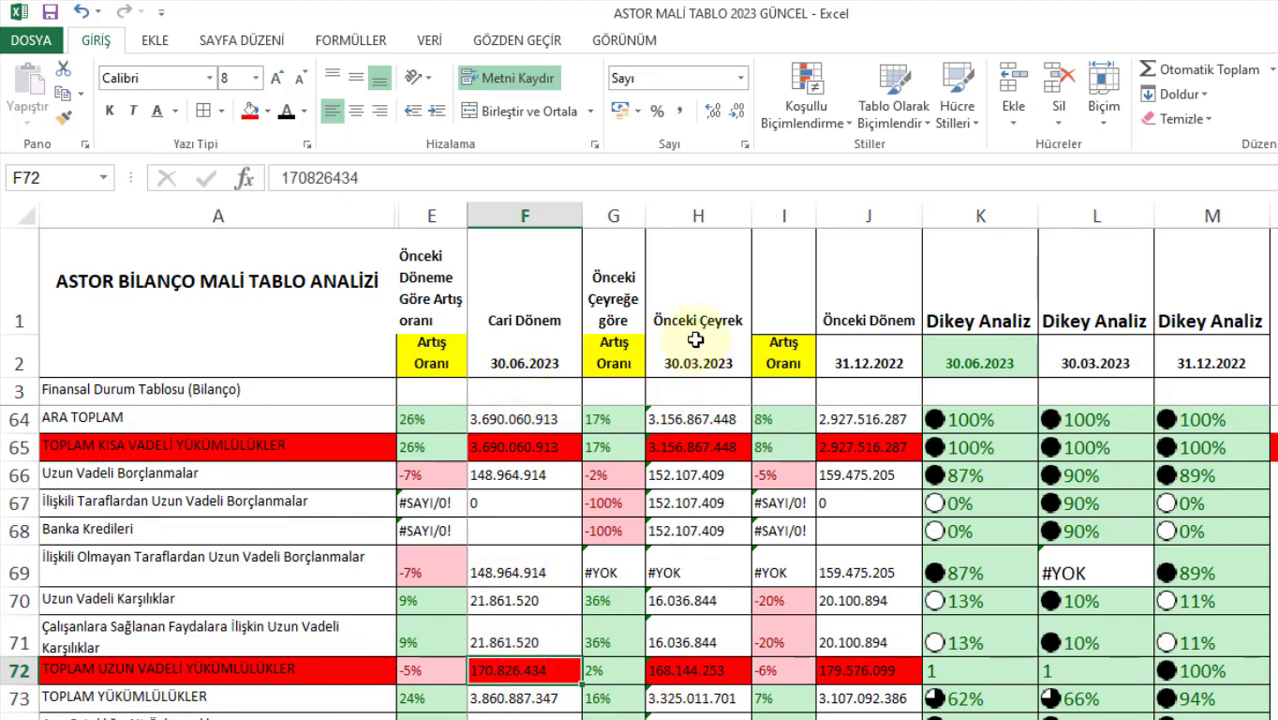
click(731, 675)
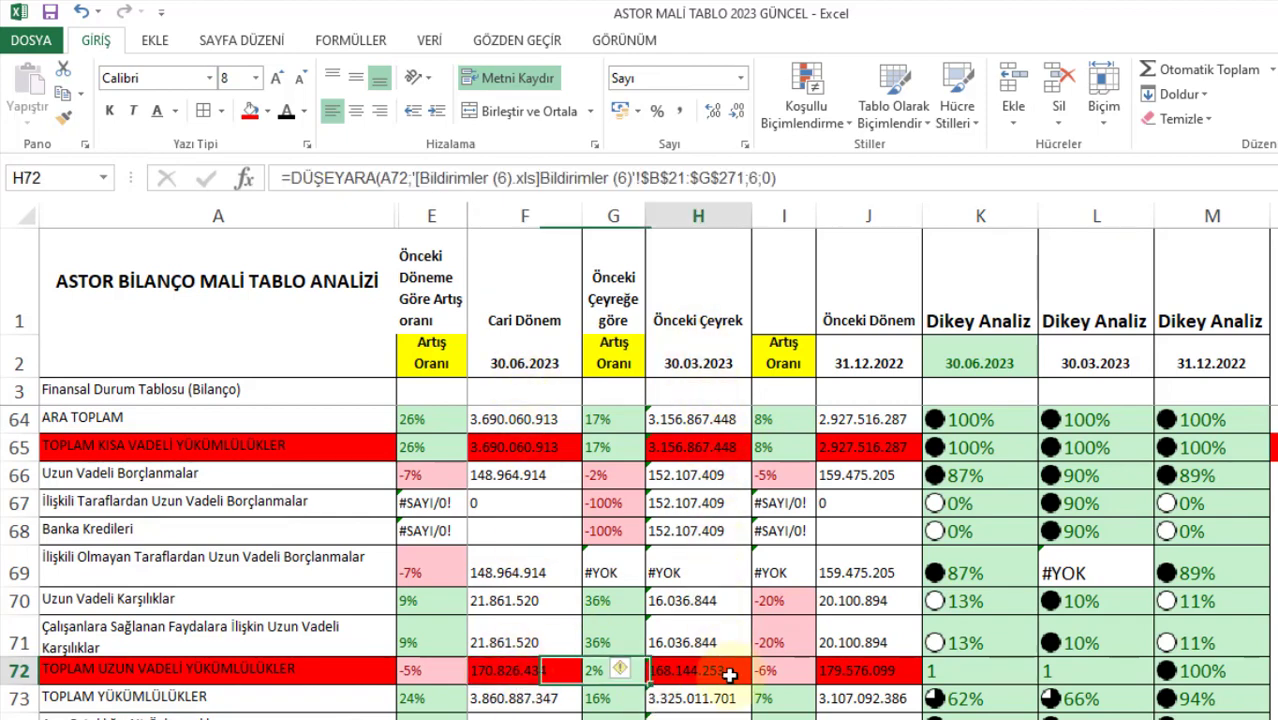
click(594, 673)
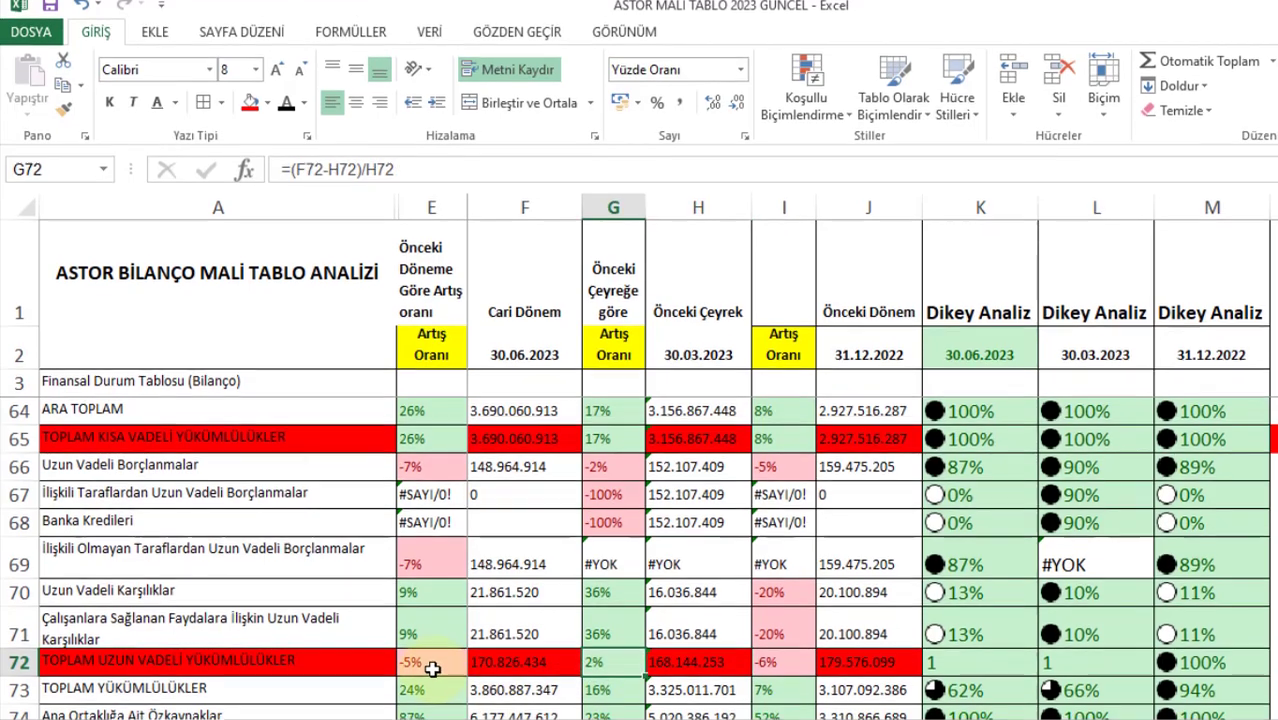
click(438, 669)
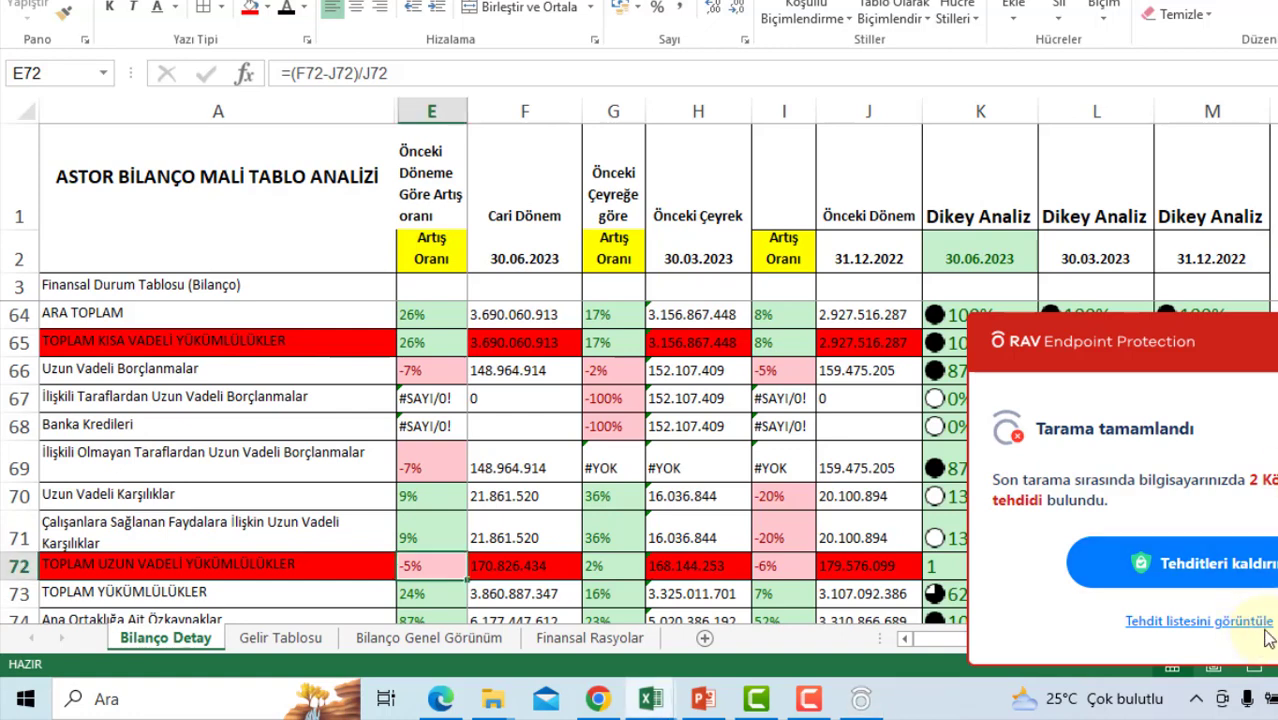
- Clear the antivirus scan notification and select F65 and F72 together to see the combined short- and long-term liabilities
click(1200, 621)
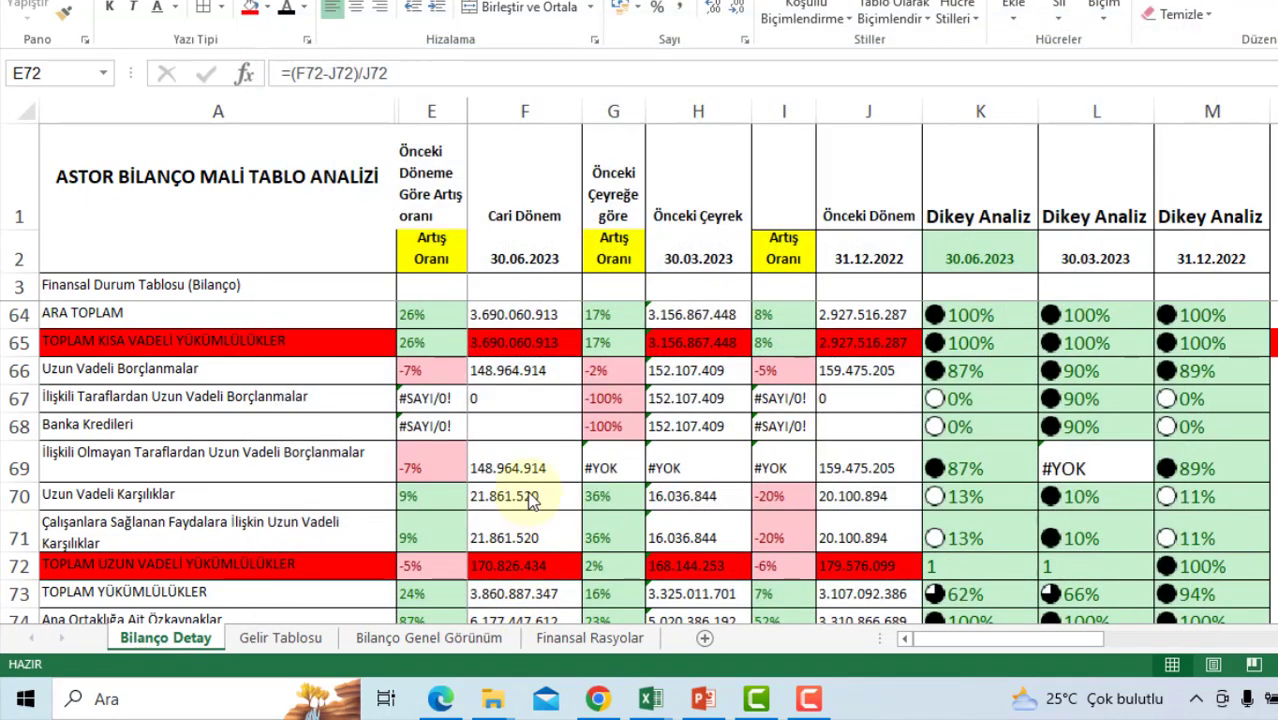
click(511, 345)
ctrl+click(549, 560)
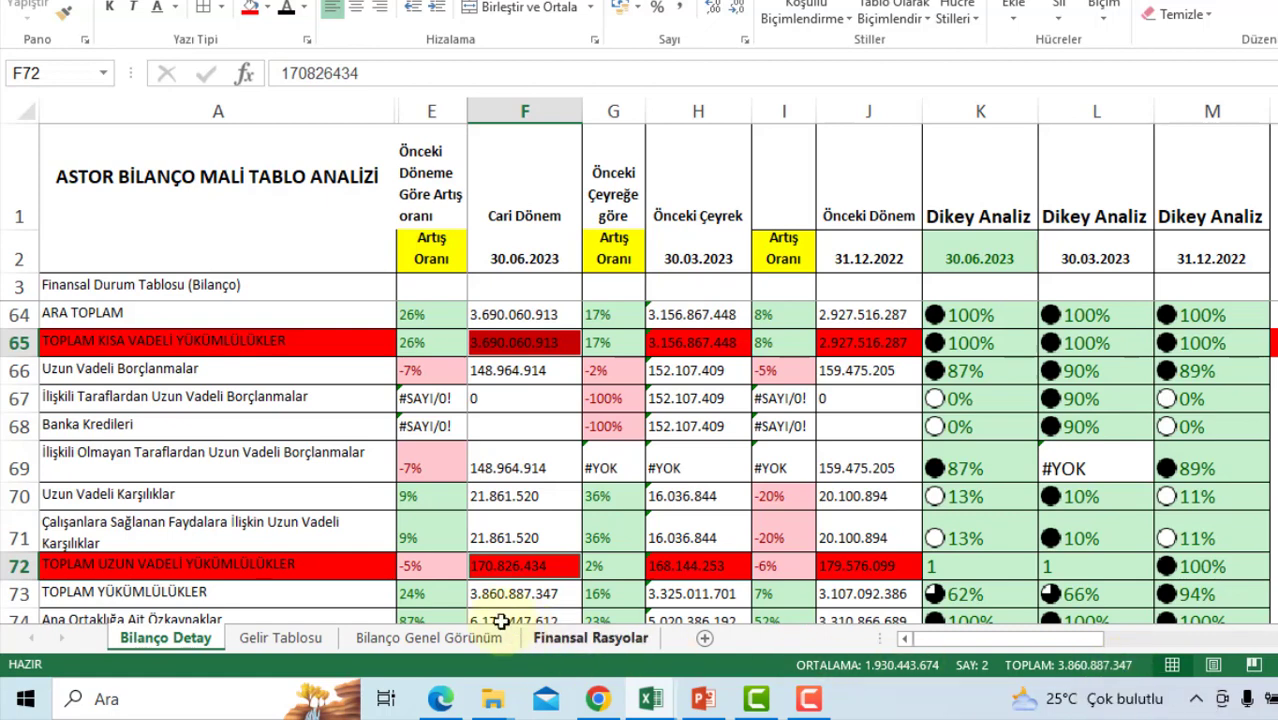
- Check the 2023-06 ÖZ KAYNAKLAR amount in I8 of the Bilanço Genel Görünüm sheet and return to Bilanço Detay
click(395, 642)
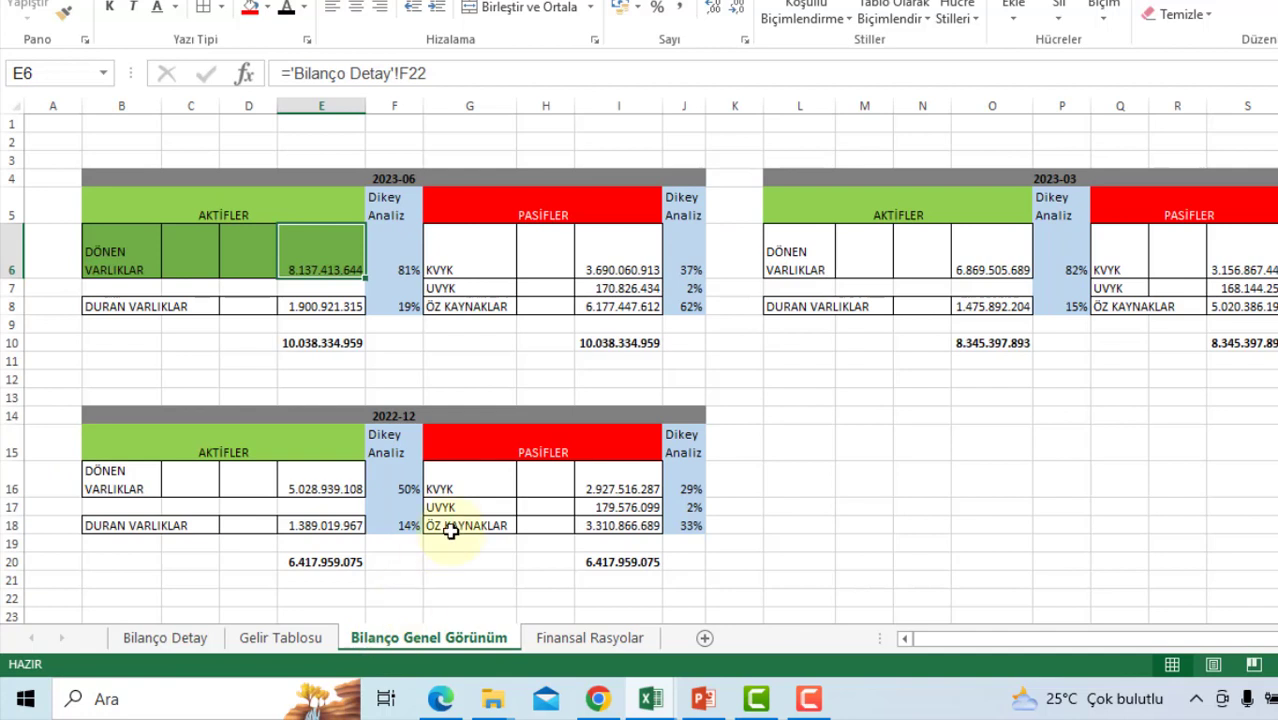
click(603, 308)
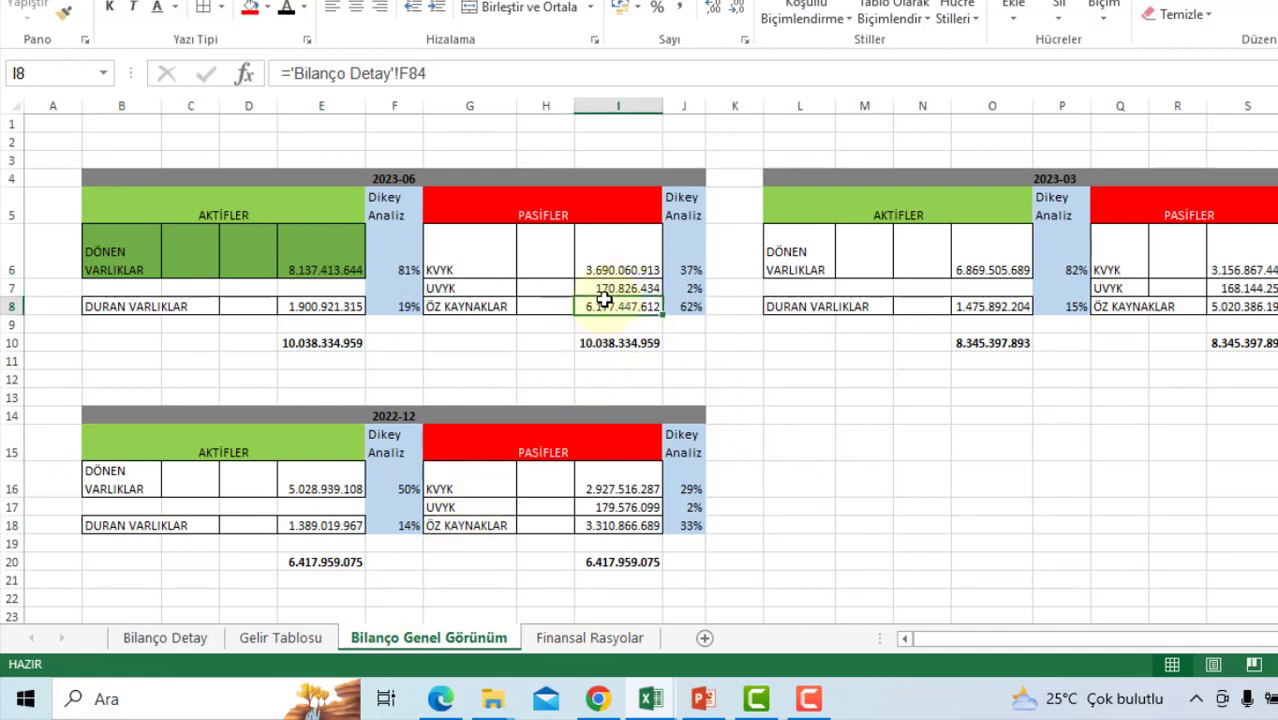
click(165, 640)
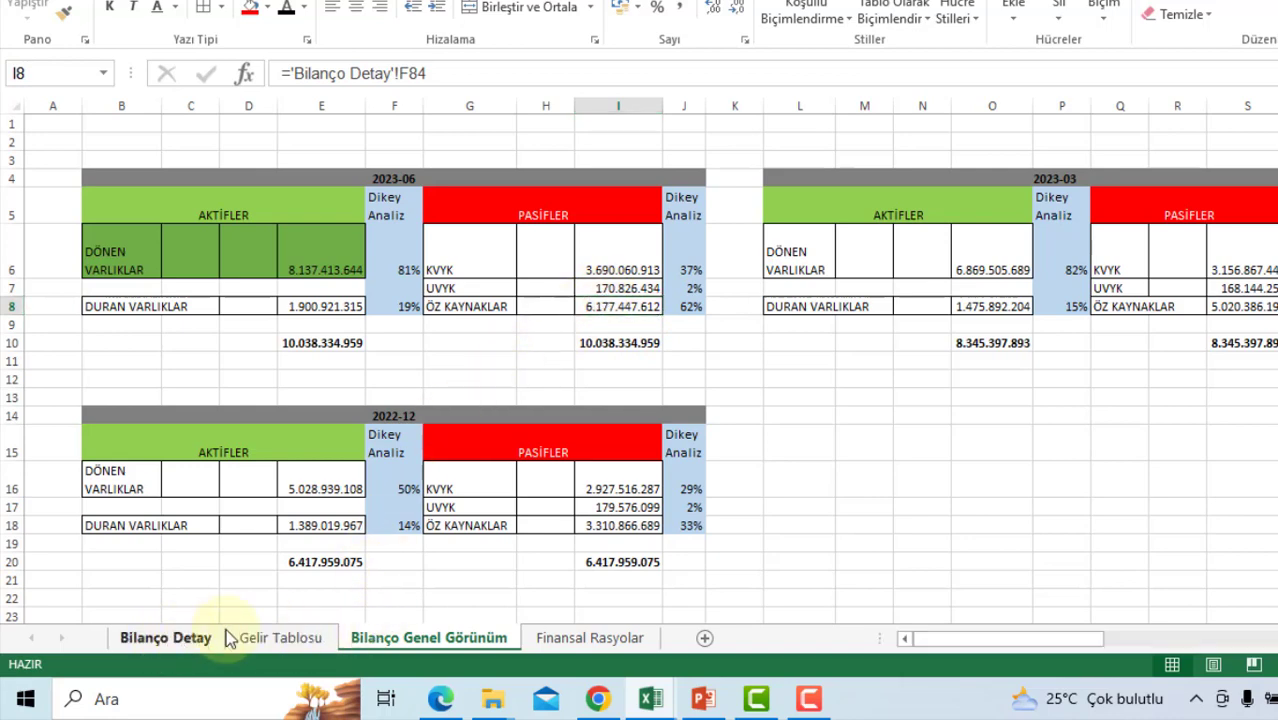
- Compare the Ana Ortaklığa Ait Özkaynaklar amounts across F74 to J74, and check the growth rate in E74
scroll(400, 460, down, 2)
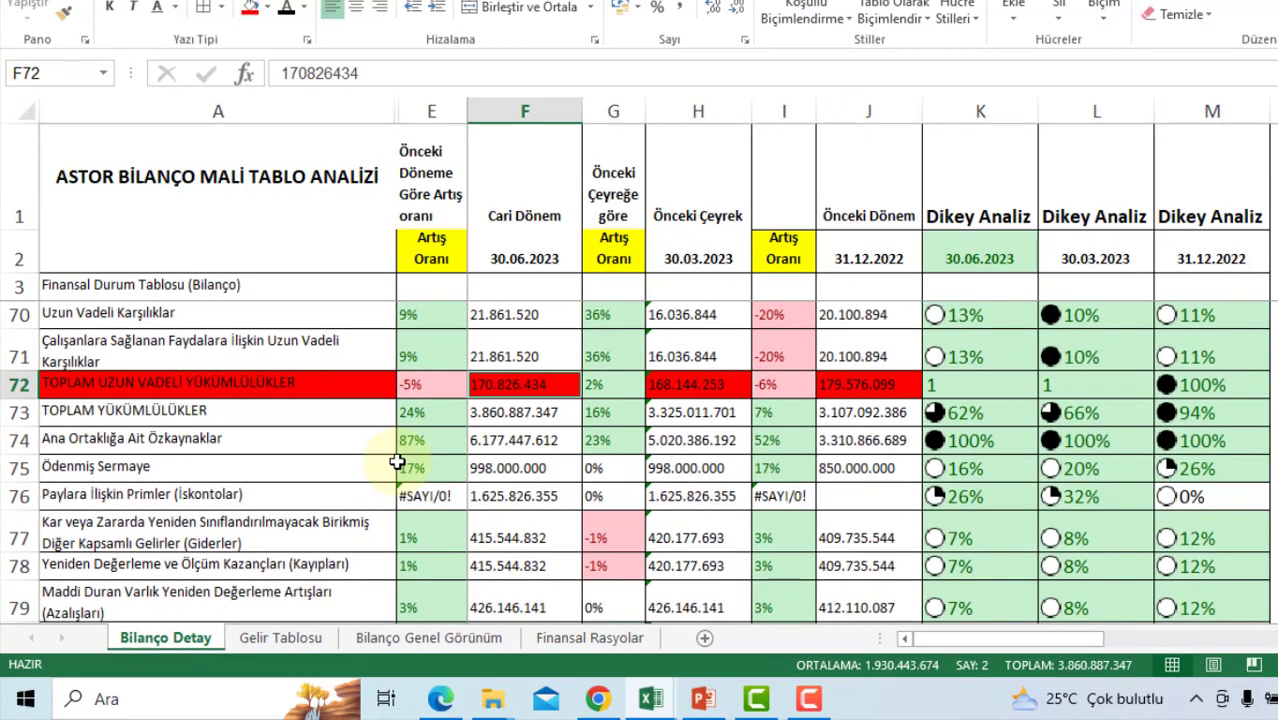
scroll(397, 461, down, 2)
scroll(397, 460, up, 2)
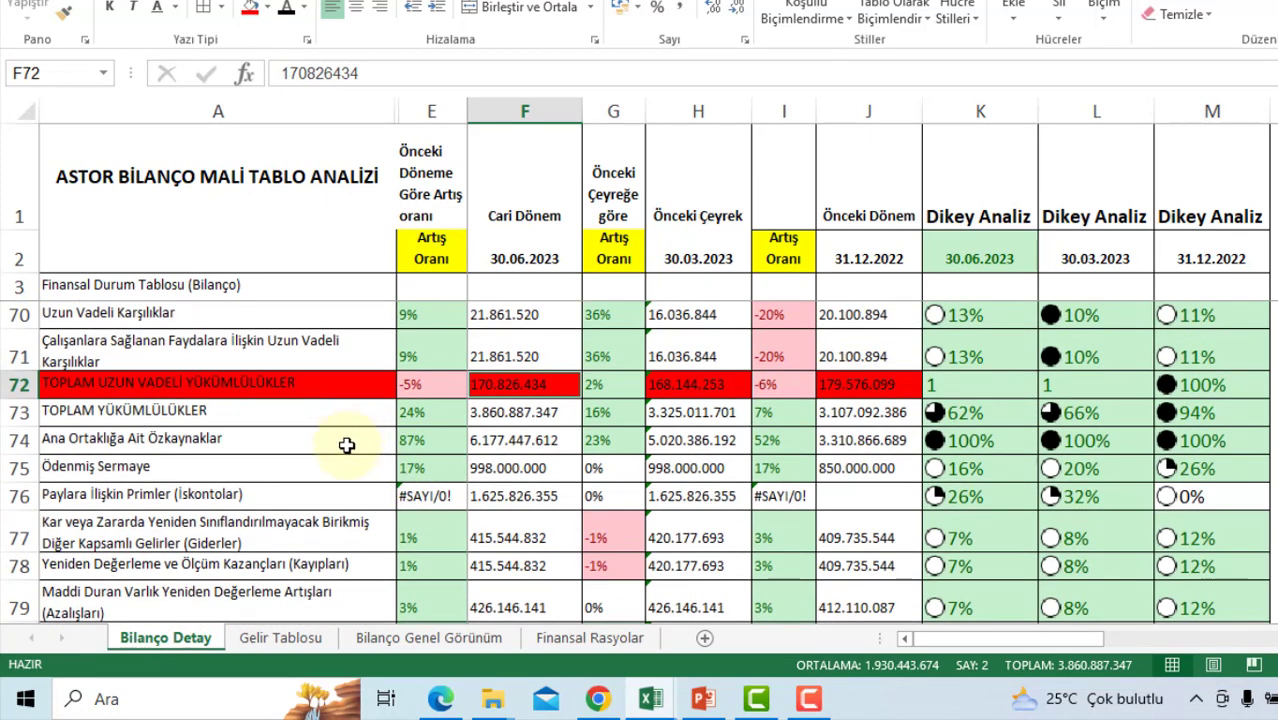
click(513, 440)
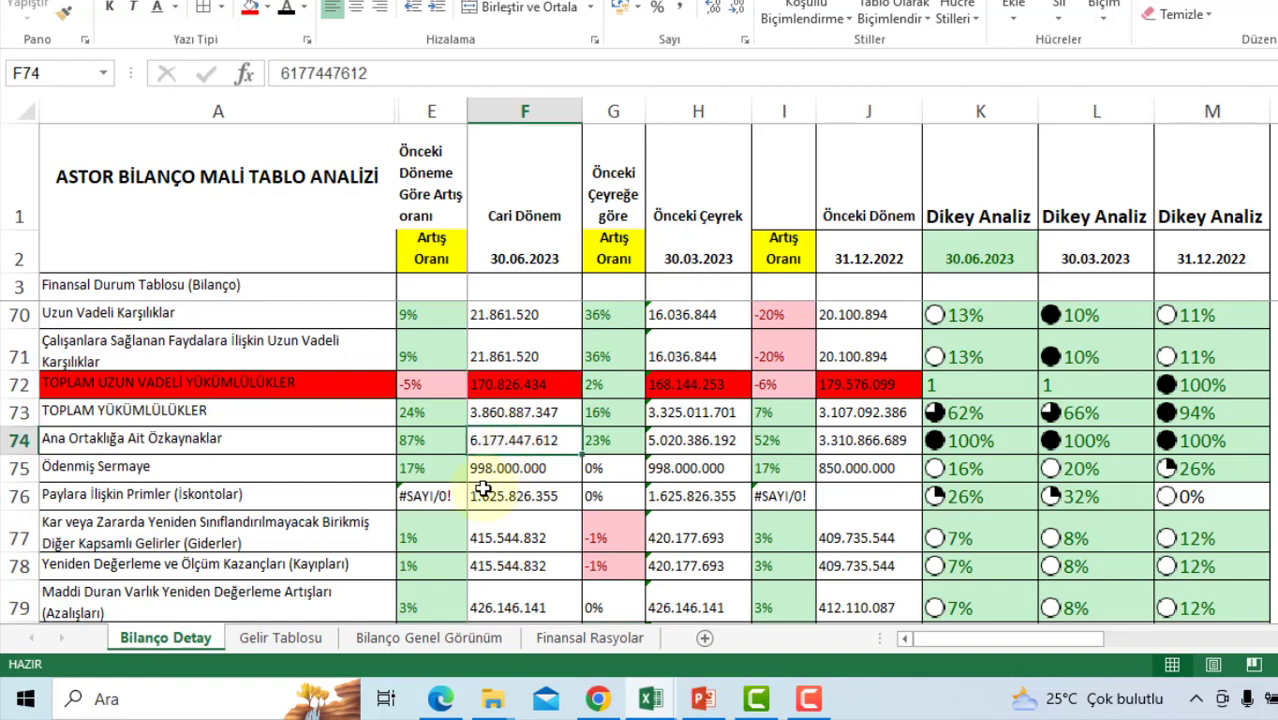
click(713, 446)
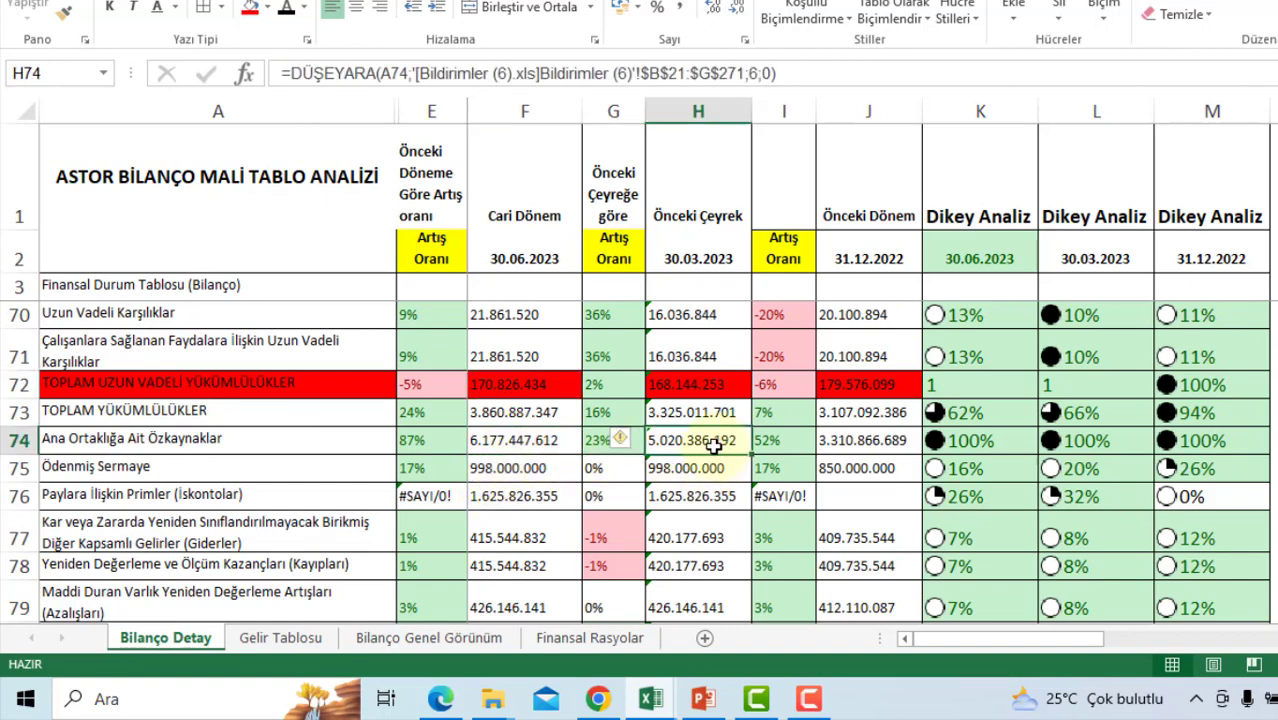
click(540, 446)
click(435, 447)
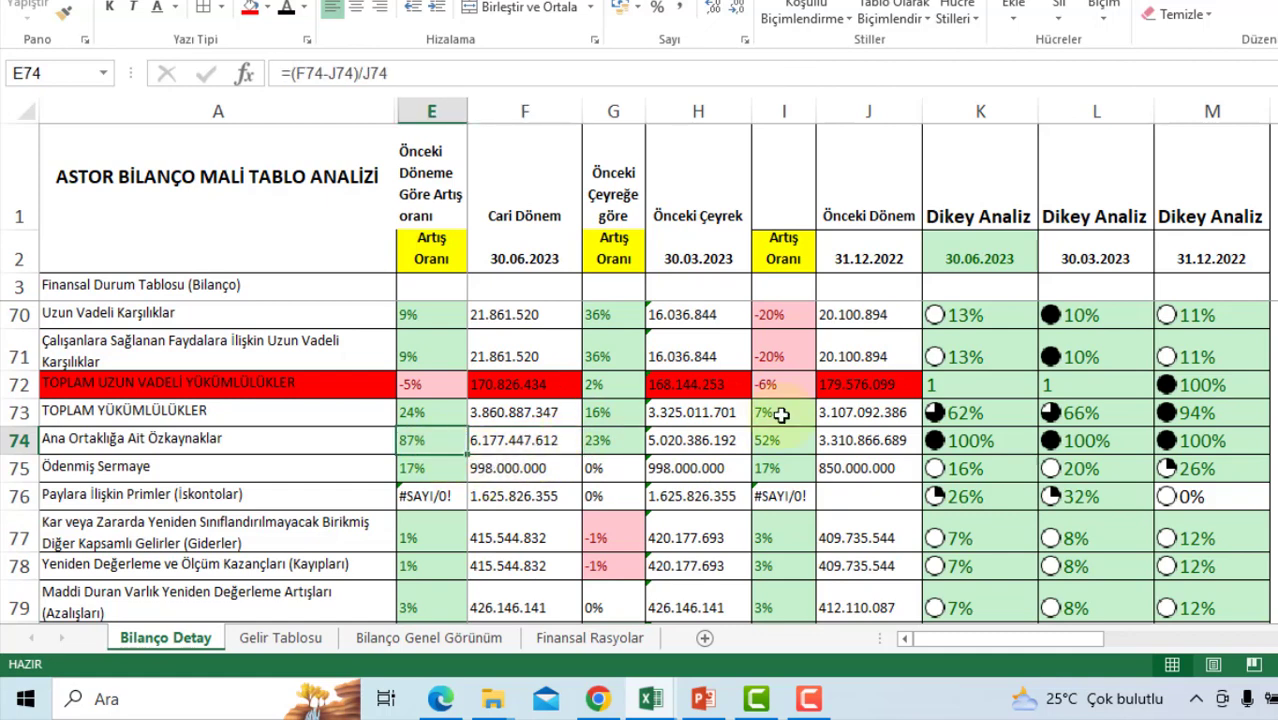
drag(893, 440, 785, 440)
drag(571, 431, 512, 432)
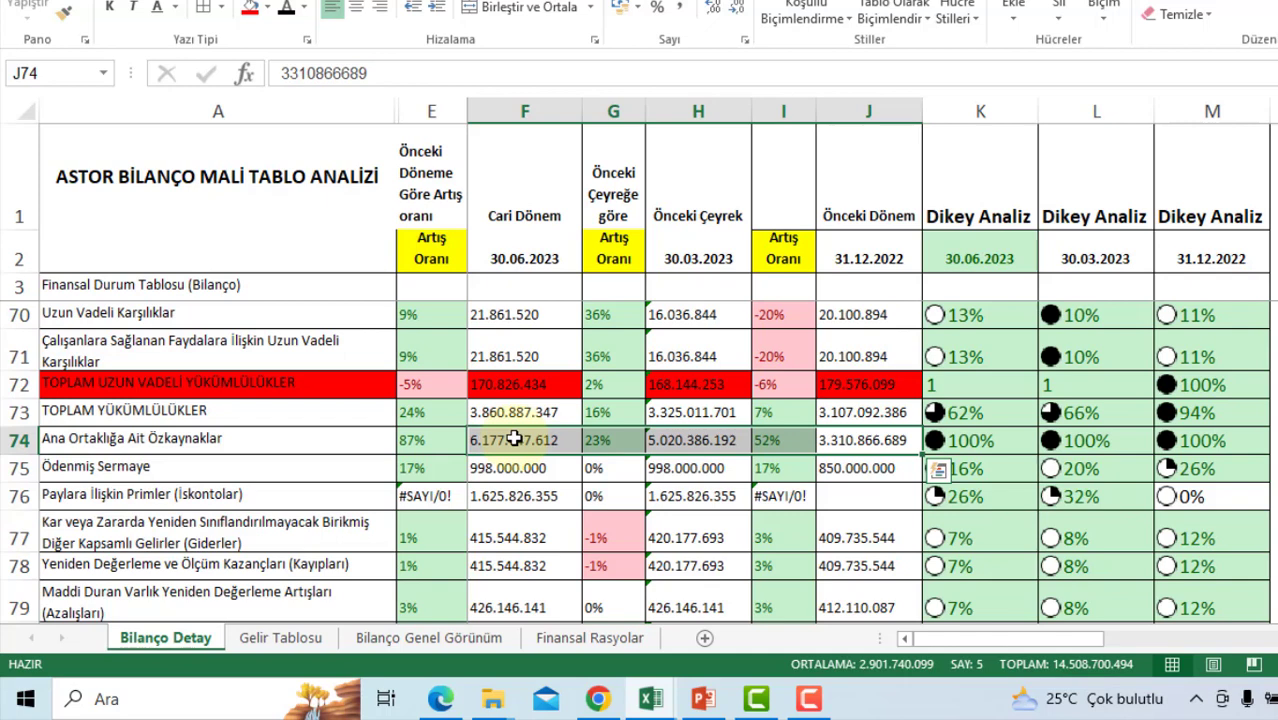
- Apply a yellow fill to the Ana Ortaklığa Ait Özkaynaklar growth rate in E74
click(440, 440)
click(303, 7)
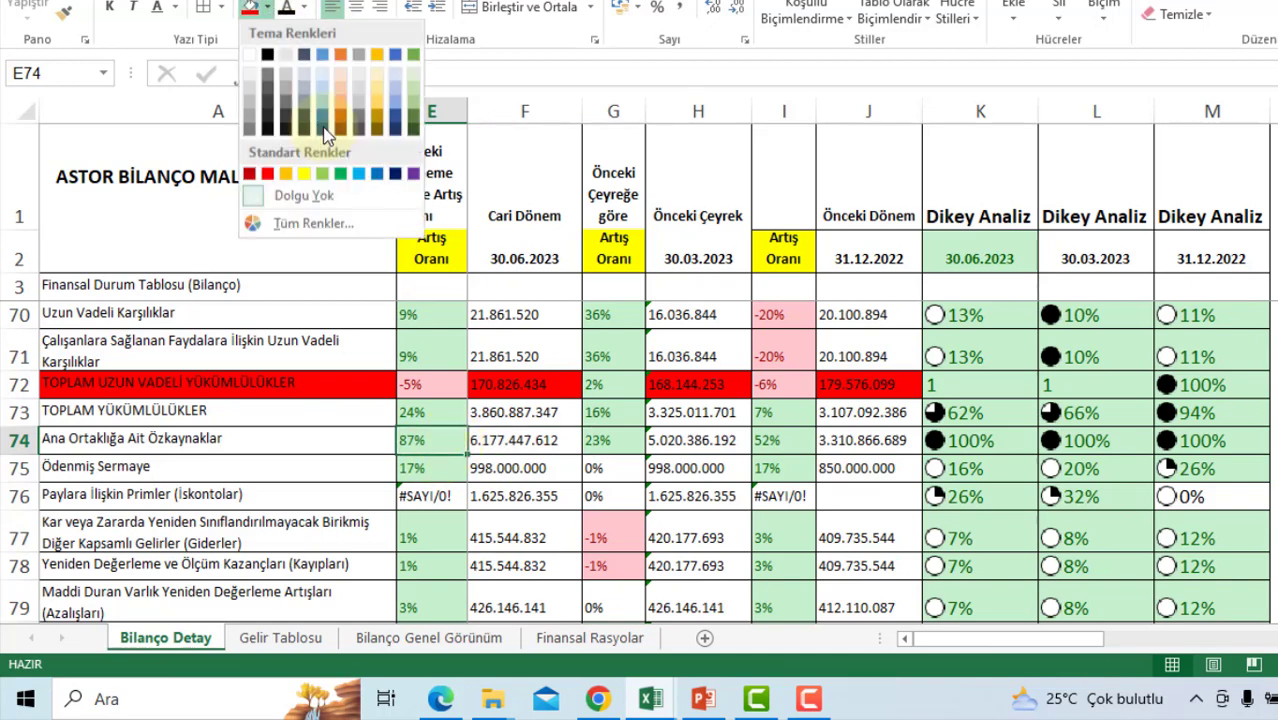
click(305, 172)
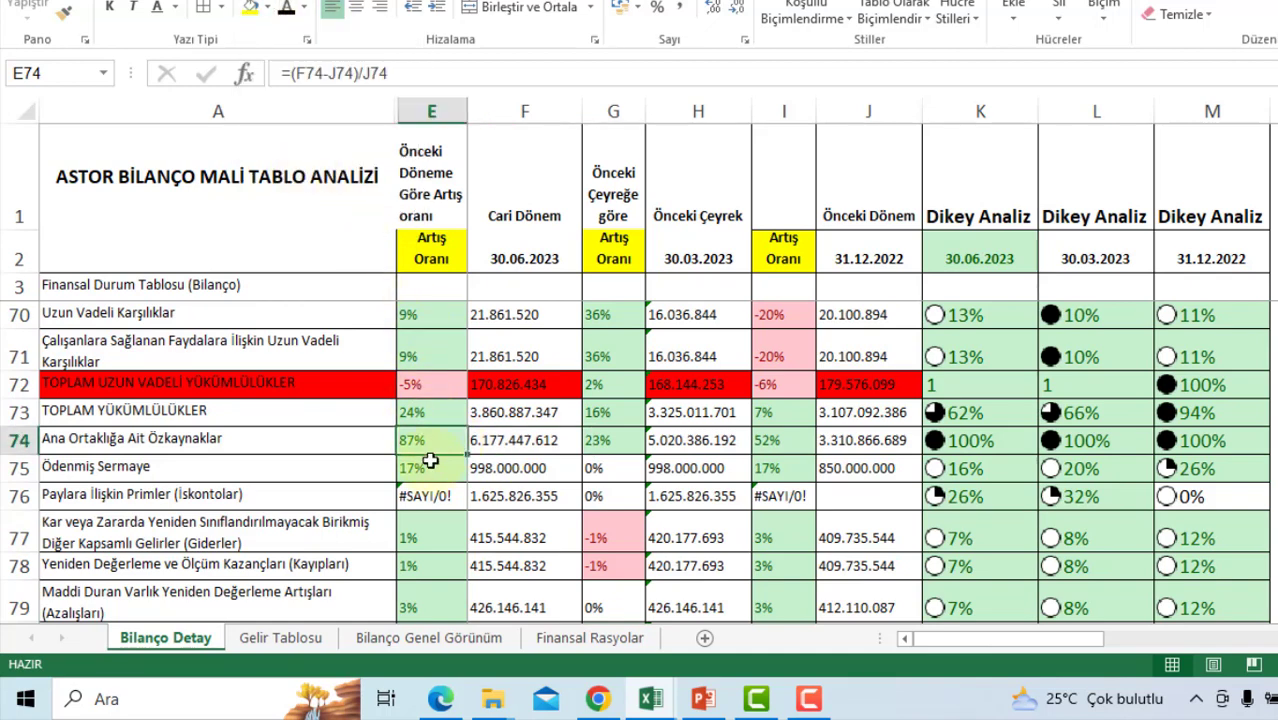
- Compare the Ödenmiş Sermaye amounts for 31.12.2022 and 30.06.2023 in J75 and F75
click(871, 463)
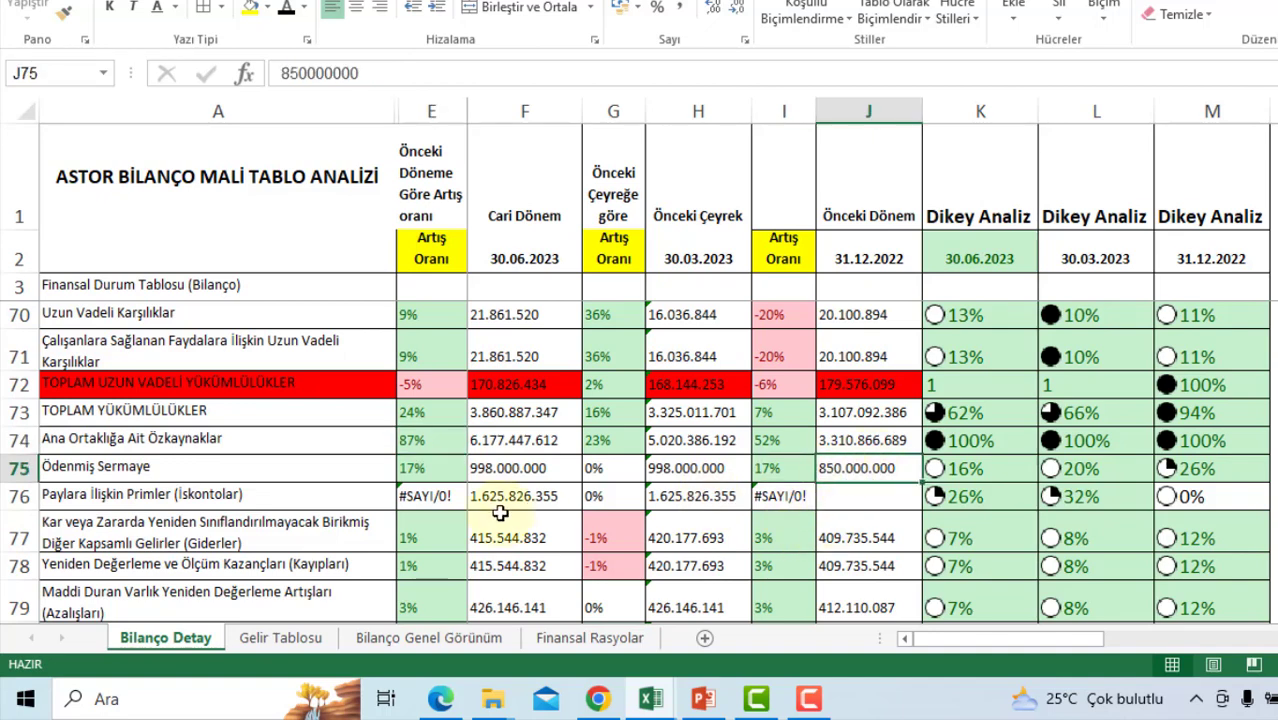
click(503, 473)
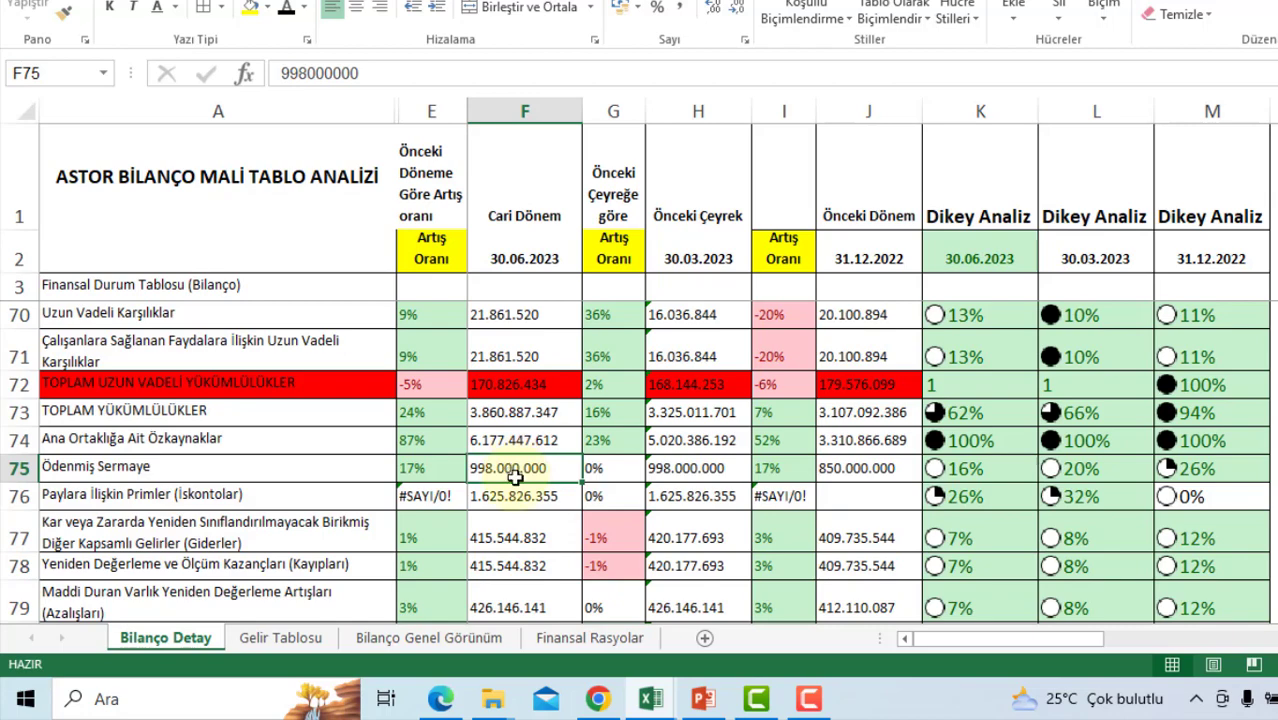
- Compare the Net Dönem Karı veya Zararı amounts in F83 and H83, and check the growth rates in G83 and E83
scroll(513, 478, down, 1)
scroll(526, 471, down, 1)
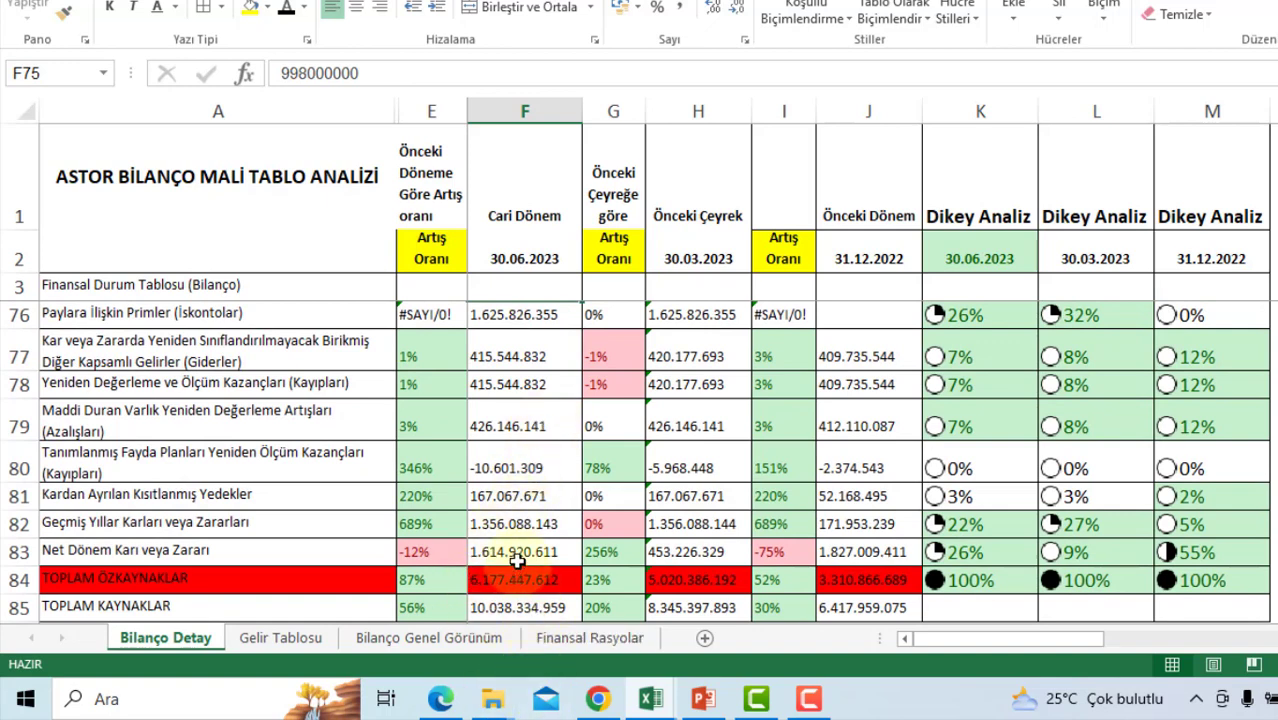
click(517, 556)
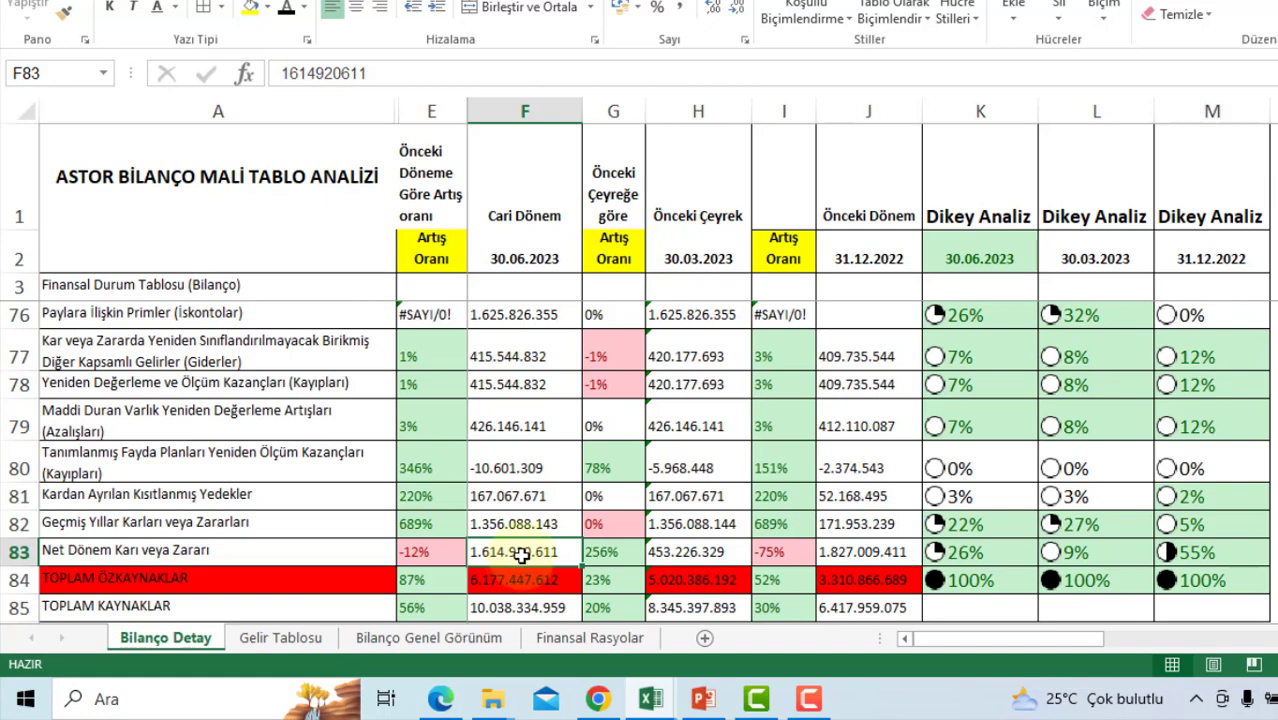
click(657, 558)
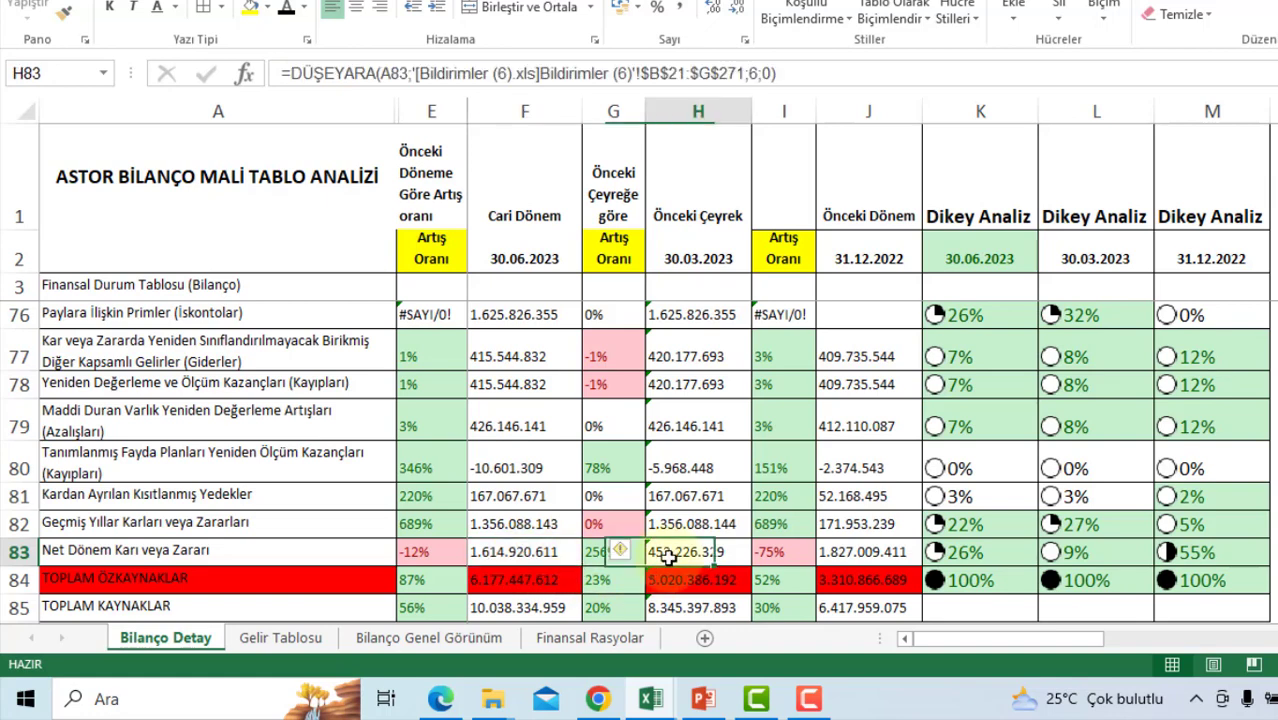
click(593, 554)
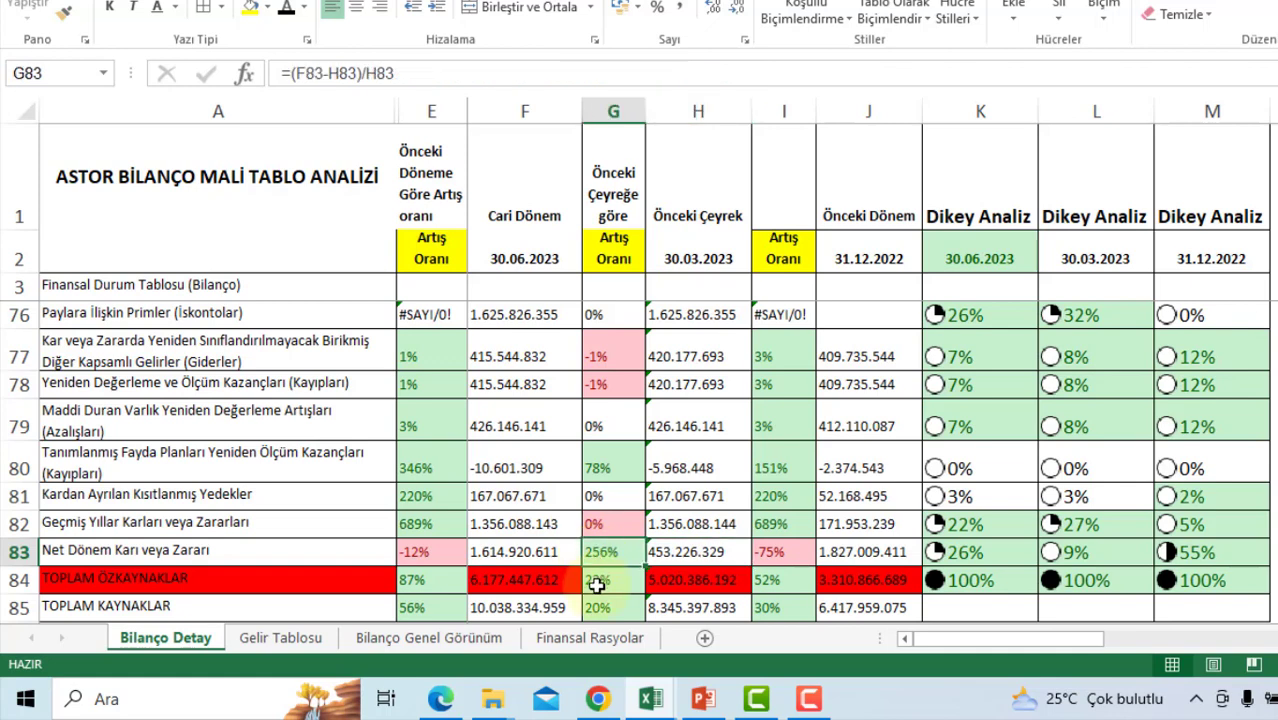
click(680, 558)
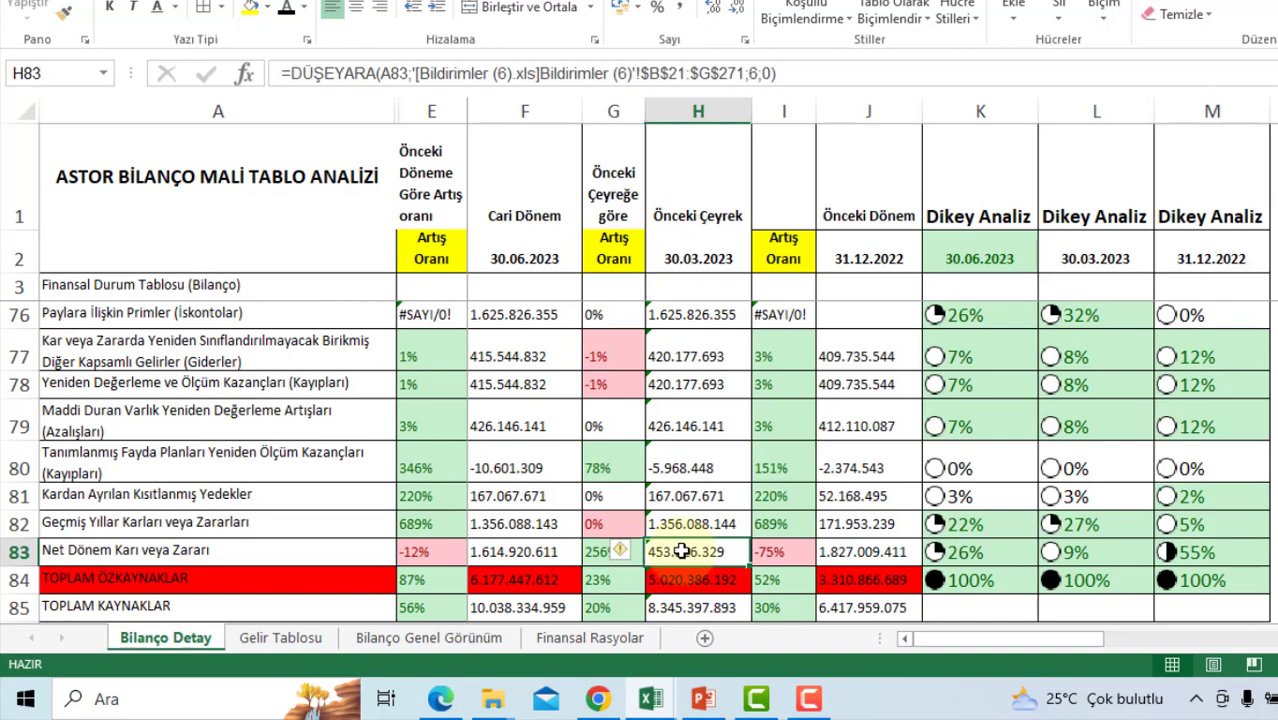
click(558, 554)
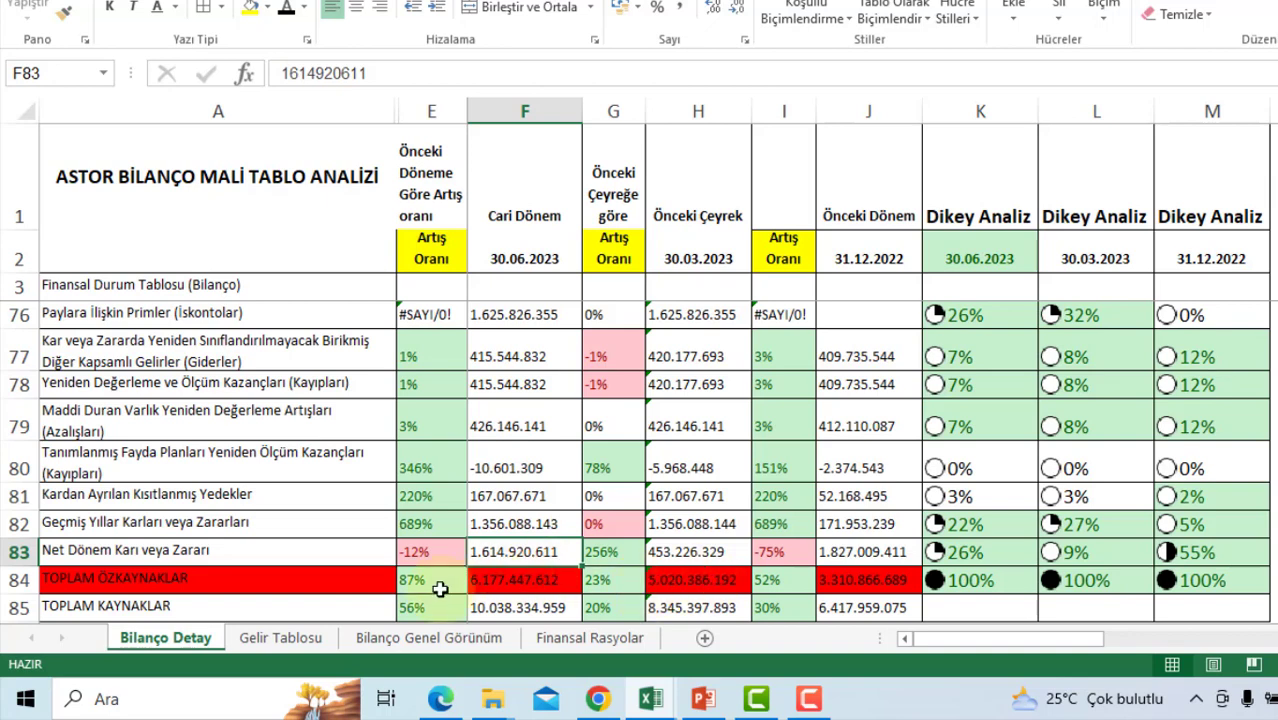
click(451, 551)
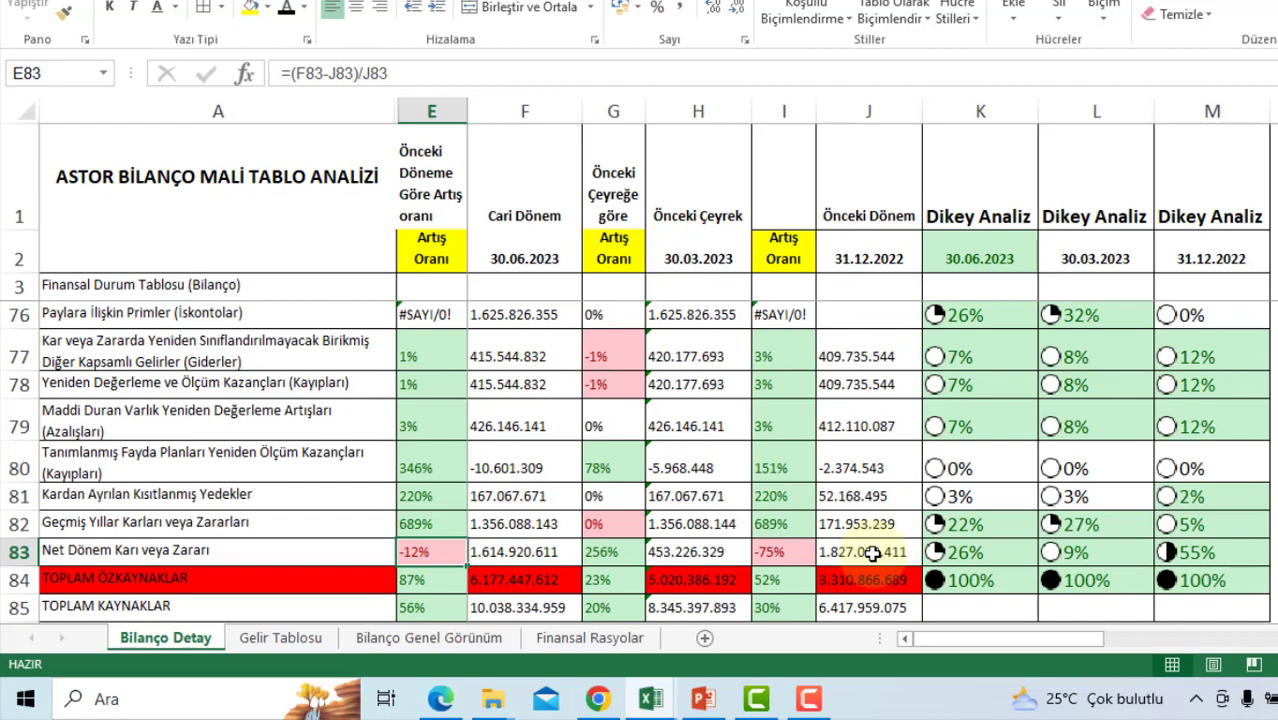
- Check the Nakit ve Nakit Benzerleri quarterly growth rate in G6 and return to the Net Dönem Karı veya Zararı amount in F83
drag(525, 258, 543, 538)
click(598, 371)
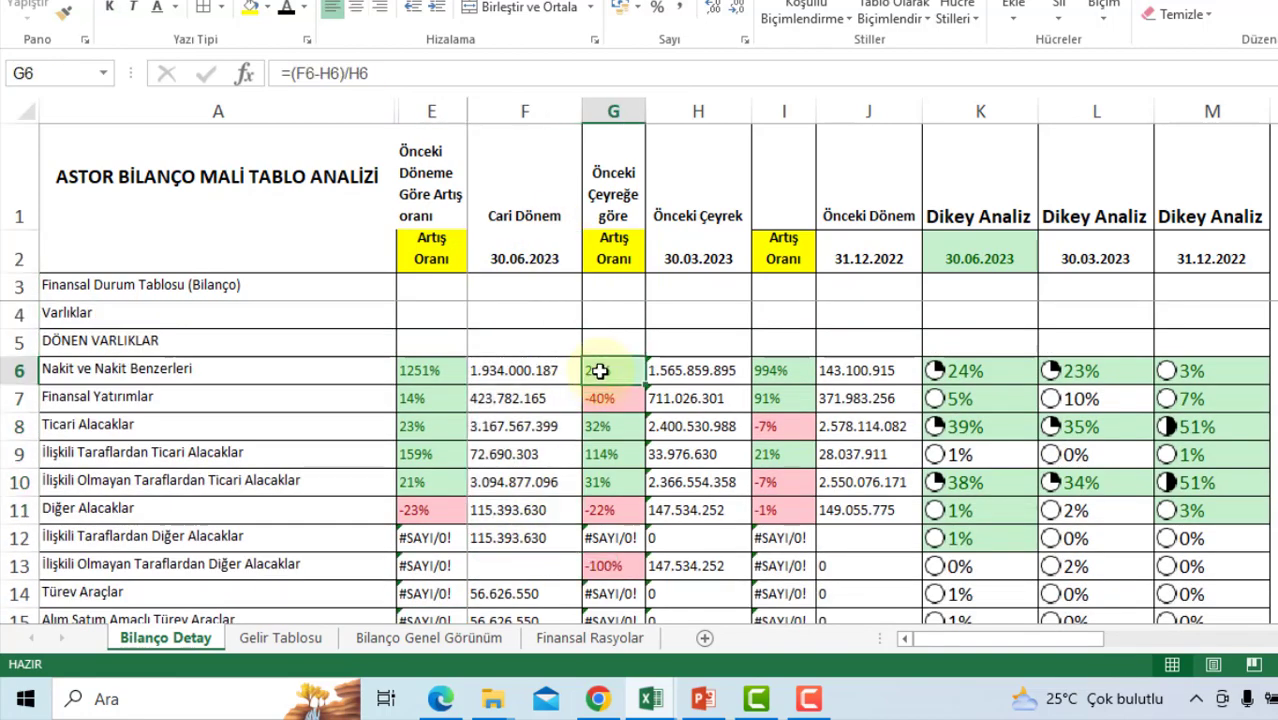
scroll(703, 323, down, 20)
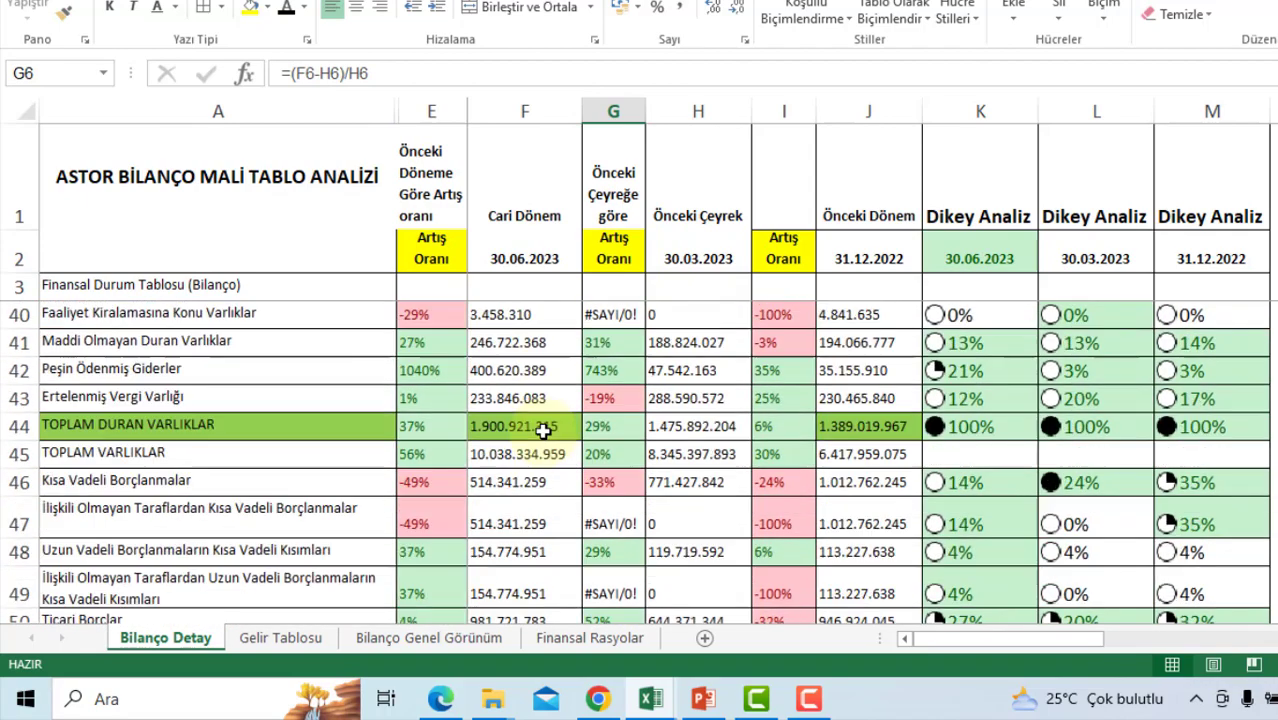
scroll(566, 430, down, 6)
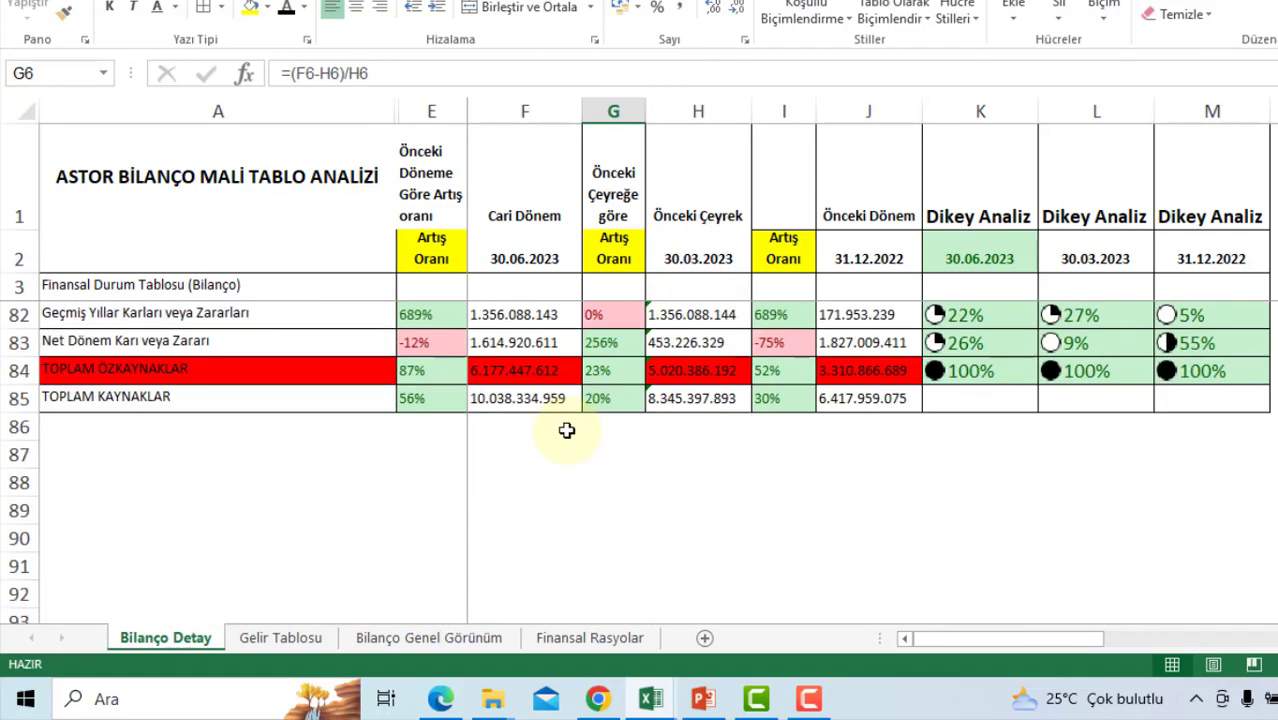
click(518, 340)
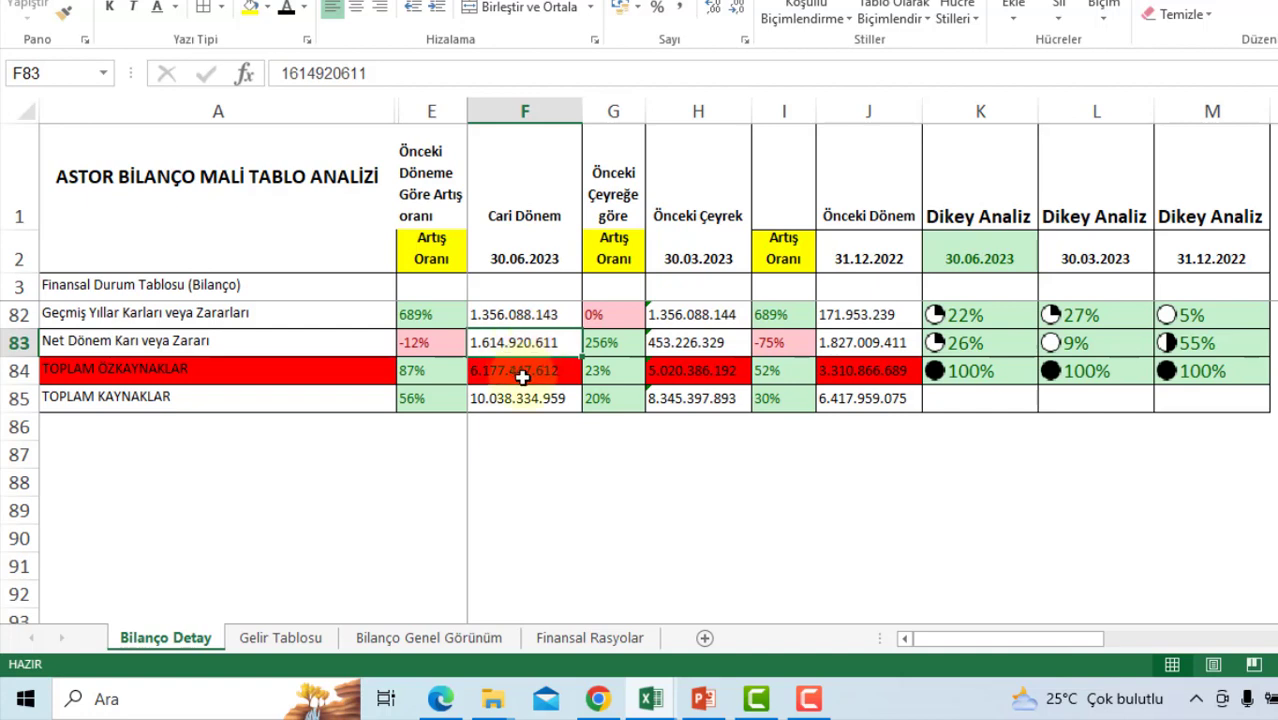
- Compare the TOPLAM ÖZKAYNAKLAR amounts in F84 and J84, and check the growth rates in I84, G84 and E84
click(518, 374)
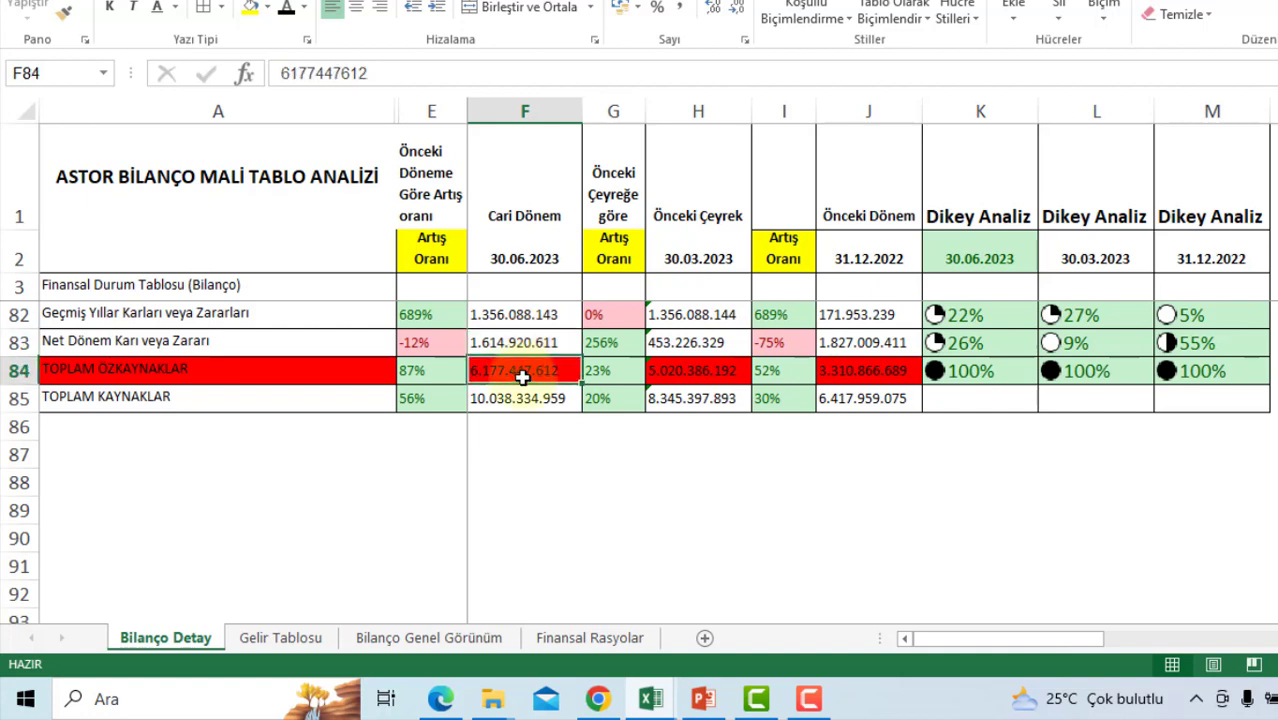
click(788, 372)
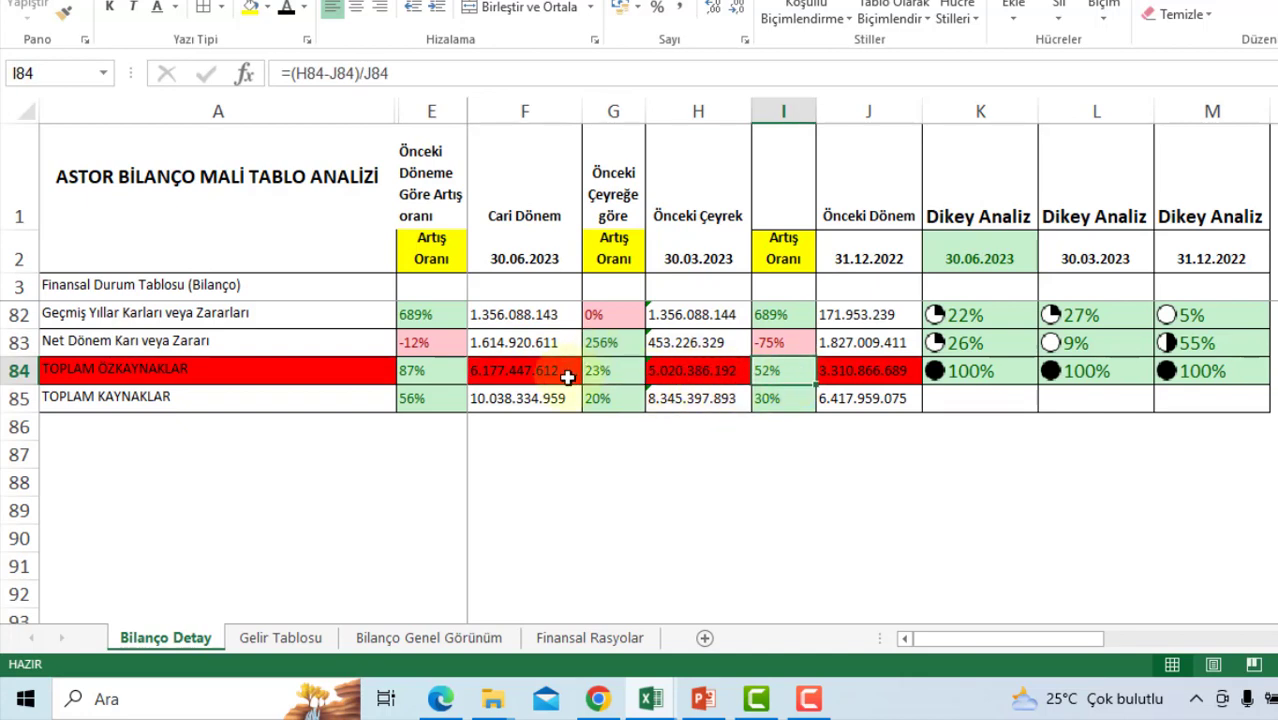
click(622, 371)
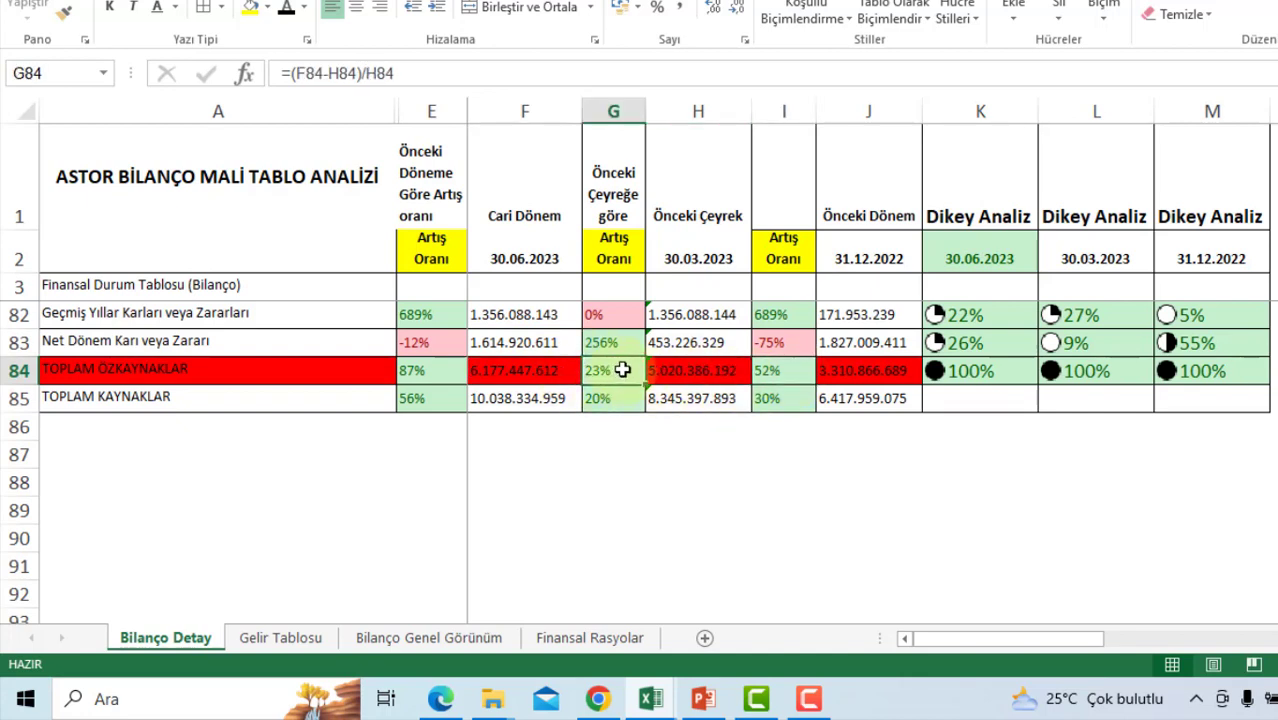
click(432, 371)
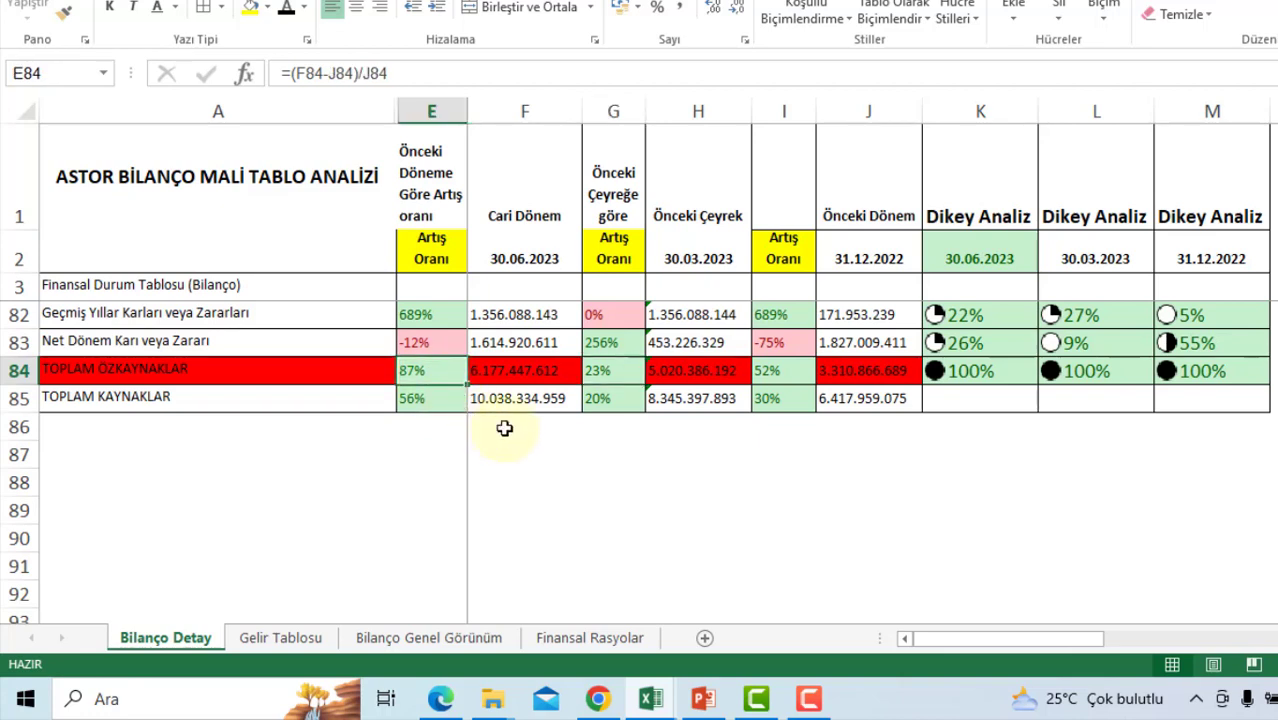
click(862, 372)
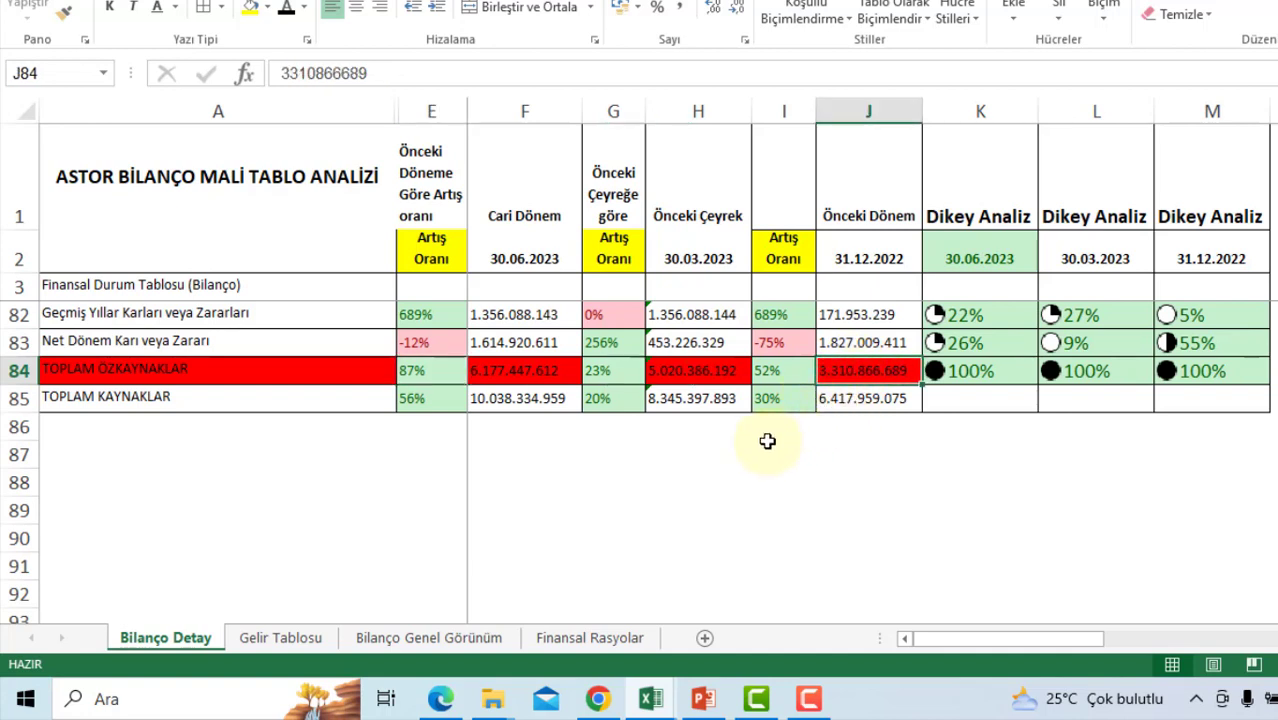
- Compare the Nakit ve Nakit Benzerleri amounts for 31.12.2022 and 30.06.2023 in J6 and F6
scroll(767, 441, up, 9)
scroll(767, 445, up, 15)
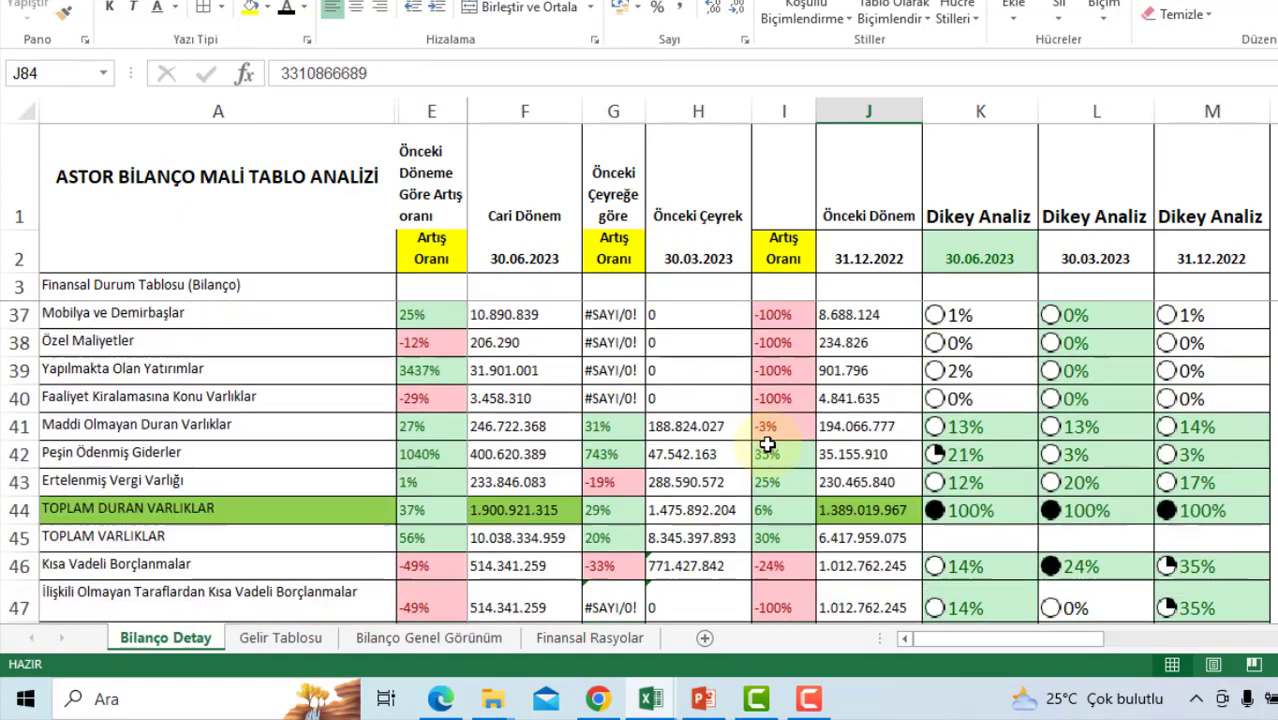
scroll(747, 462, up, 2)
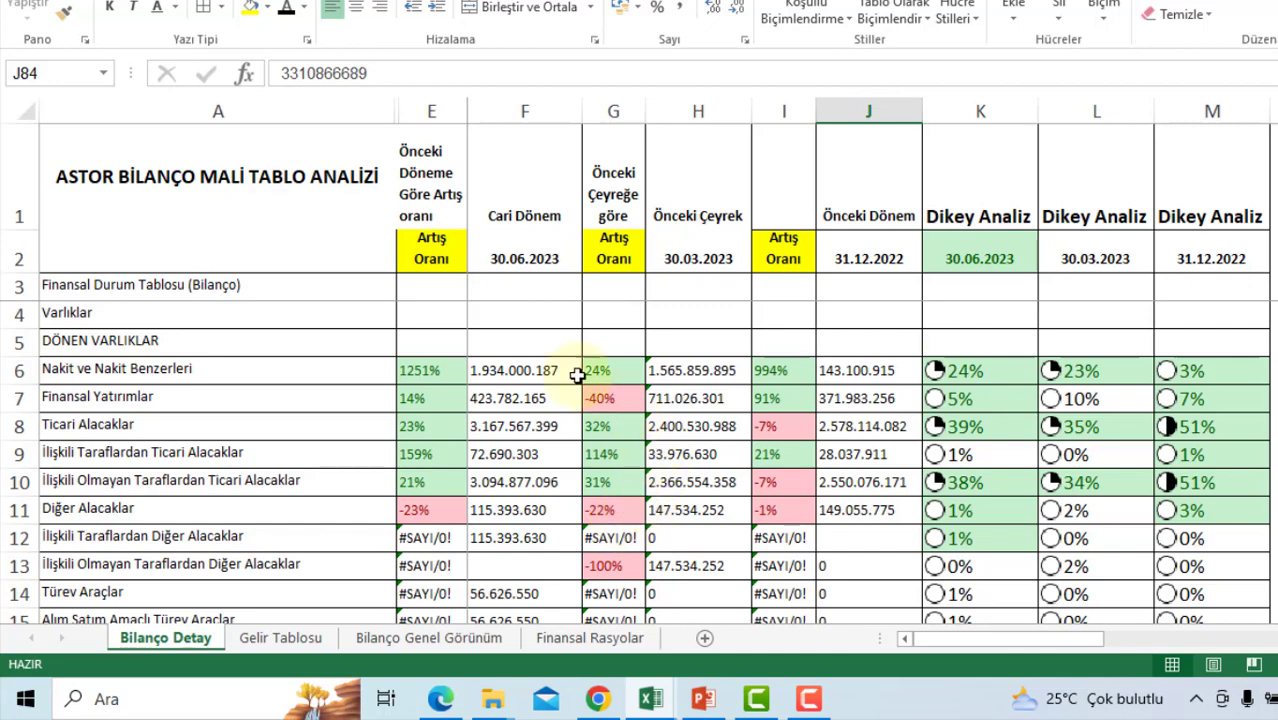
click(848, 373)
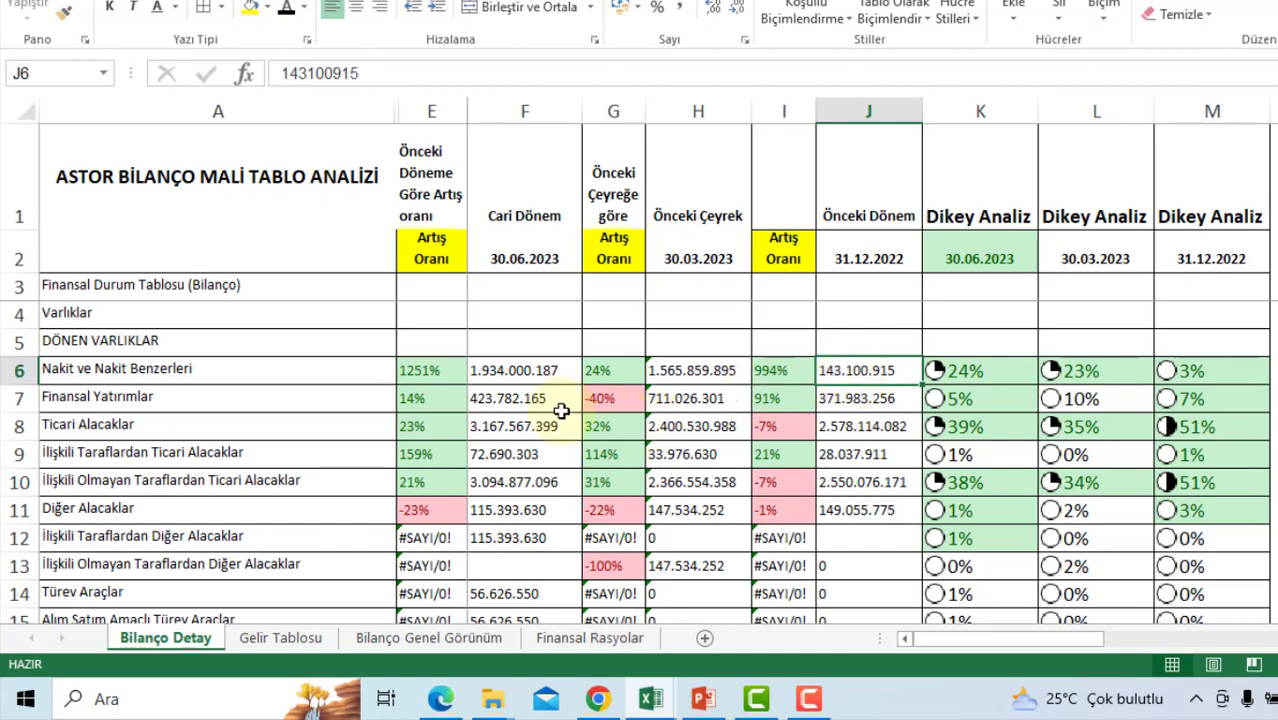
click(510, 366)
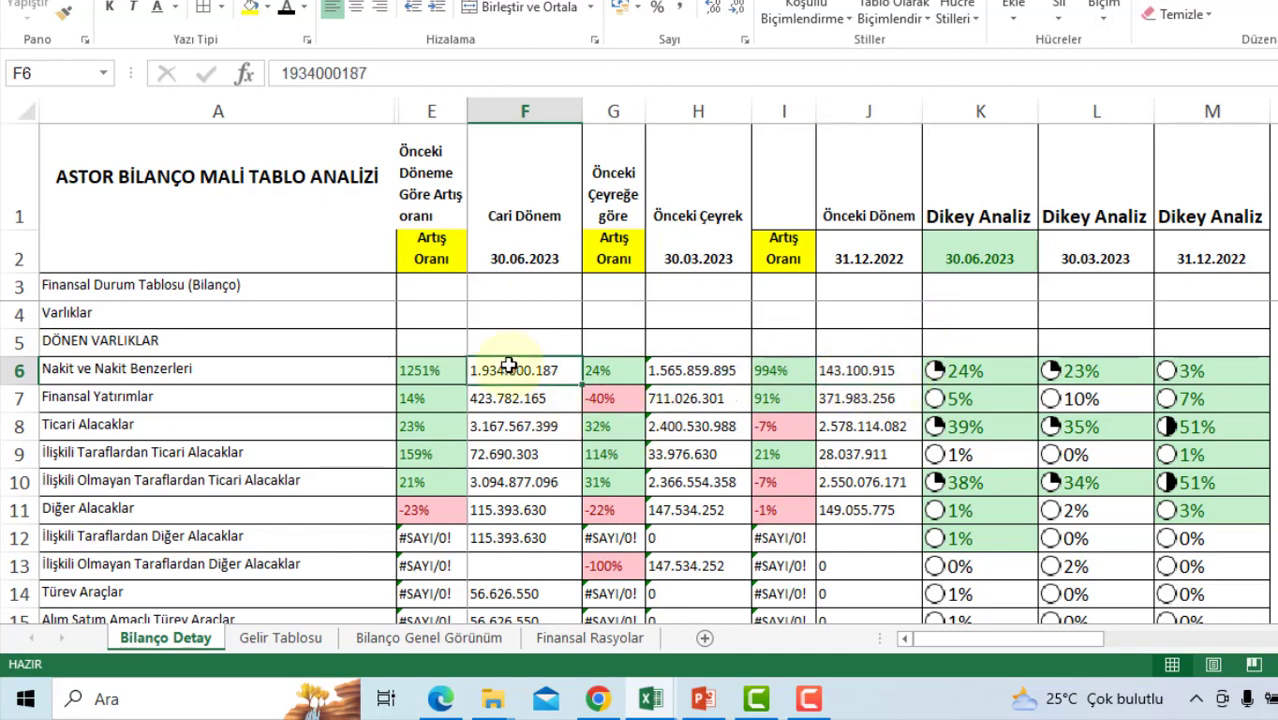
- Review the current and non-current asset rows and continue into the short-term liabilities, down to Diğer Kısa Vadeli Yükümlülükler
scroll(510, 366, down, 3)
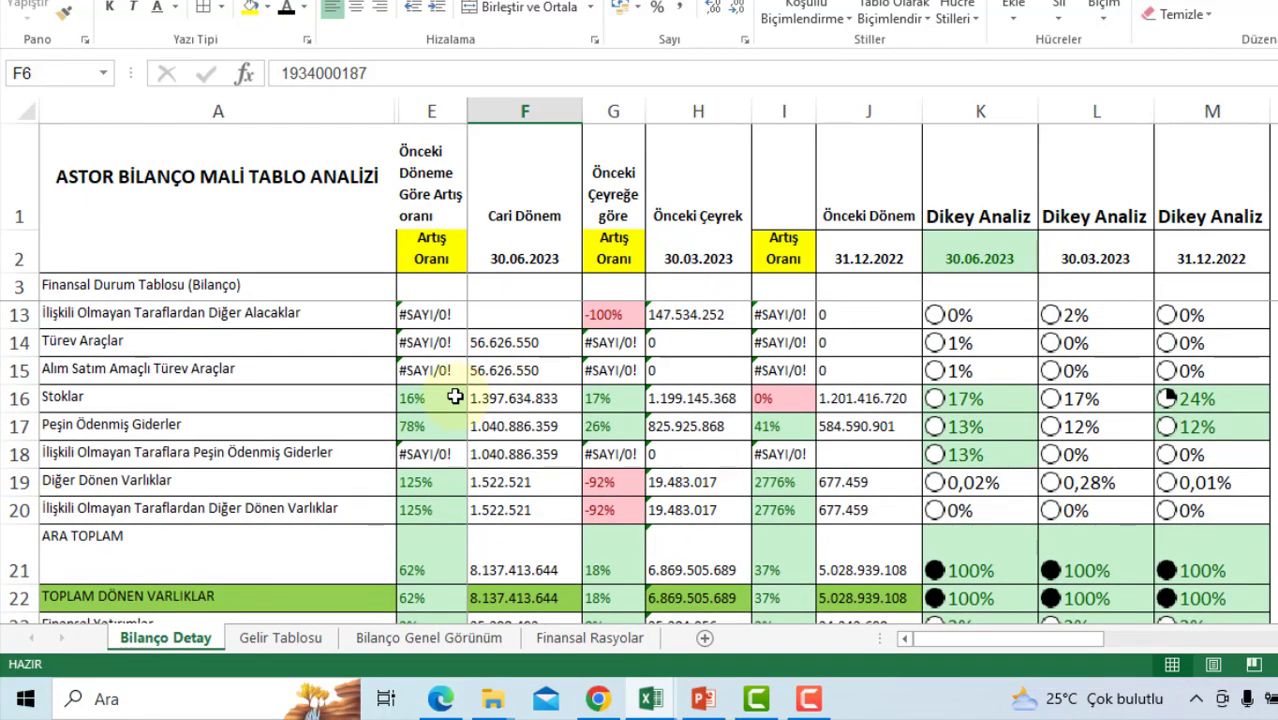
scroll(456, 392, down, 2)
scroll(456, 392, down, 4)
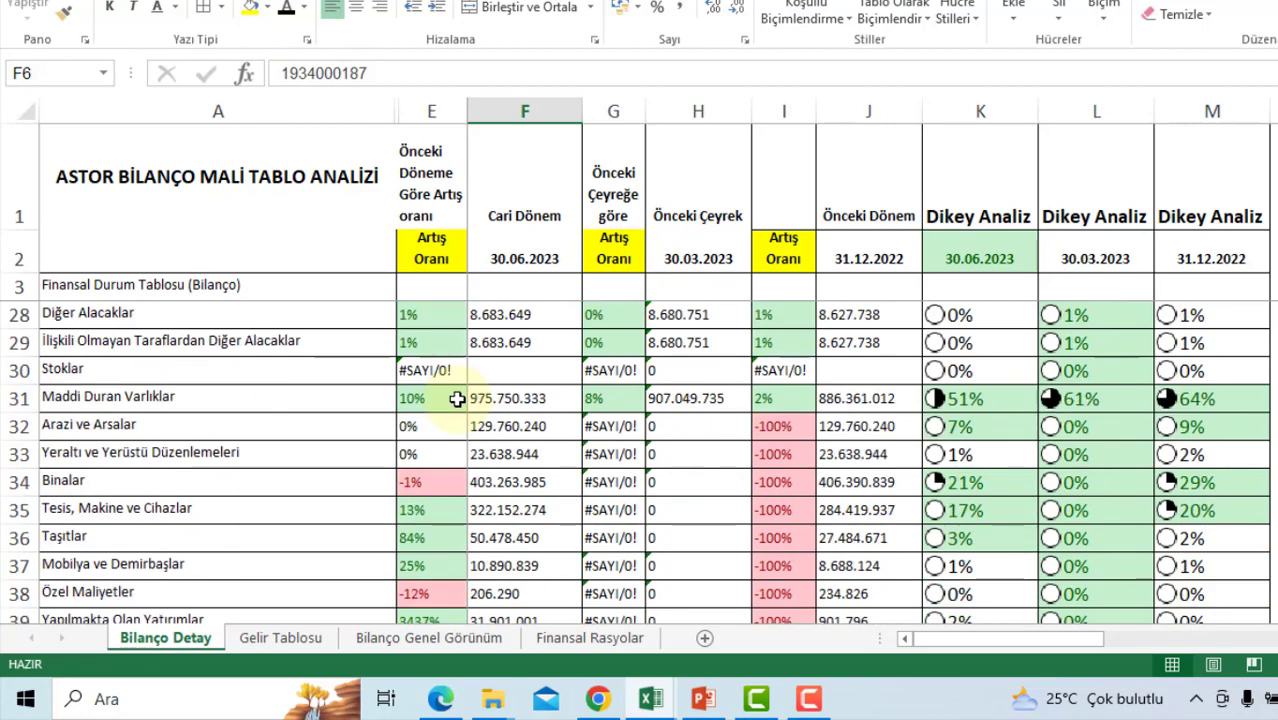
scroll(456, 395, up, 5)
scroll(456, 398, down, 3)
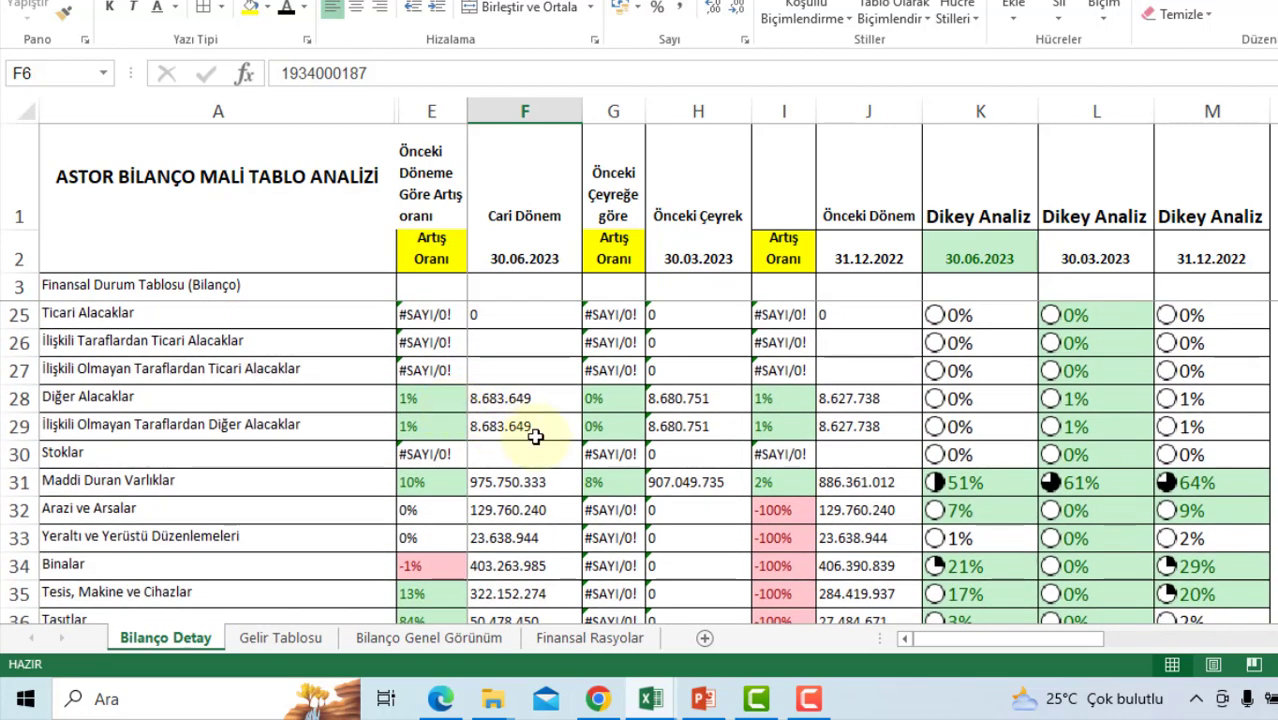
scroll(535, 436, down, 5)
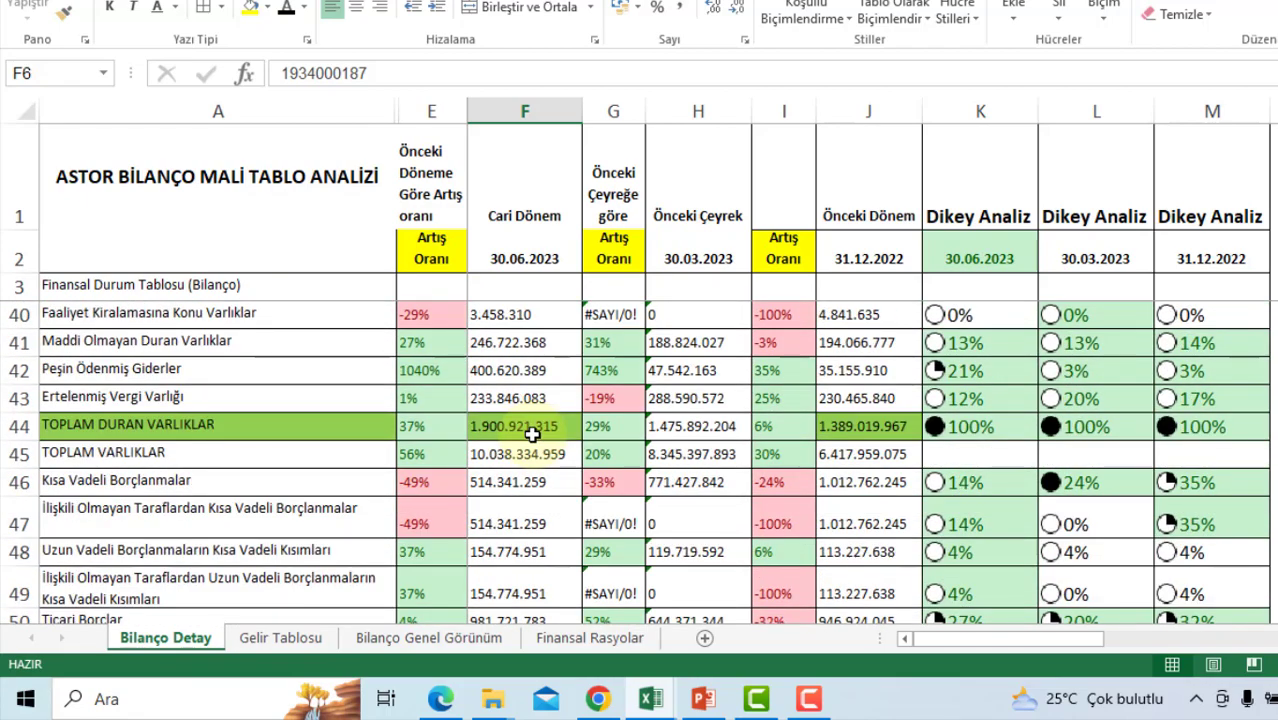
scroll(532, 434, down, 1)
scroll(520, 438, down, 3)
scroll(517, 440, down, 1)
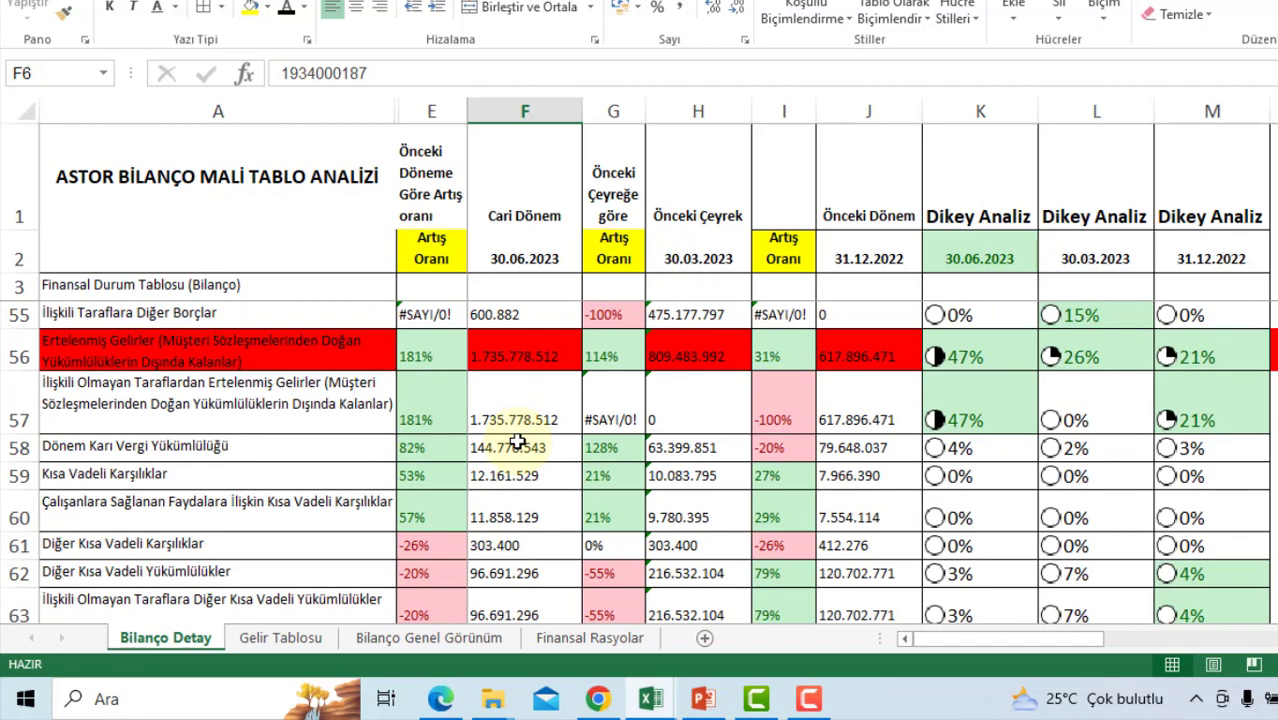
- Check the Ertelenmiş Gelirler amount in F56 among the short-term liabilities, and review the rows down to TOPLAM KISA VADELİ YÜKÜMLÜLÜKLER
scroll(519, 436, up, 3)
scroll(519, 436, down, 1)
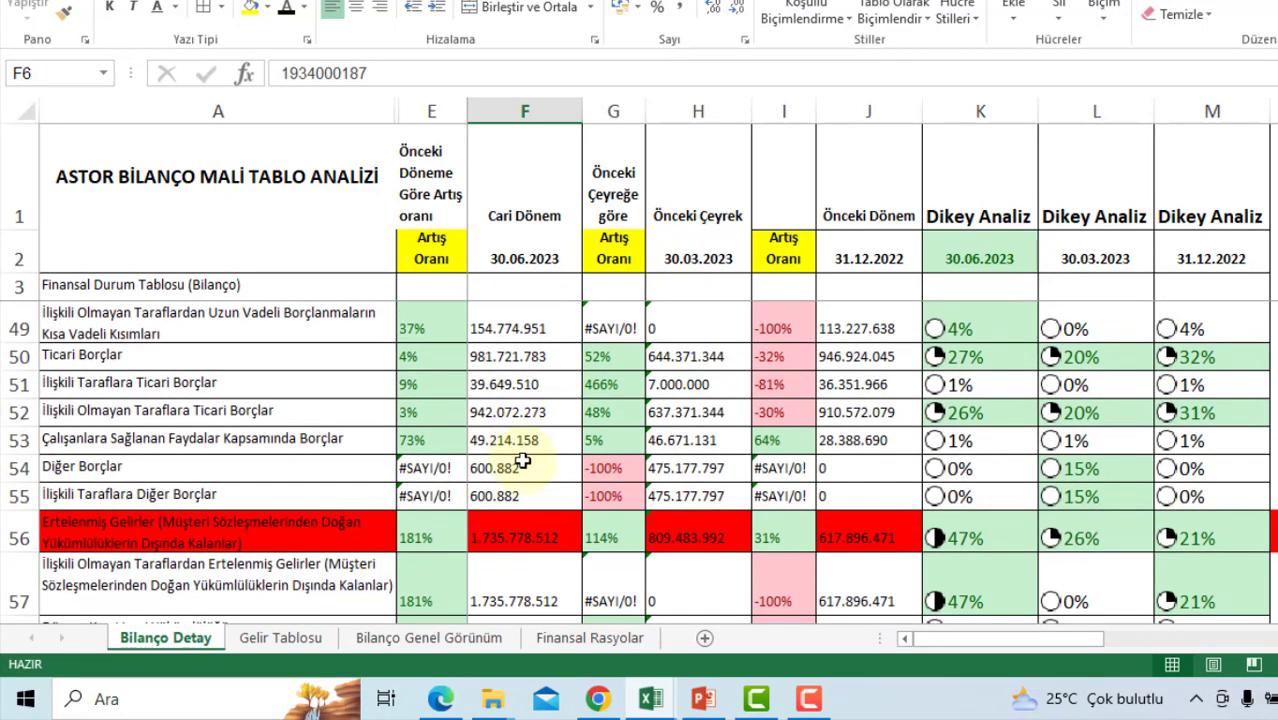
scroll(550, 530, up, 4)
scroll(549, 513, down, 5)
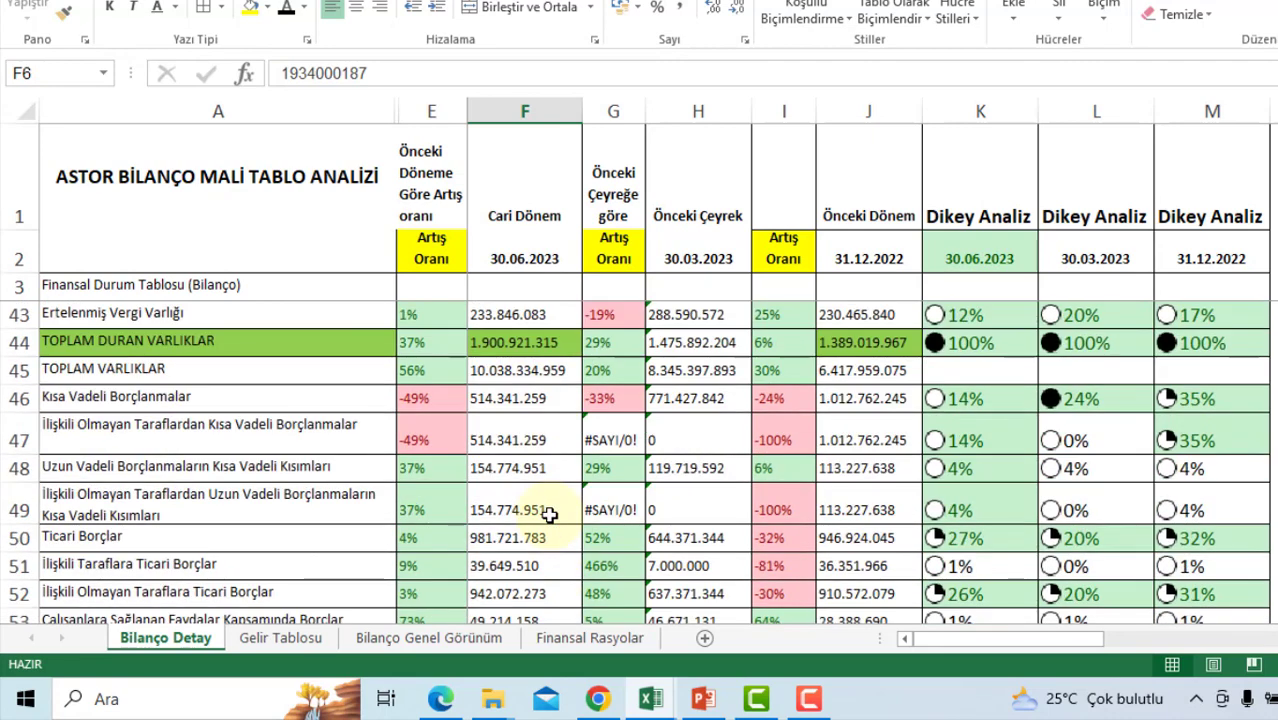
click(539, 439)
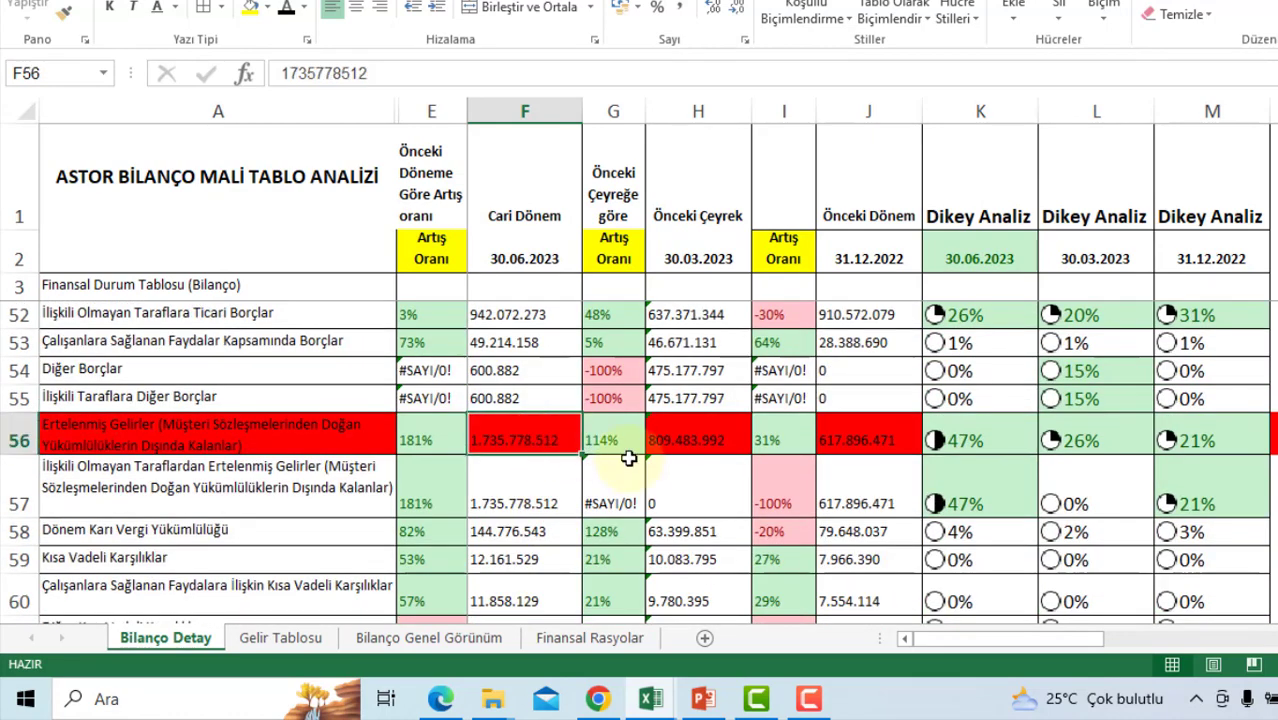
scroll(619, 467, down, 1)
scroll(619, 467, down, 3)
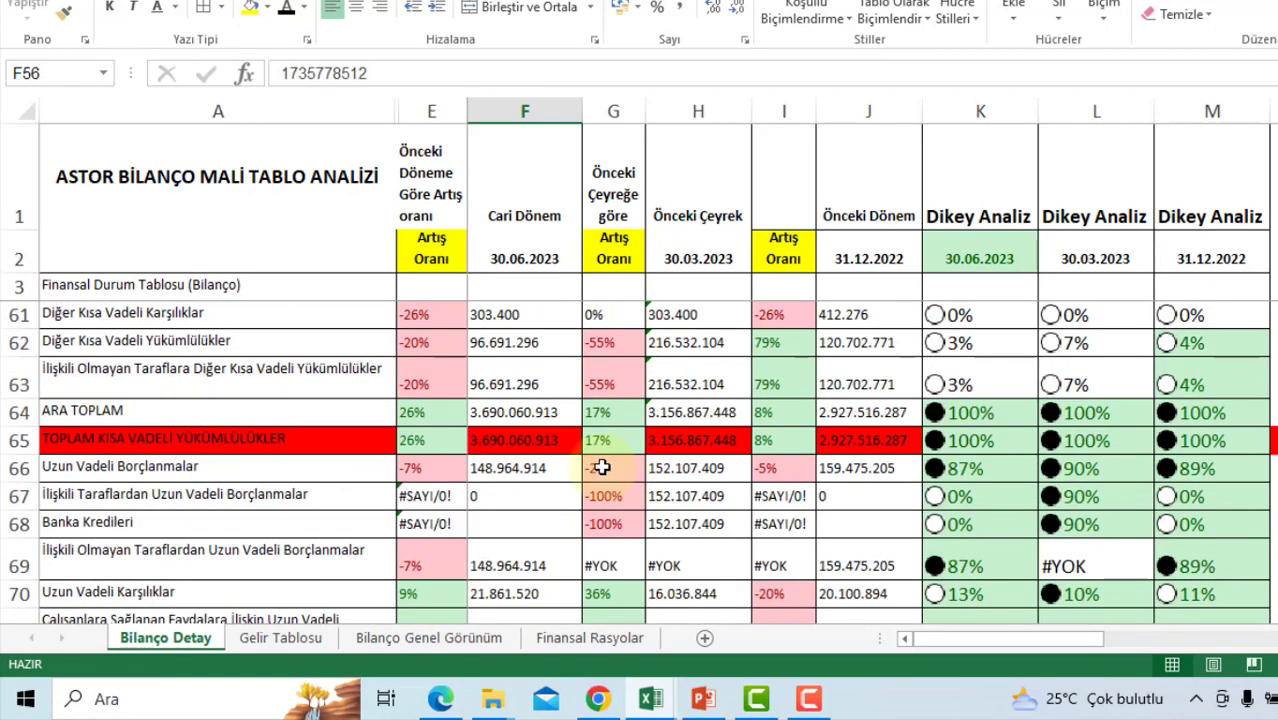
- Check the TOPLAM DURAN VARLIKLAR amount in F44 and its growth rates in G44 and E44
scroll(530, 471, up, 4)
scroll(540, 470, up, 2)
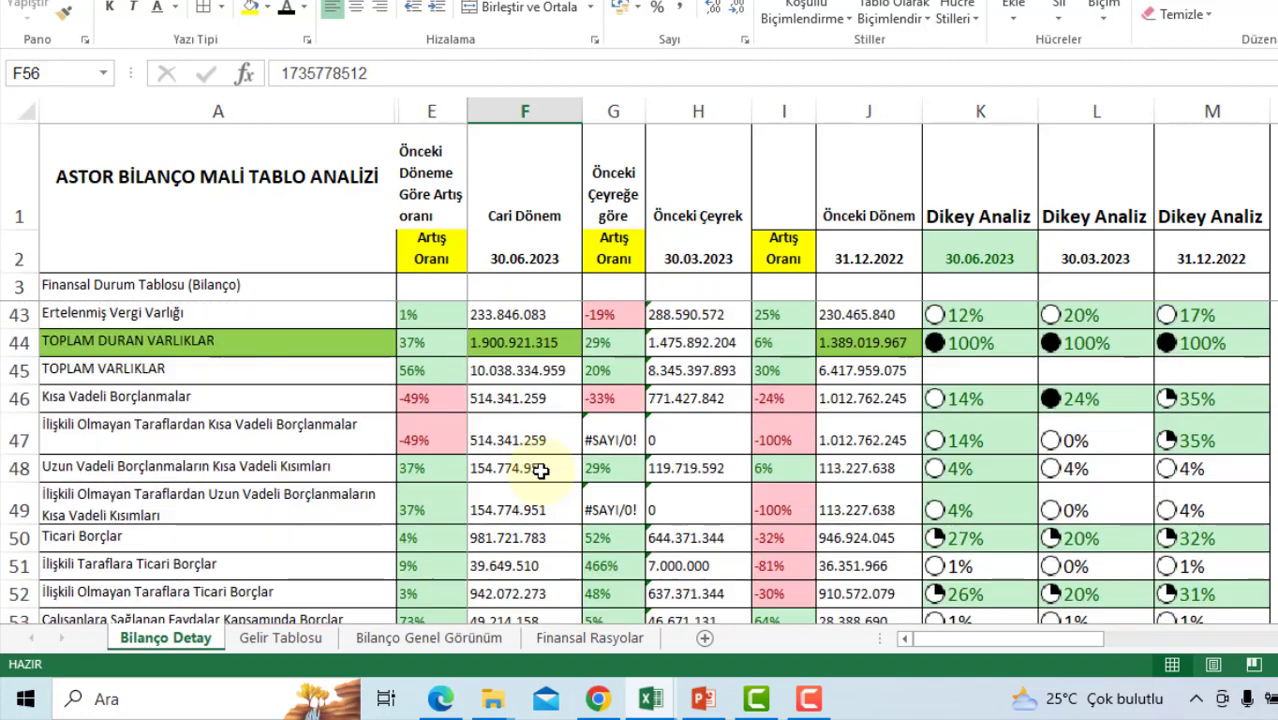
click(530, 342)
click(613, 343)
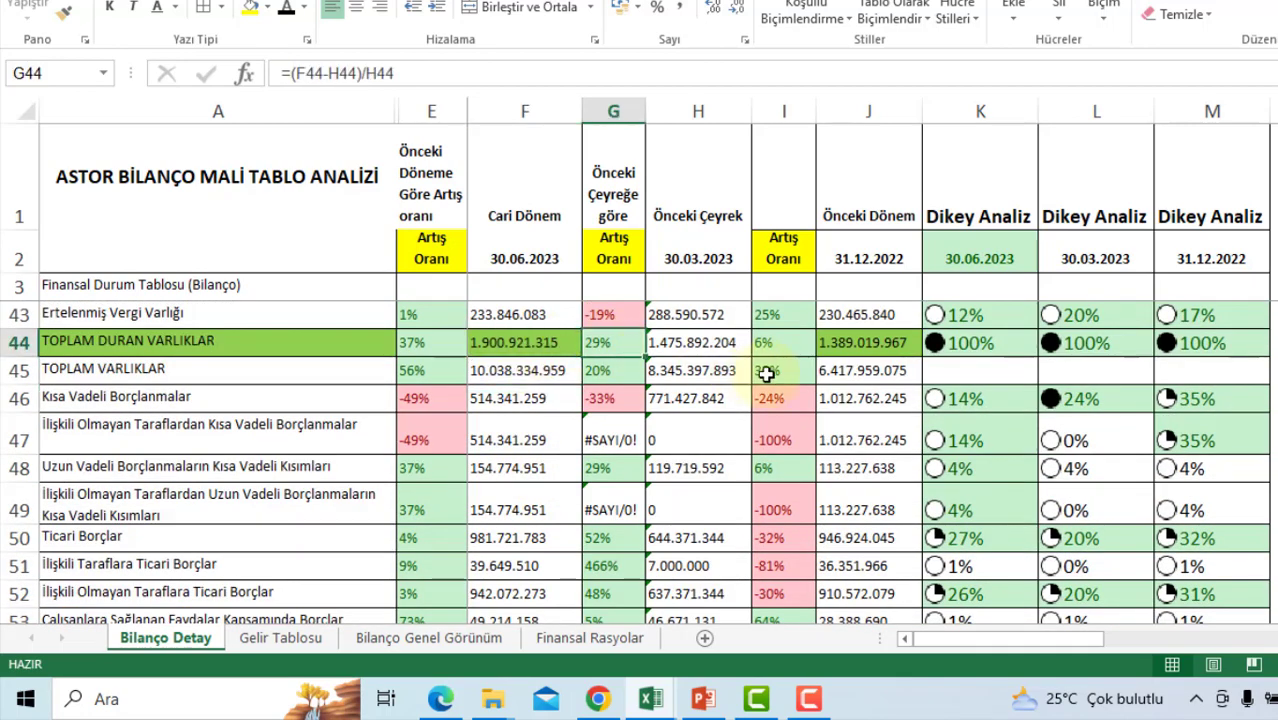
click(550, 342)
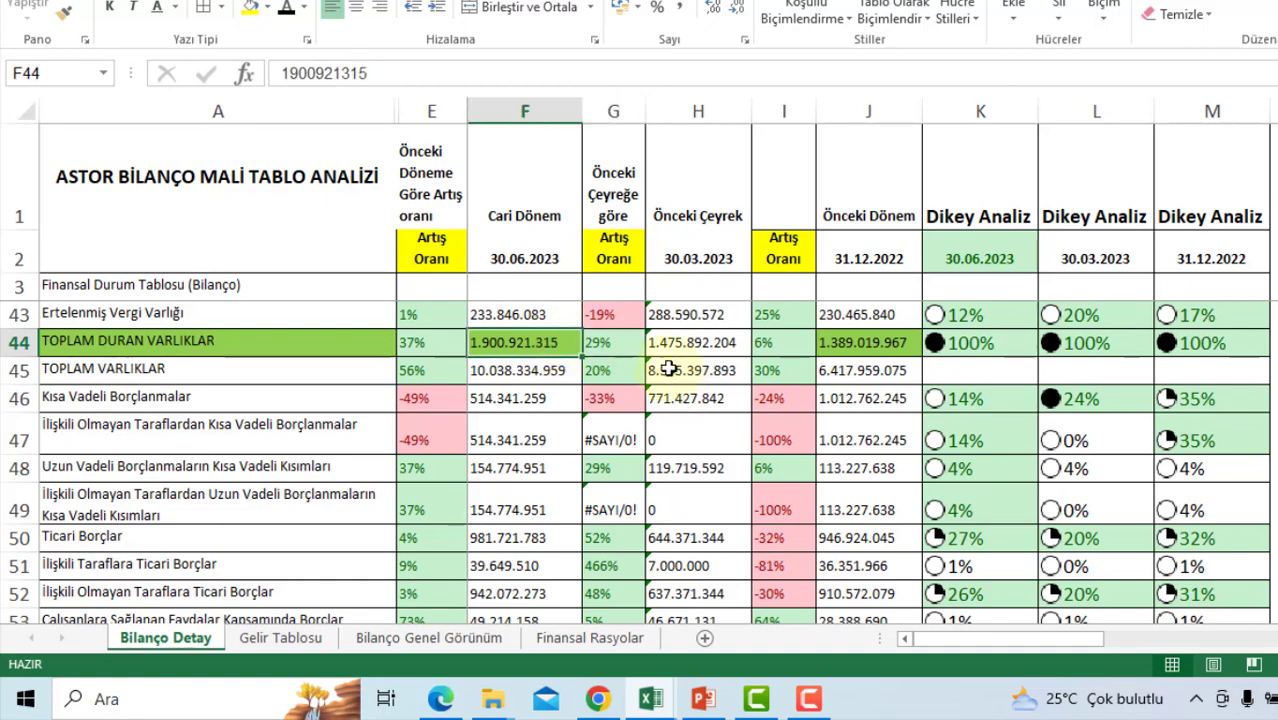
click(452, 347)
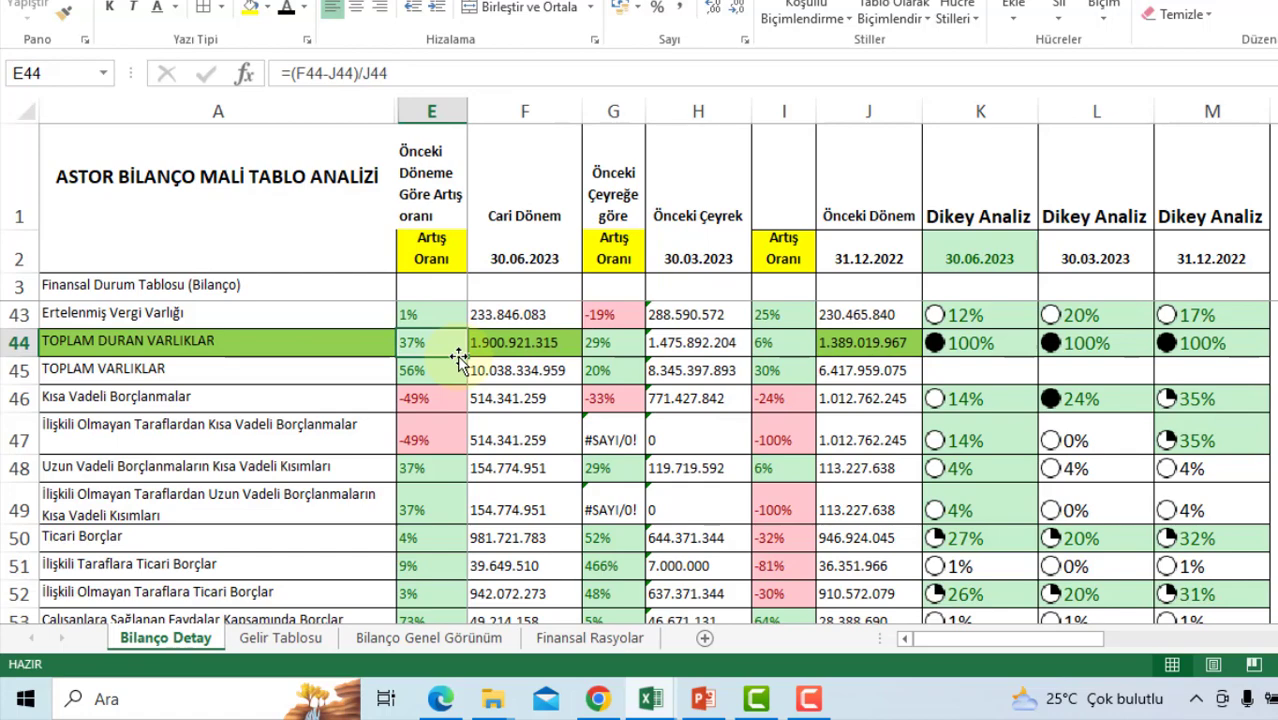
- Review the liability and equity rows down to TOPLAM KAYNAKLAR and check the 30.06.2023 Net Dönem Karı veya Zararı amount in F83
scroll(453, 385, down, 2)
scroll(451, 393, down, 4)
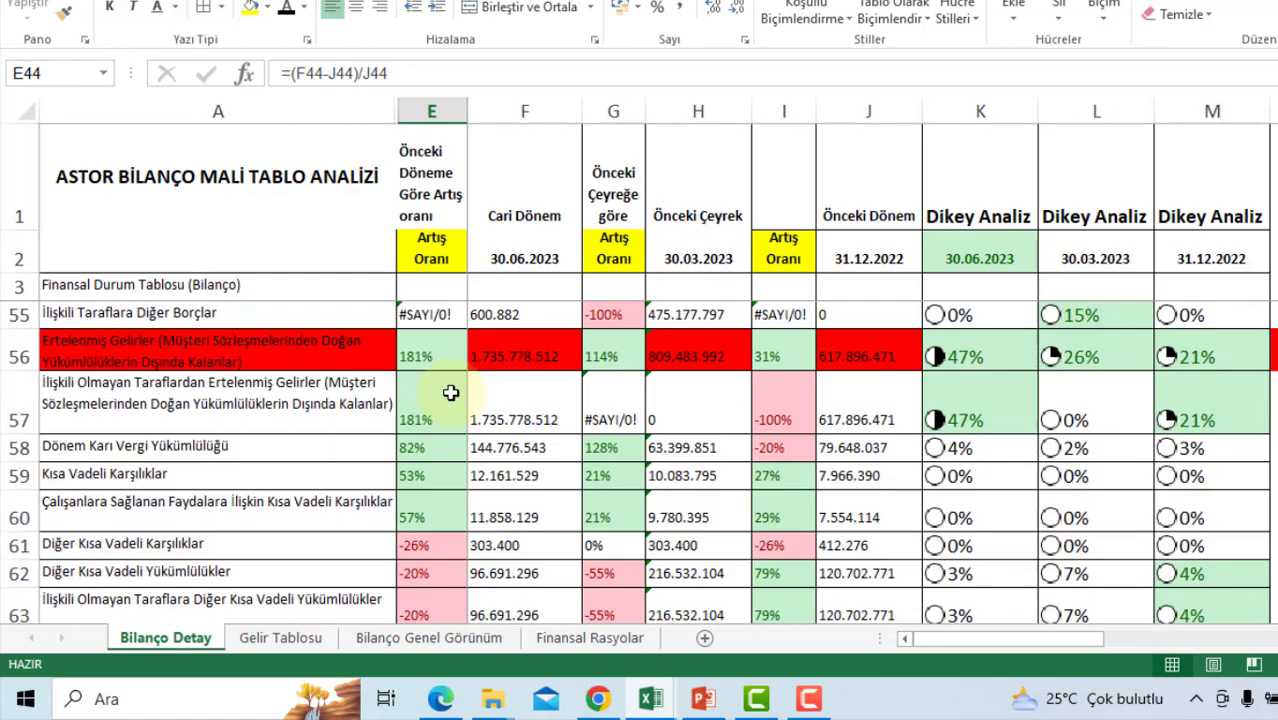
scroll(451, 393, down, 4)
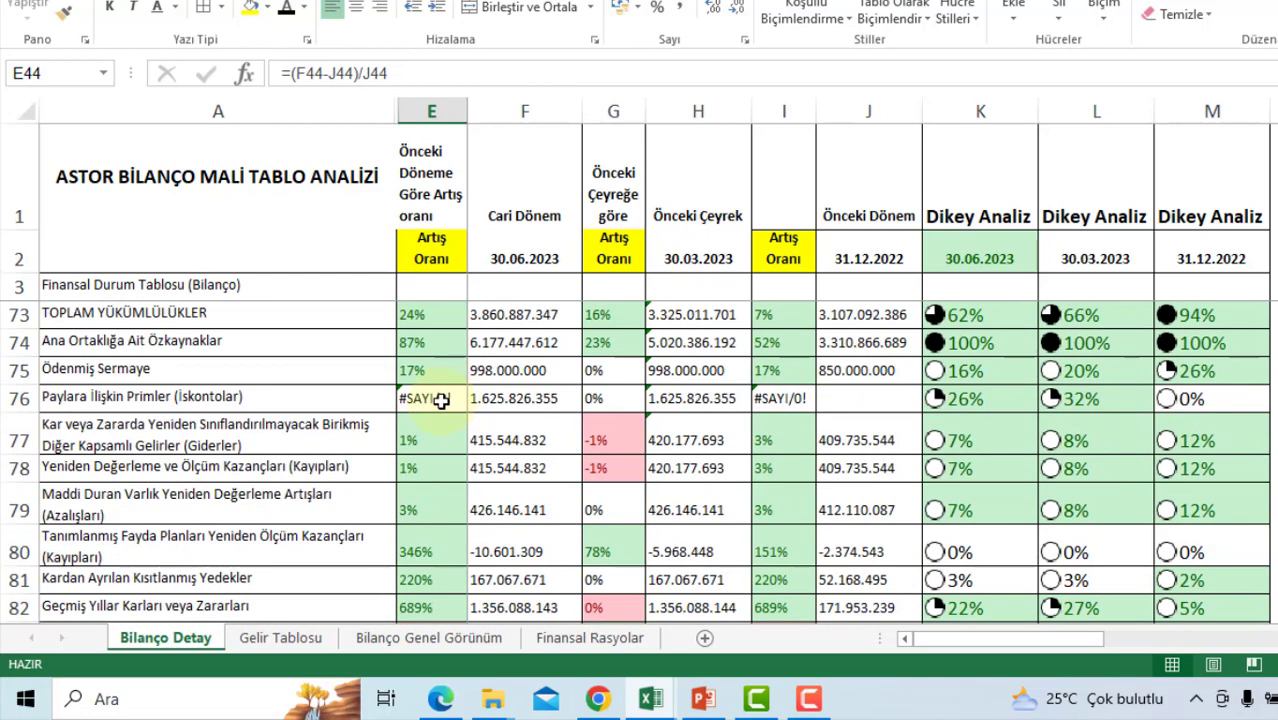
scroll(451, 393, down, 3)
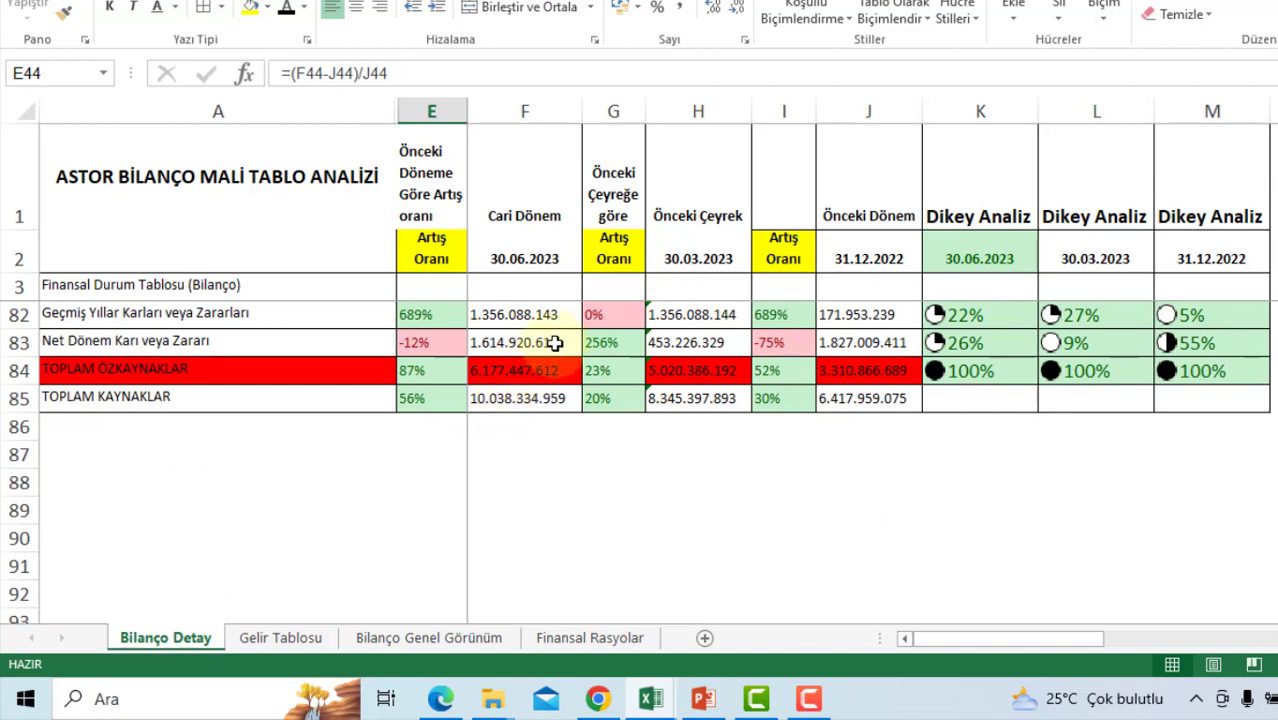
click(555, 342)
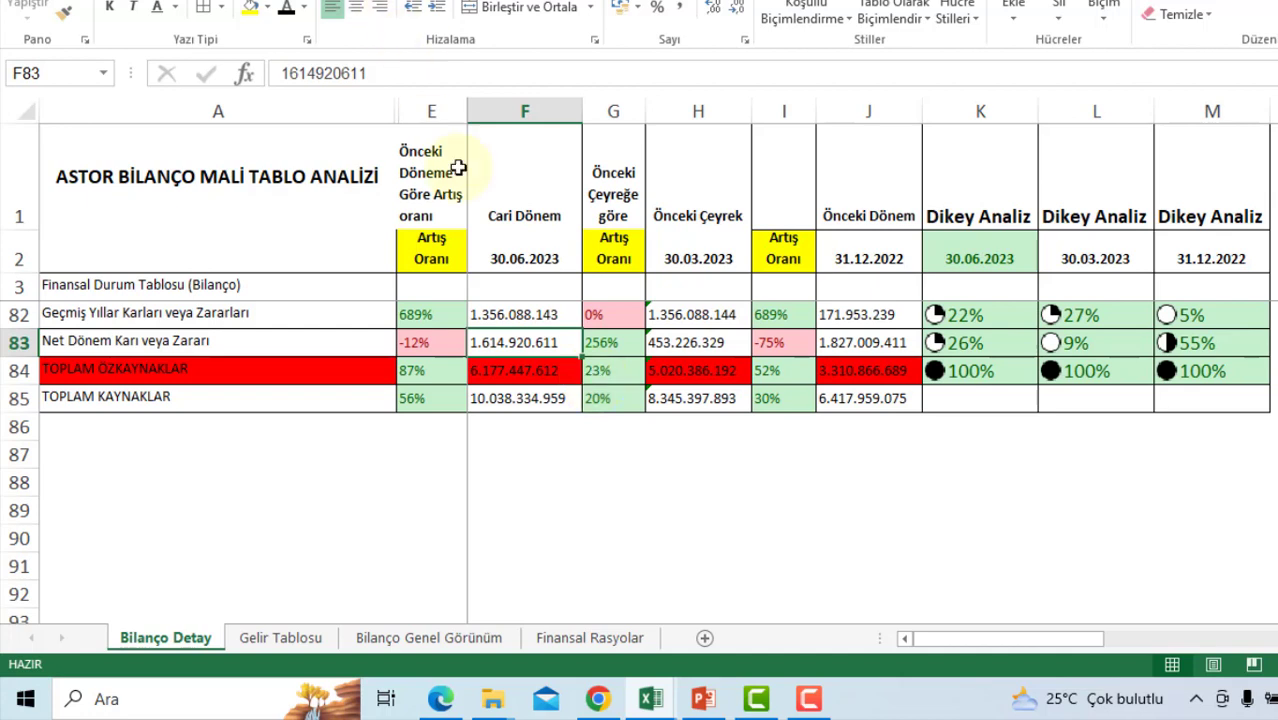
- Open the Gelir Tablosu sheet and compare the Hasılat amounts in D3 and F3 along with the growth rate in E3
click(281, 638)
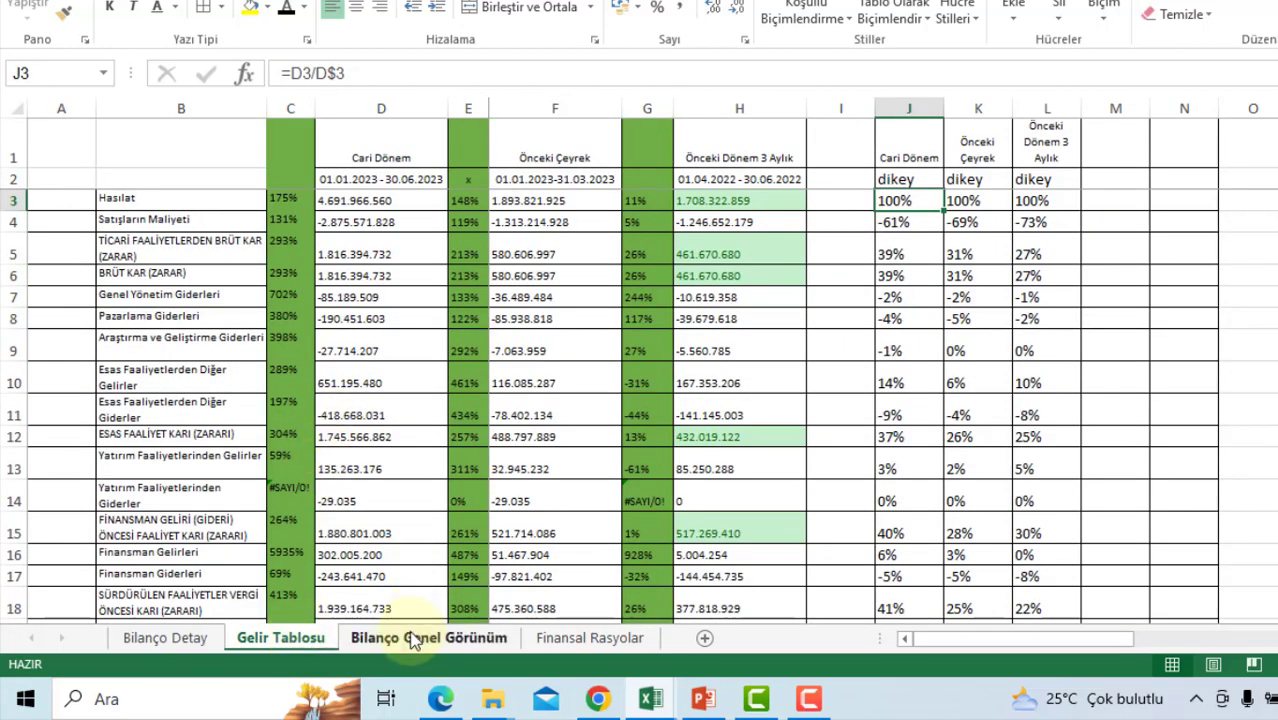
click(372, 199)
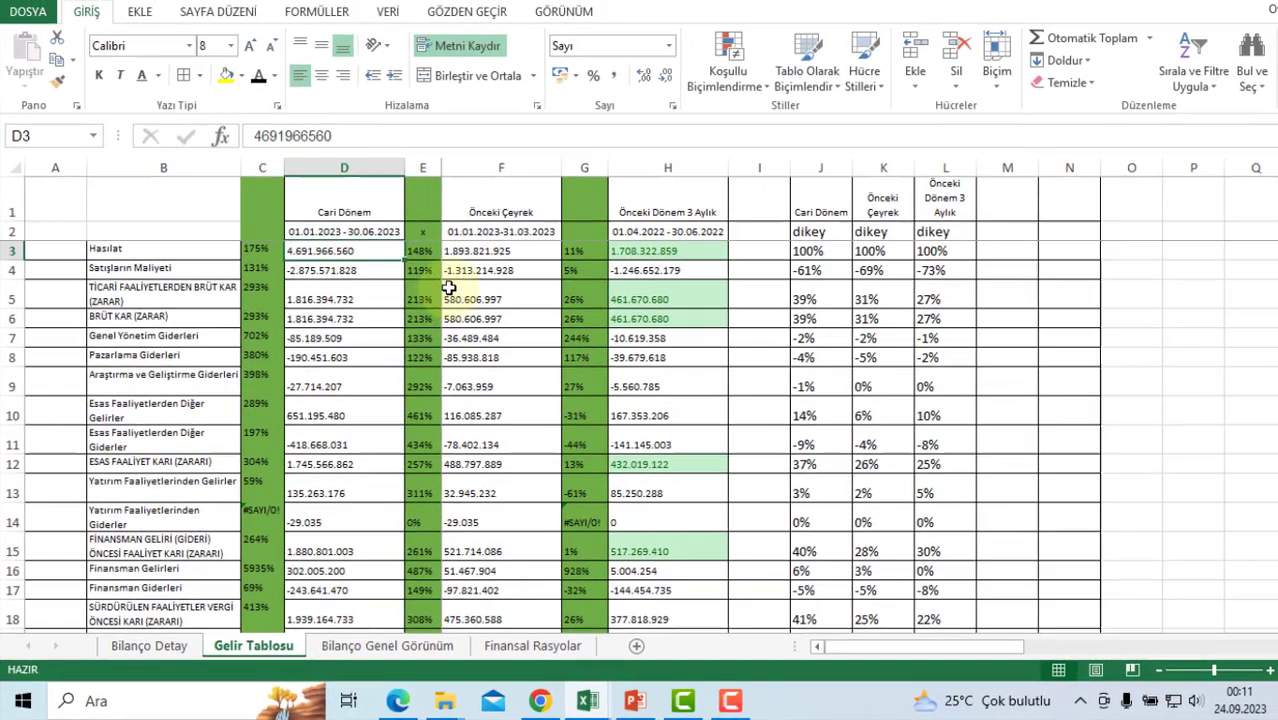
click(472, 252)
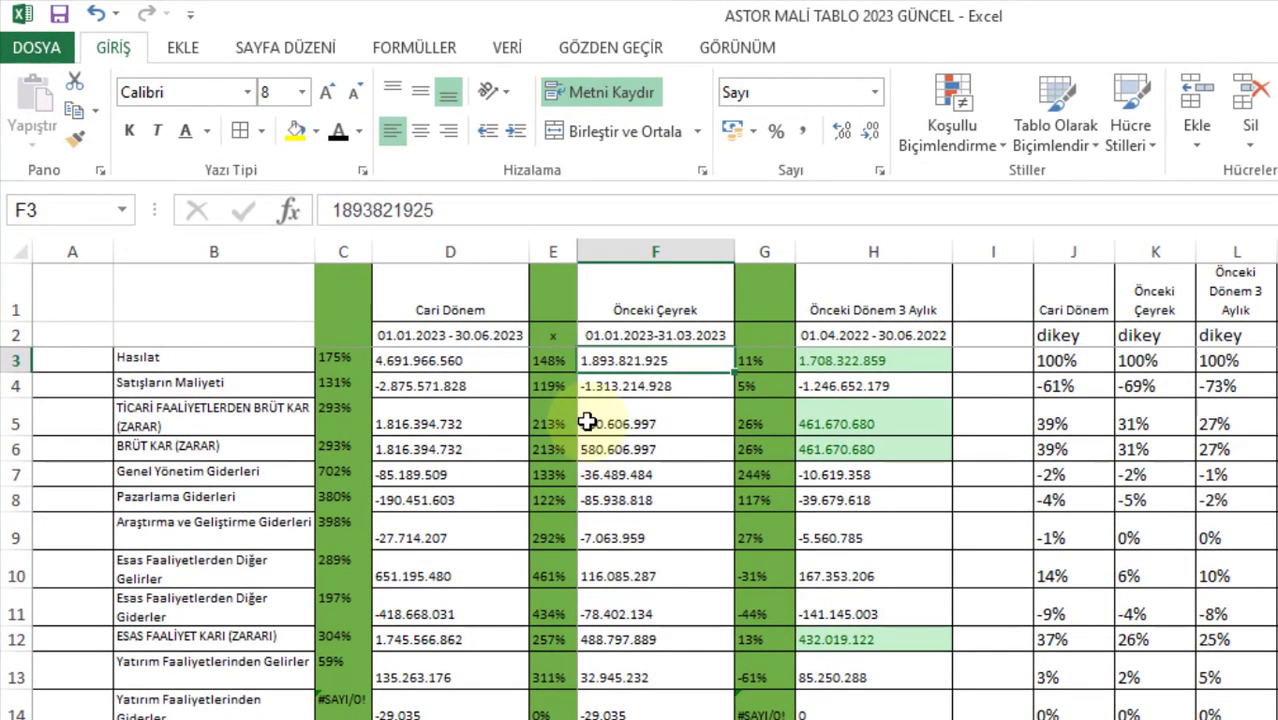
click(494, 366)
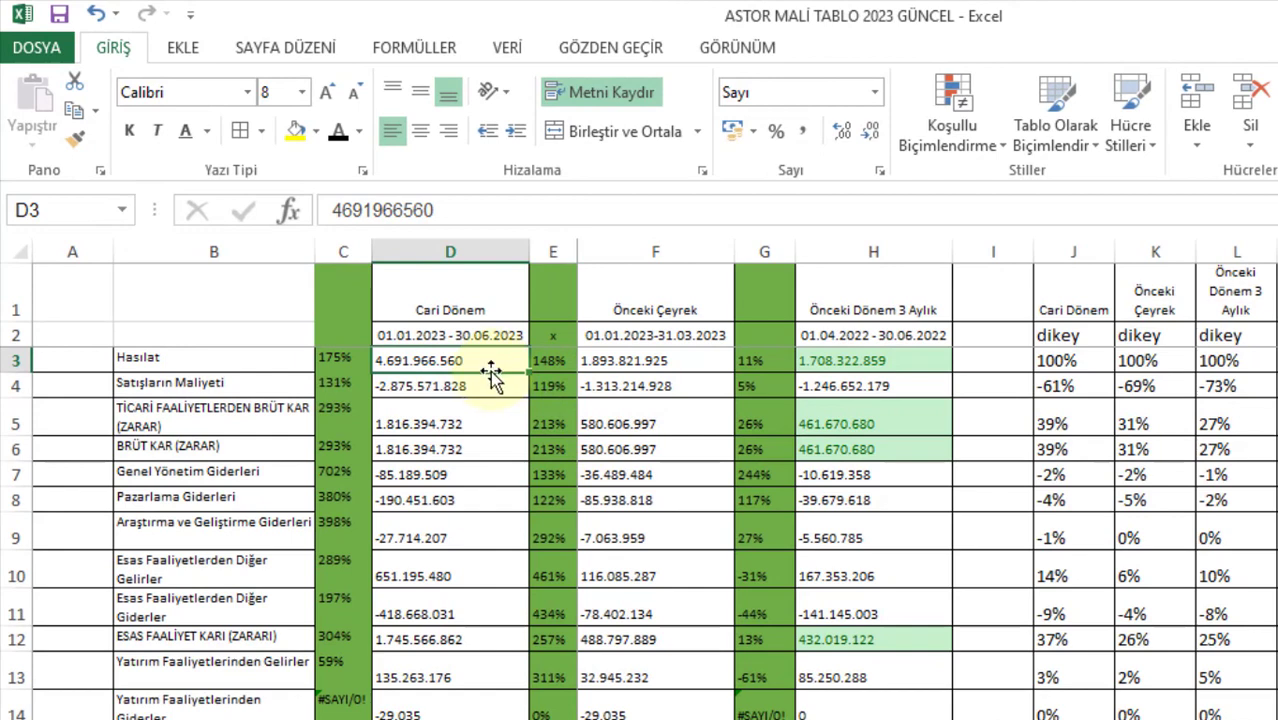
click(553, 365)
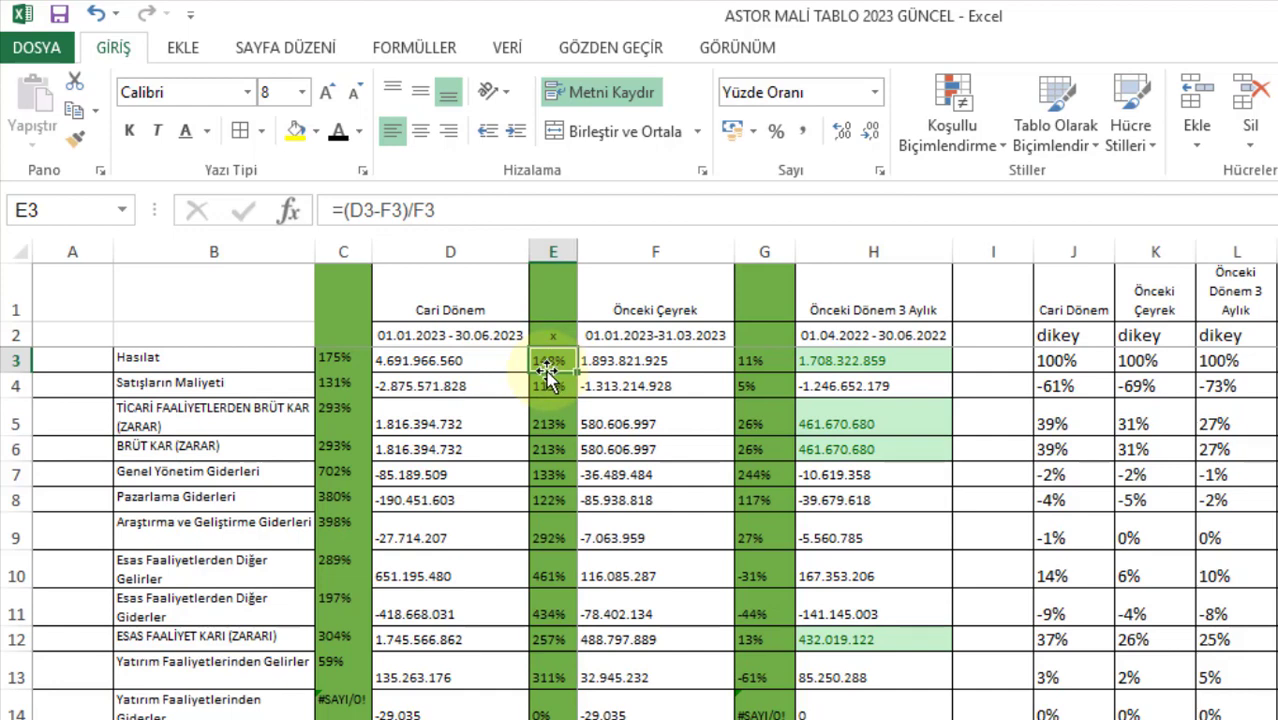
- Check the Satışların Maliyeti growth rate in E4, the amounts in D4 and F4, and the vertical shares in J4, K4 and L4
click(553, 385)
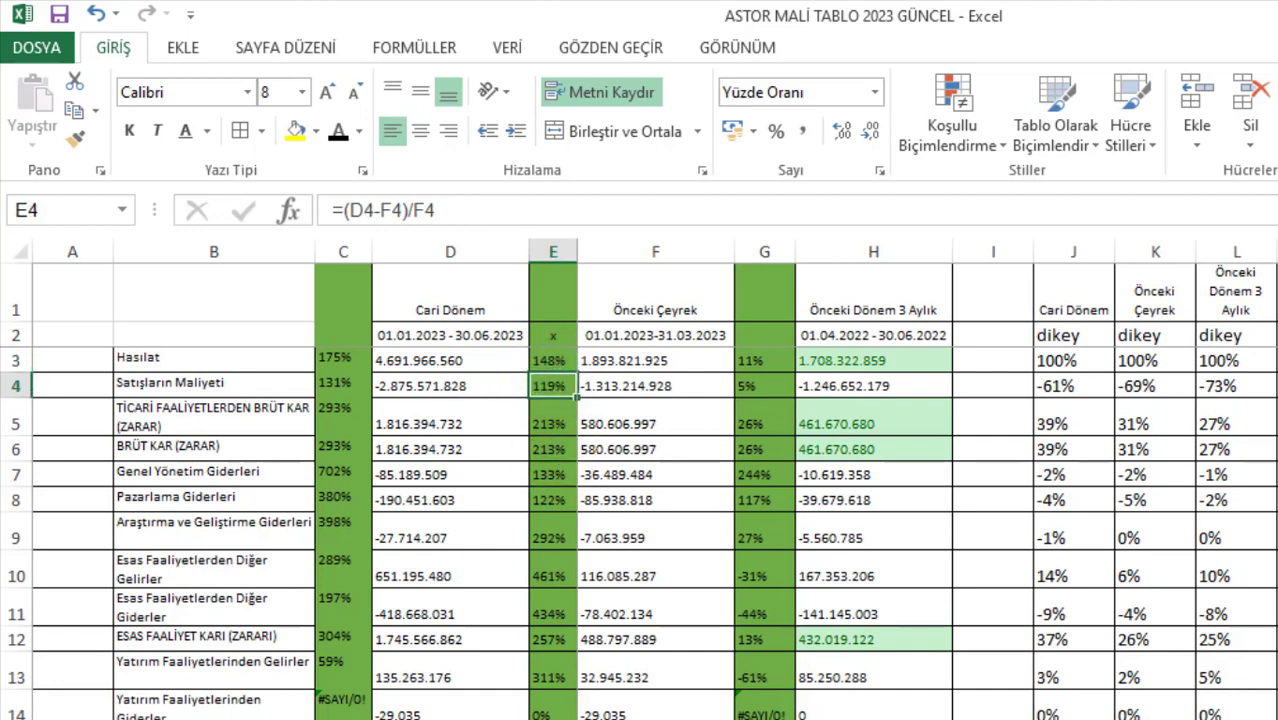
click(502, 385)
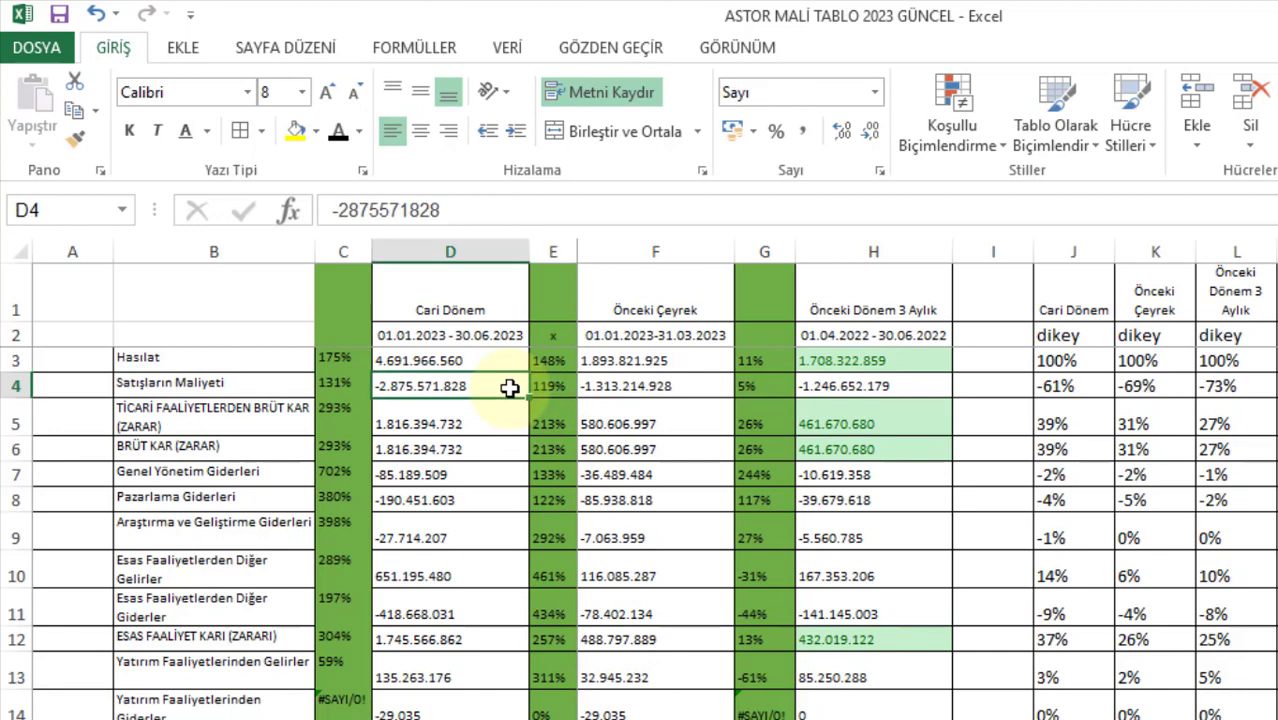
click(608, 386)
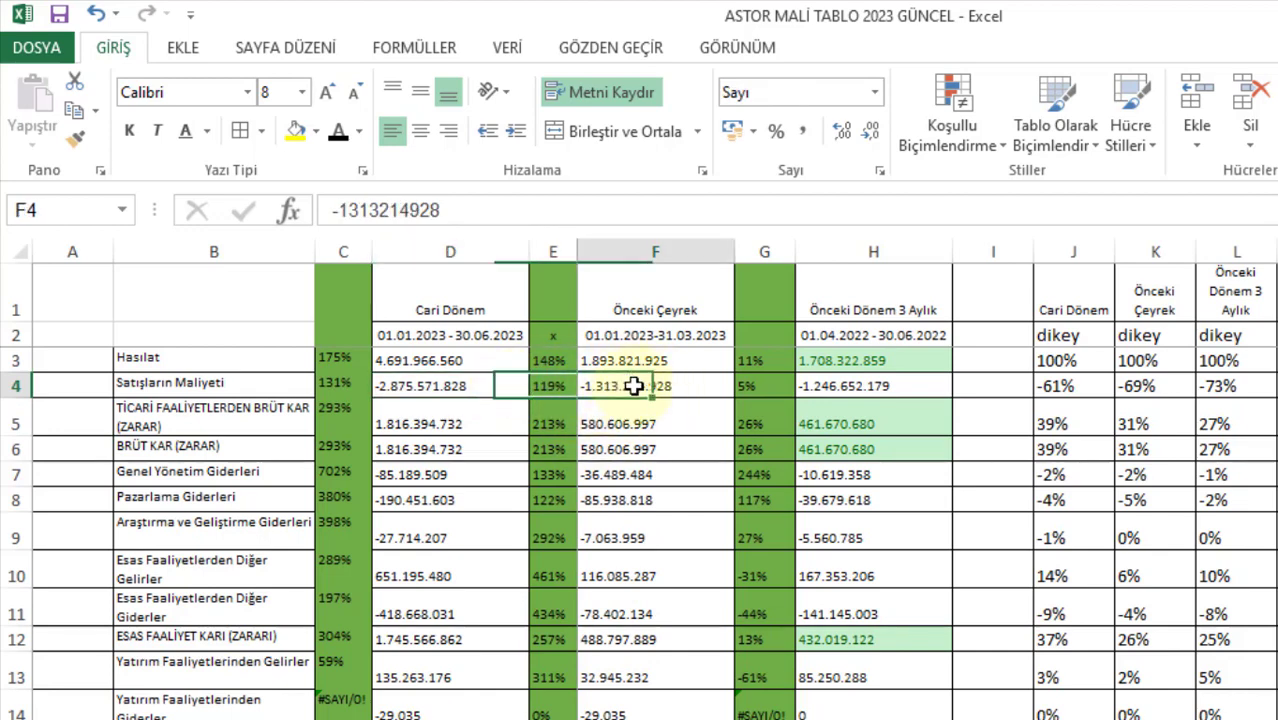
click(395, 388)
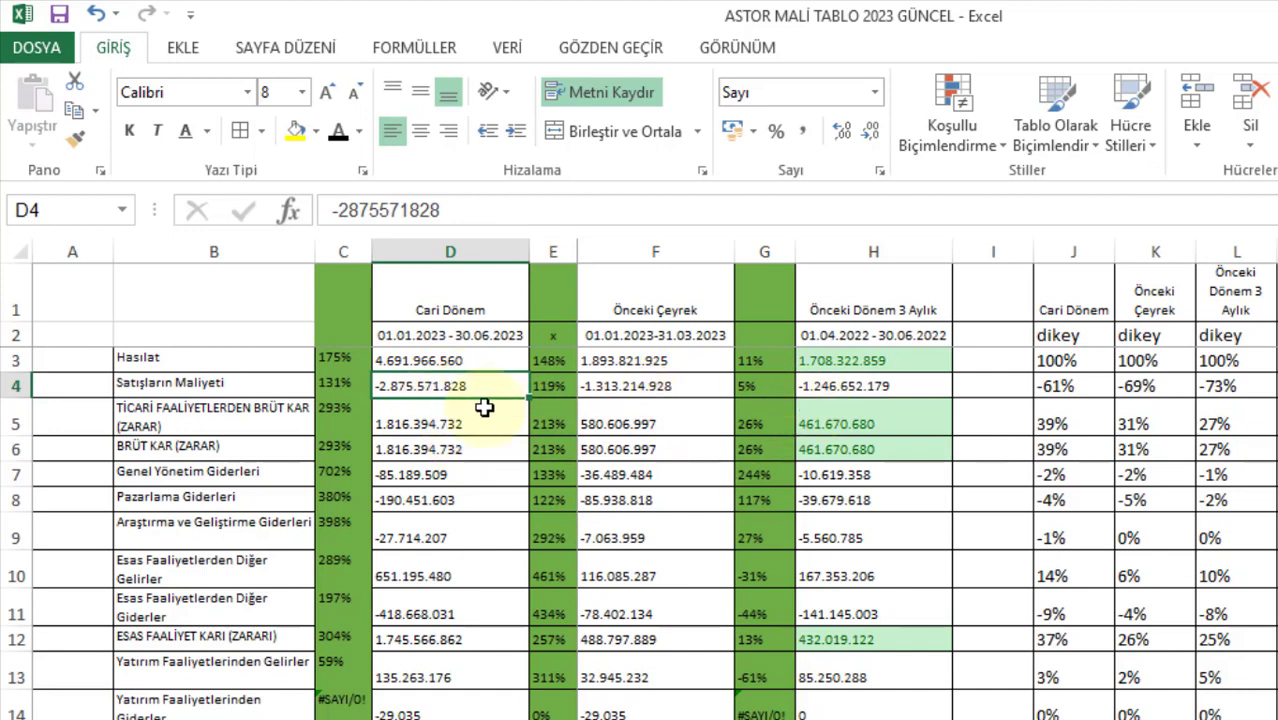
click(1082, 384)
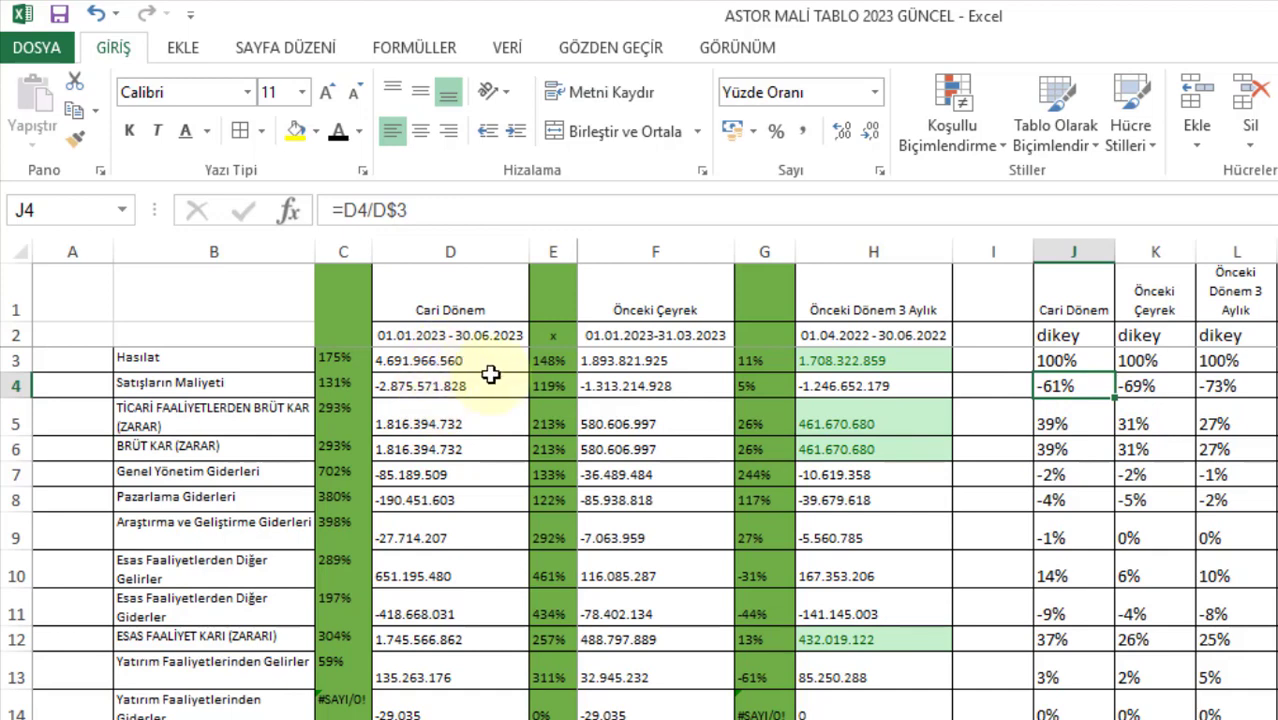
click(1180, 372)
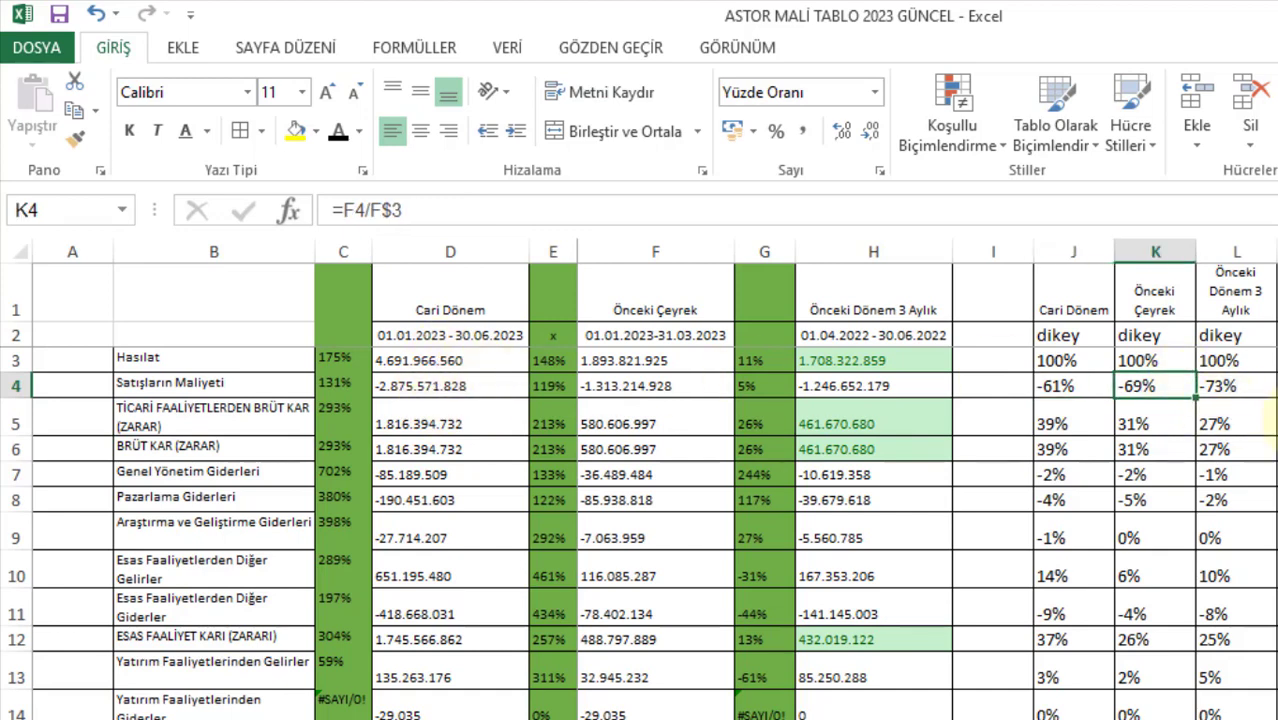
click(1238, 380)
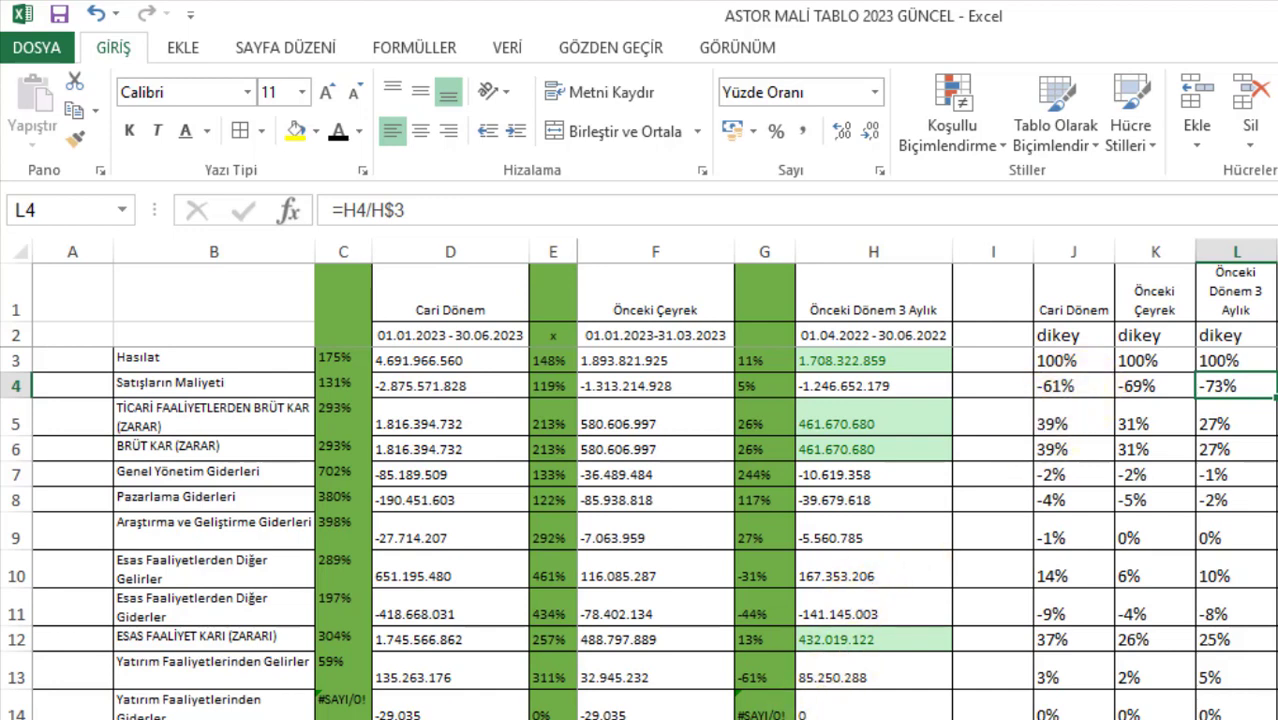
- Compare the TİCARİ FAALİYETLERDEN BRÜT KAR amounts in D5 and F5, with the growth rate in E5 and the vertical share in J5
click(399, 416)
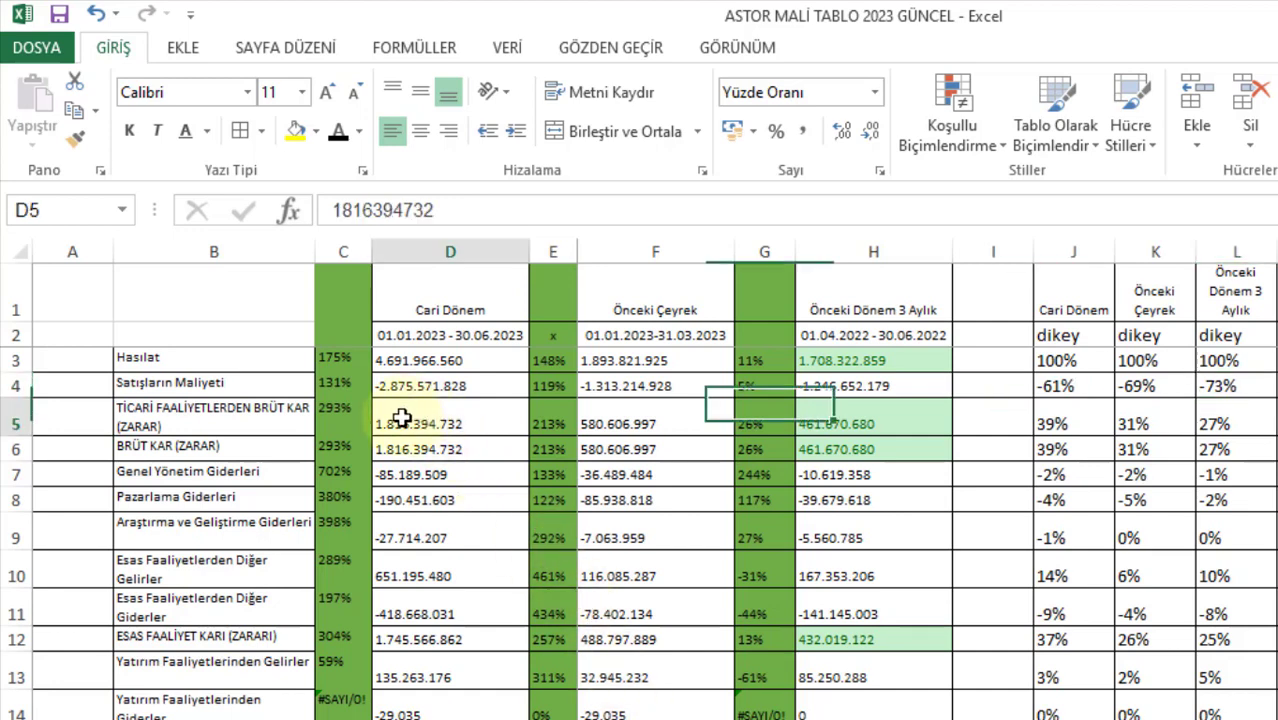
click(551, 423)
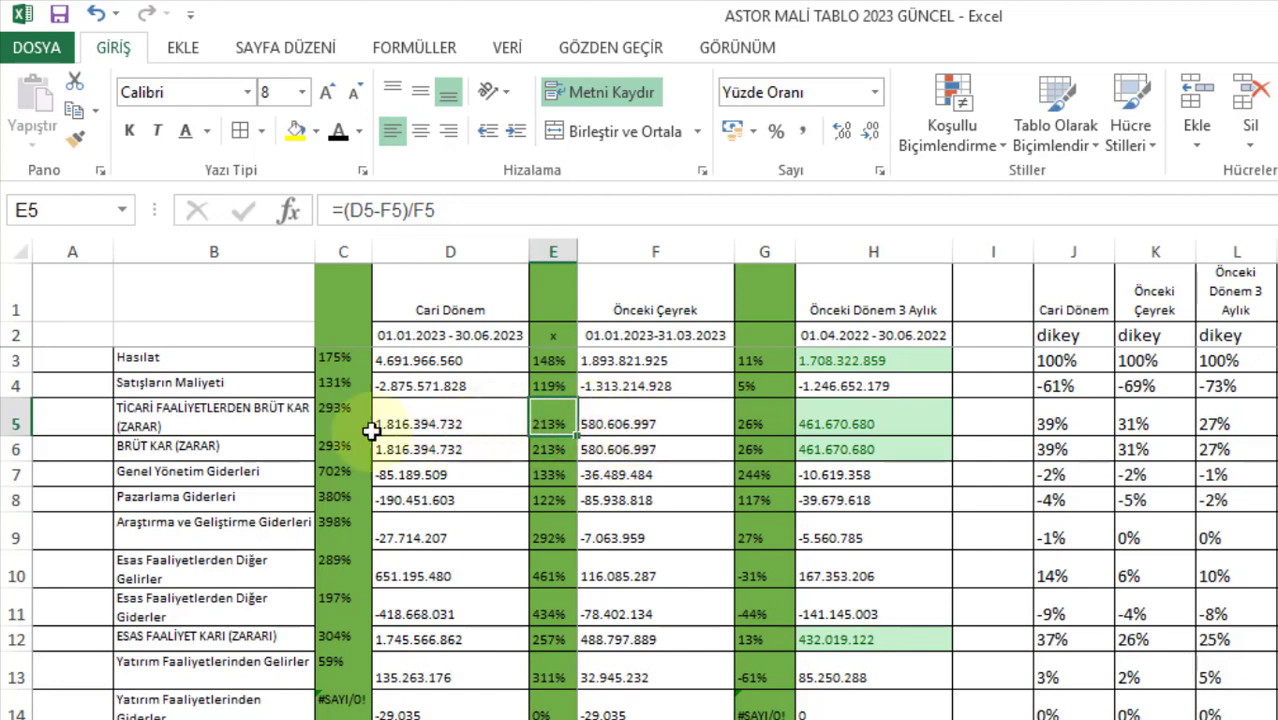
click(642, 423)
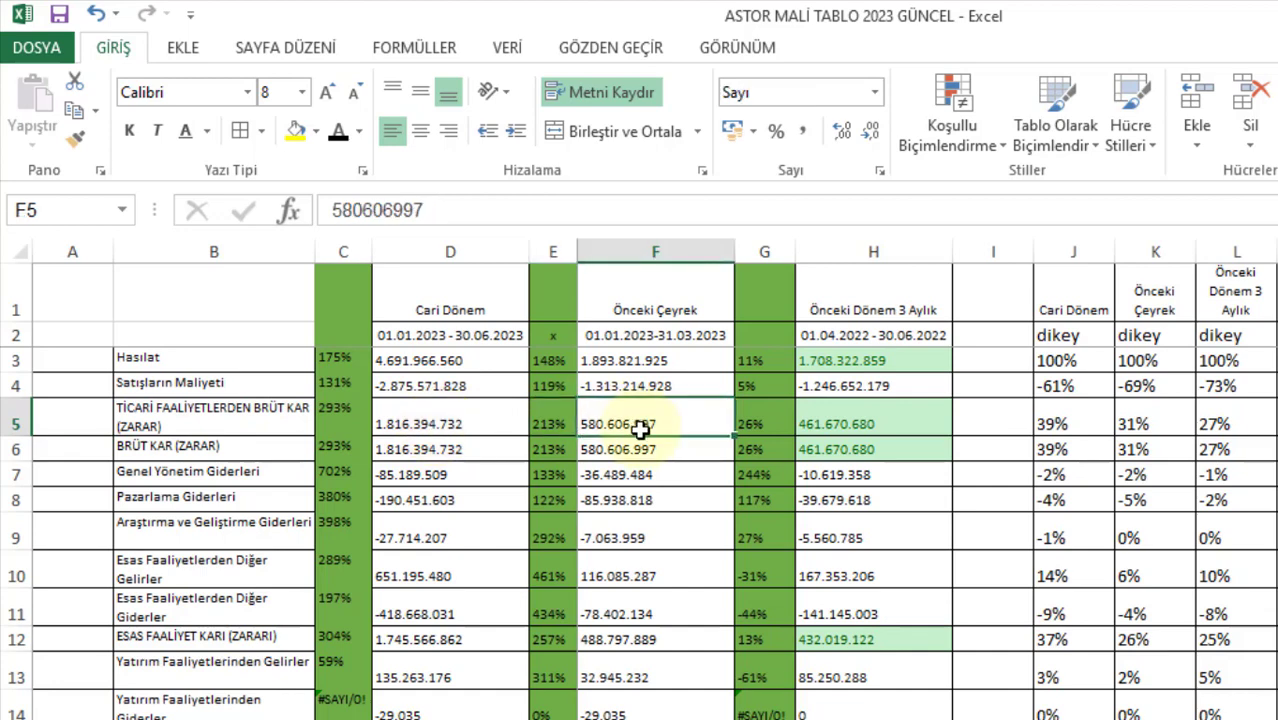
click(490, 424)
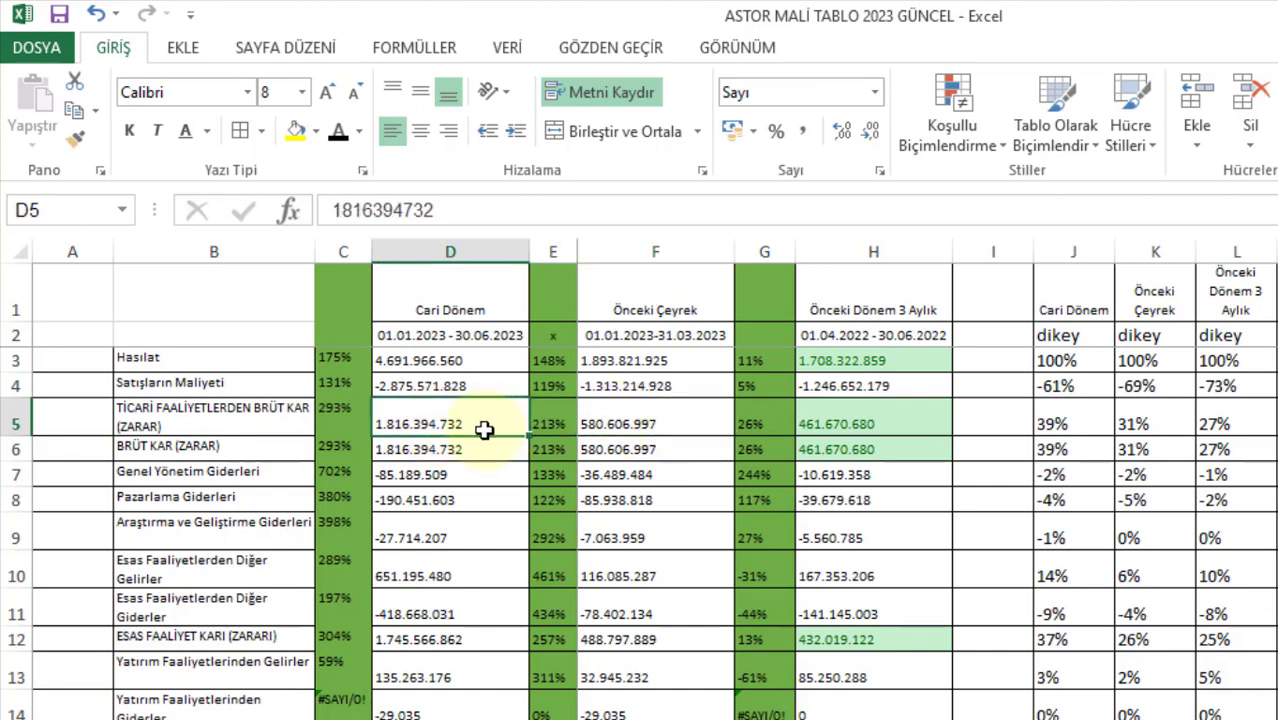
click(1052, 424)
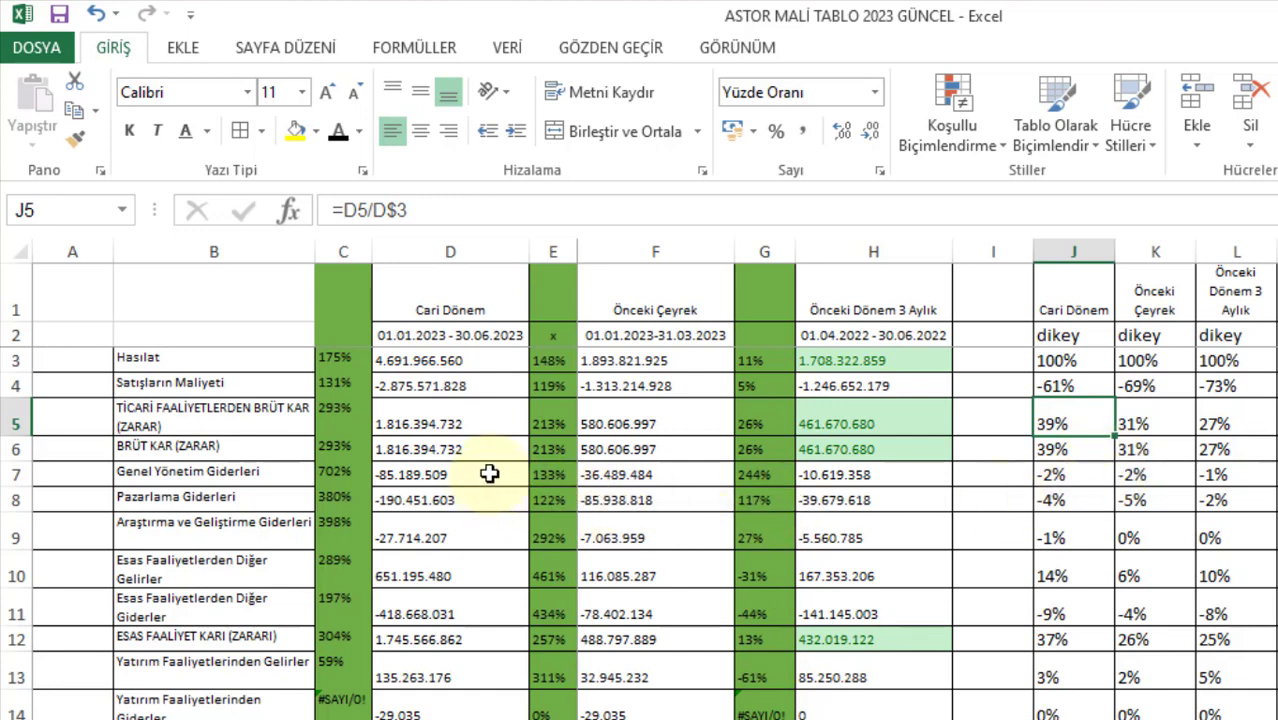
- Examine the general administration, marketing and R&D expense rows in B7:D9 and their quarterly growth rates in E7, E8 and E9
drag(488, 476, 260, 544)
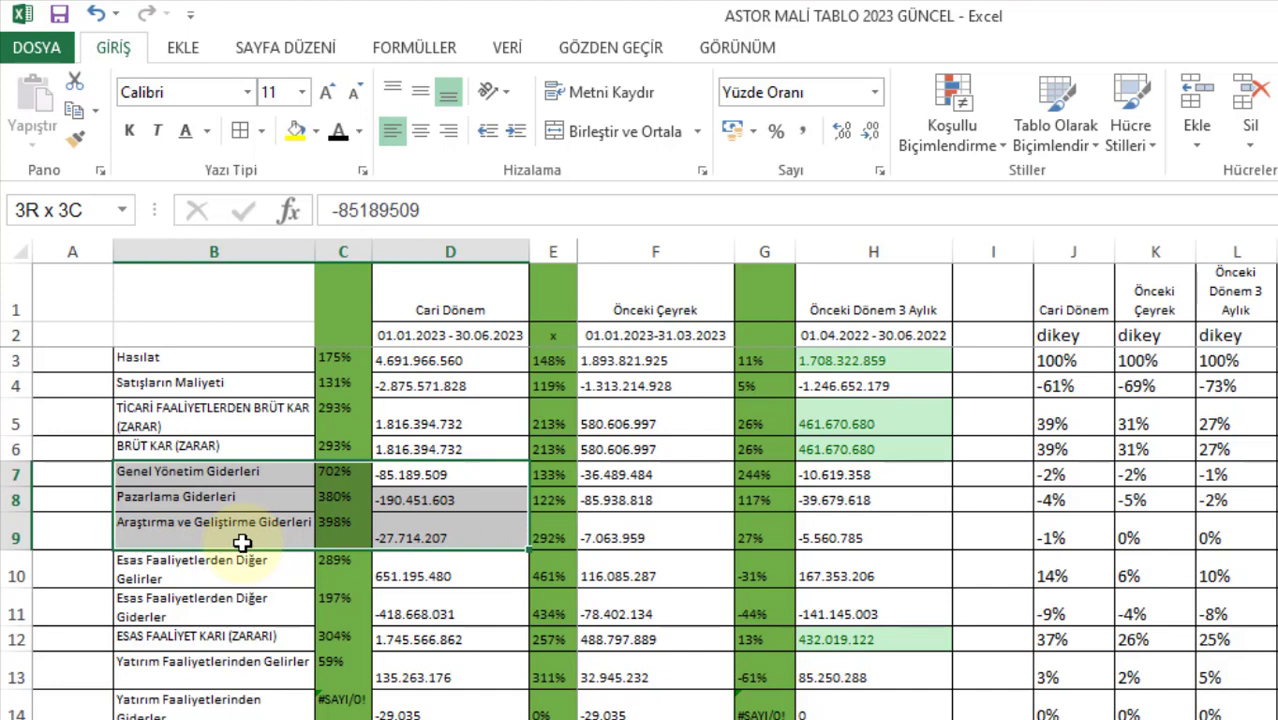
drag(242, 543, 246, 538)
click(558, 474)
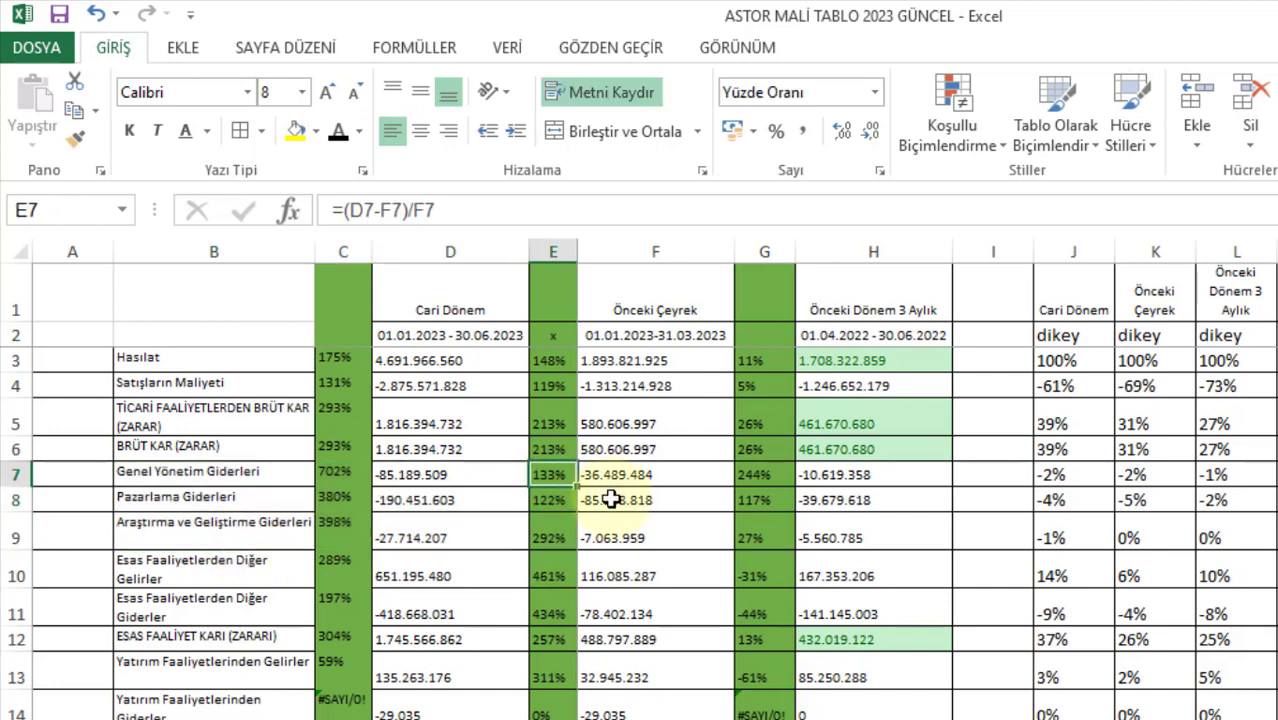
click(557, 500)
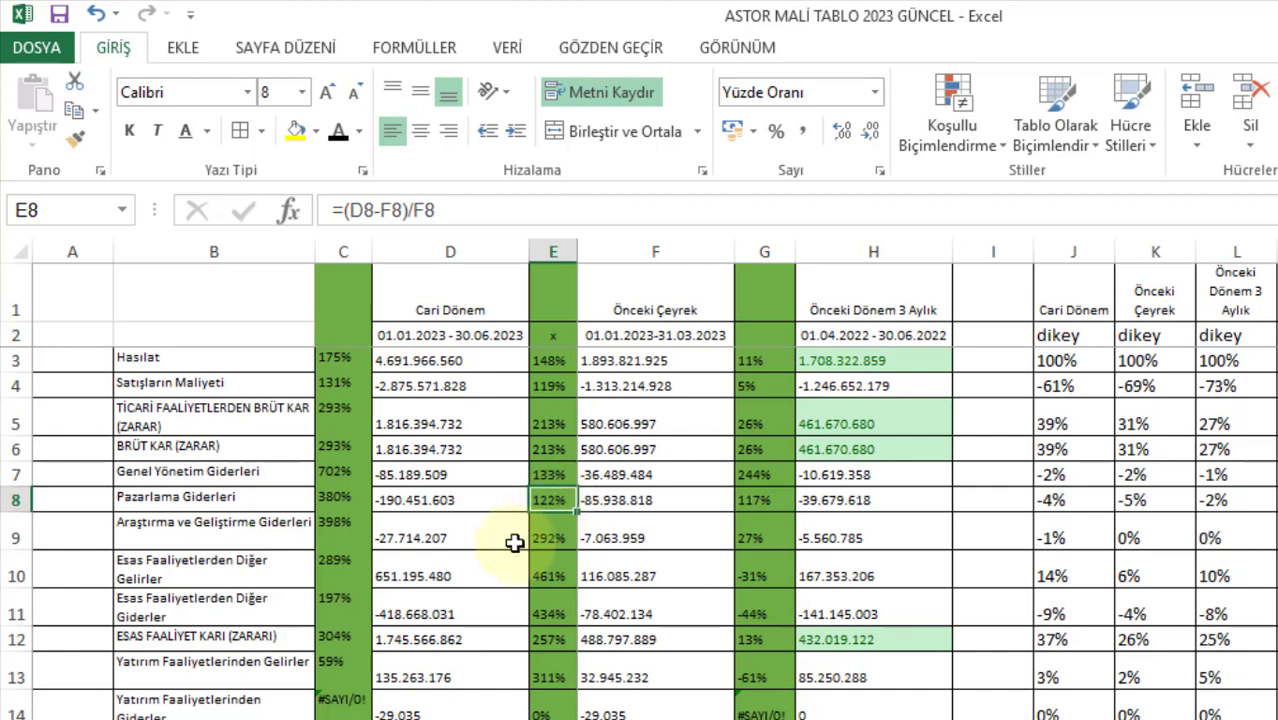
click(564, 535)
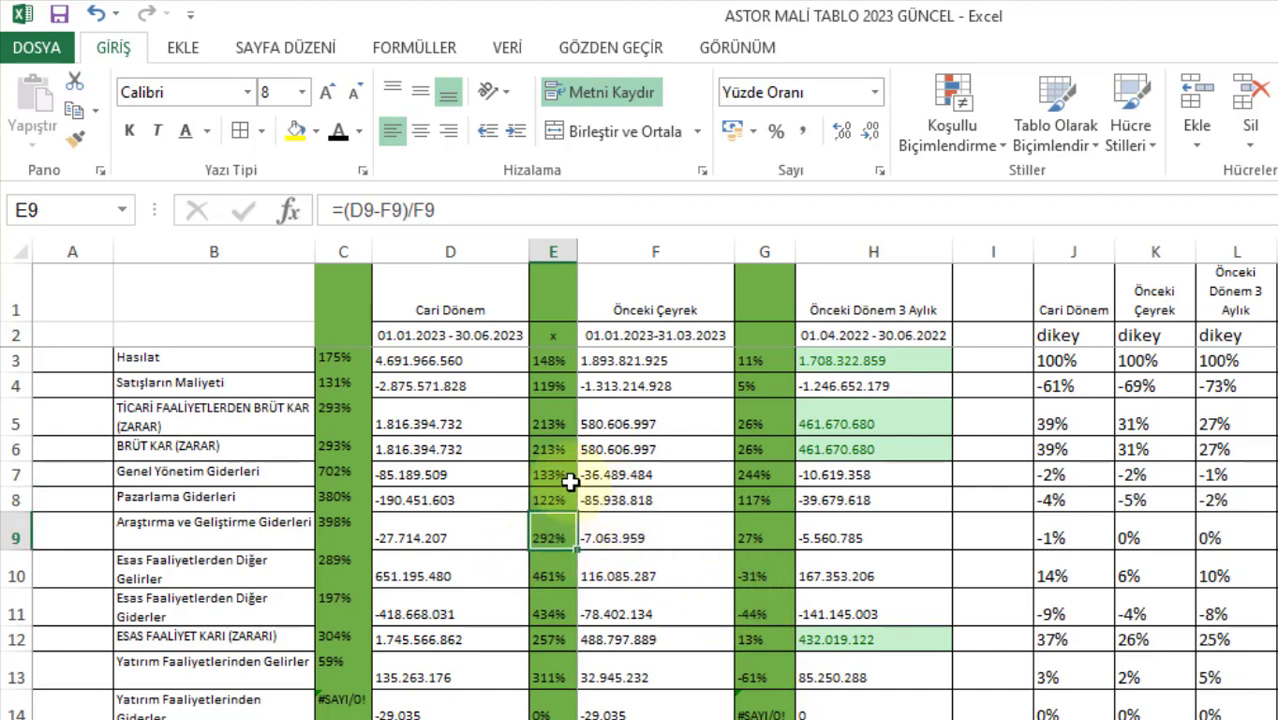
drag(555, 474, 446, 506)
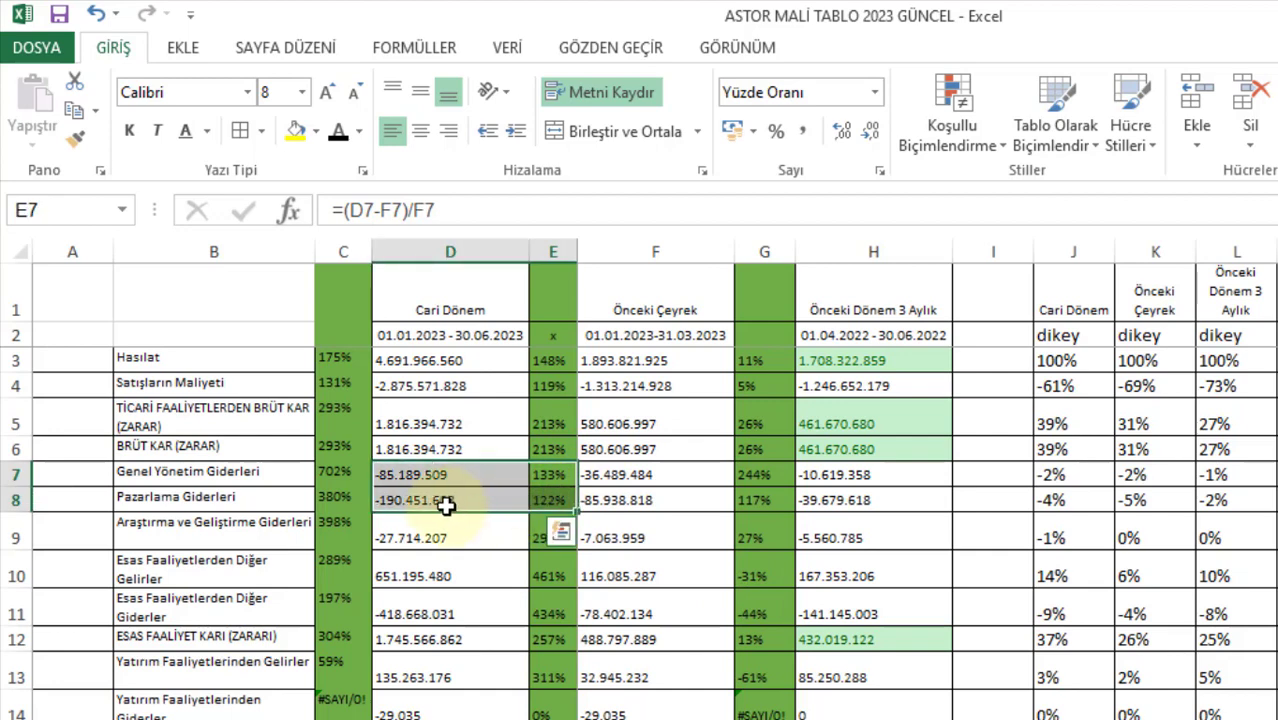
- Check the Araştırma ve Geliştirme Giderleri amount in D9 and its growth rate in E9, and relate it to the Hasılat in D3
click(478, 538)
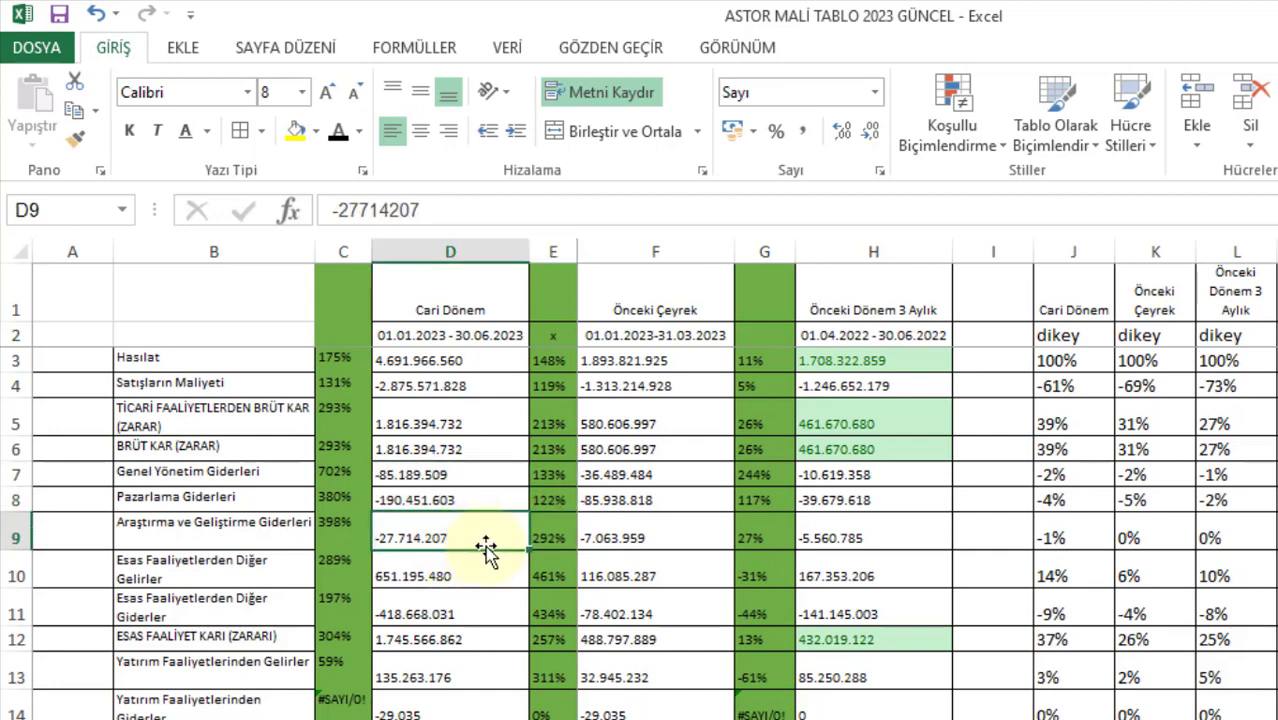
click(554, 541)
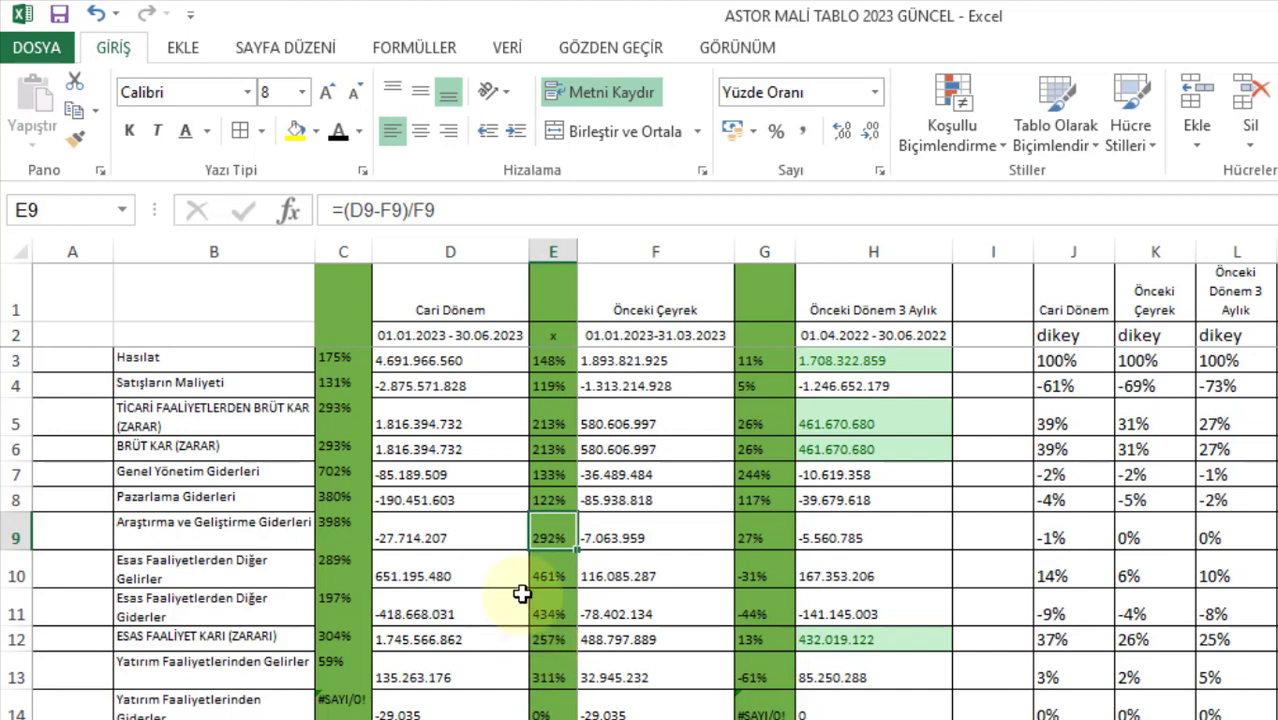
click(484, 538)
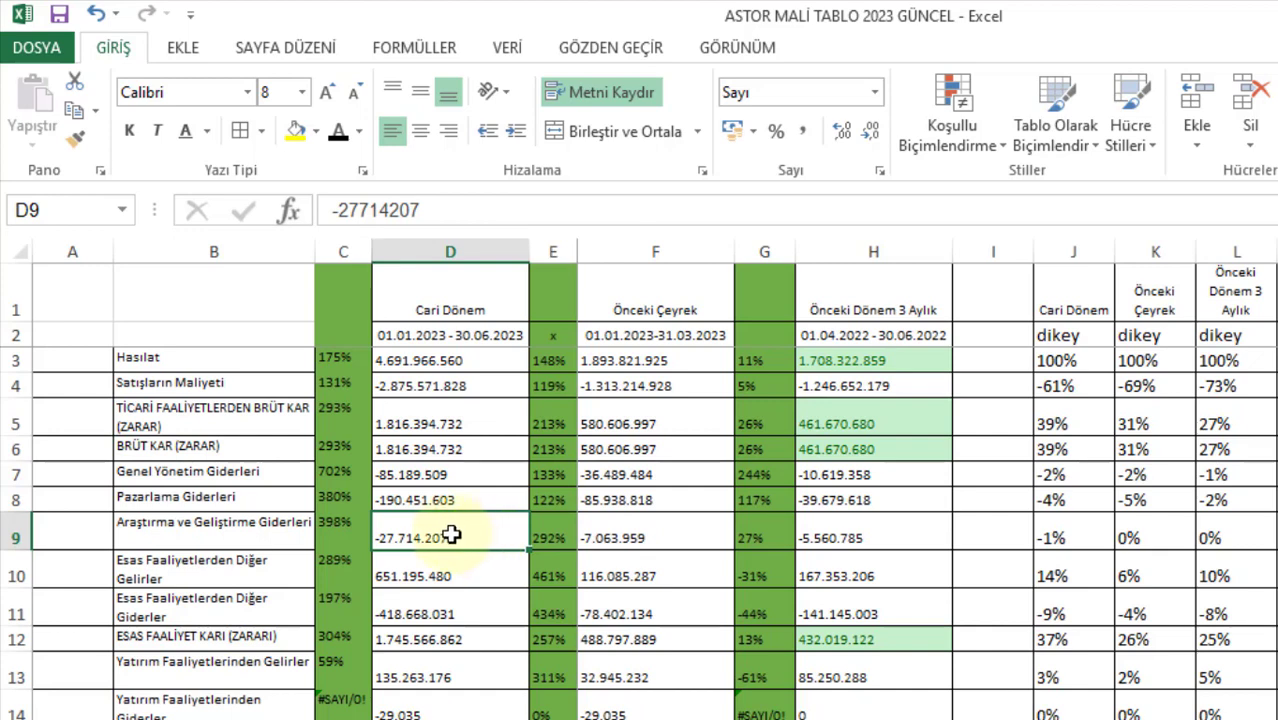
click(550, 533)
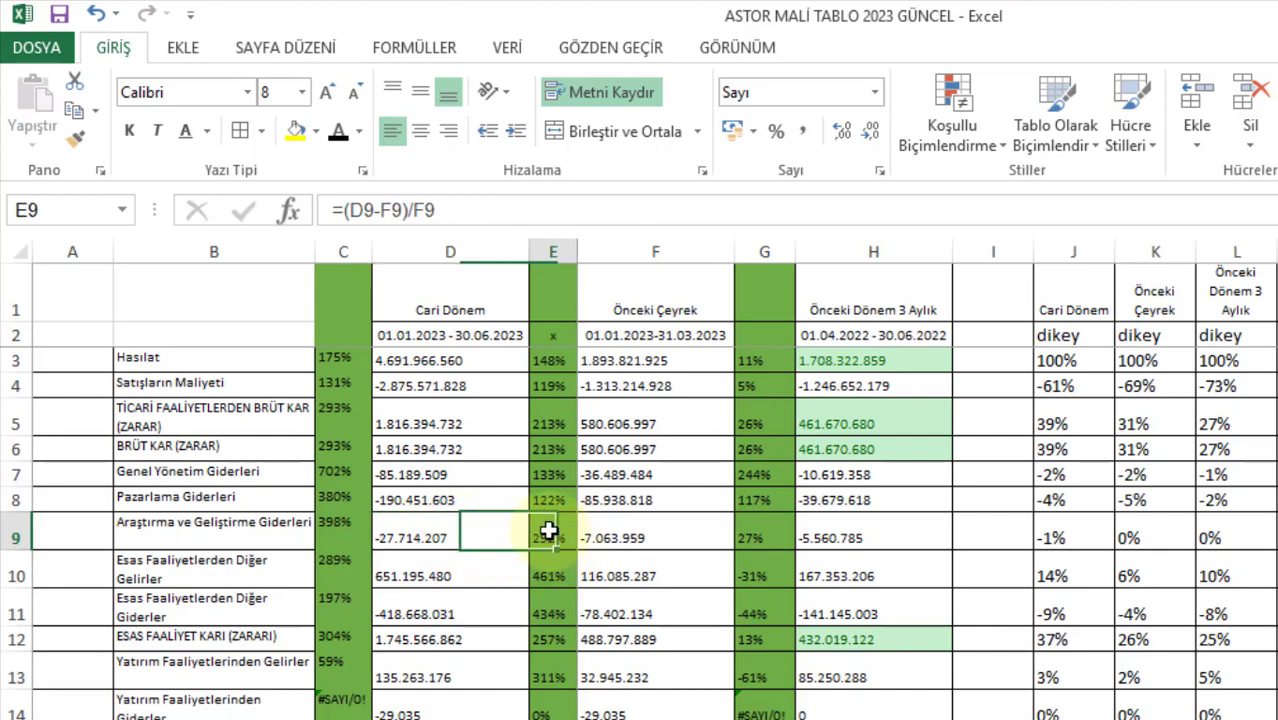
click(498, 531)
click(494, 359)
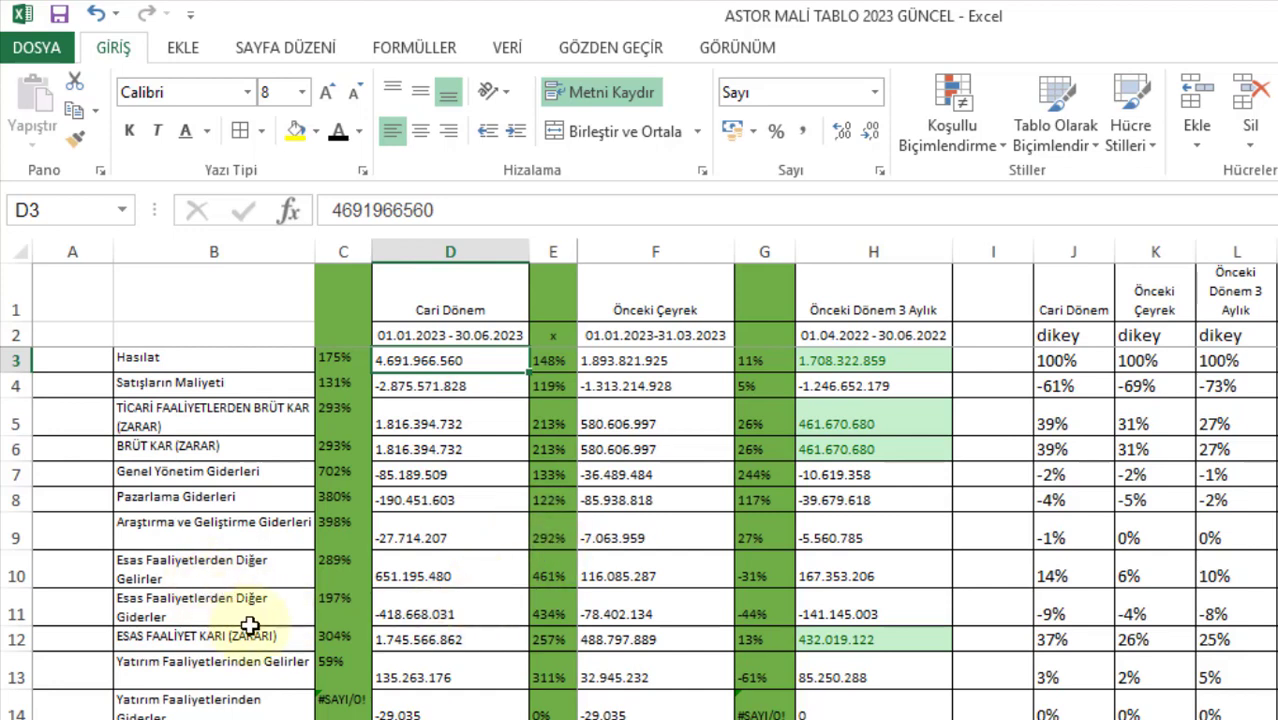
- Check the other operating income and expenses in D10:D11, and compare ESAS FAALİYET KARI in D12 and F12 with its growth rate in E12
drag(420, 578, 410, 608)
click(398, 638)
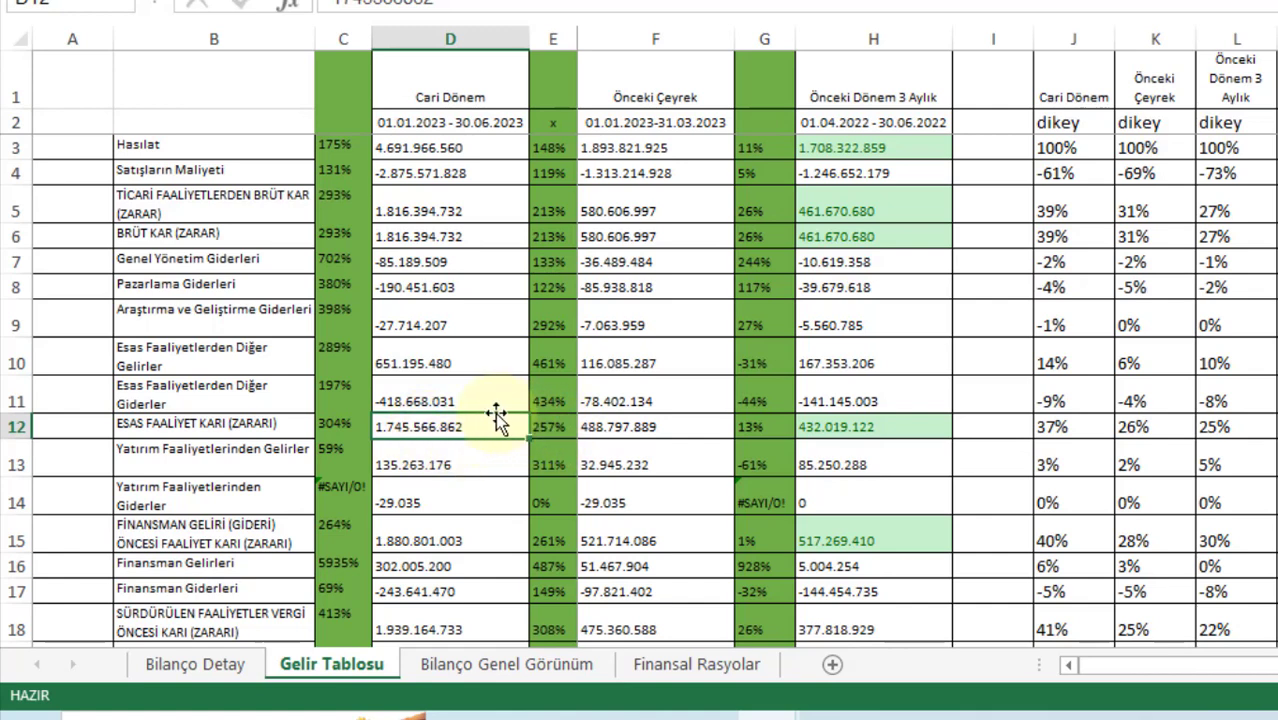
click(625, 428)
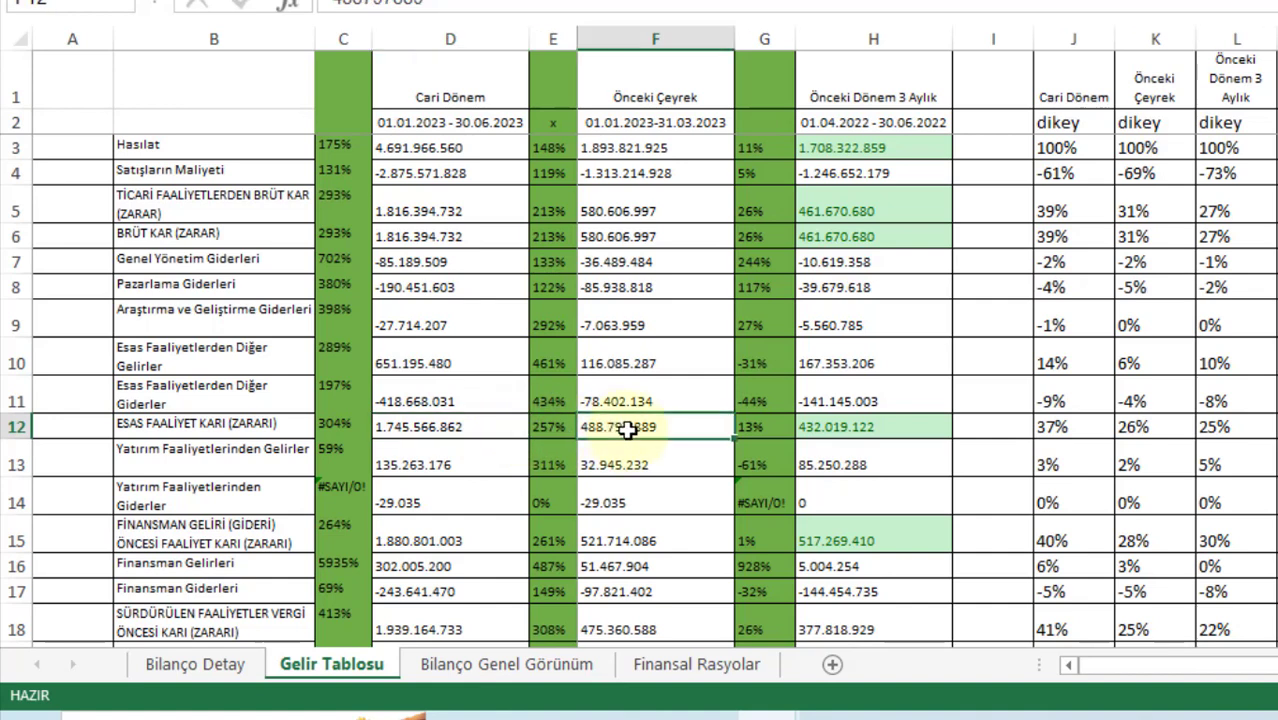
click(550, 427)
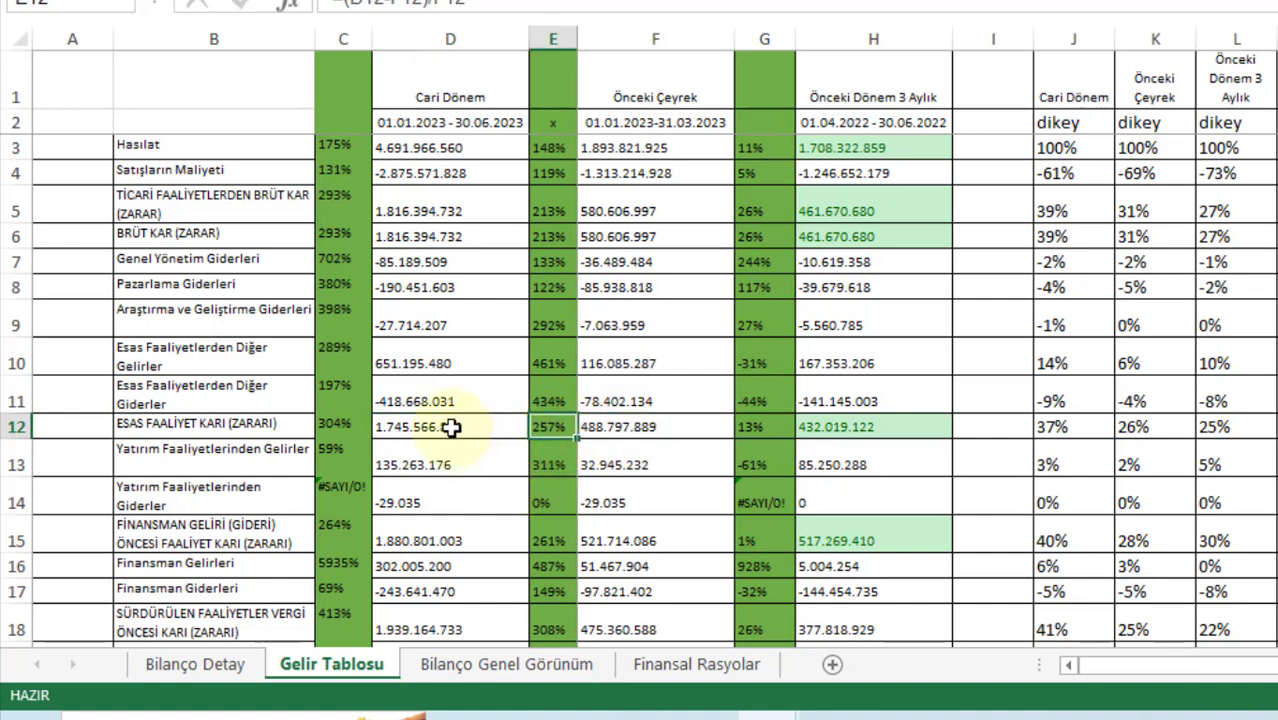
click(615, 428)
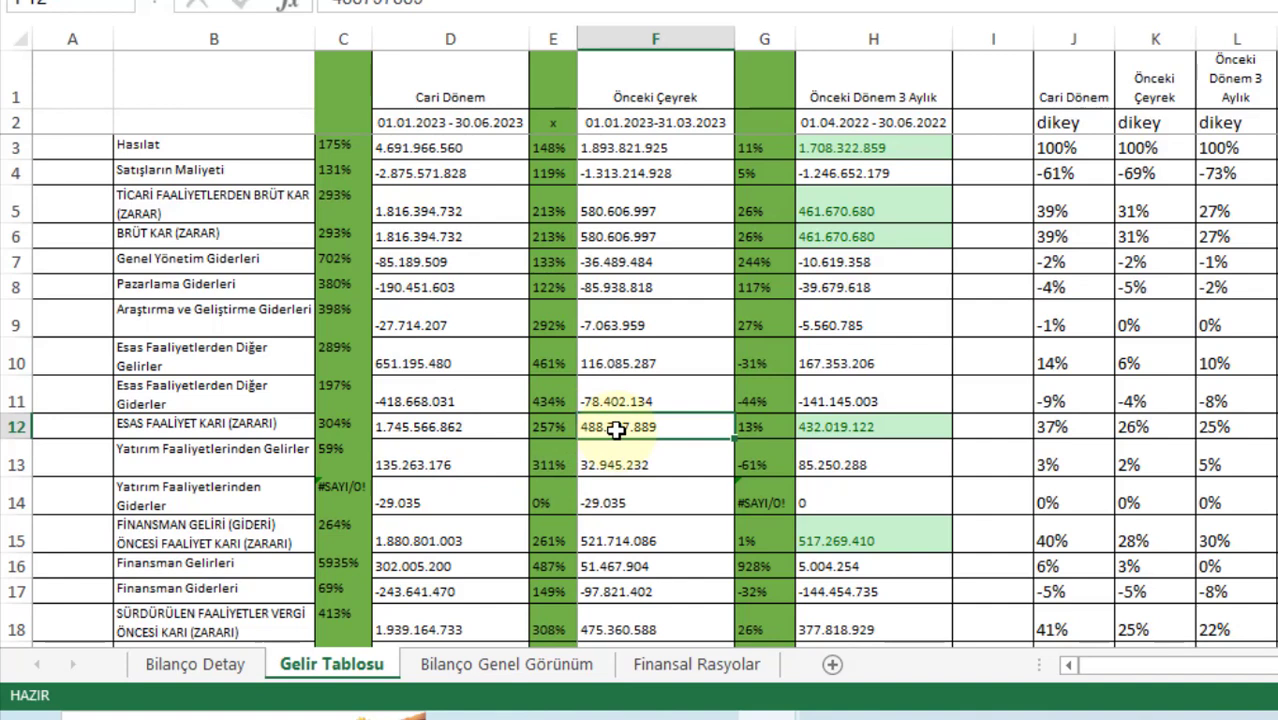
- Compare the ESAS FAALİYET KARI amount in D12 with its vertical shares in K12 and J12
click(428, 426)
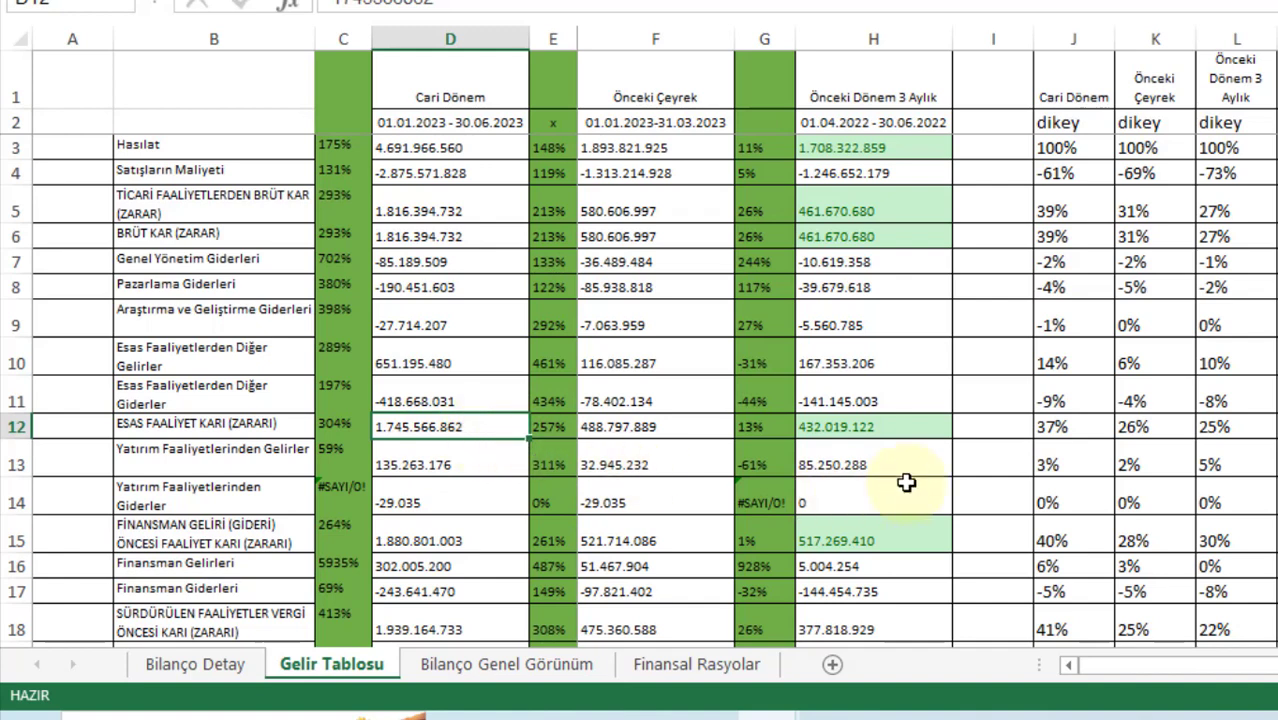
click(1165, 425)
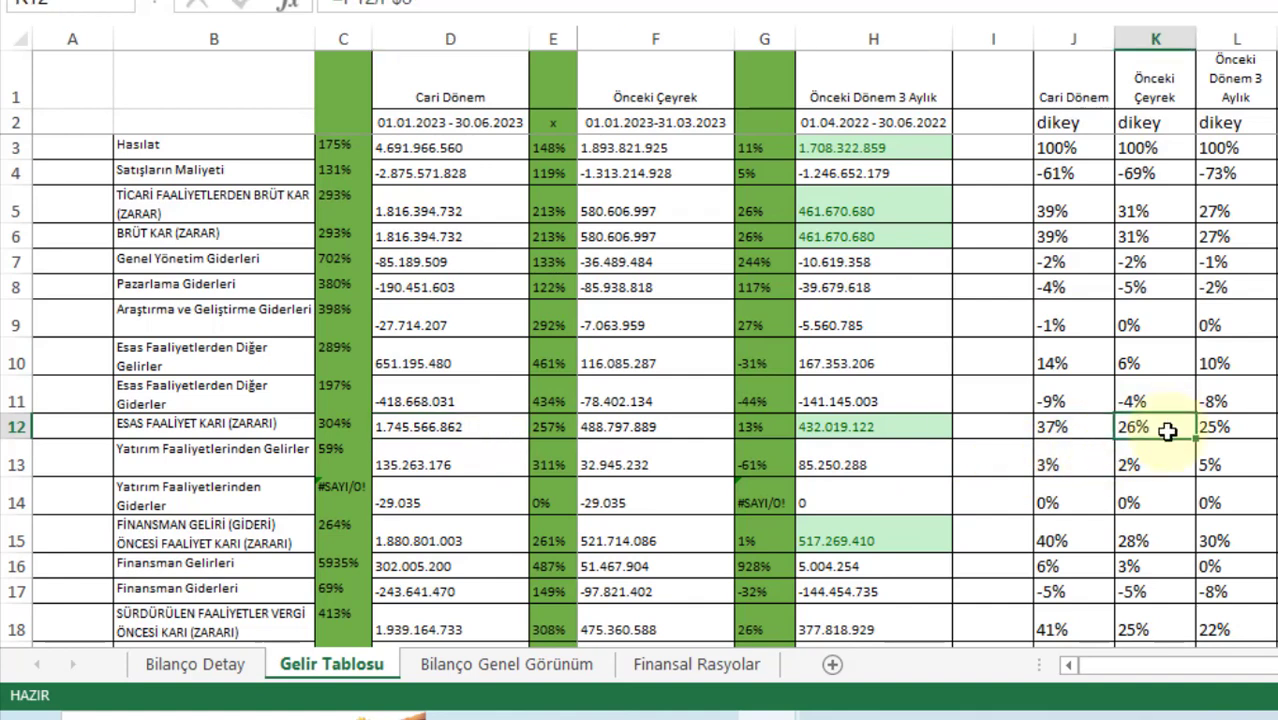
click(1073, 428)
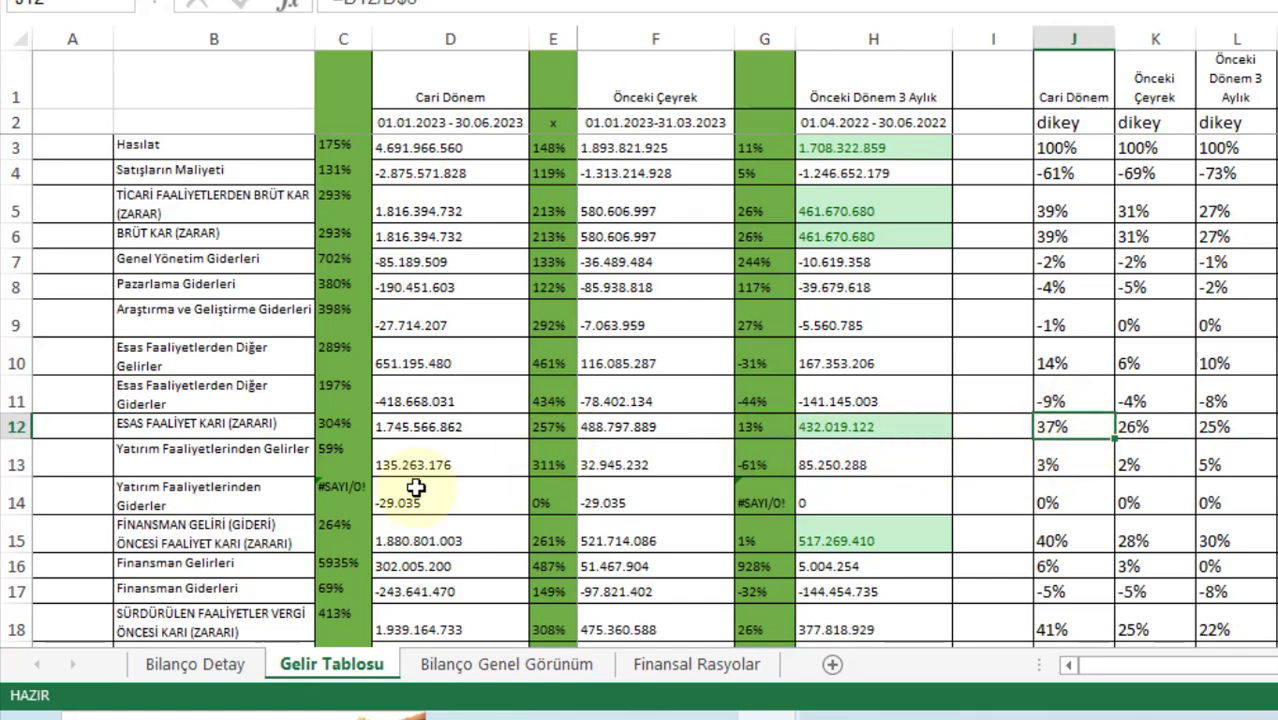
- Compare the Yatırım Faaliyetlerinden Gelirler amounts in D13 and F13 between the current period and the previous quarter
scroll(415, 487, down, 1)
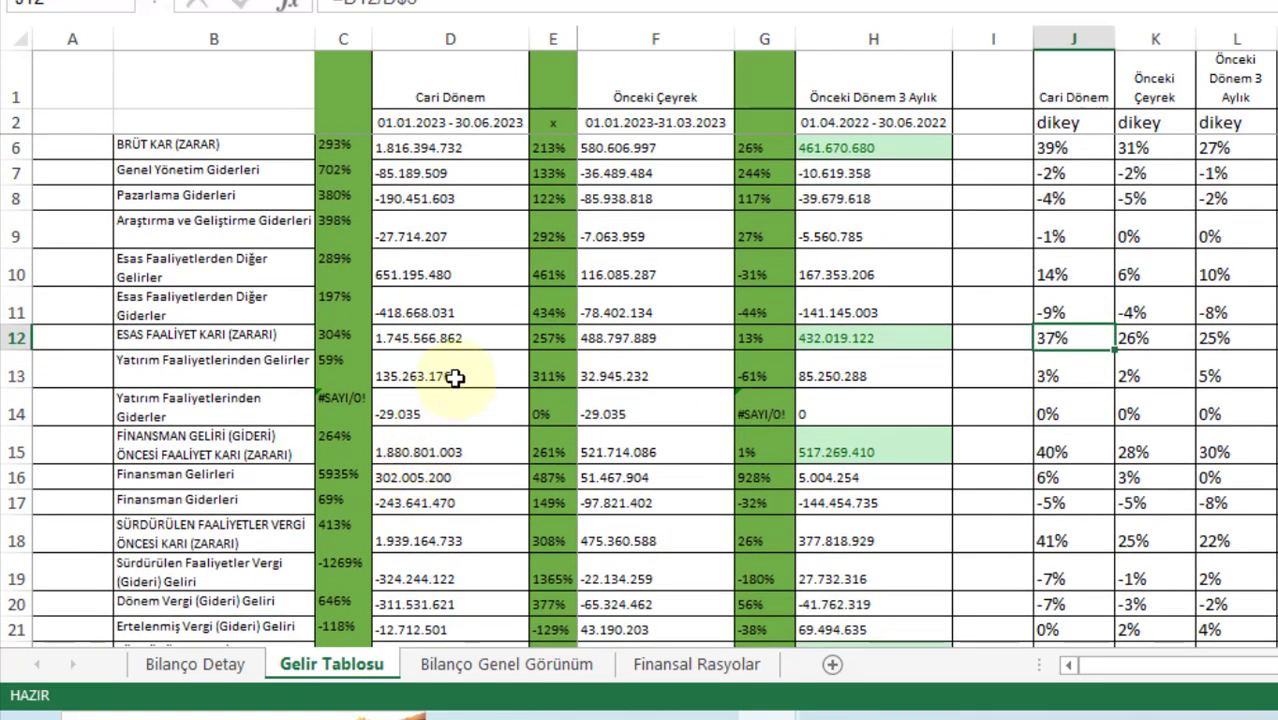
click(456, 377)
click(229, 373)
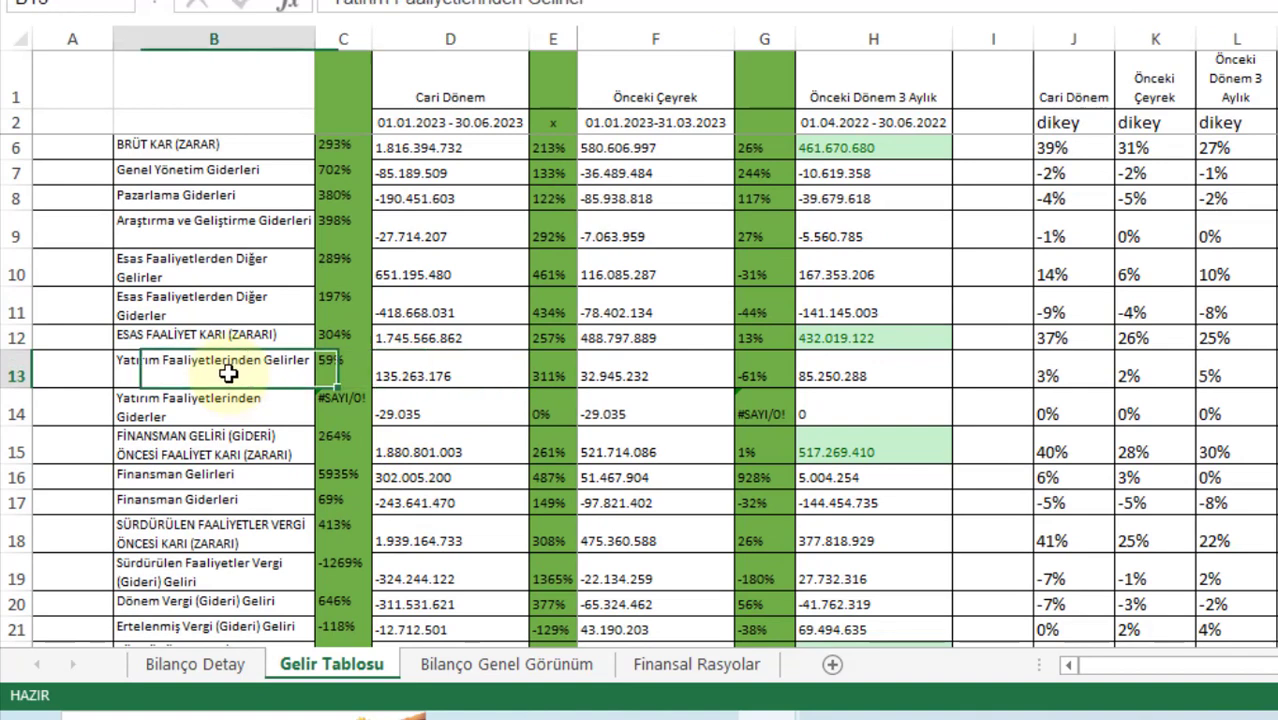
click(456, 378)
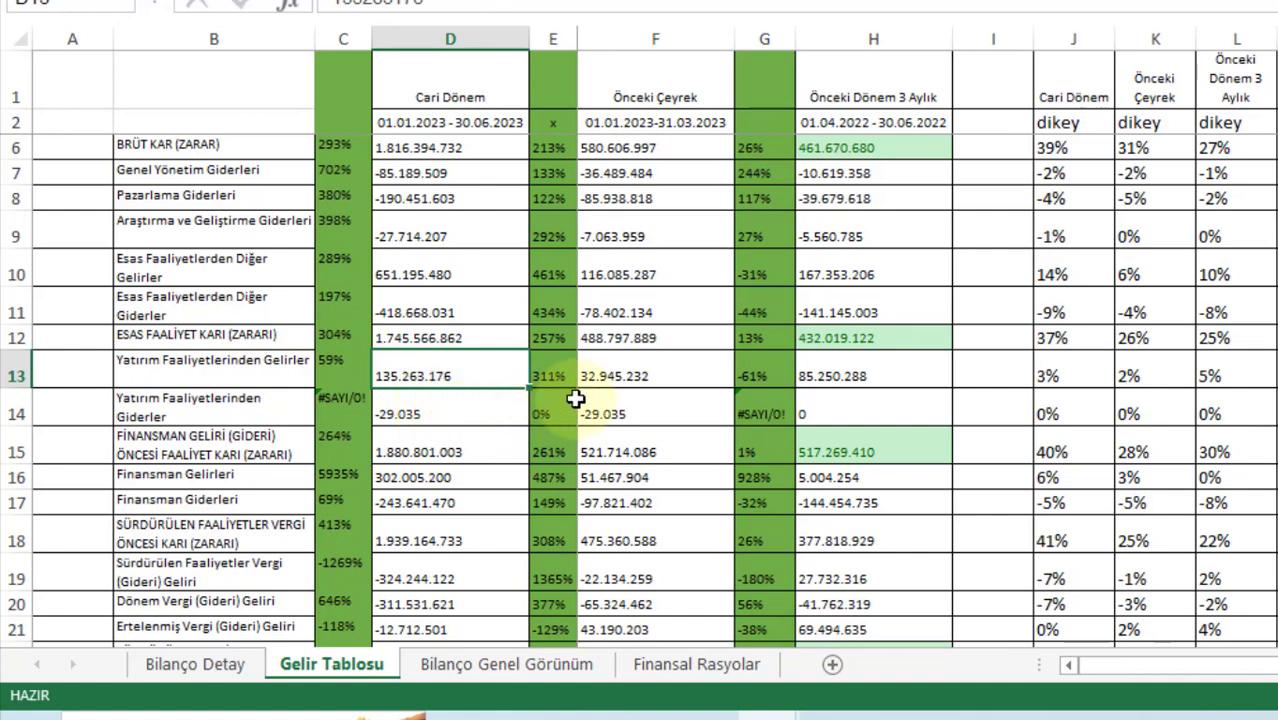
click(638, 372)
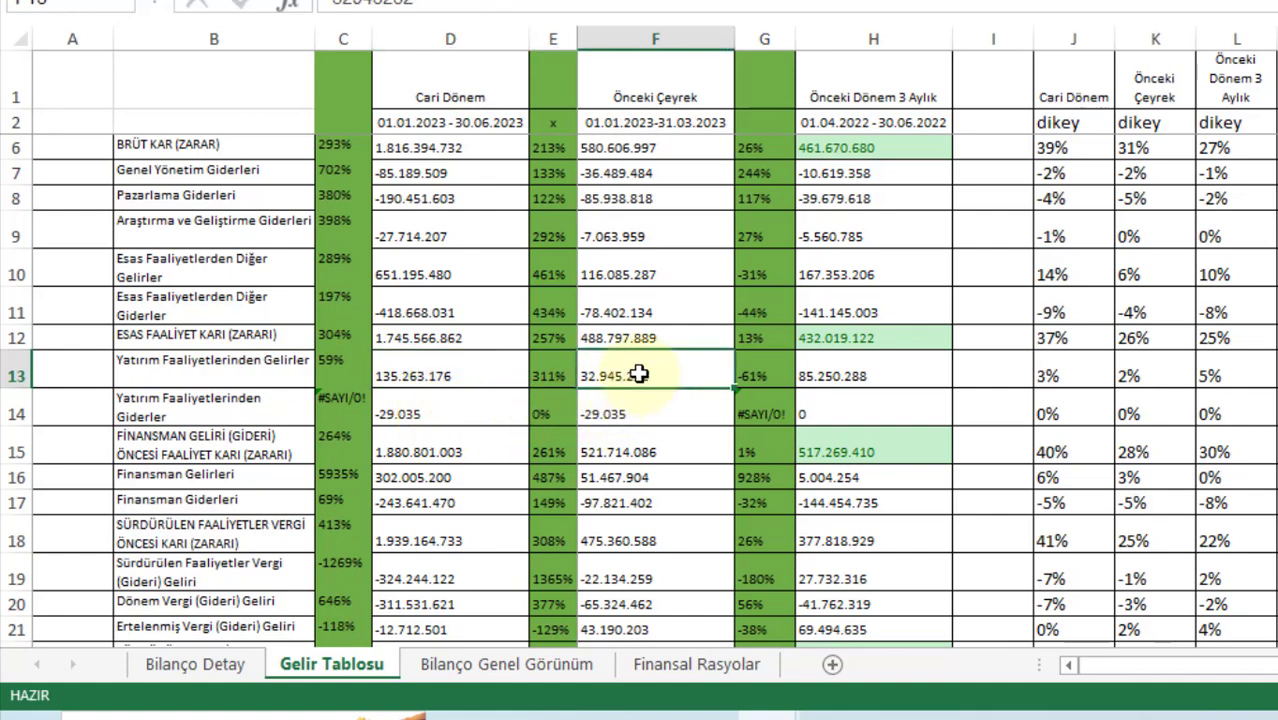
click(513, 376)
click(606, 383)
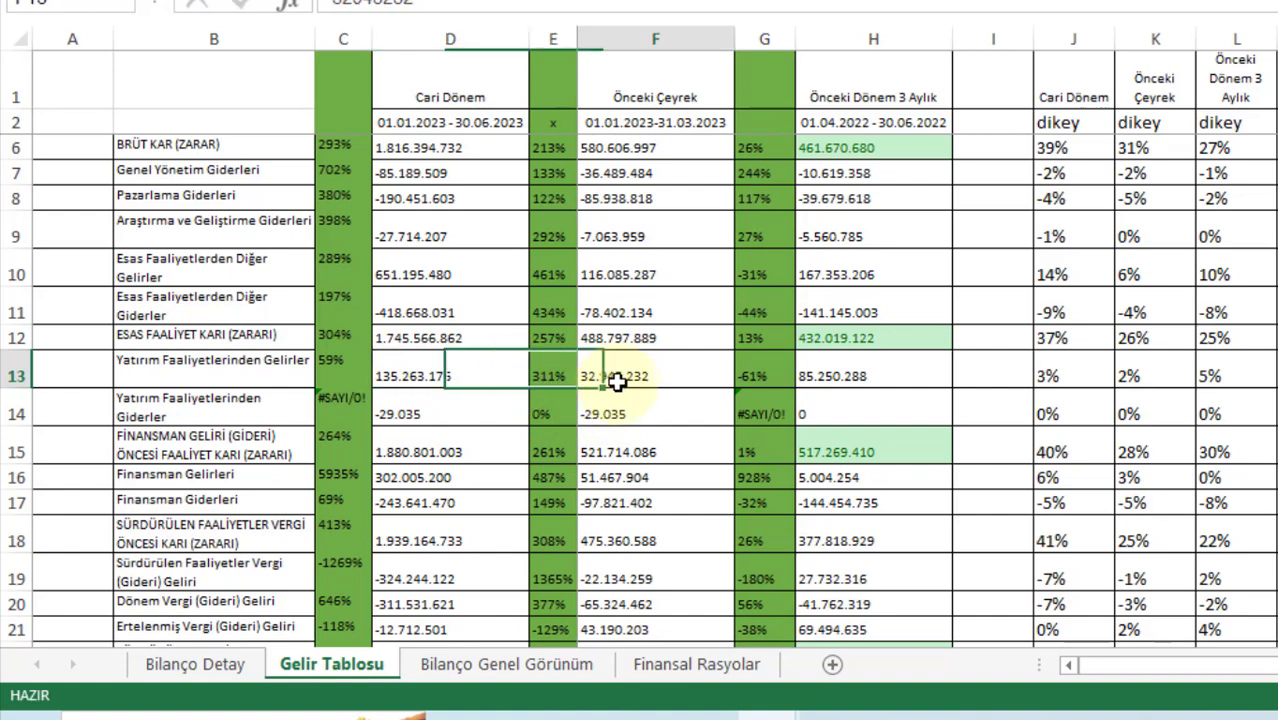
click(466, 367)
click(634, 378)
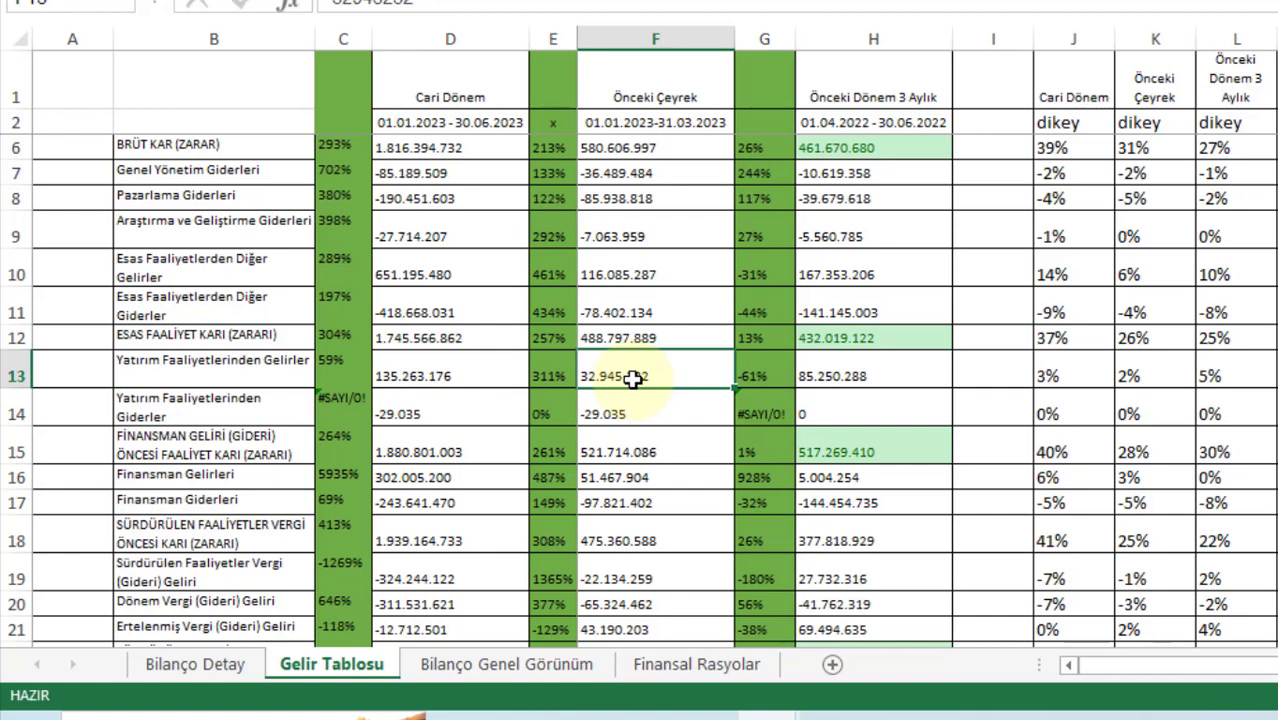
click(530, 378)
click(645, 374)
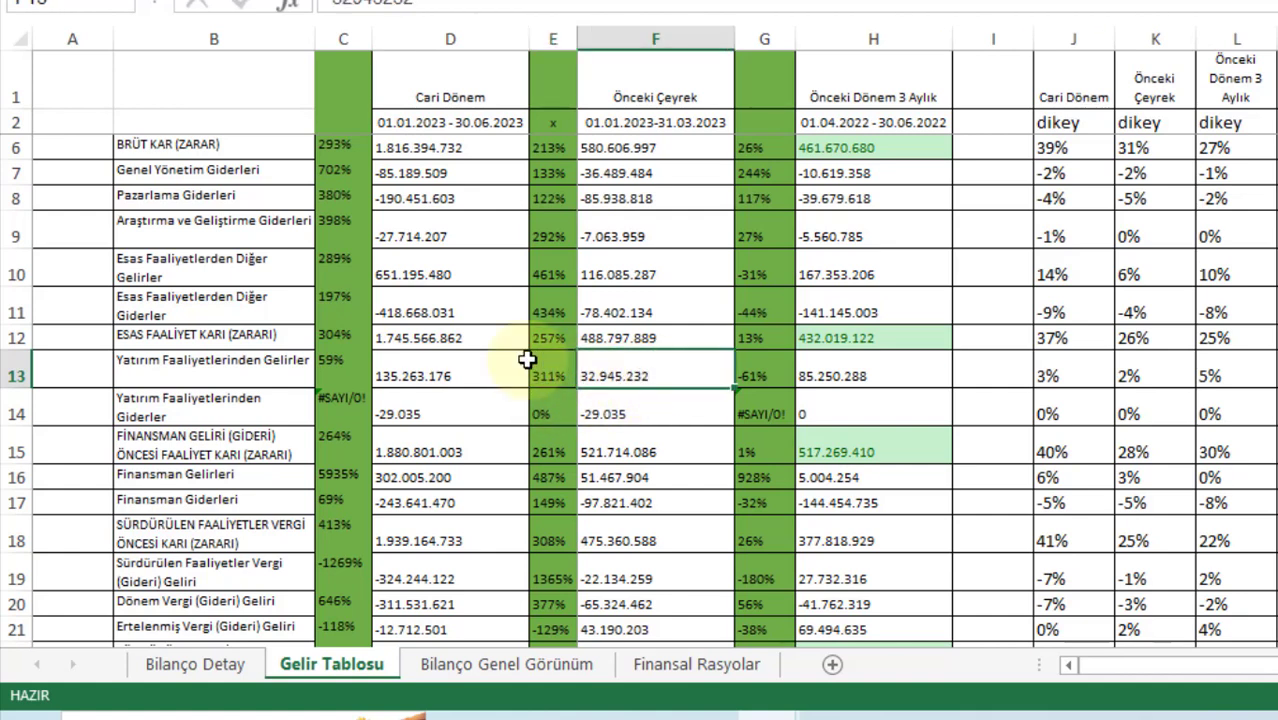
click(486, 366)
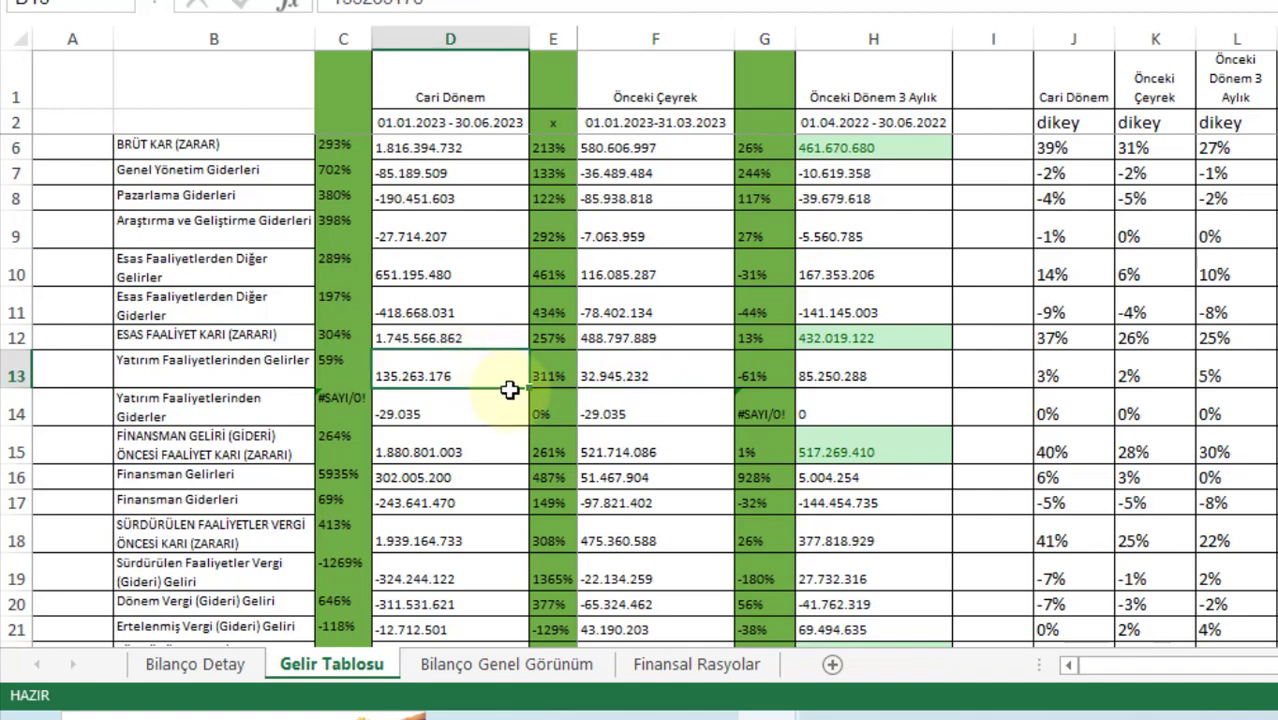
- Check the Finansman Gelirleri amounts in D16 and F16 together with the growth rate in E16
scroll(509, 390, down, 1)
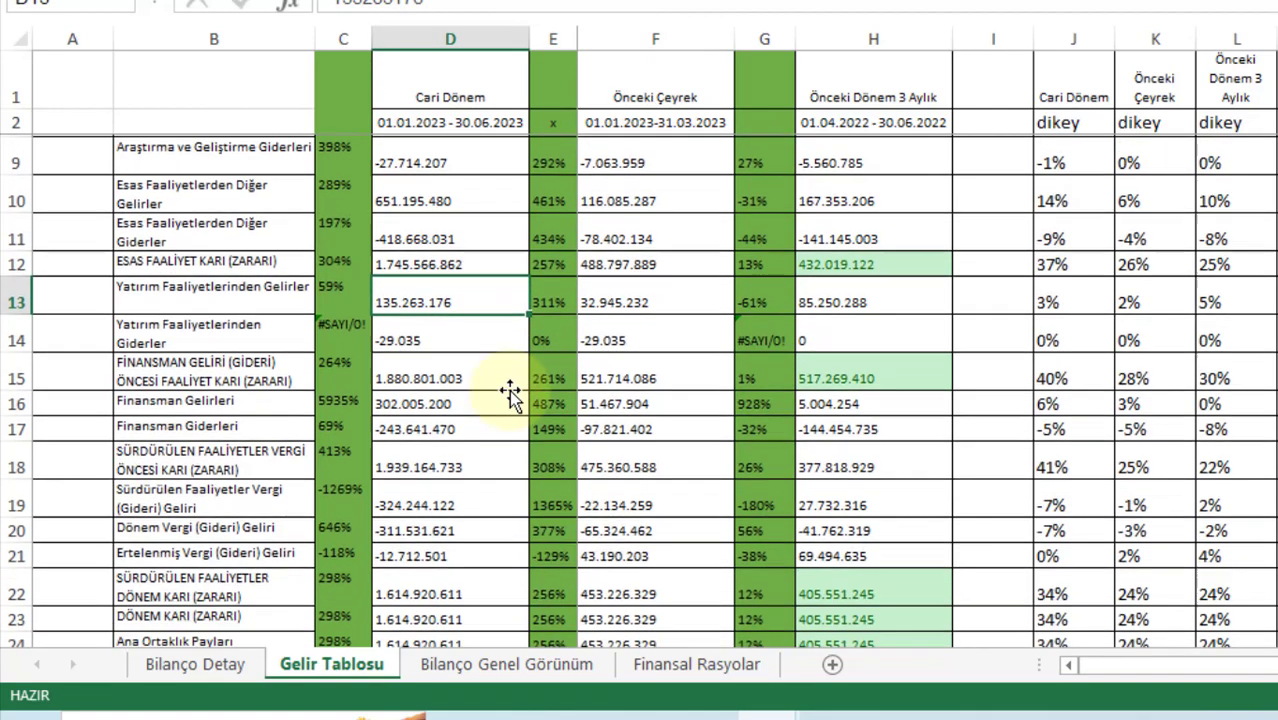
click(442, 402)
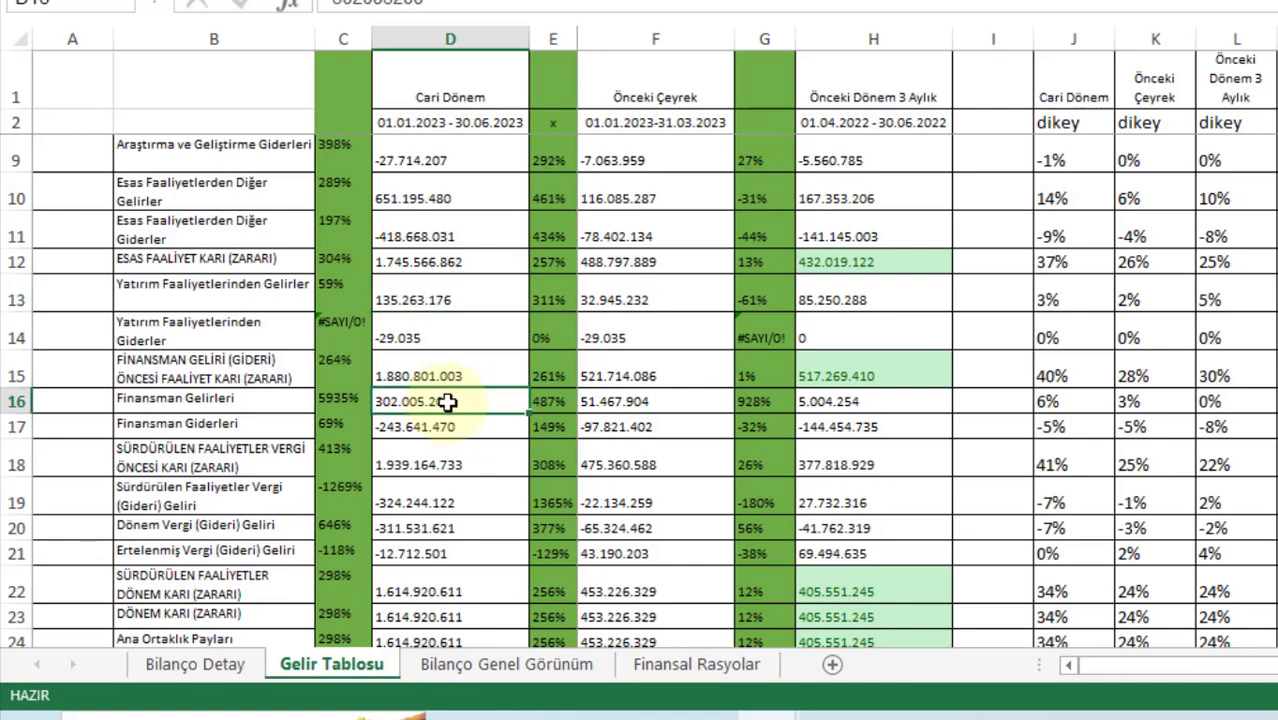
click(554, 401)
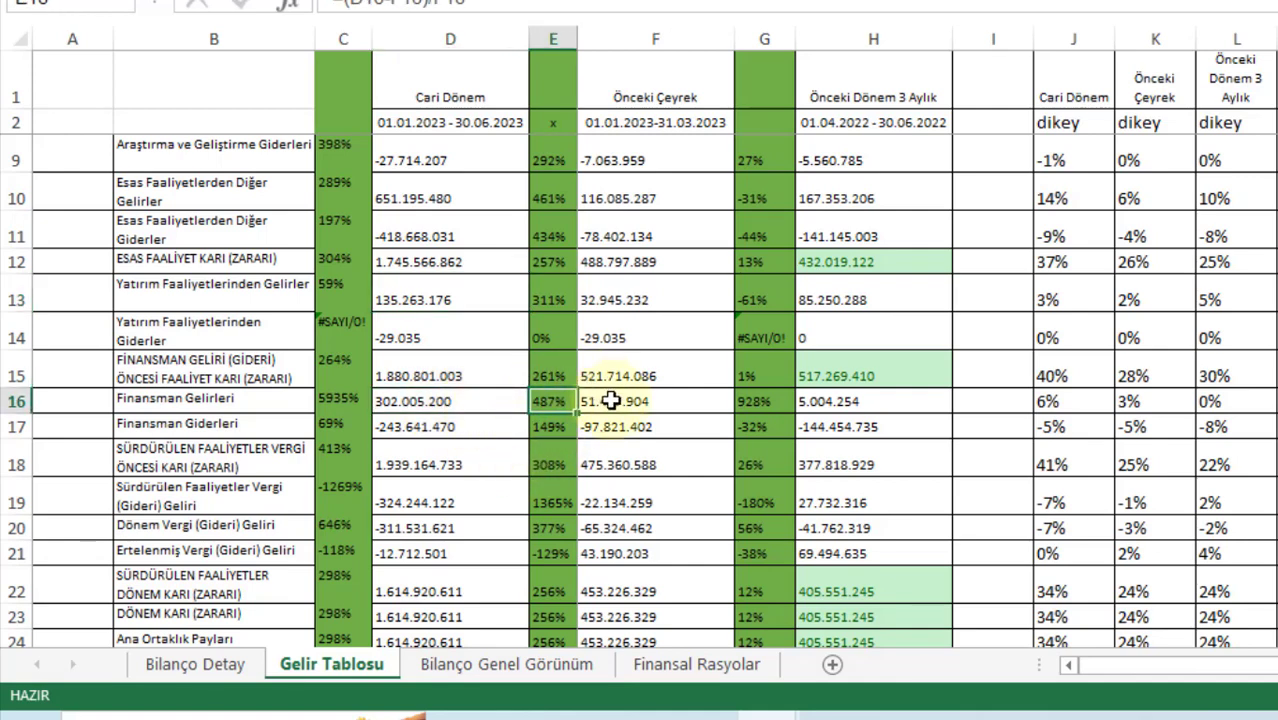
click(592, 403)
click(491, 403)
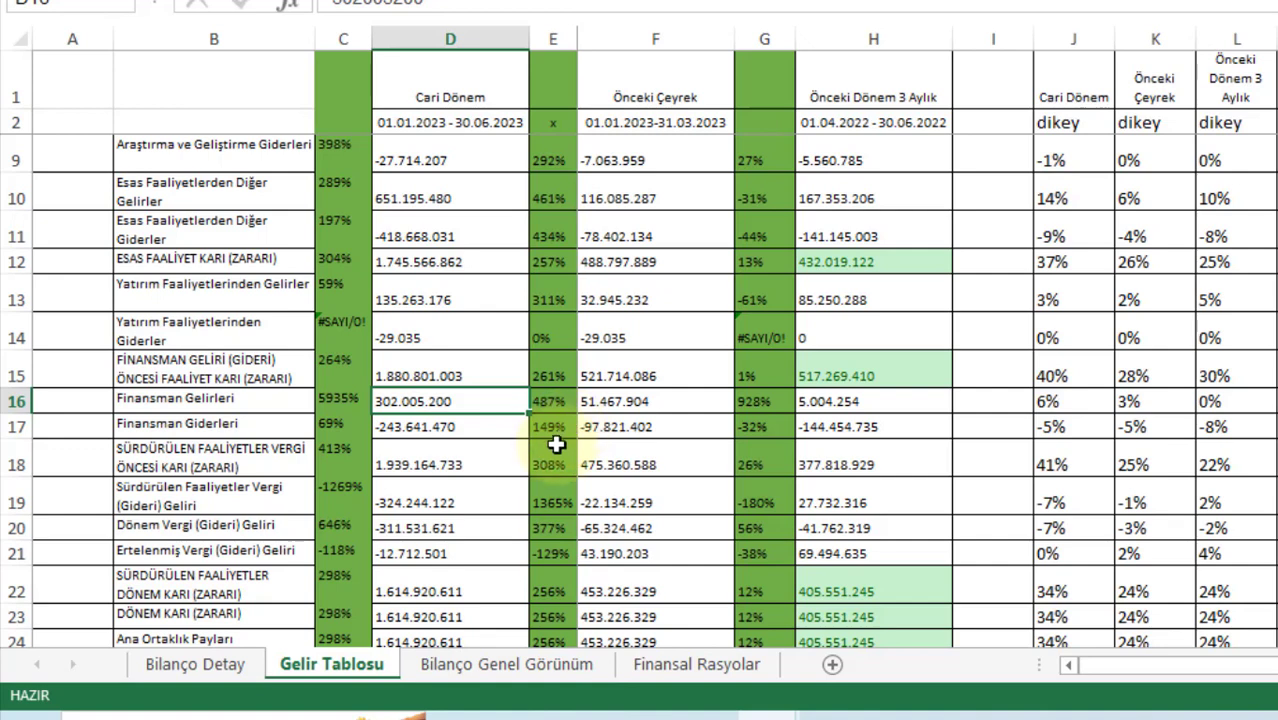
- Weigh Finansman Giderleri against Finansman Gelirleri in D16:D17 for the current period and F16:F17 for the previous quarter
mouse_move(520, 426)
mouse_down()
mouse_move(556, 402)
mouse_move(509, 422)
mouse_up()
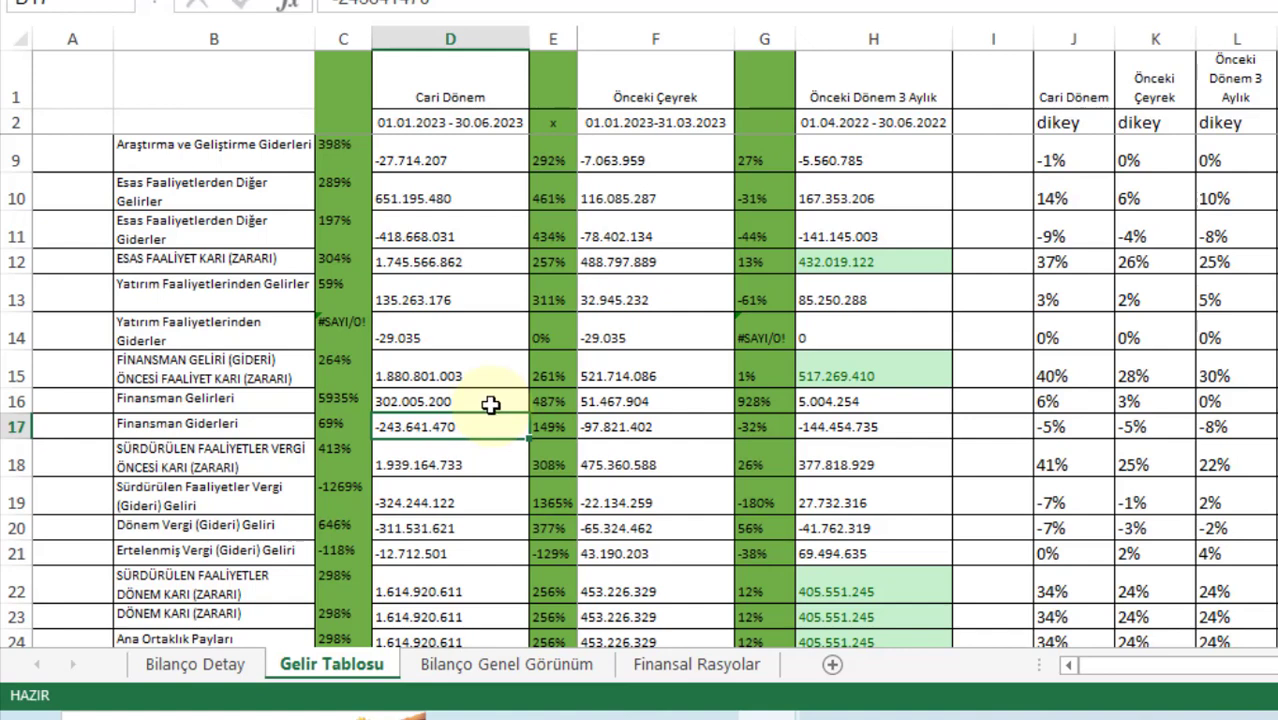
click(616, 403)
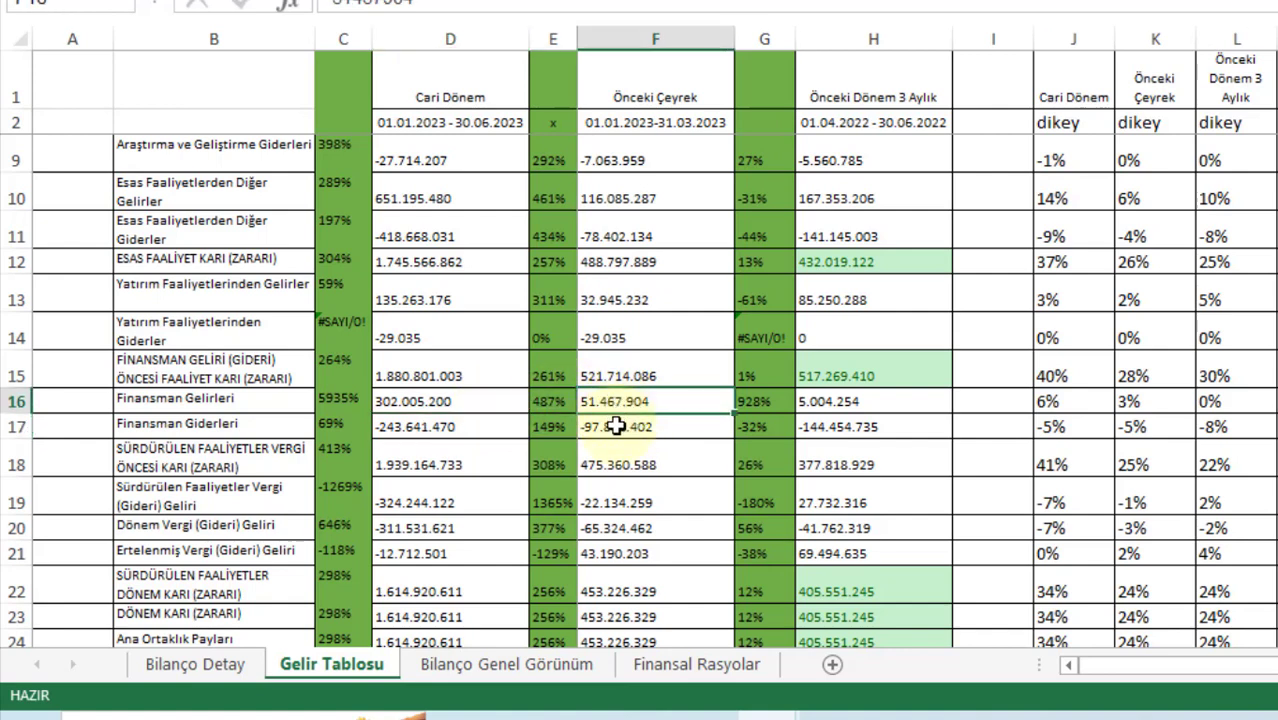
click(613, 427)
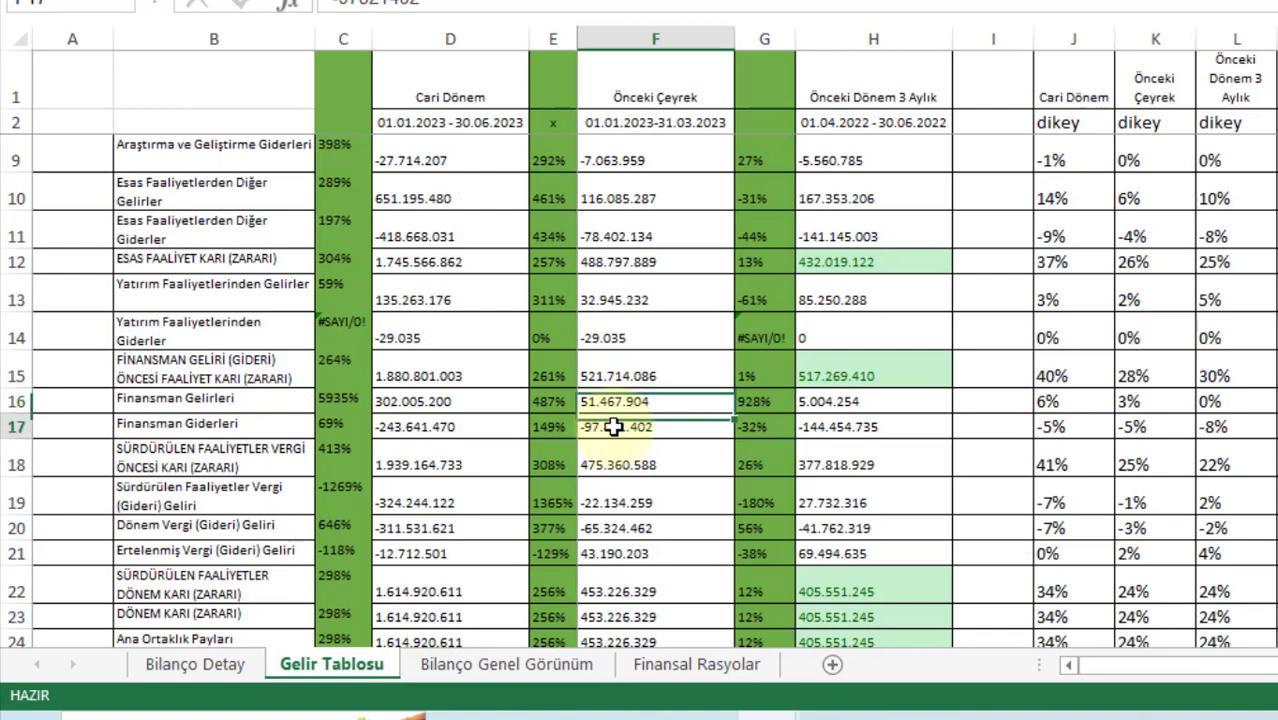
click(486, 403)
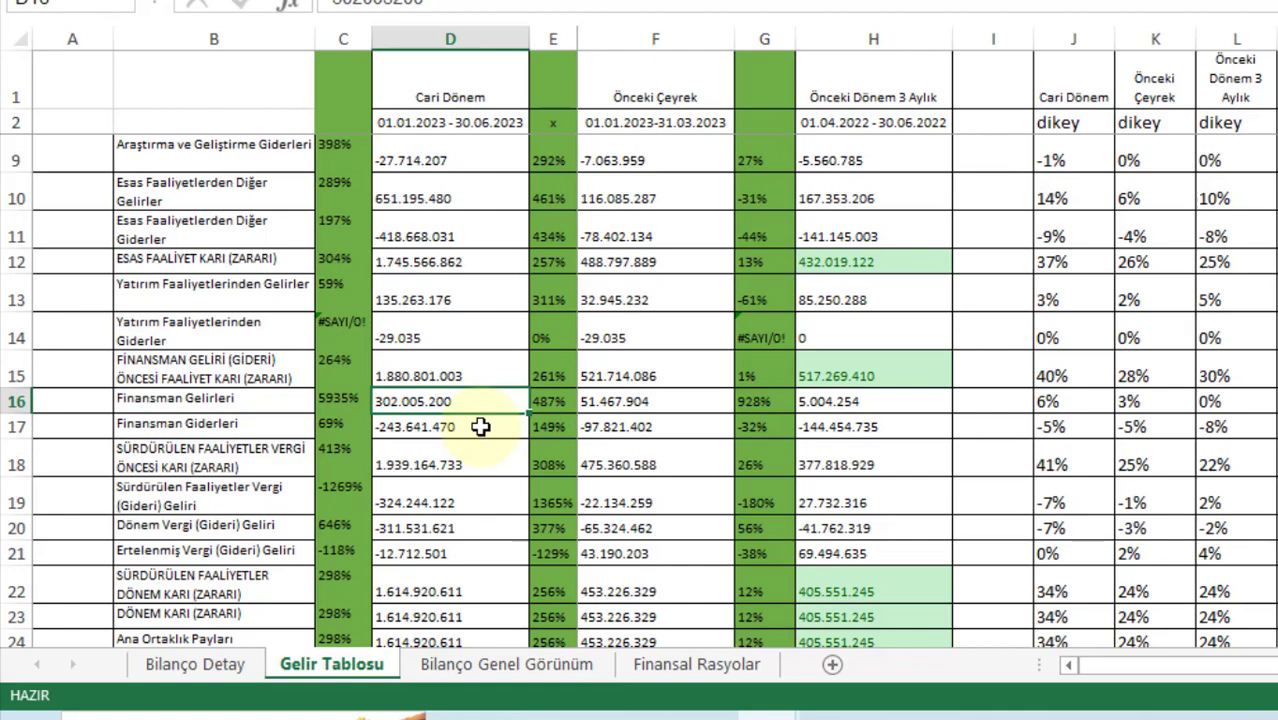
click(455, 430)
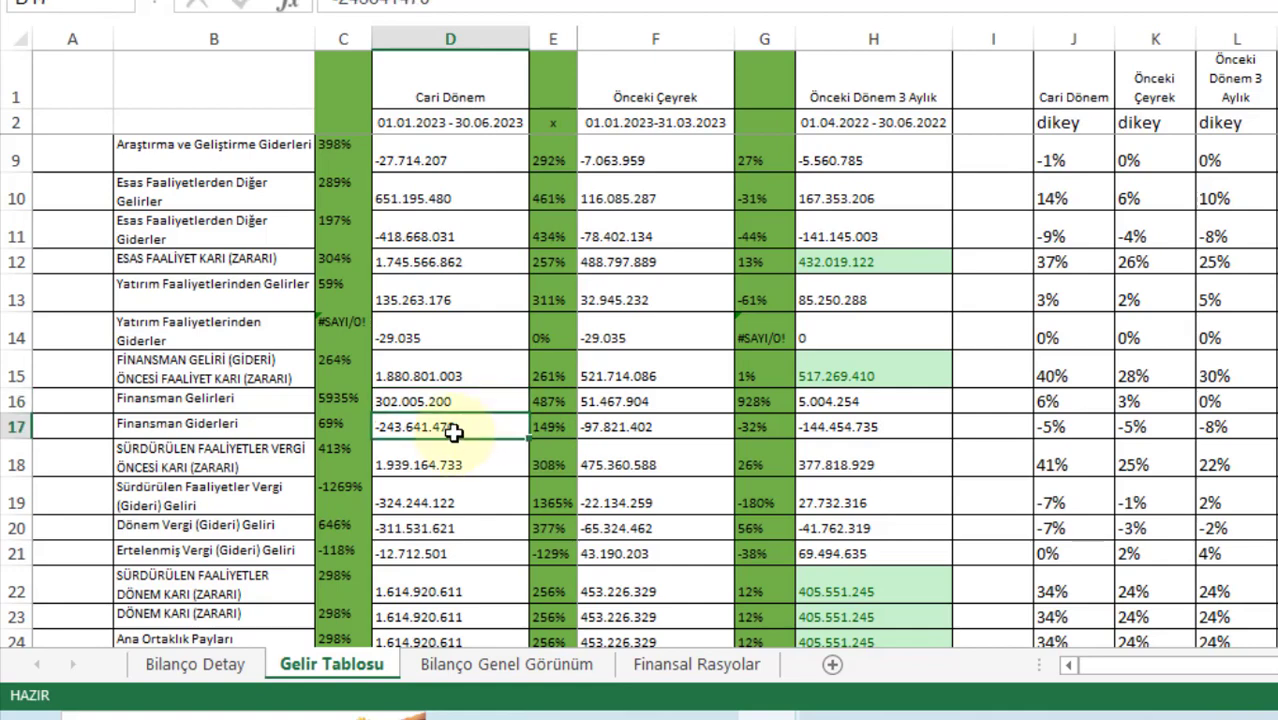
- Compare the Dönem Vergi (Gideri) Geliri amounts in D20 and F20
scroll(455, 428, down, 1)
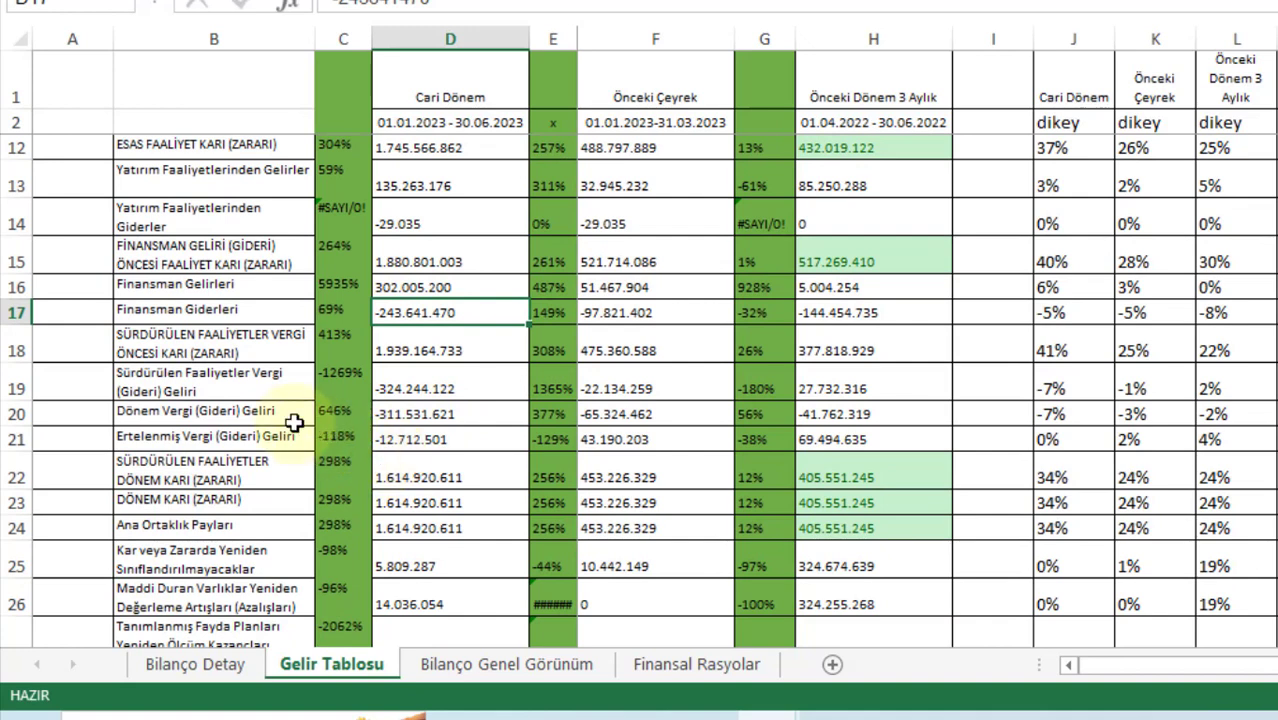
click(458, 416)
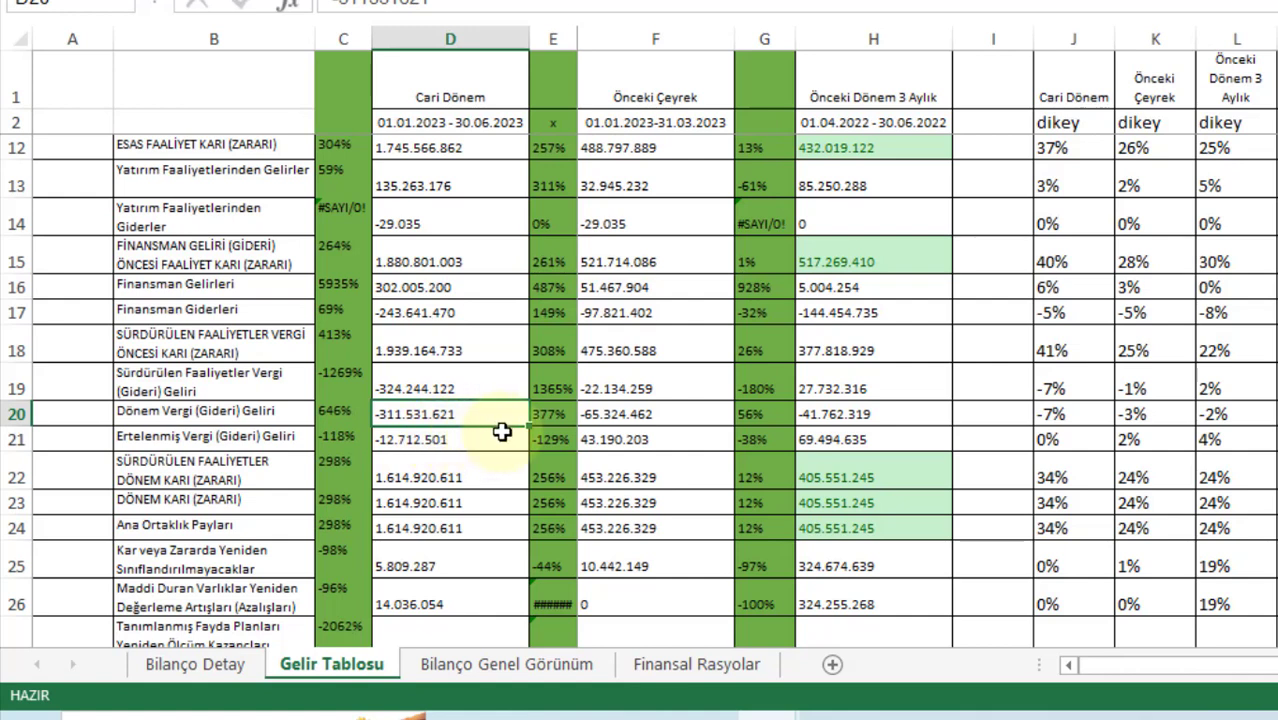
click(650, 414)
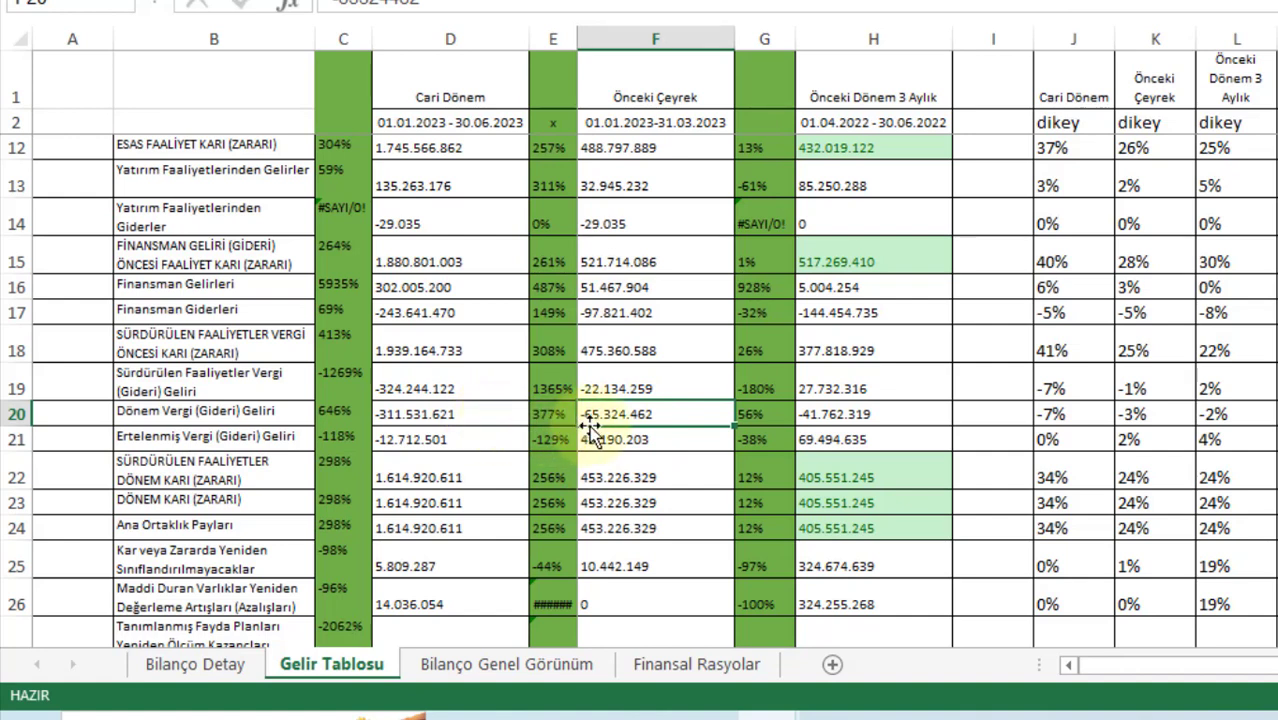
click(432, 420)
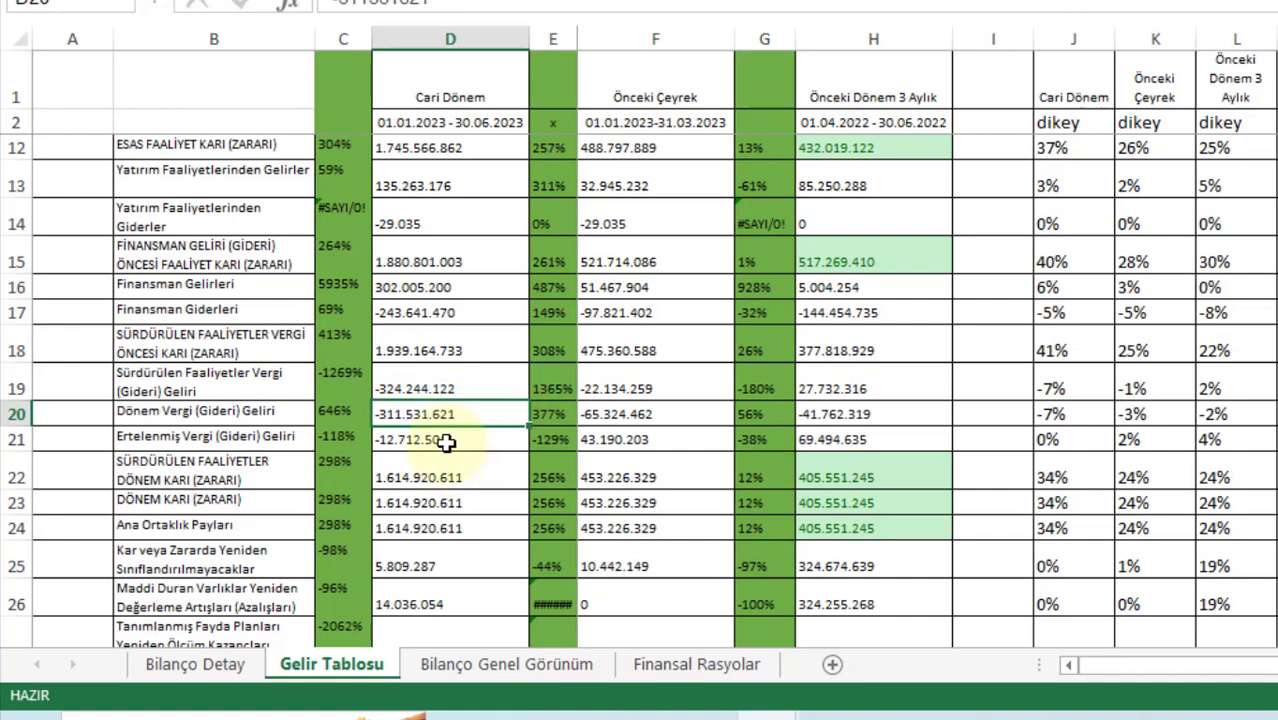
- Check SÜRDÜRÜLEN FAALİYETLER DÖNEM KARI in D22 with its growth rate in E22, and DÖNEM KARI in D23
click(413, 481)
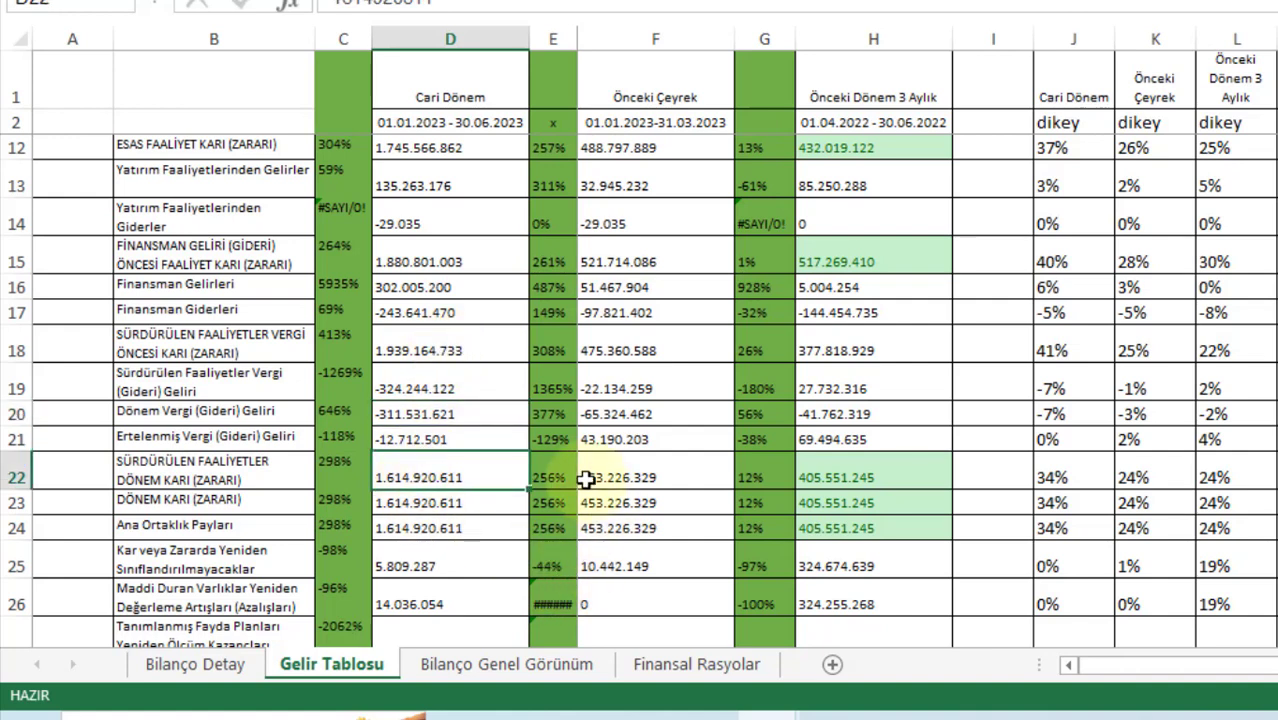
click(548, 470)
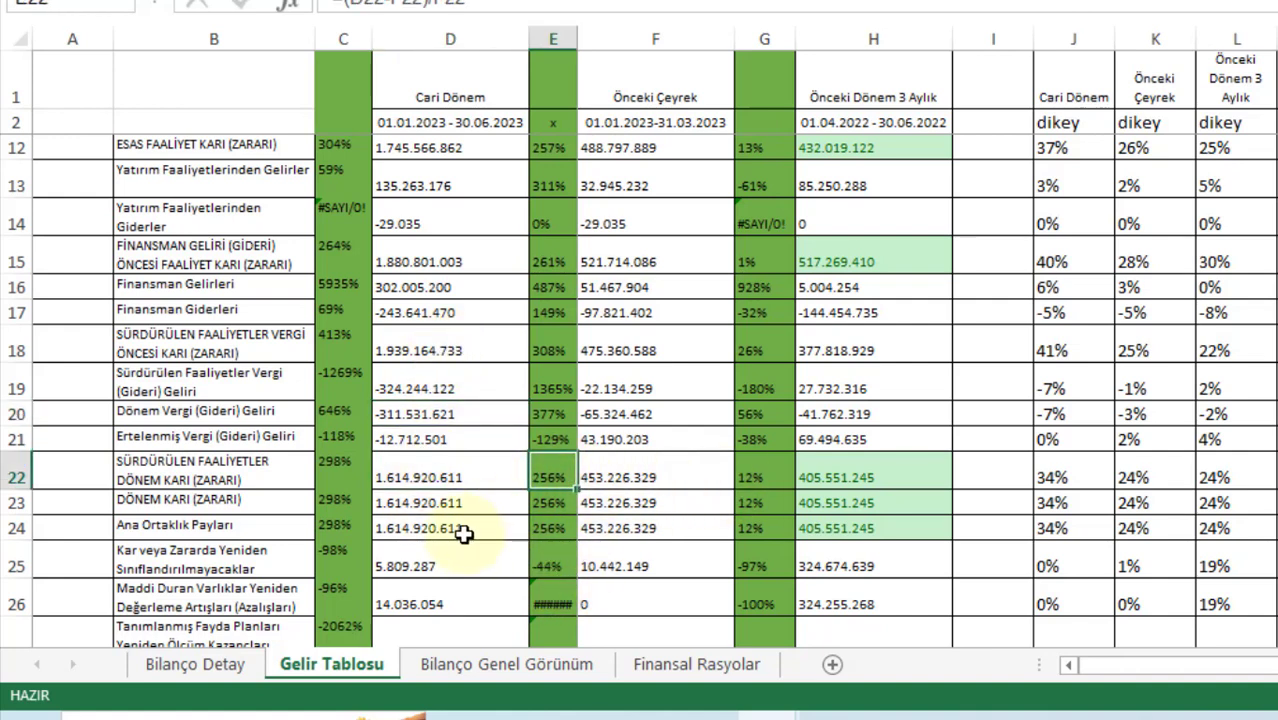
click(415, 483)
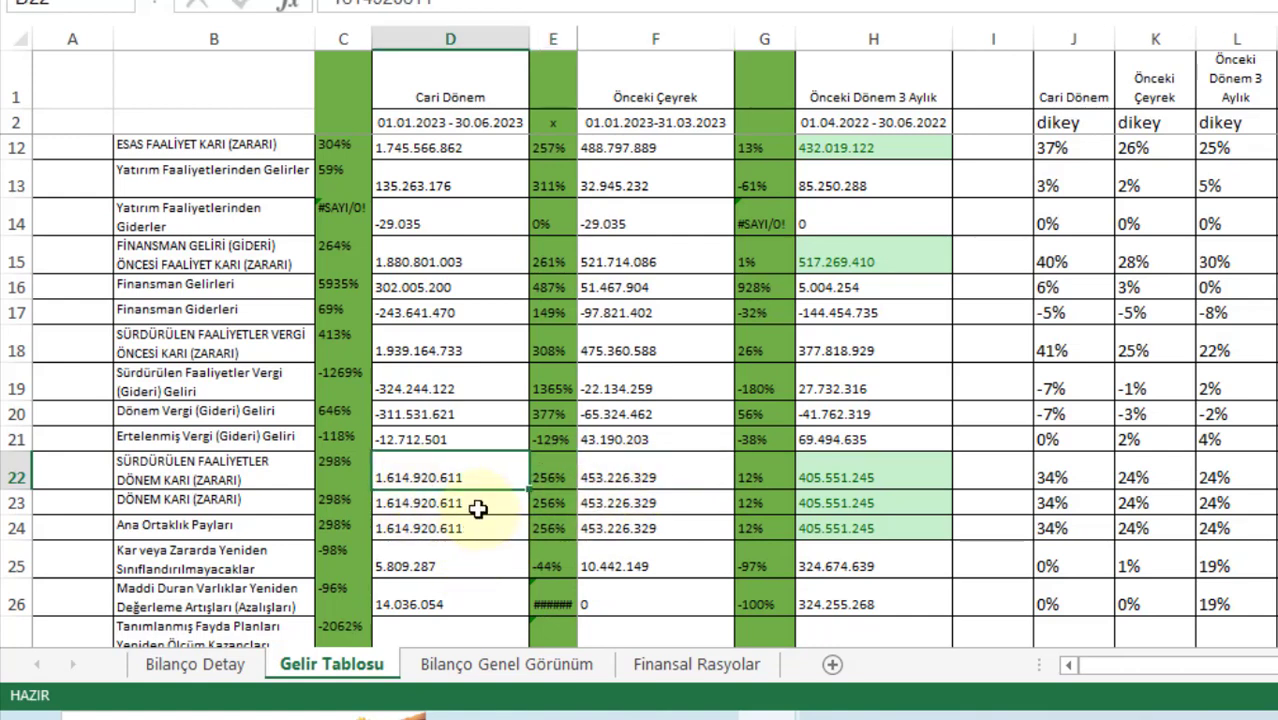
scroll(478, 510, down, 3)
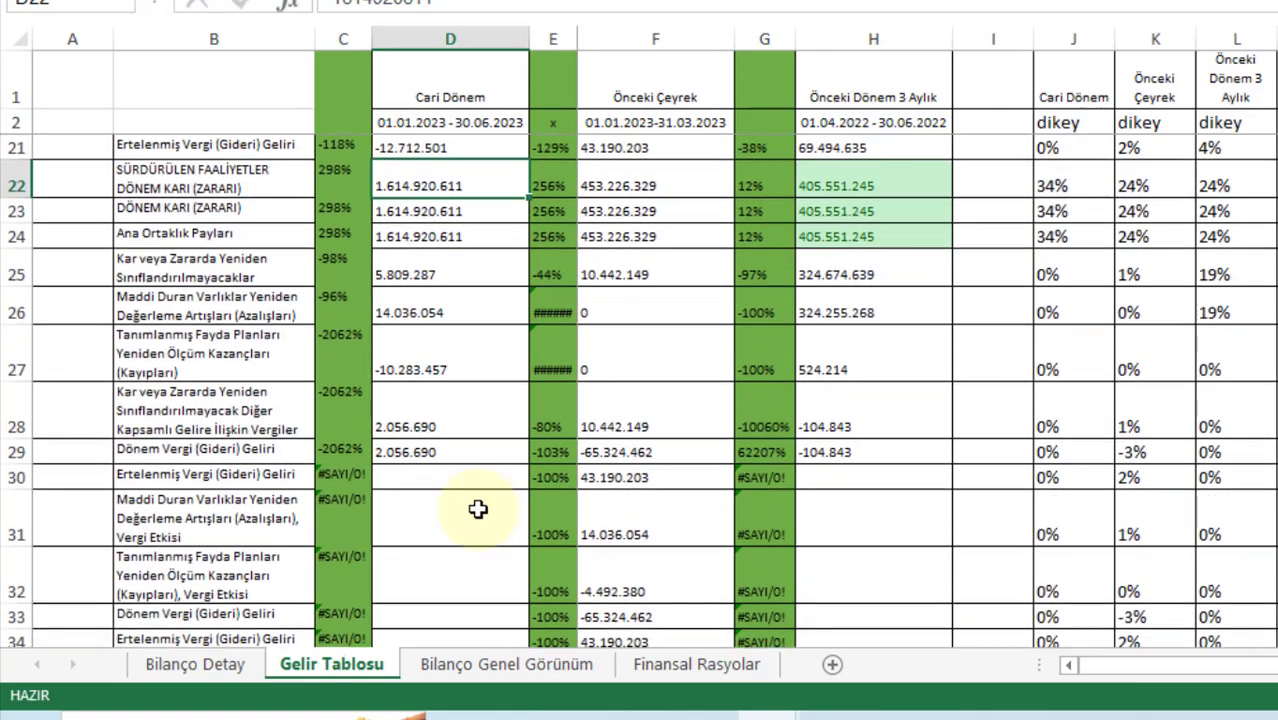
scroll(478, 510, down, 3)
scroll(478, 510, up, 4)
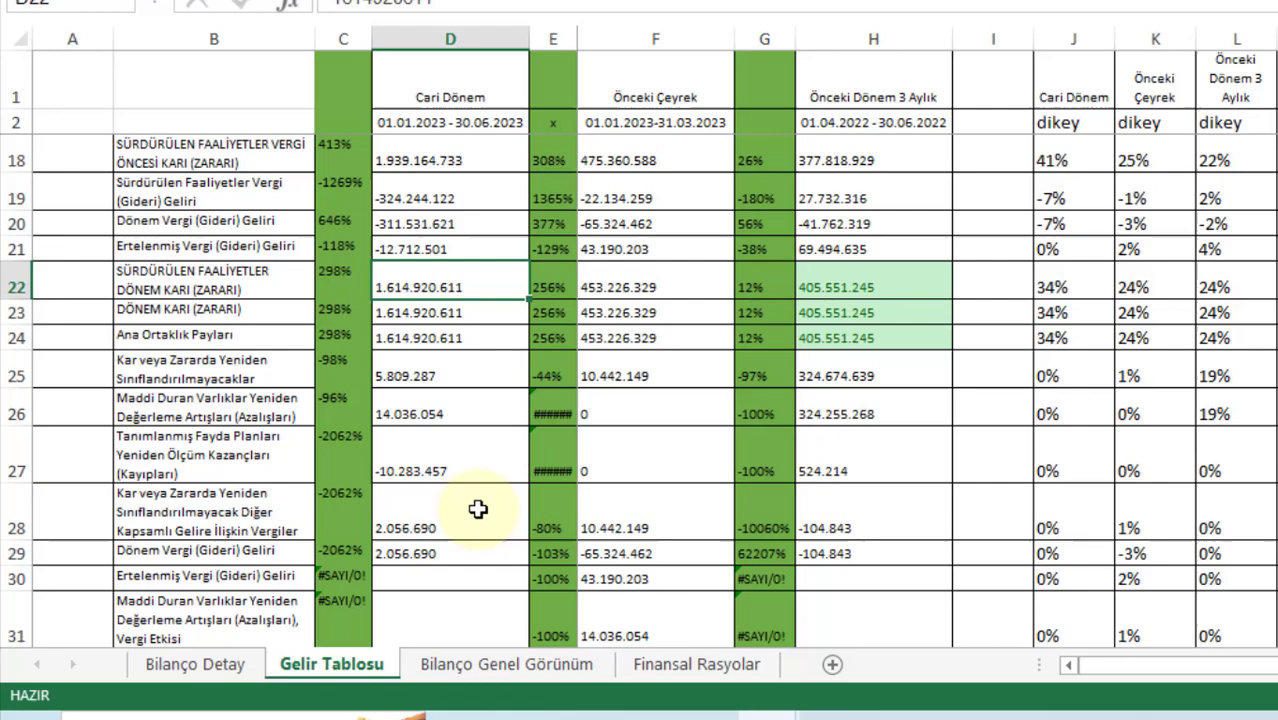
click(432, 314)
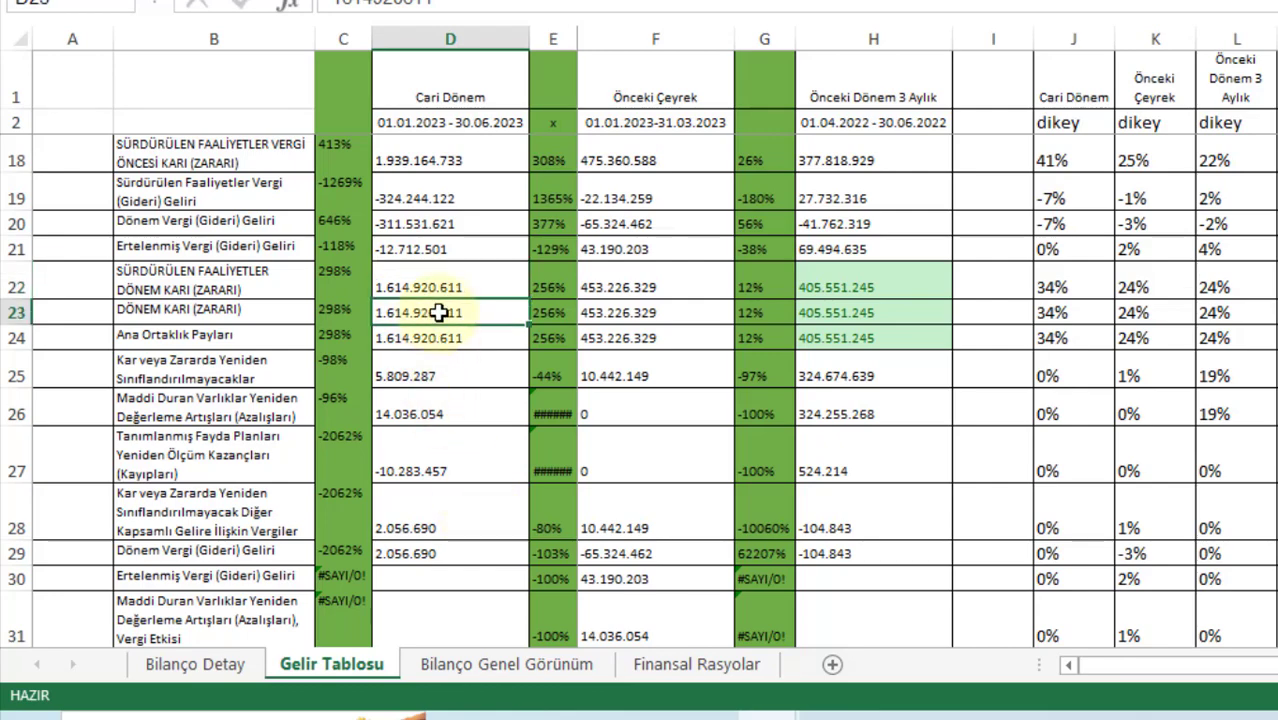
- Review the comprehensive income rows at the end of the income statement and check the Ana Ortaklık Payları amount in D37
scroll(441, 318, down, 1)
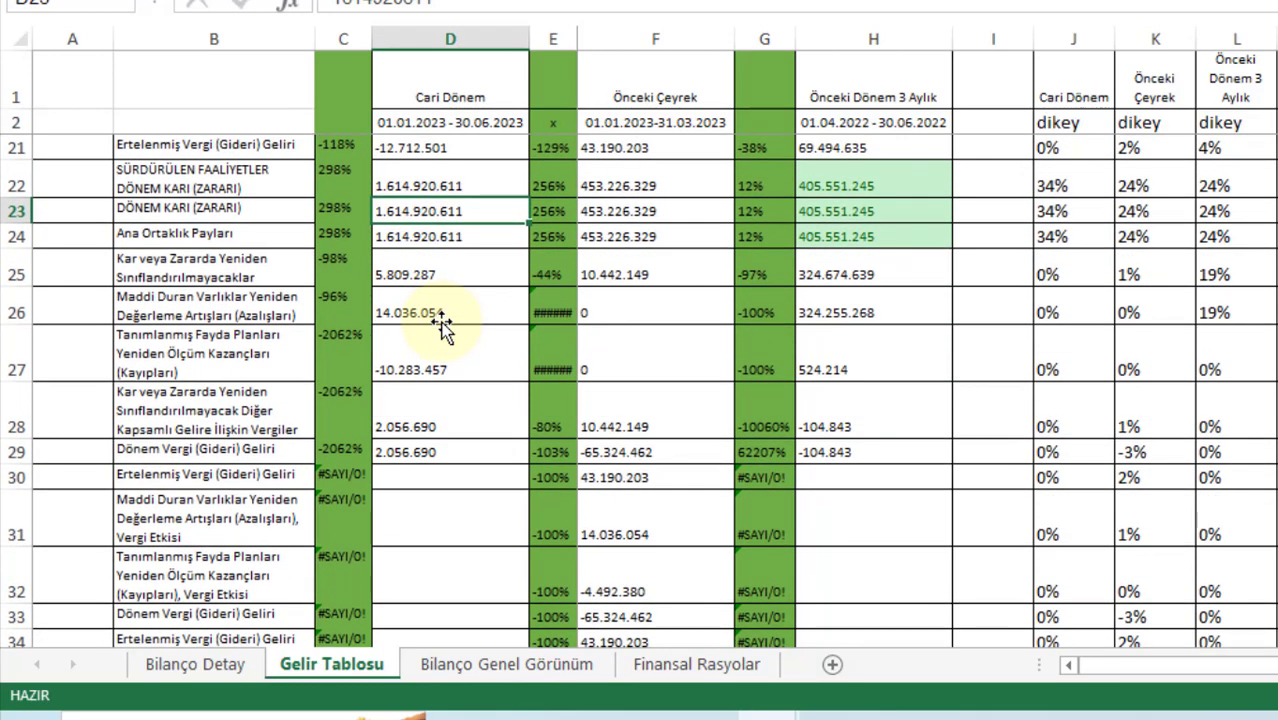
scroll(442, 323, down, 3)
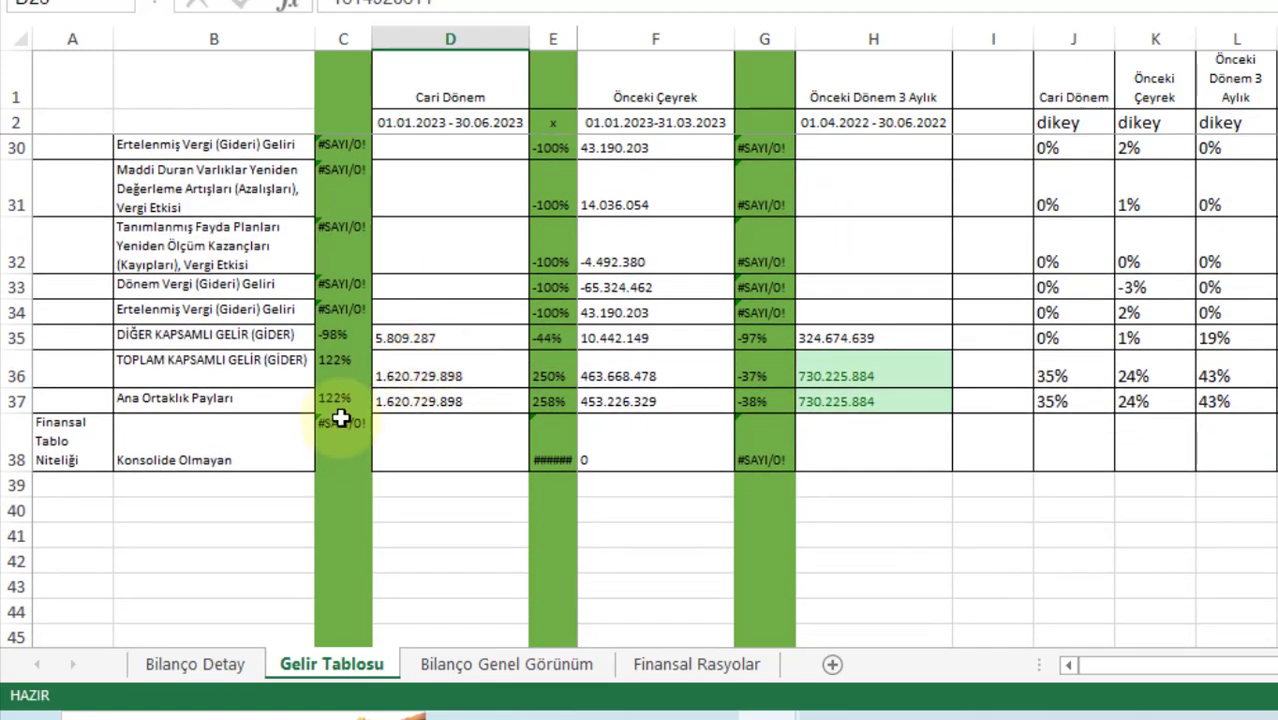
click(436, 400)
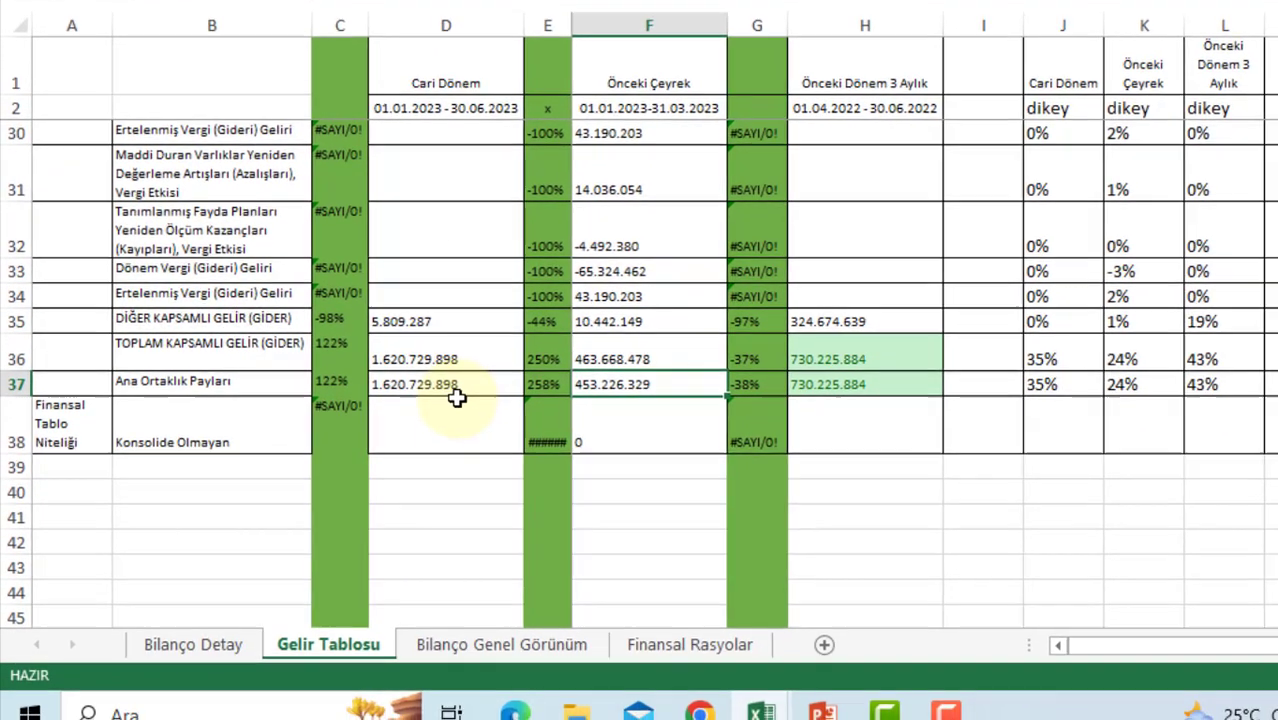
click(464, 426)
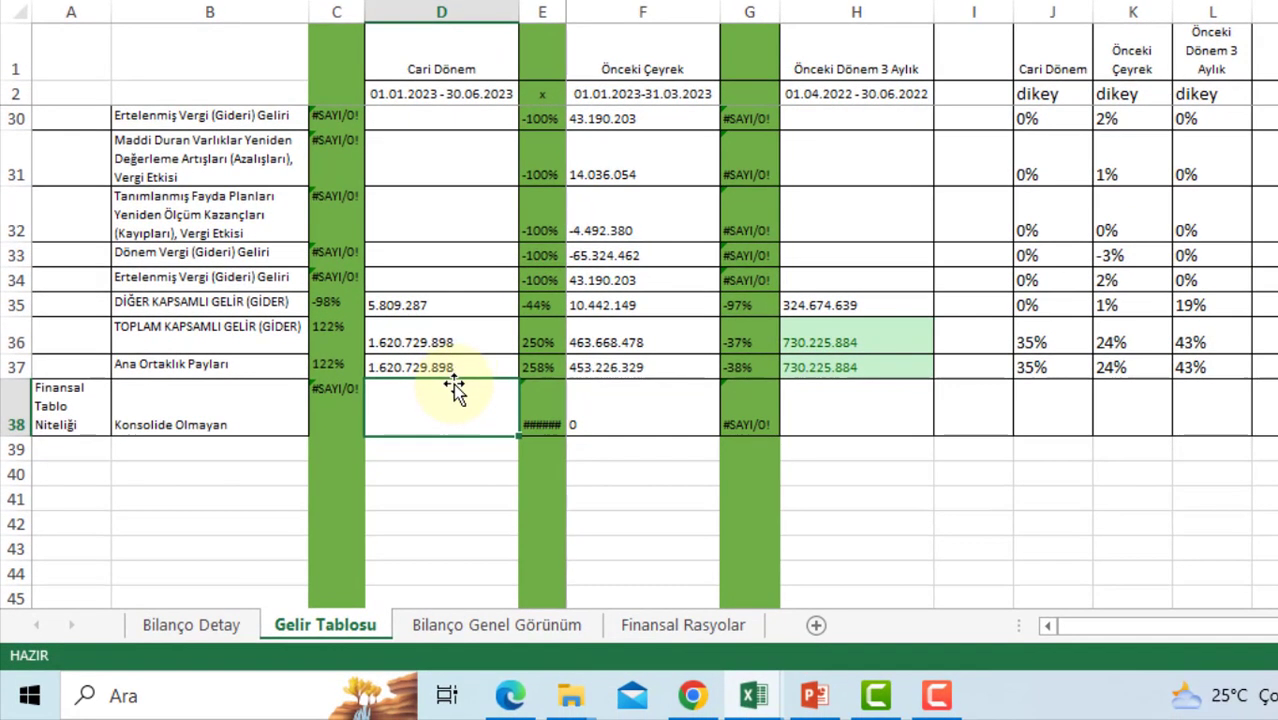
click(456, 371)
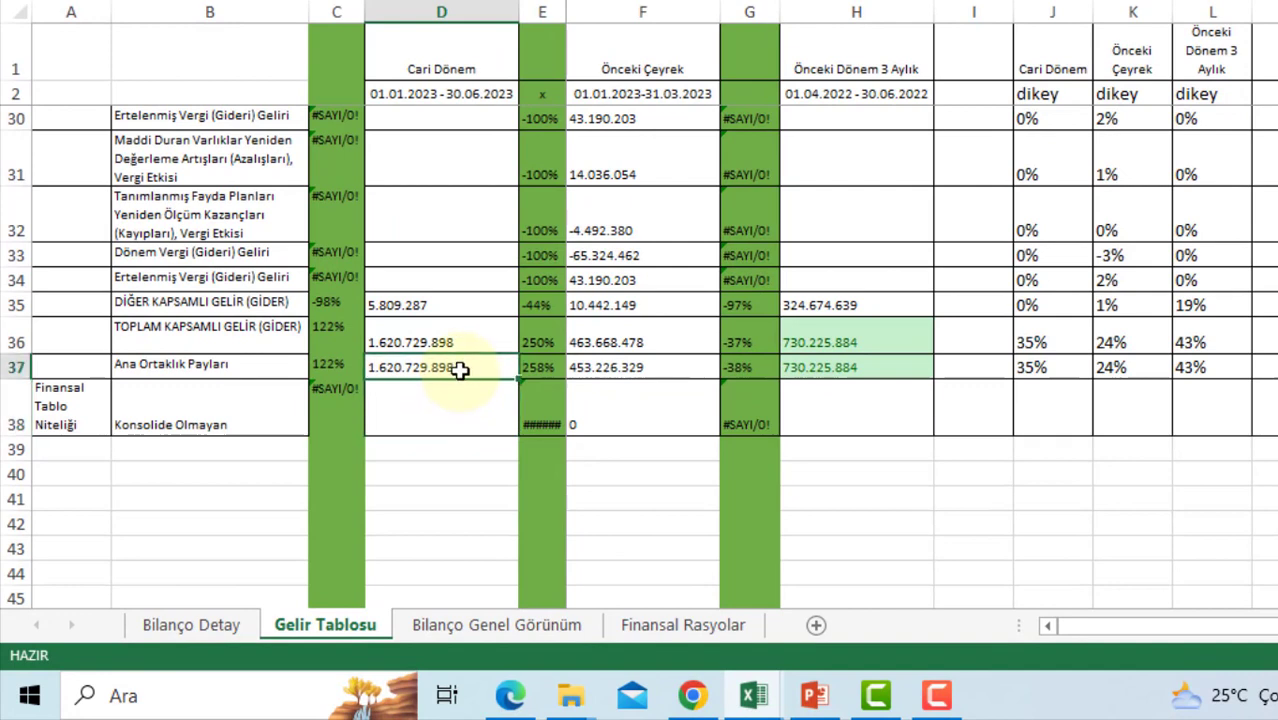
- Compare the vertical shares of Ana Ortaklık Payları in J37 and K37, then recheck the current-period amount in D37
click(1042, 373)
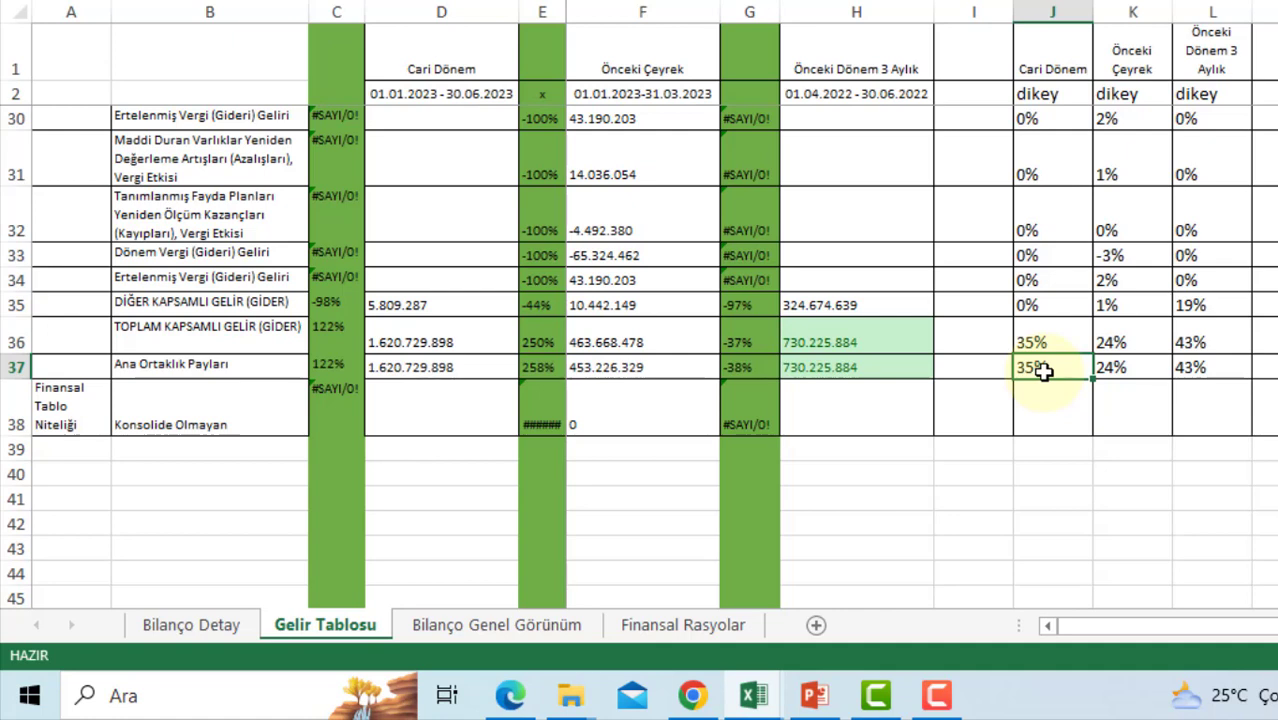
click(1132, 370)
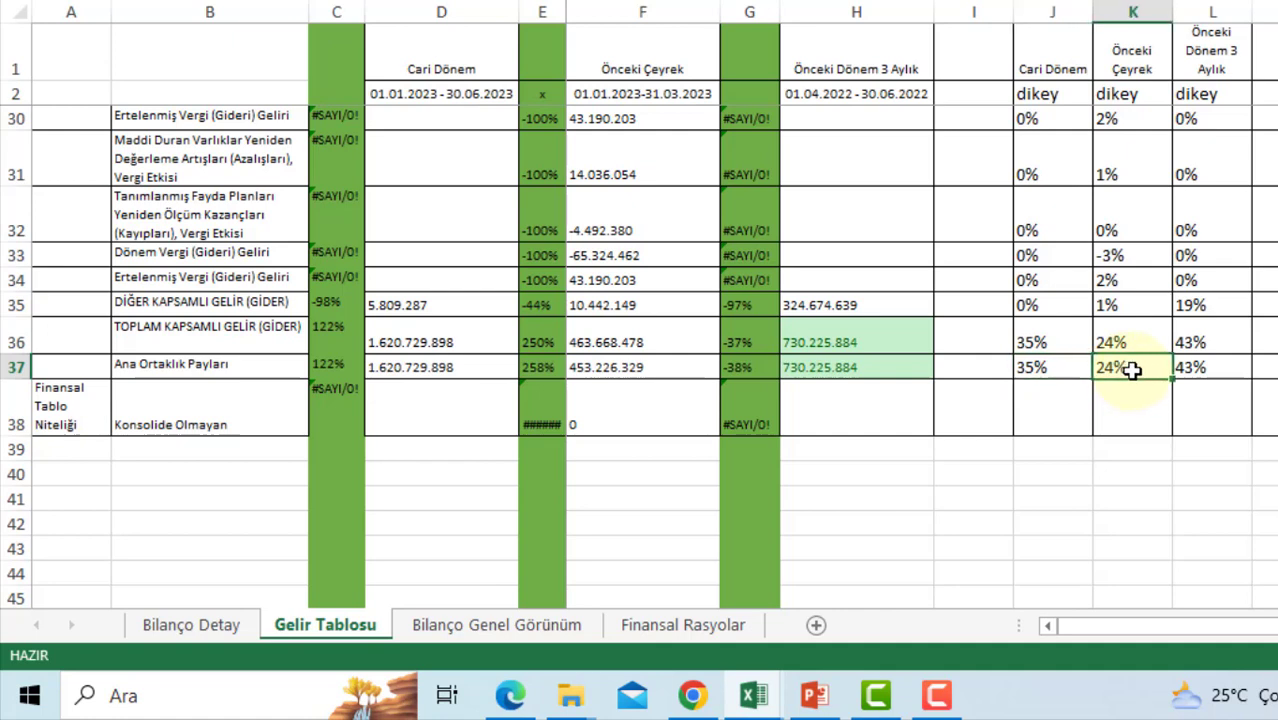
click(1069, 373)
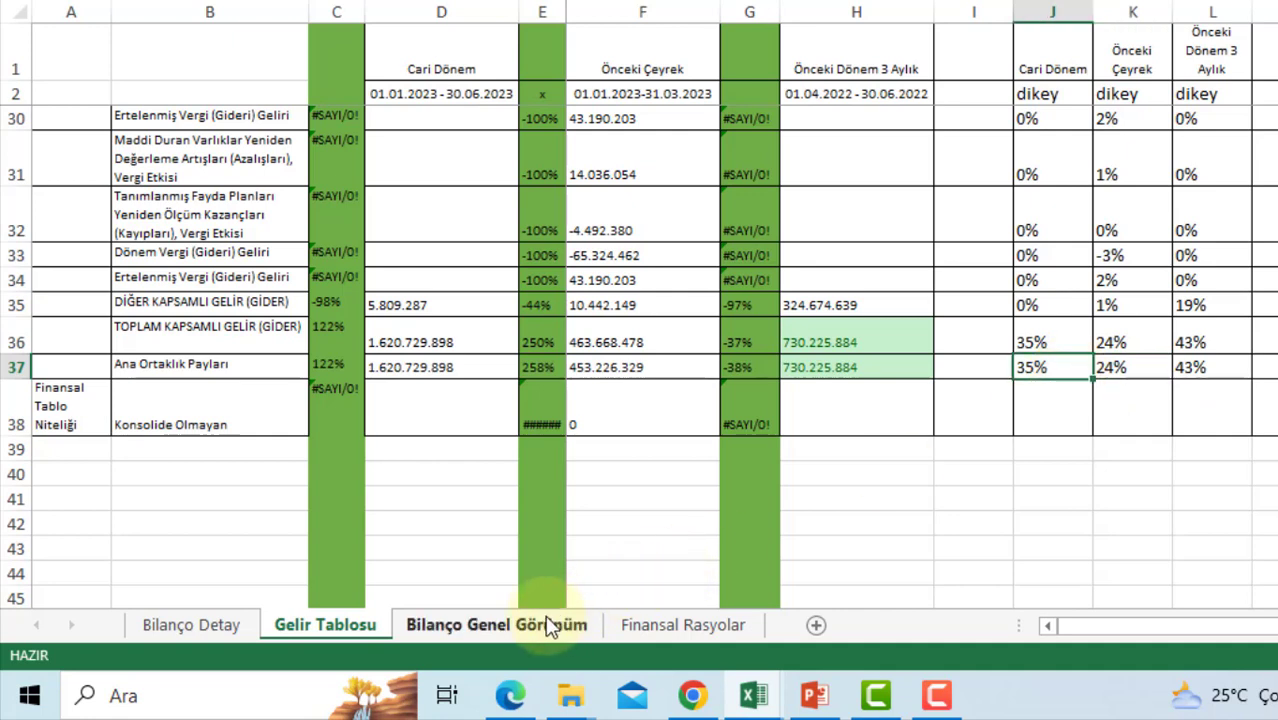
click(428, 369)
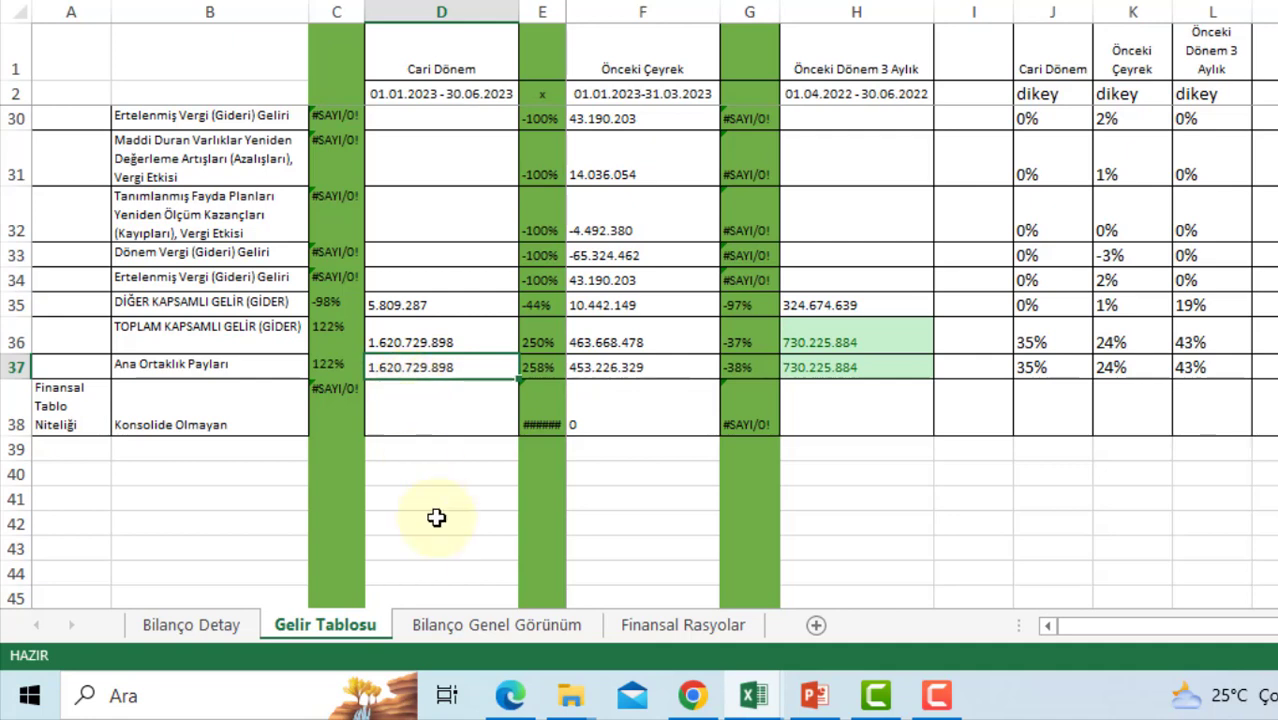
- Glance at the Bilanço Genel Görünüm sheet, then view the valuation table H8:I14 on the Finansal Rasyolar sheet
click(490, 627)
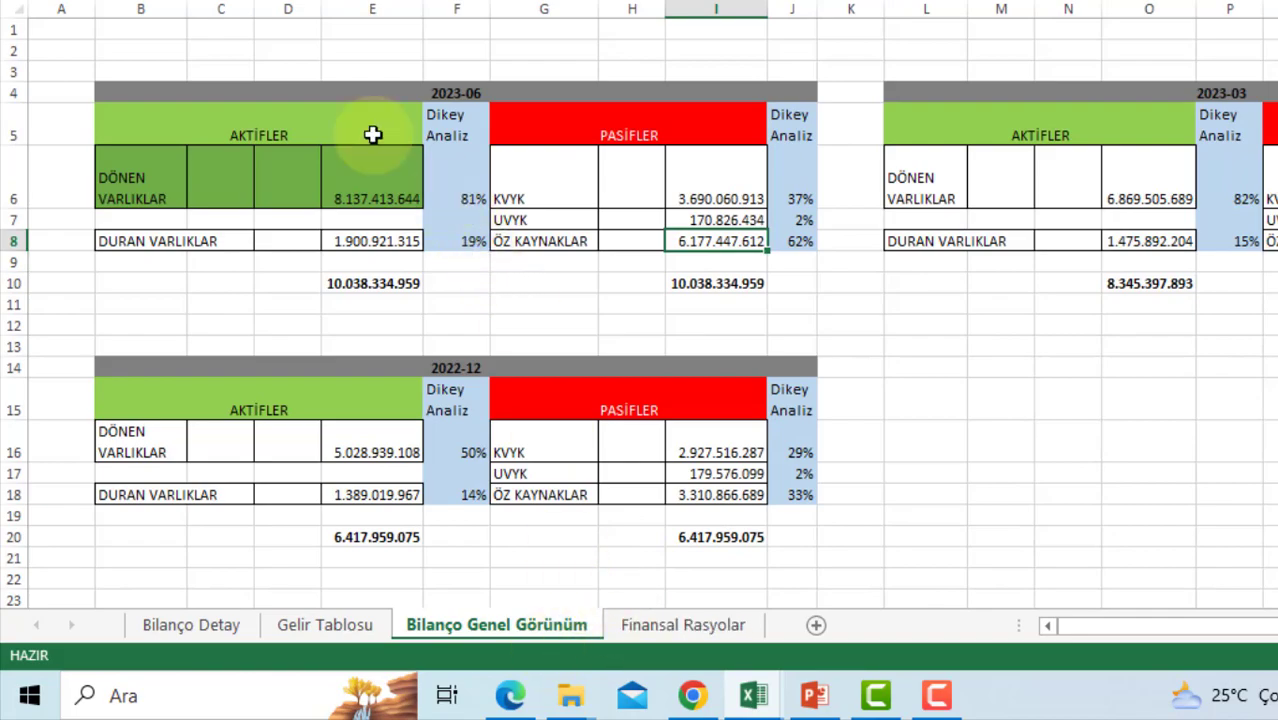
click(690, 626)
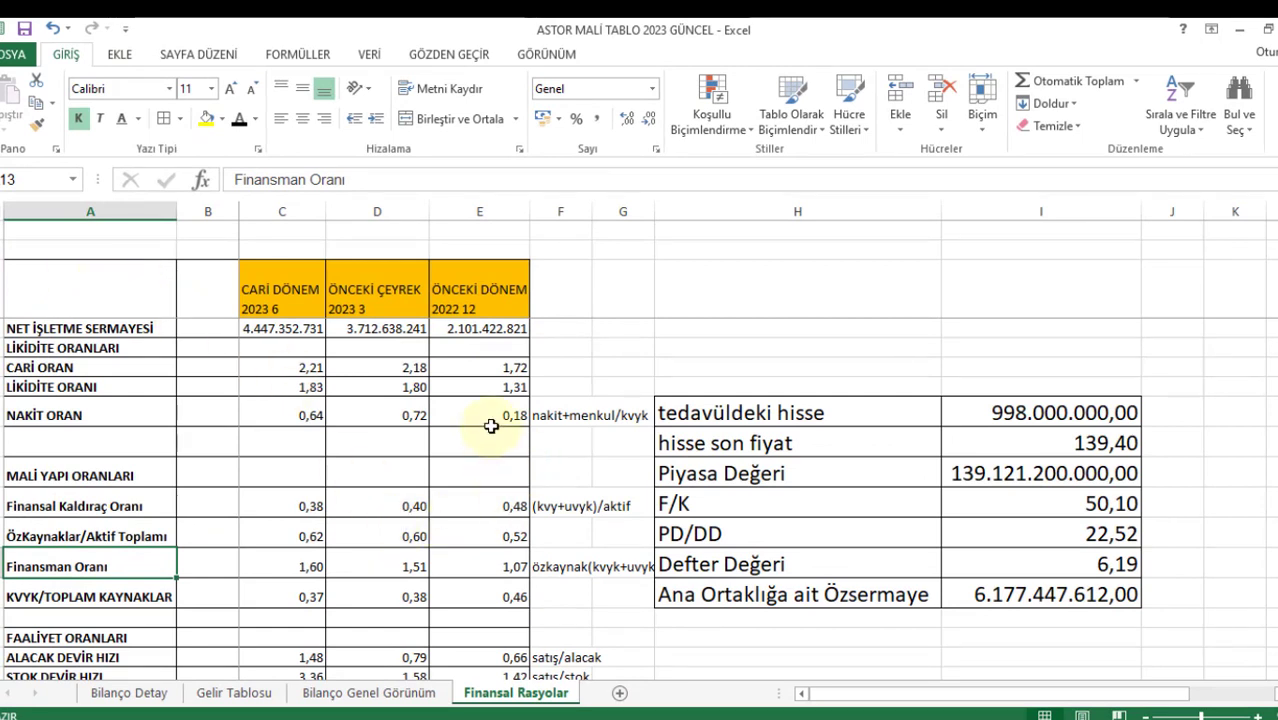
drag(747, 405, 1061, 594)
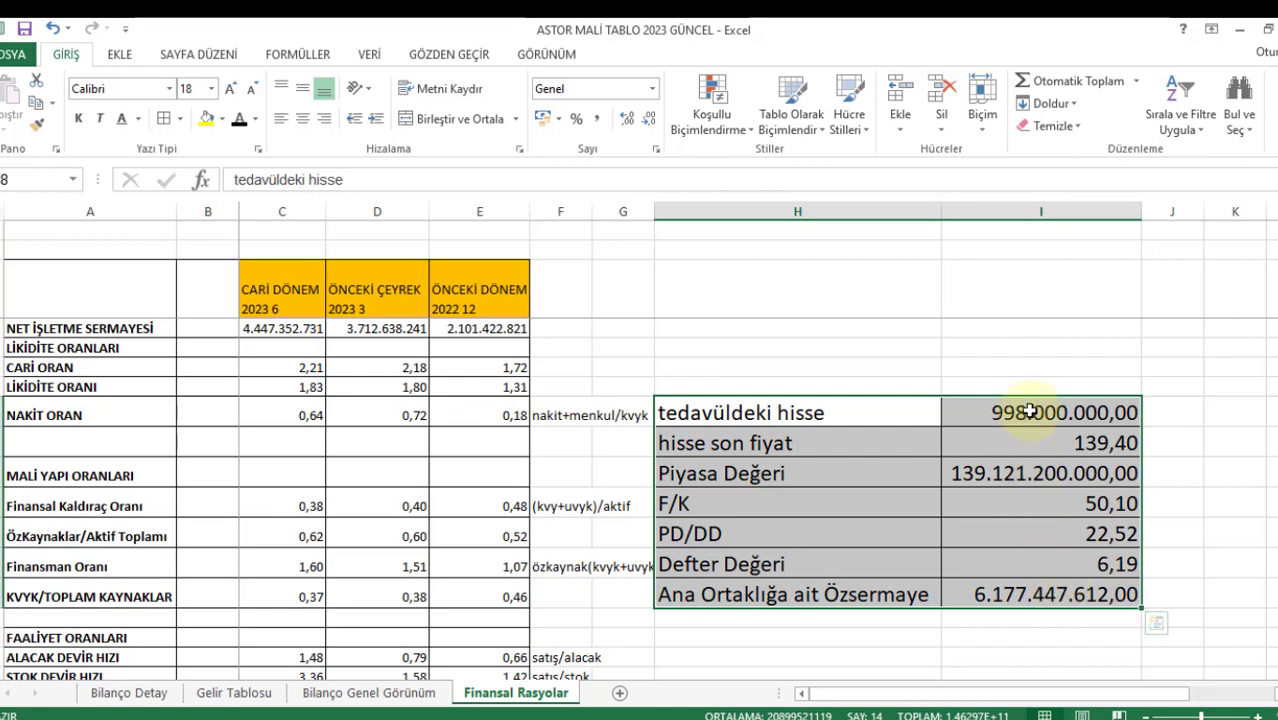
- Check tedavüldeki hisse in I8 and hisse son fiyat in I9, and how Piyasa Değeri in I10 is calculated from them
click(1027, 412)
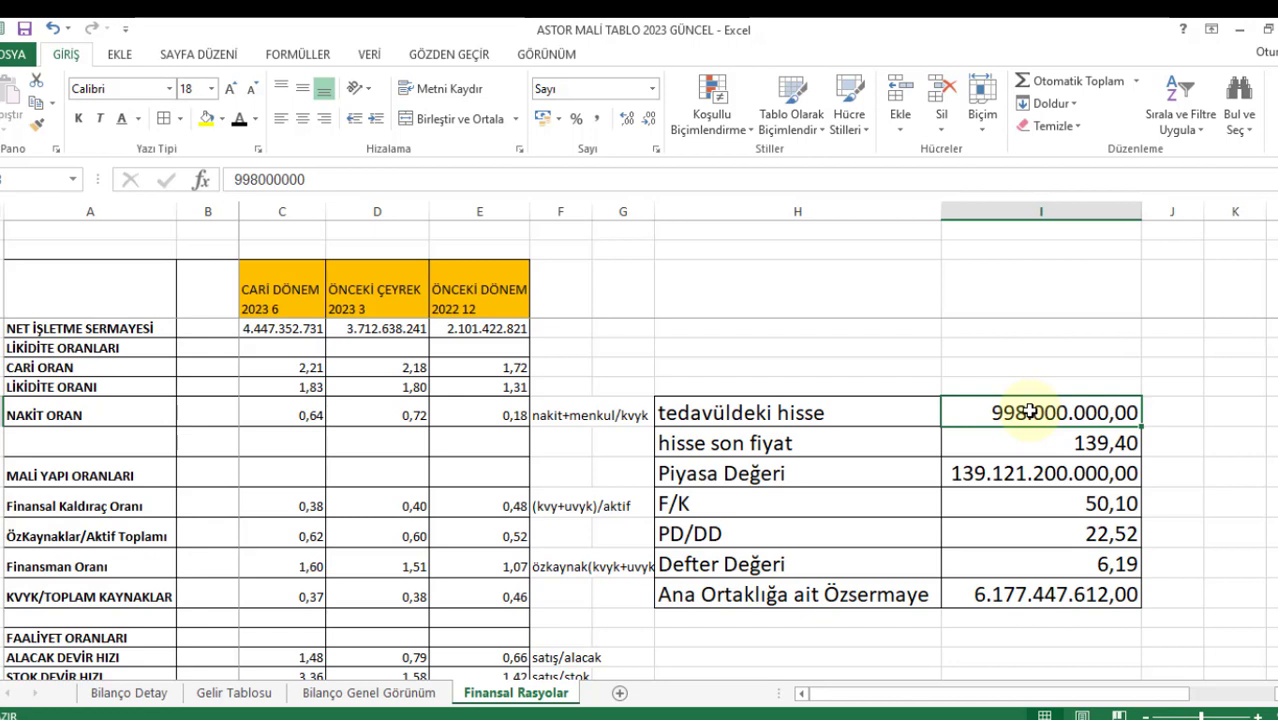
click(895, 445)
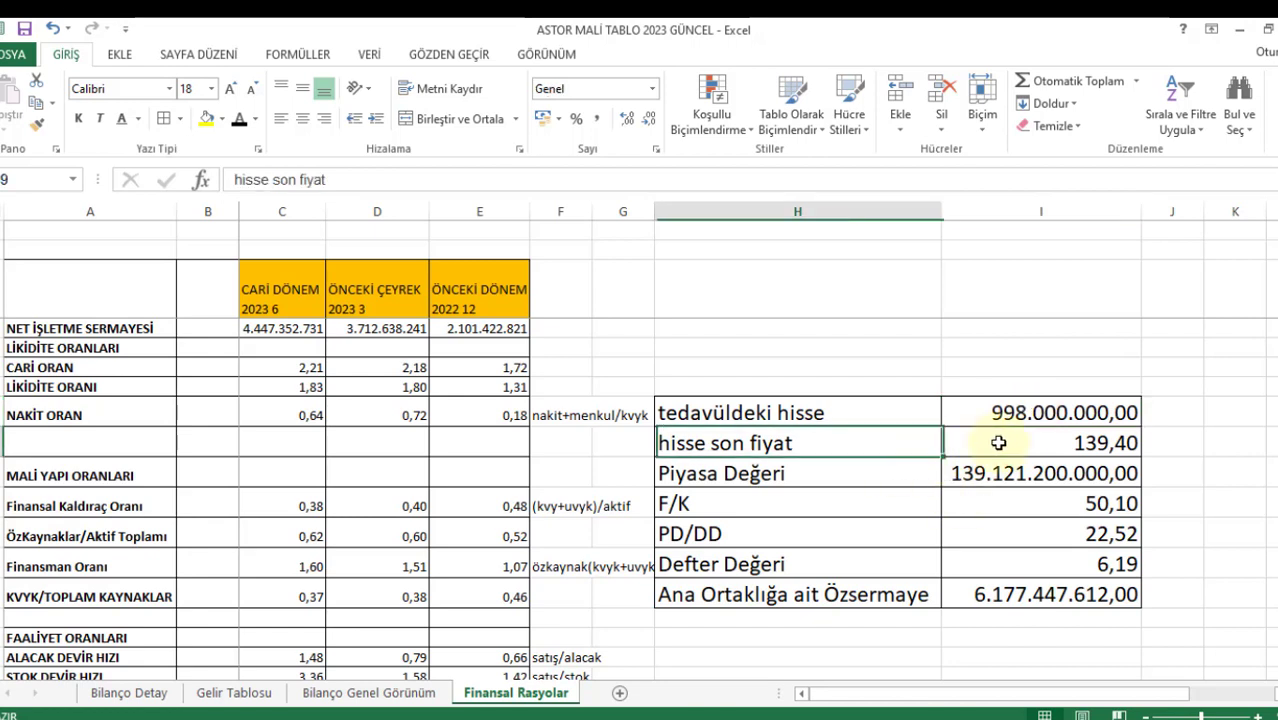
click(1113, 443)
click(932, 482)
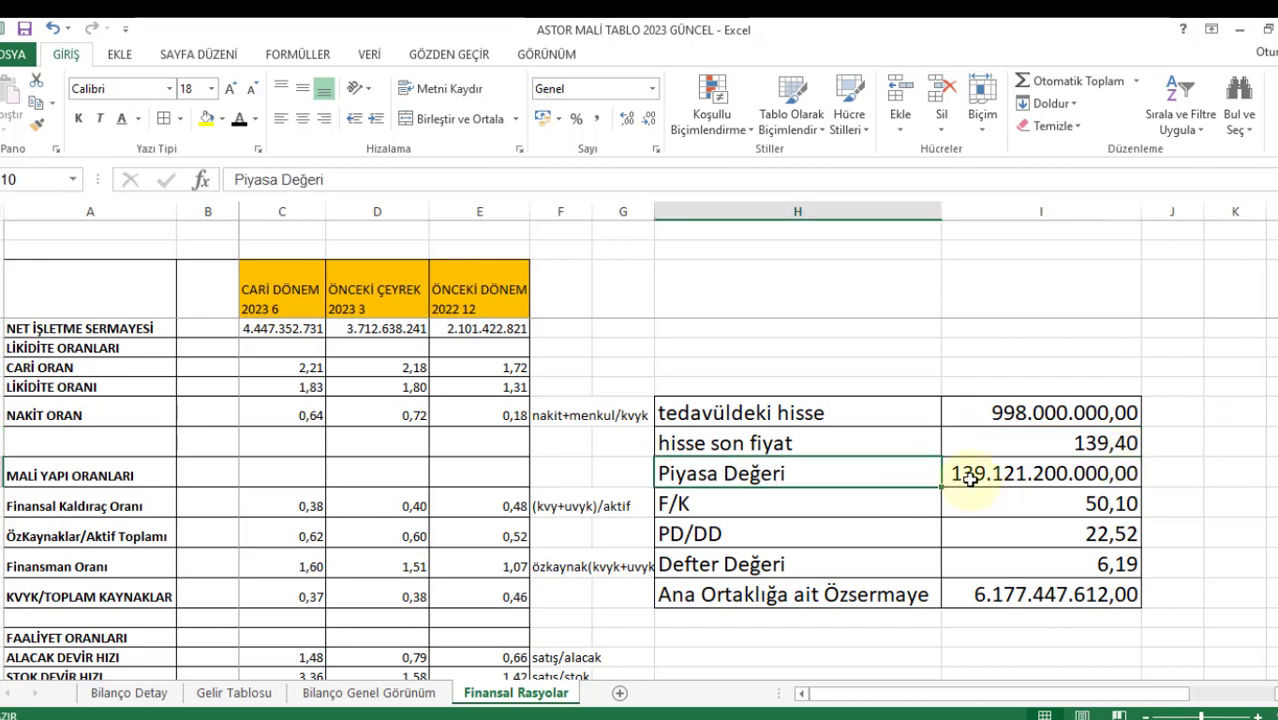
click(972, 478)
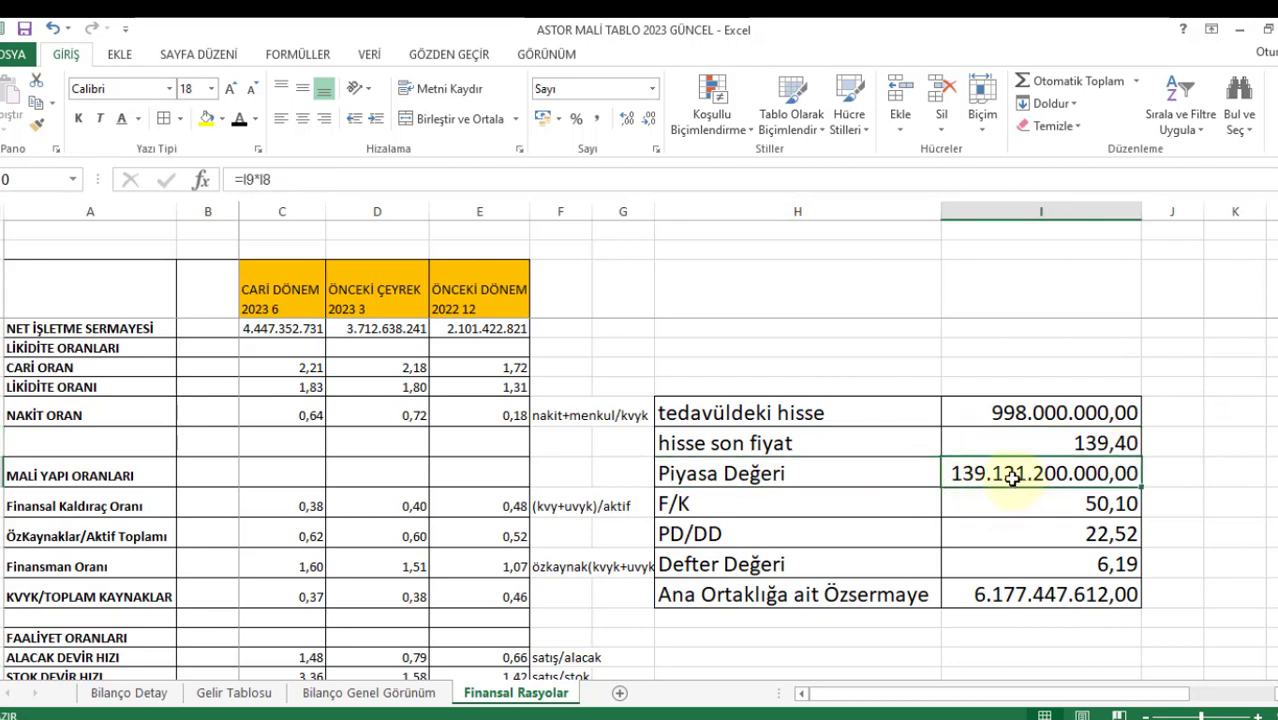
- Examine the F/K ratio in I11 and the PD/DD ratio in I12
click(871, 512)
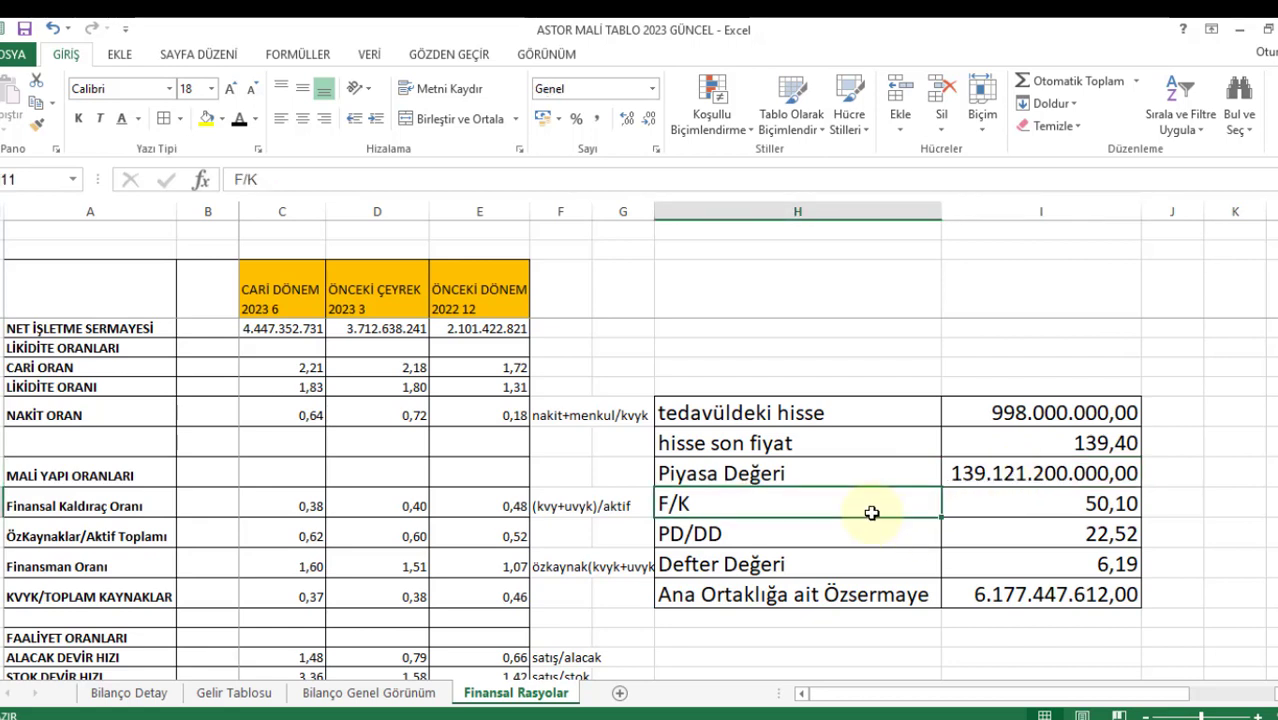
click(1096, 504)
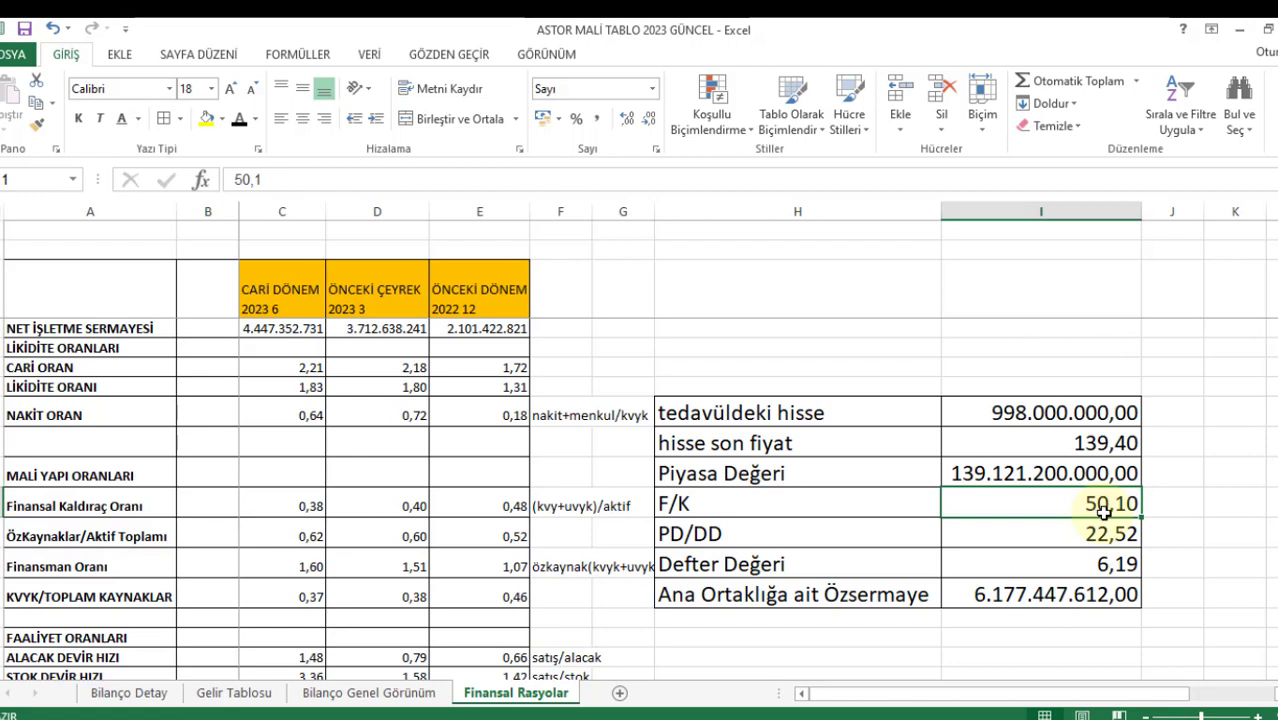
click(885, 542)
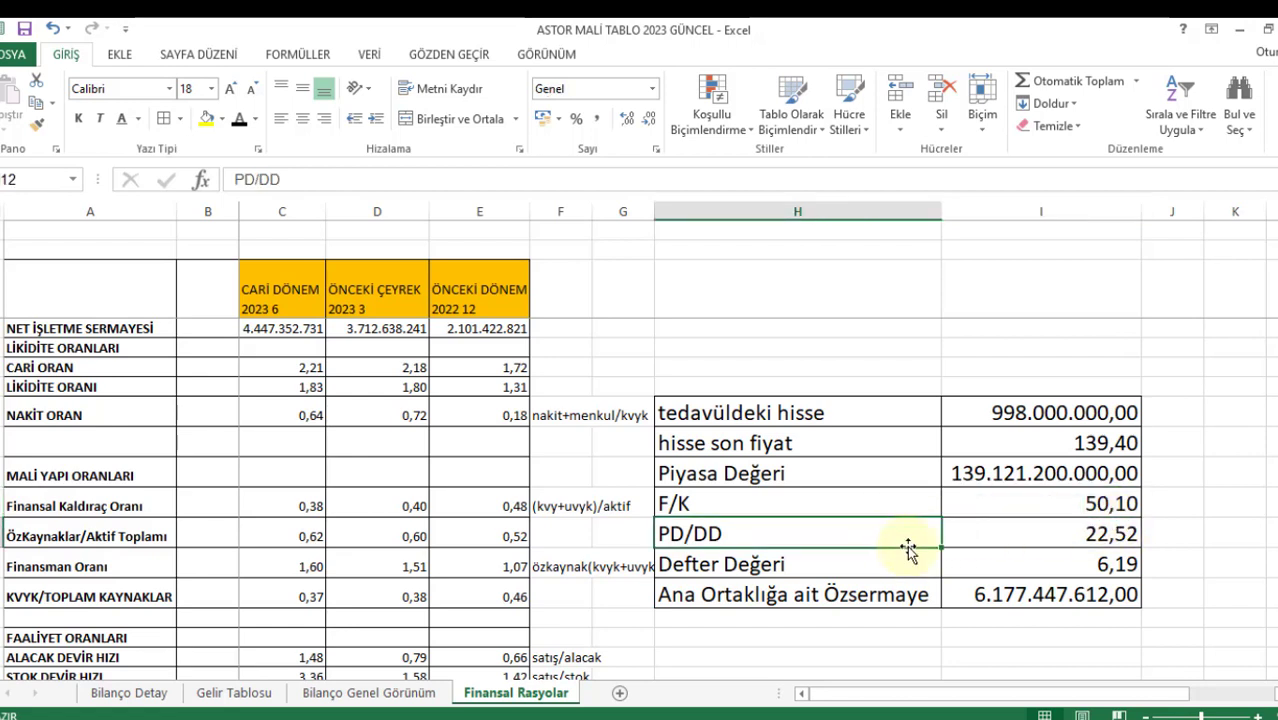
click(1096, 532)
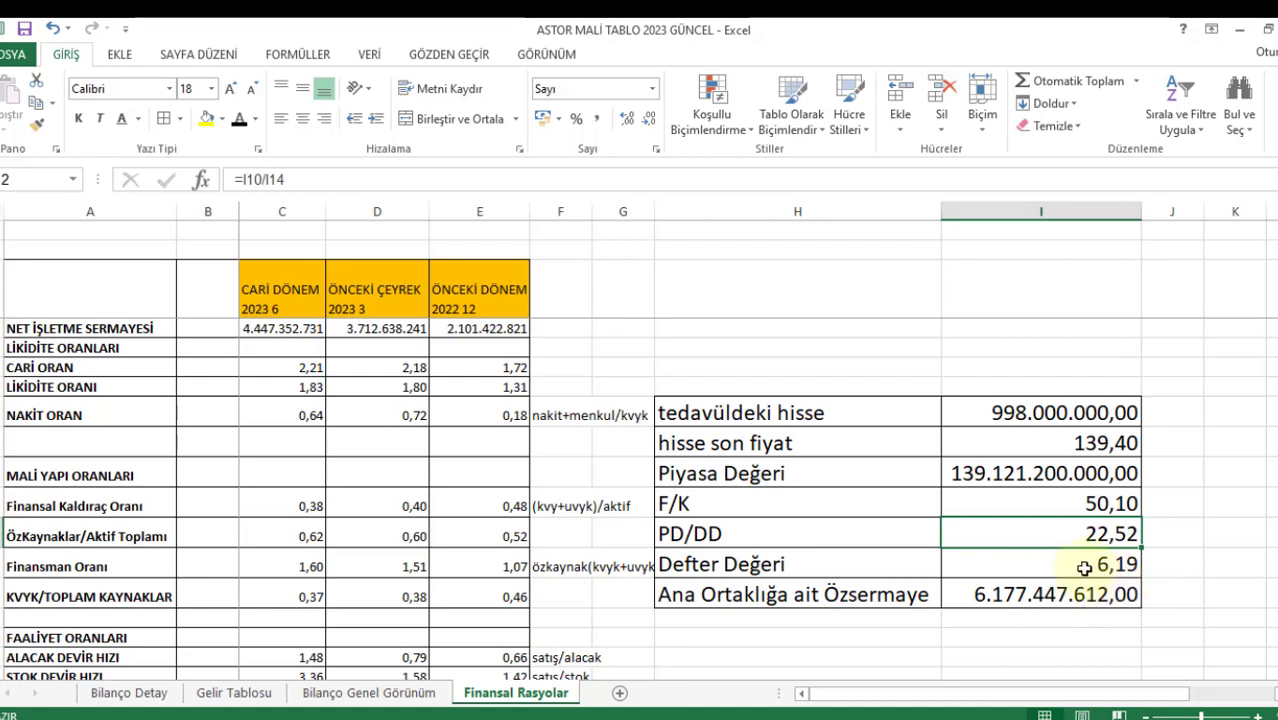
- Check Defter Değeri in I13 and the Ana Ortaklığa ait Özsermaye amount in I14
click(1076, 562)
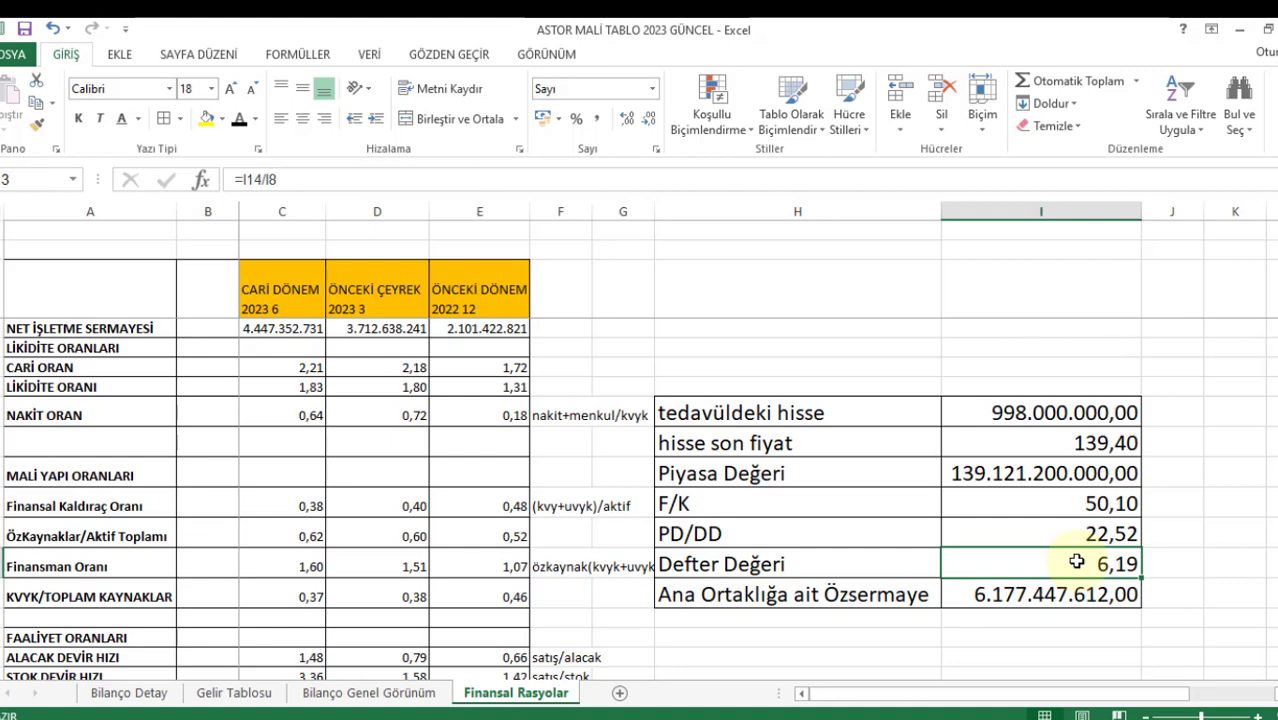
scroll(1053, 568, down, 1)
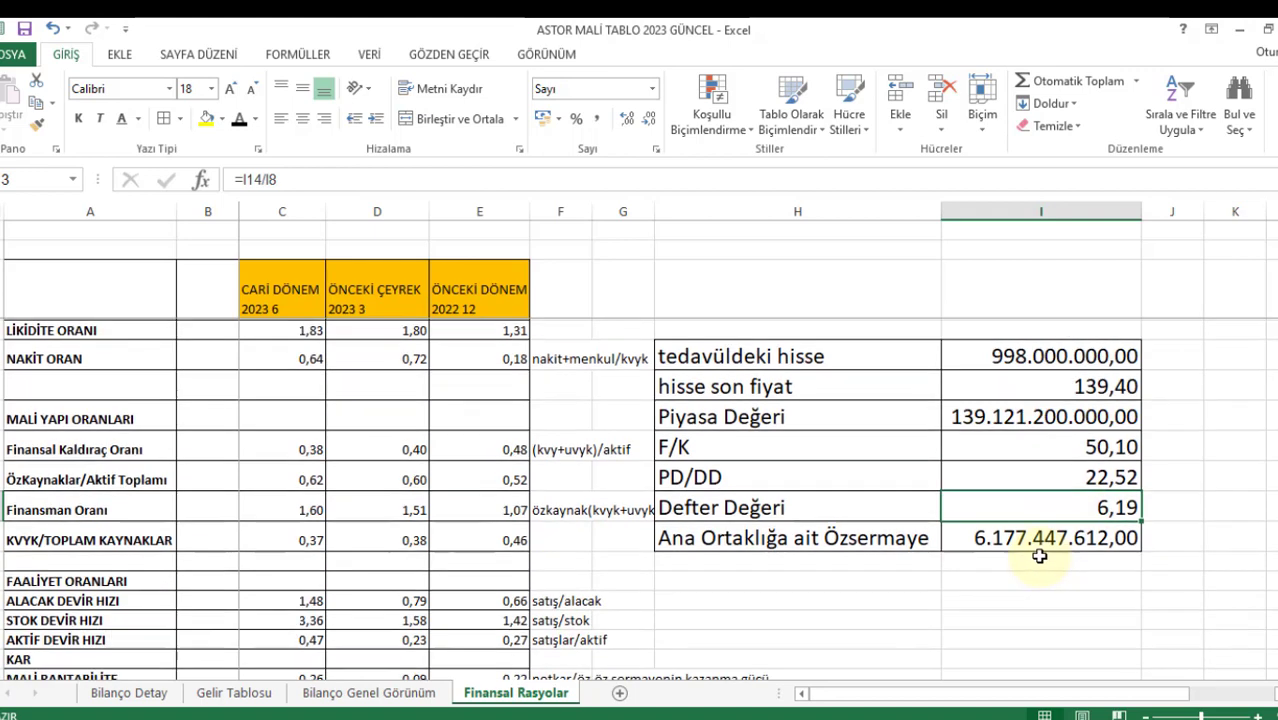
click(934, 545)
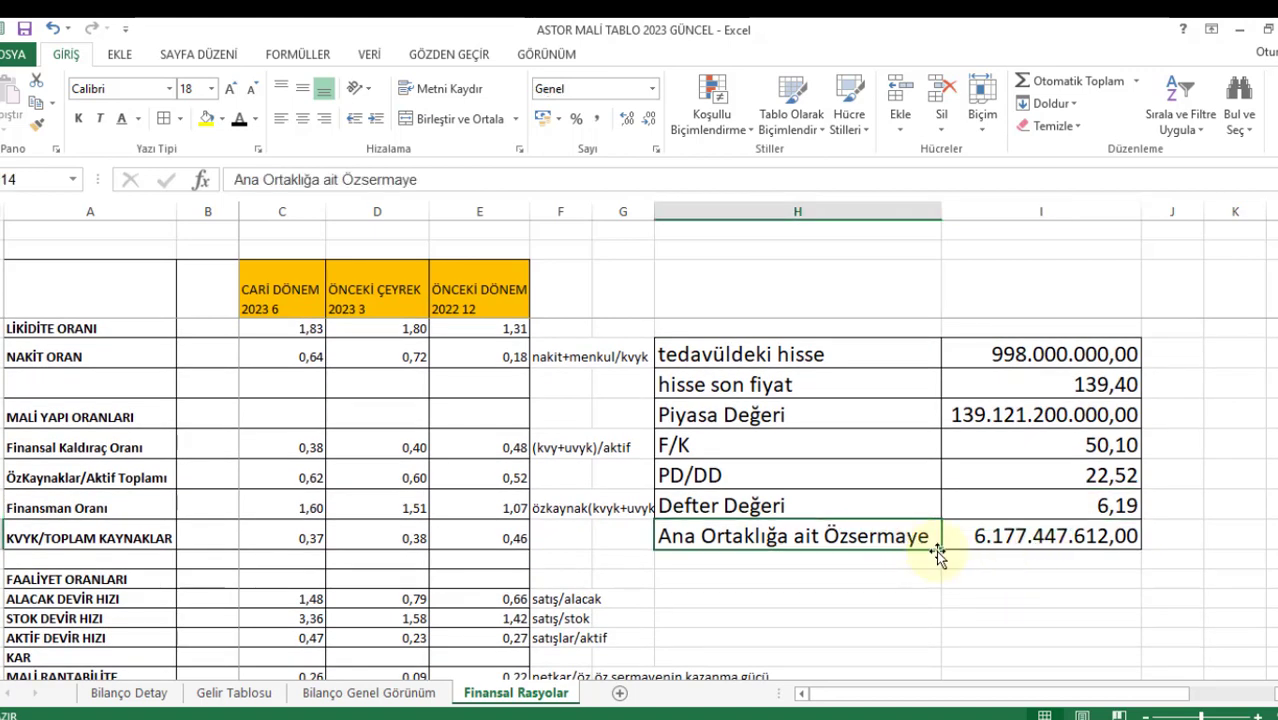
click(1056, 540)
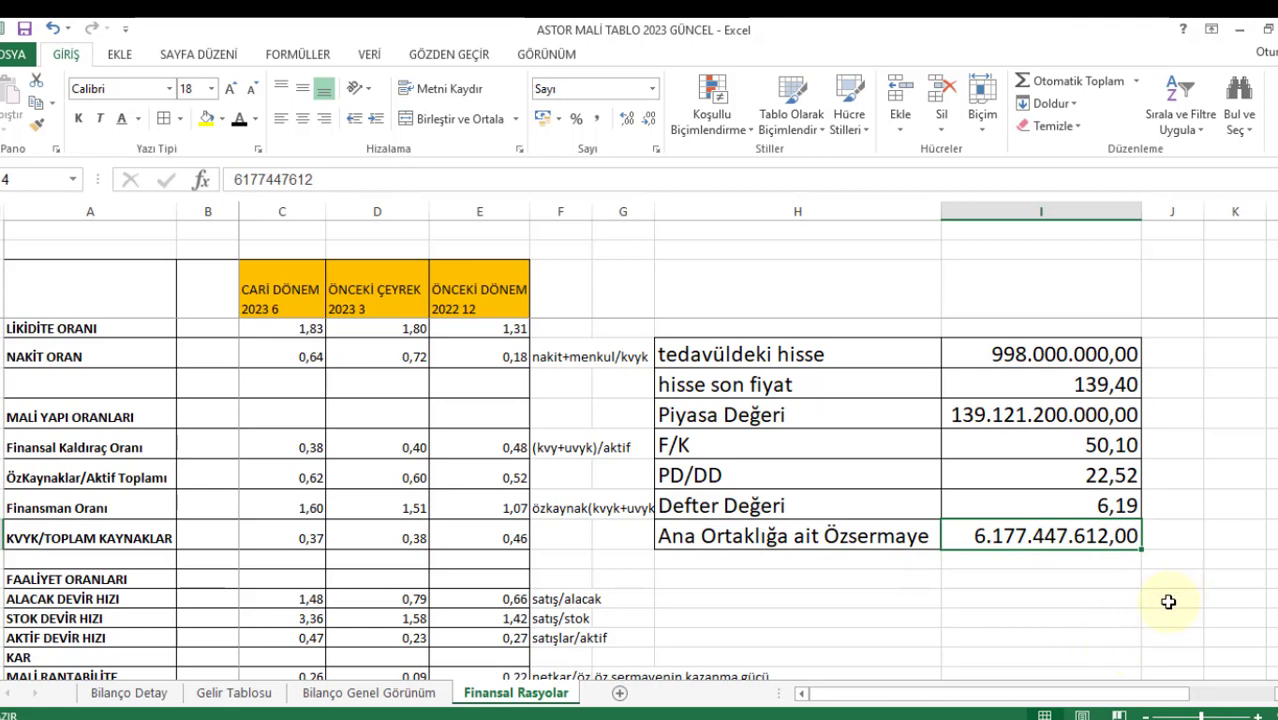
- Trace the cells referenced by the Defter Değeri formula in I13, leaving the formula unedited
click(1013, 505)
click(408, 178)
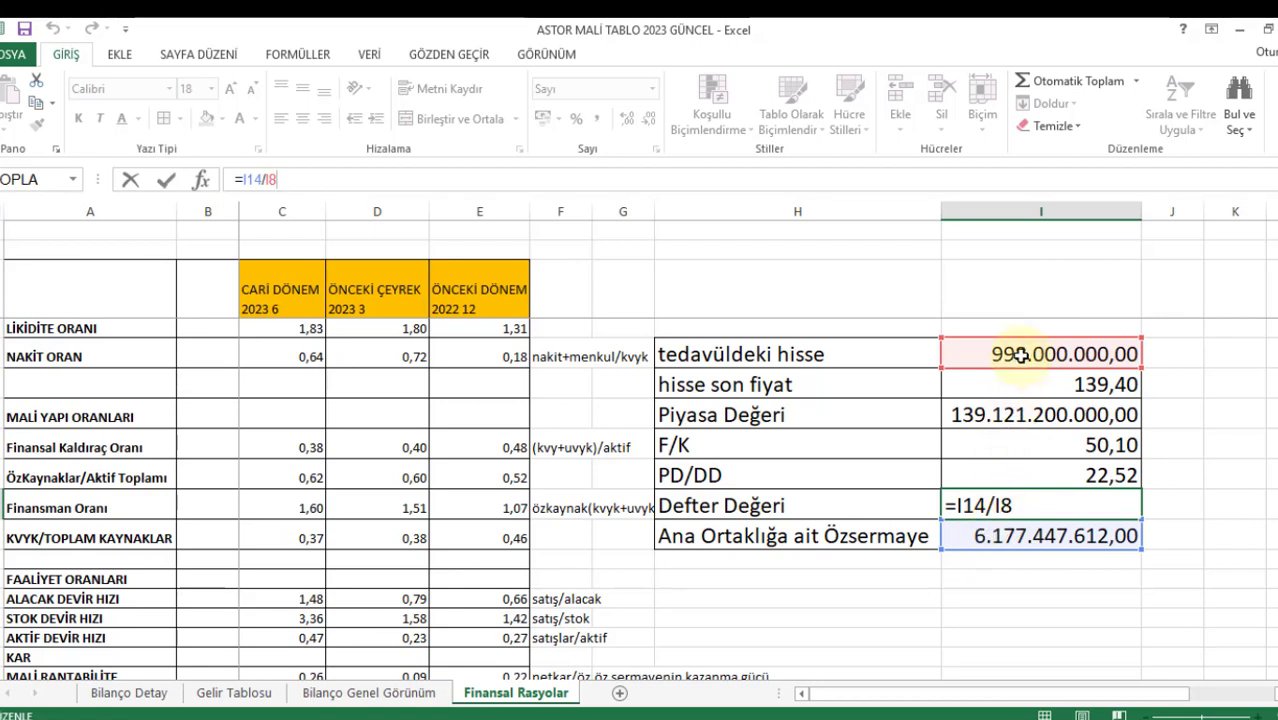
key(Return)
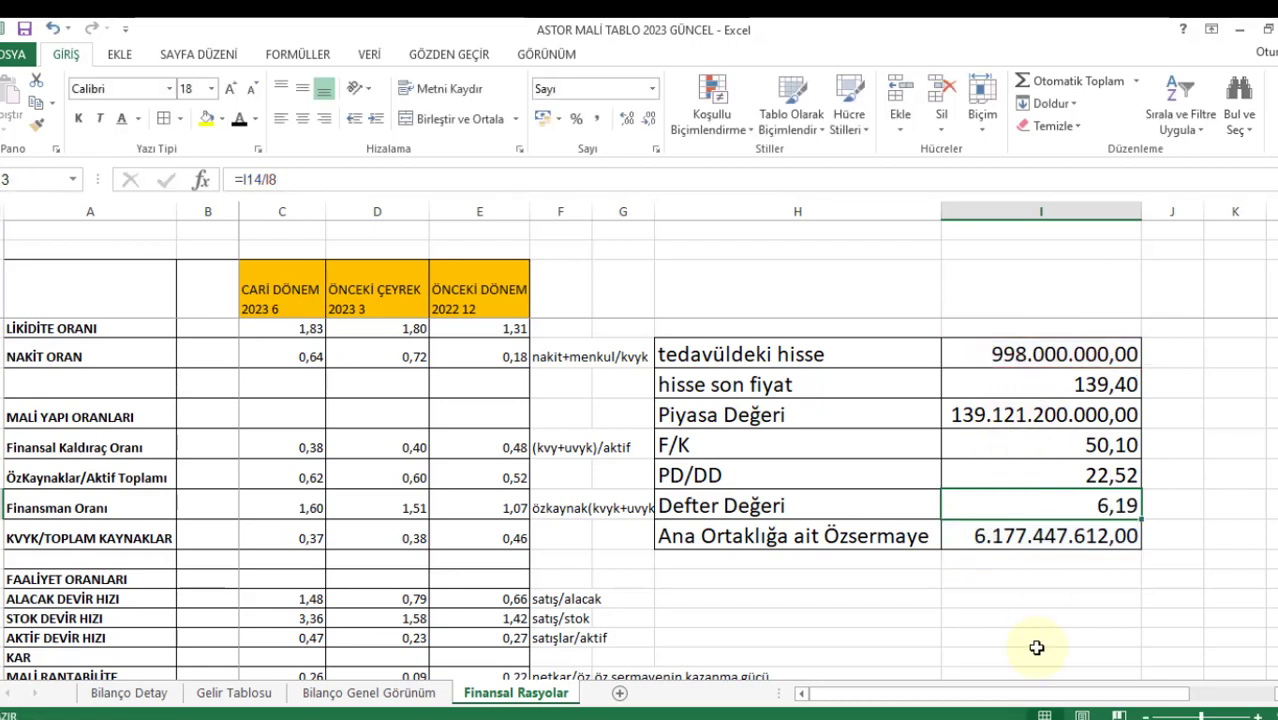
click(992, 596)
- Trace the cells referenced by the PD/DD formula in I12, leaving the formula unedited
click(975, 474)
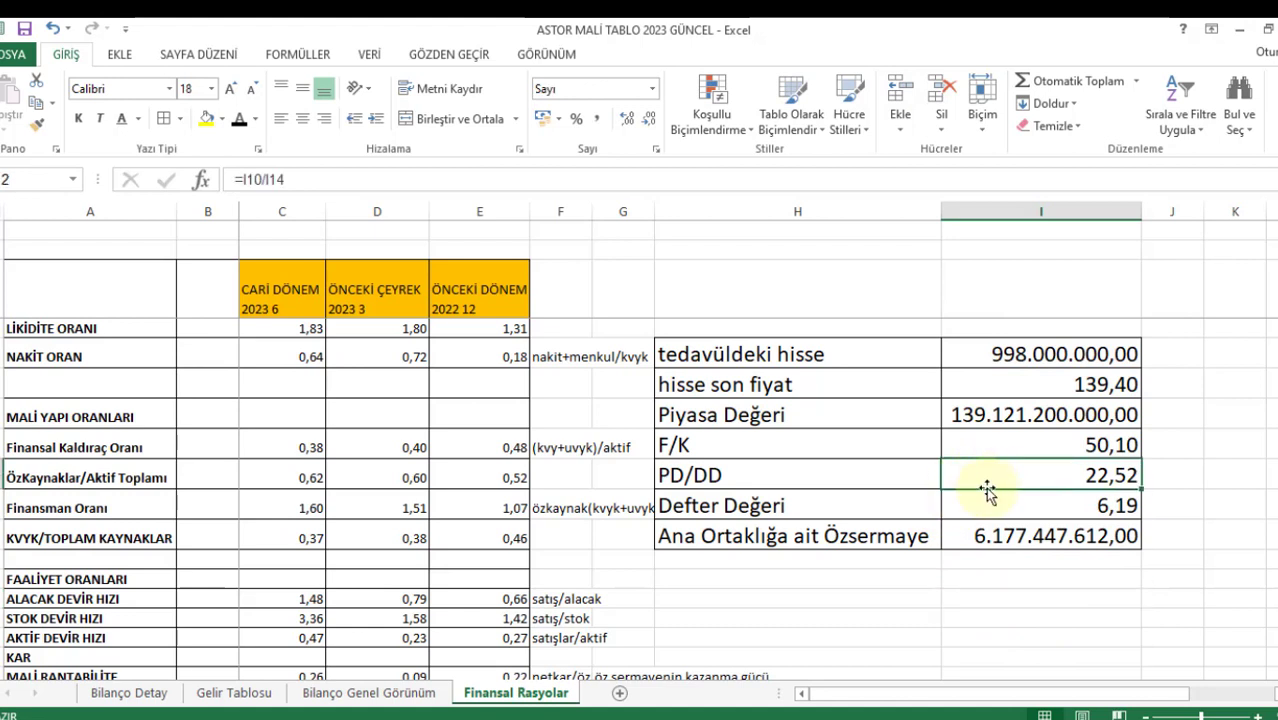
click(479, 180)
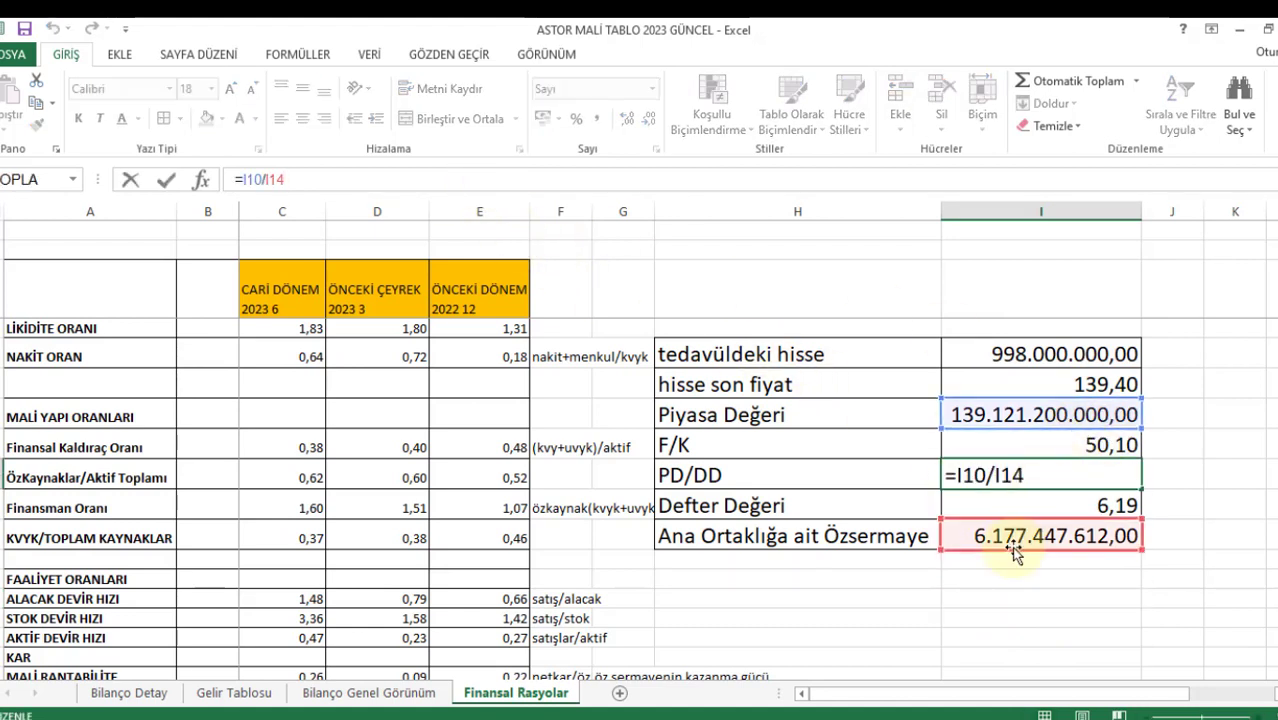
key(Escape)
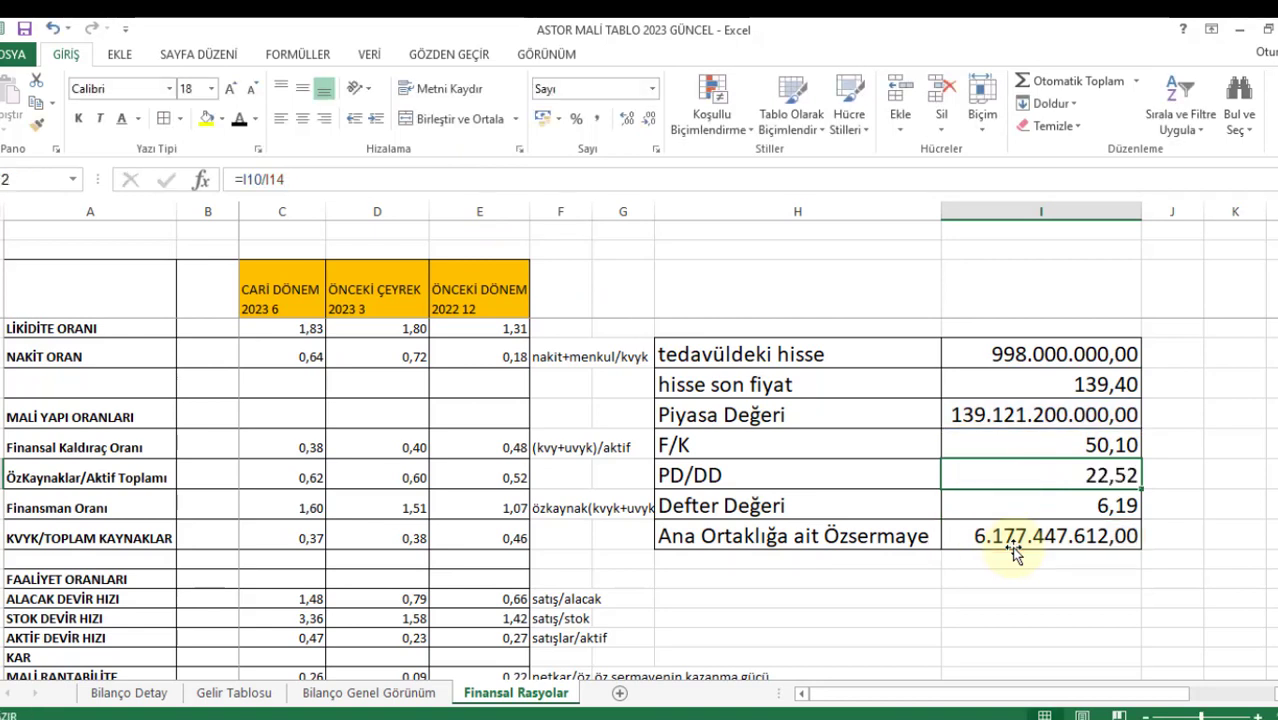
click(978, 574)
- Review the whole valuation table H8:I14 again, along with the hisse son fiyat value in I9
drag(862, 357, 1082, 535)
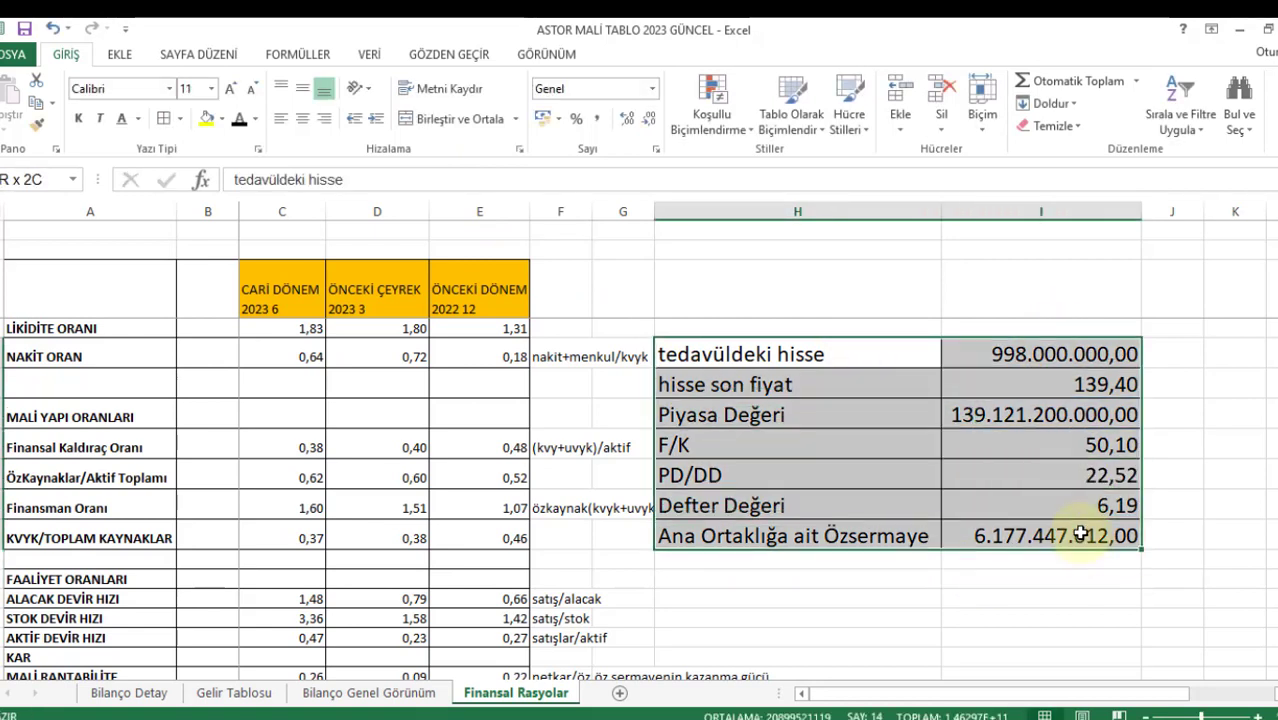
click(1117, 382)
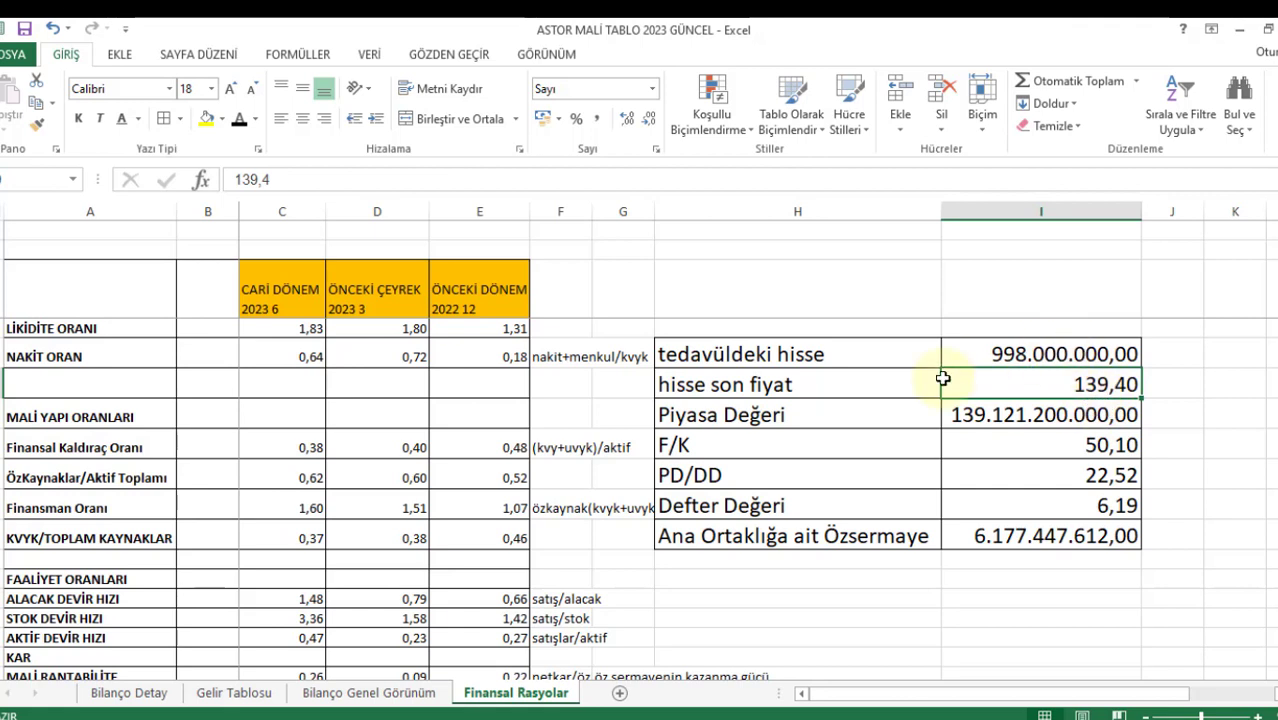
drag(828, 354, 1105, 540)
- Widen column F to fit the ratio formula notes beside the three period columns
click(1060, 571)
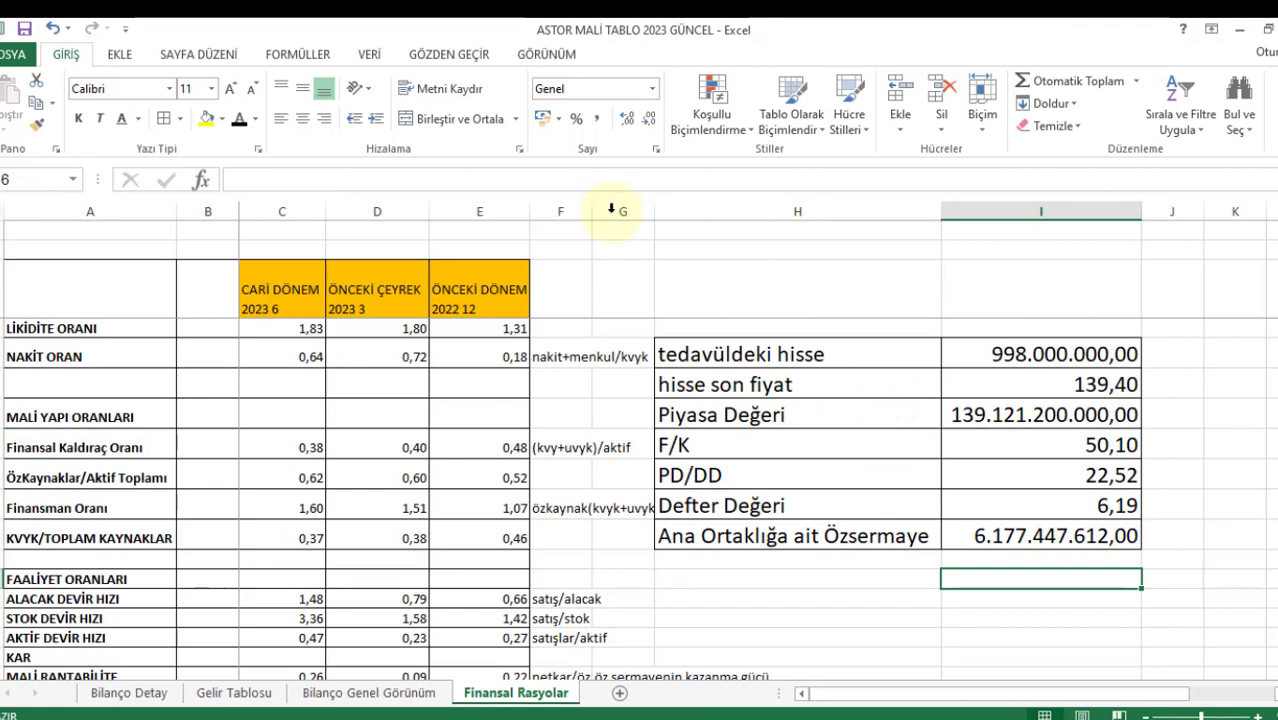
drag(589, 213, 653, 214)
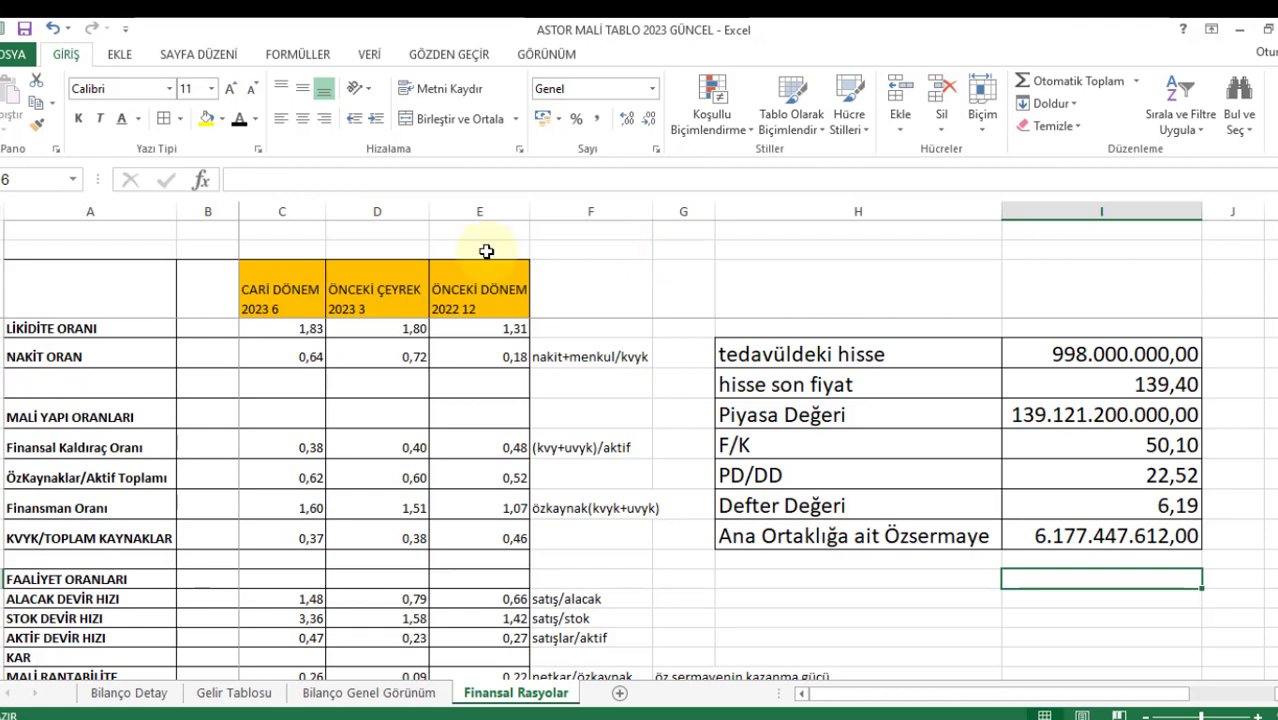
- Compare LİKİDİTE ORANI across the three periods in C7:E7
click(144, 329)
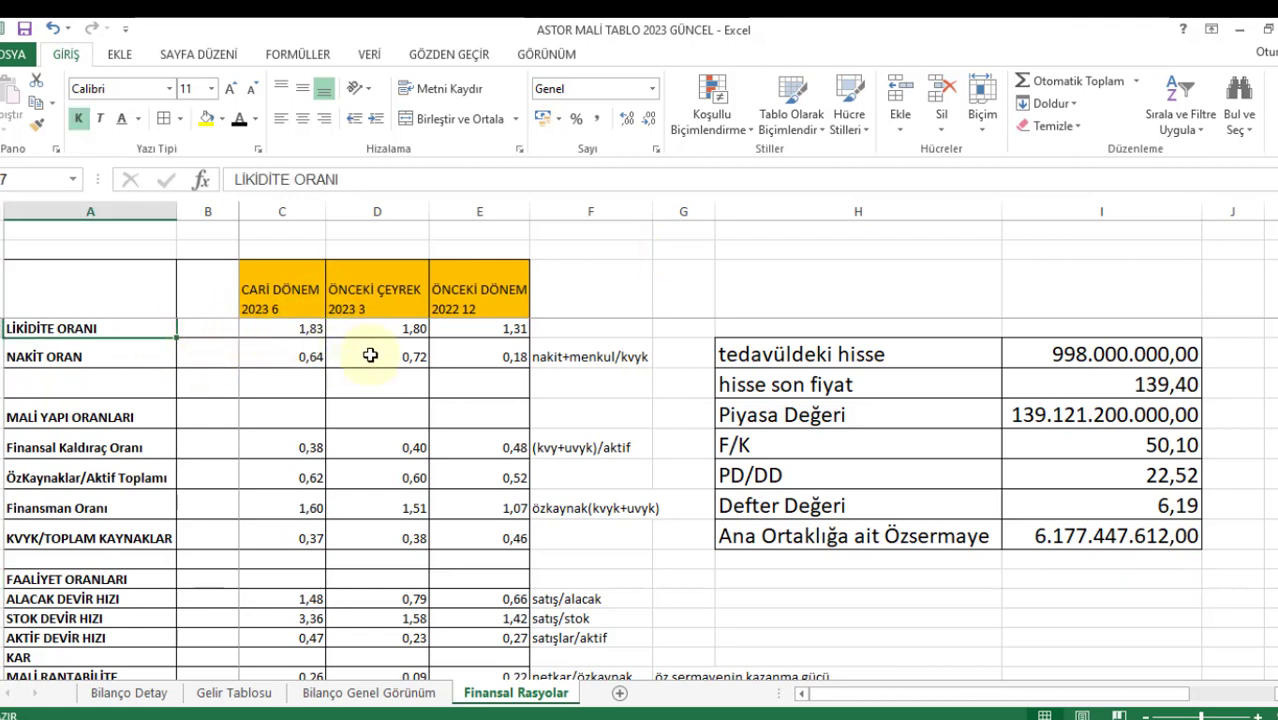
click(508, 330)
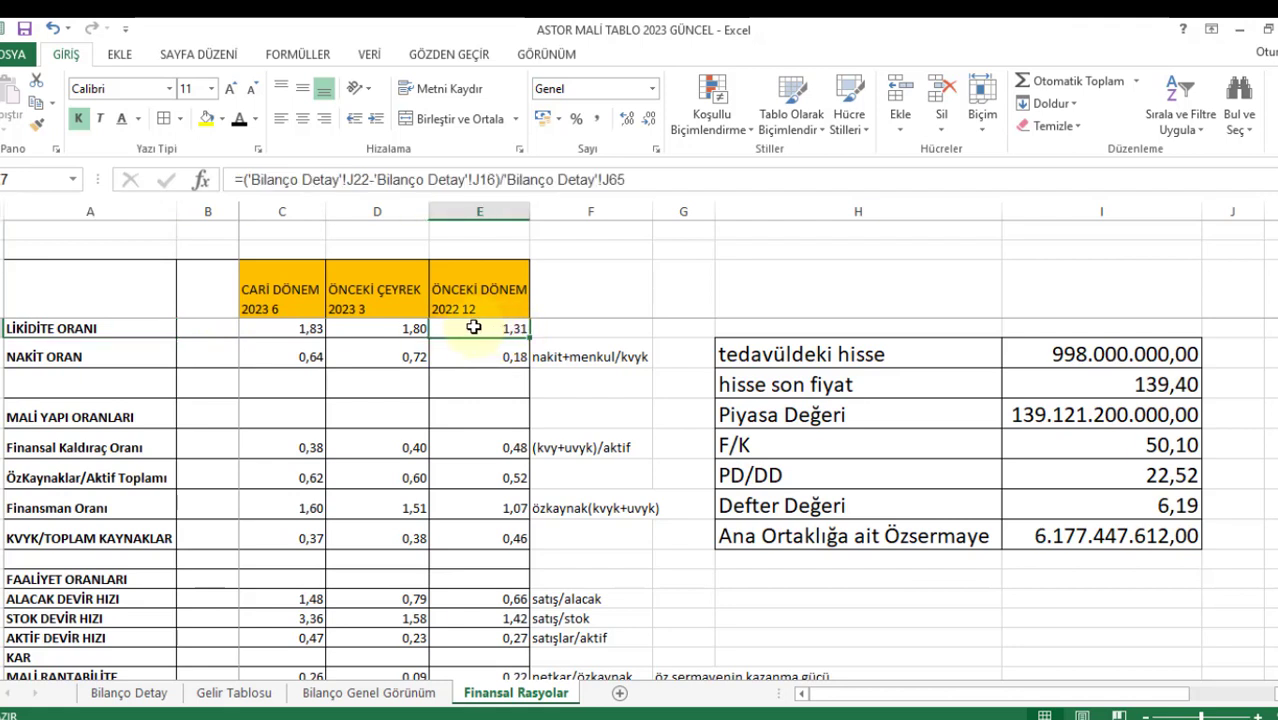
drag(420, 332, 317, 325)
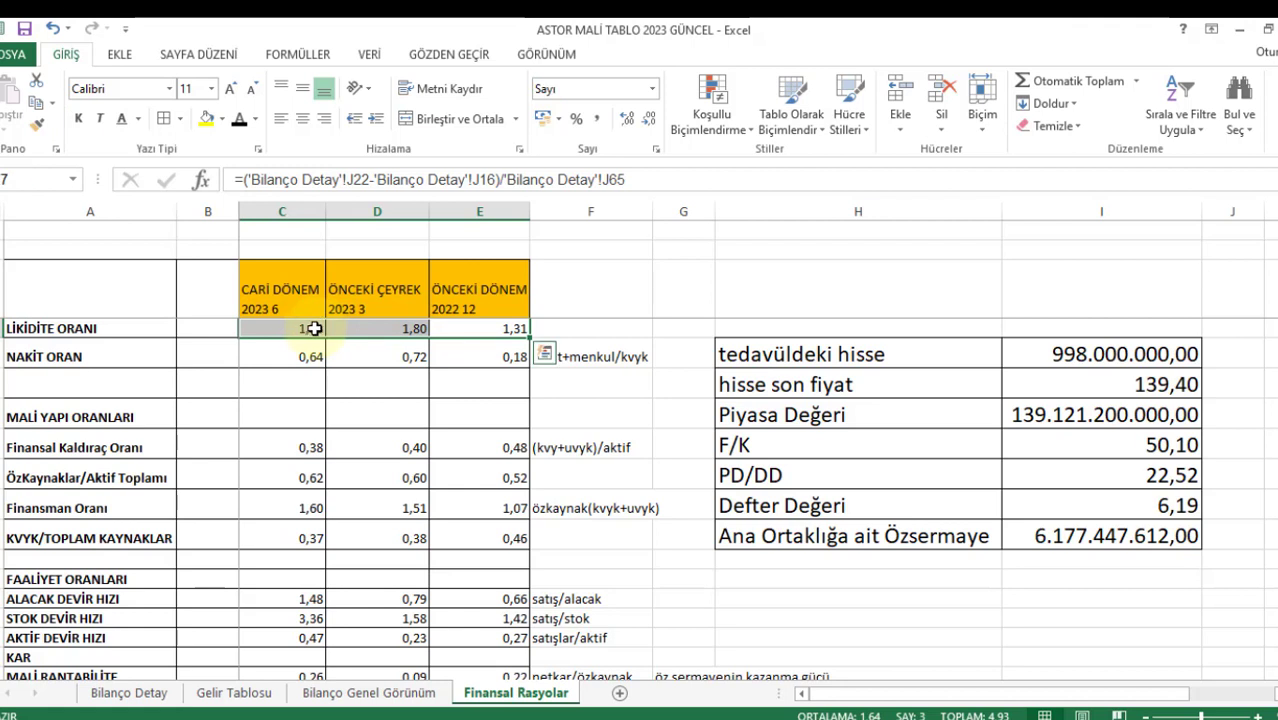
click(313, 329)
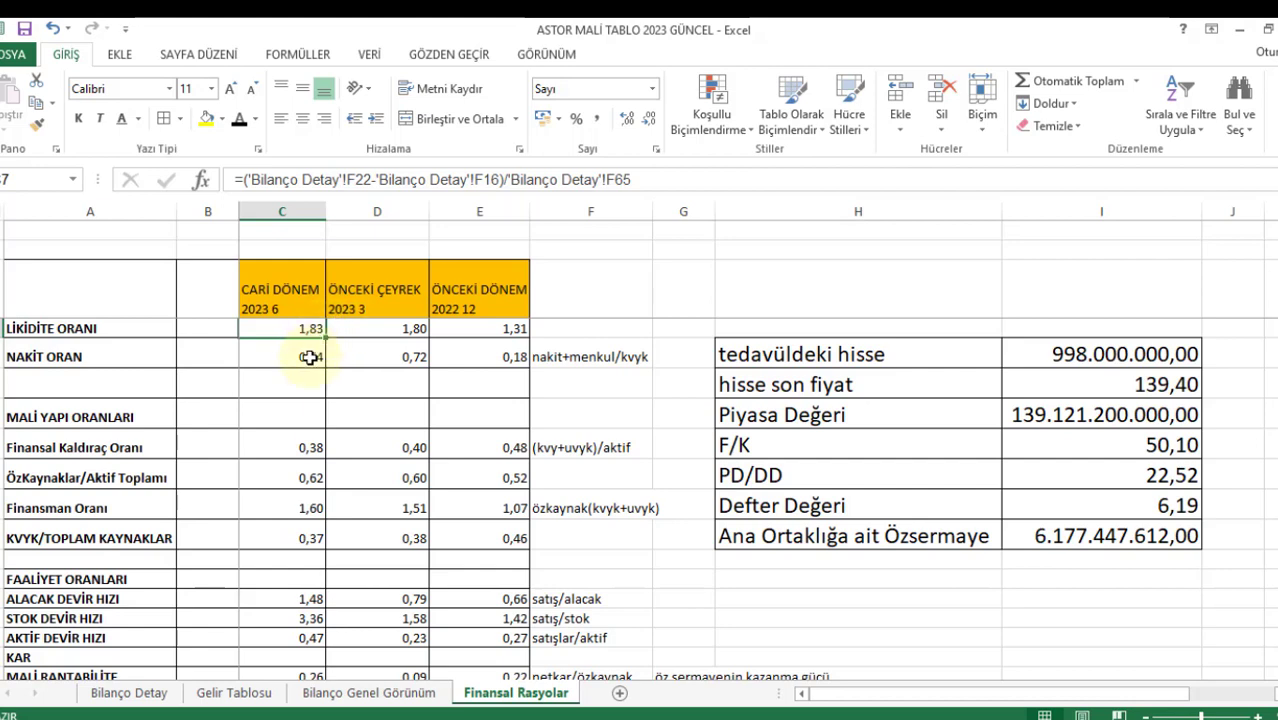
- Compare NAKİT ORAN for the current period in C8, the 2022 12 period in E8 and the previous quarter in D8
click(310, 357)
scroll(275, 390, up, 1)
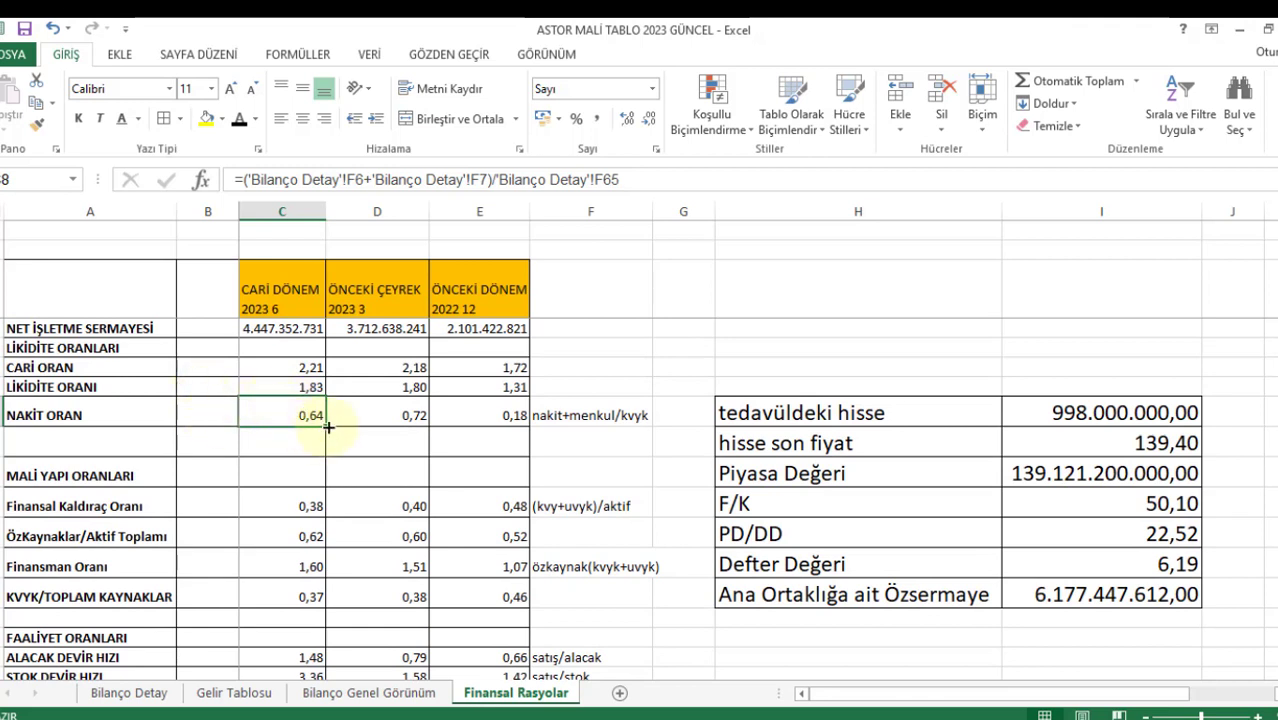
click(491, 414)
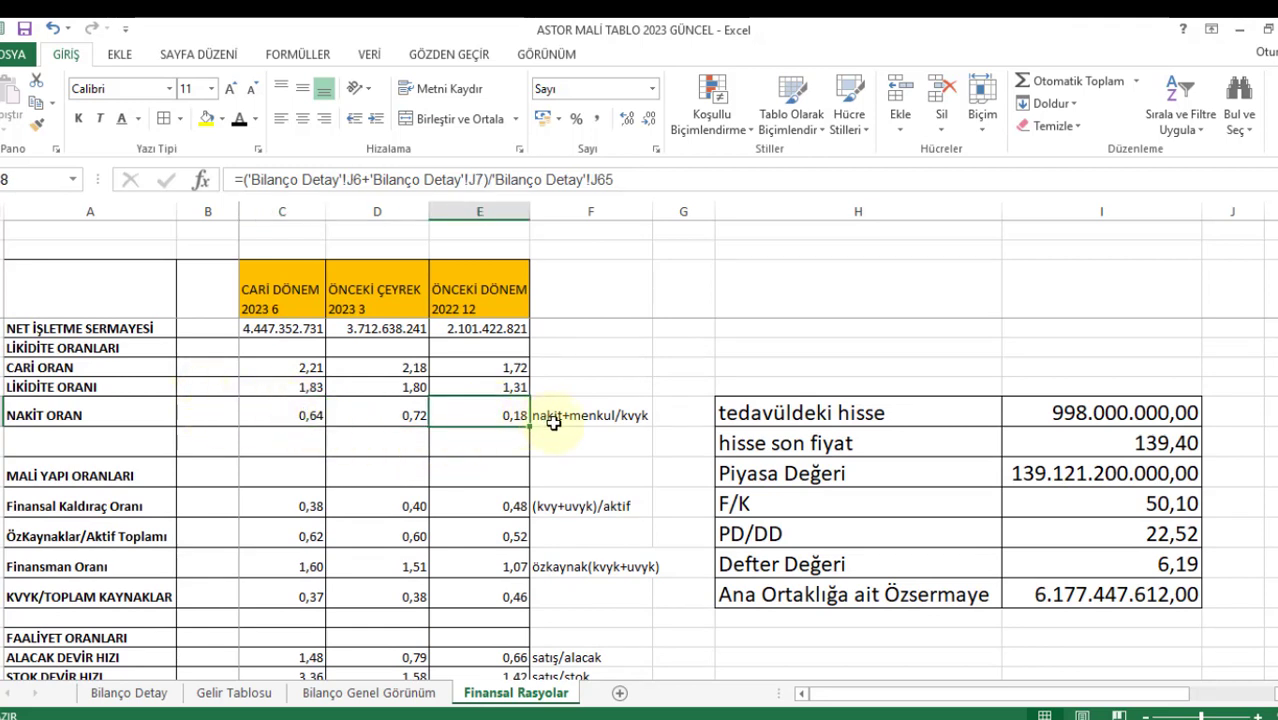
click(401, 415)
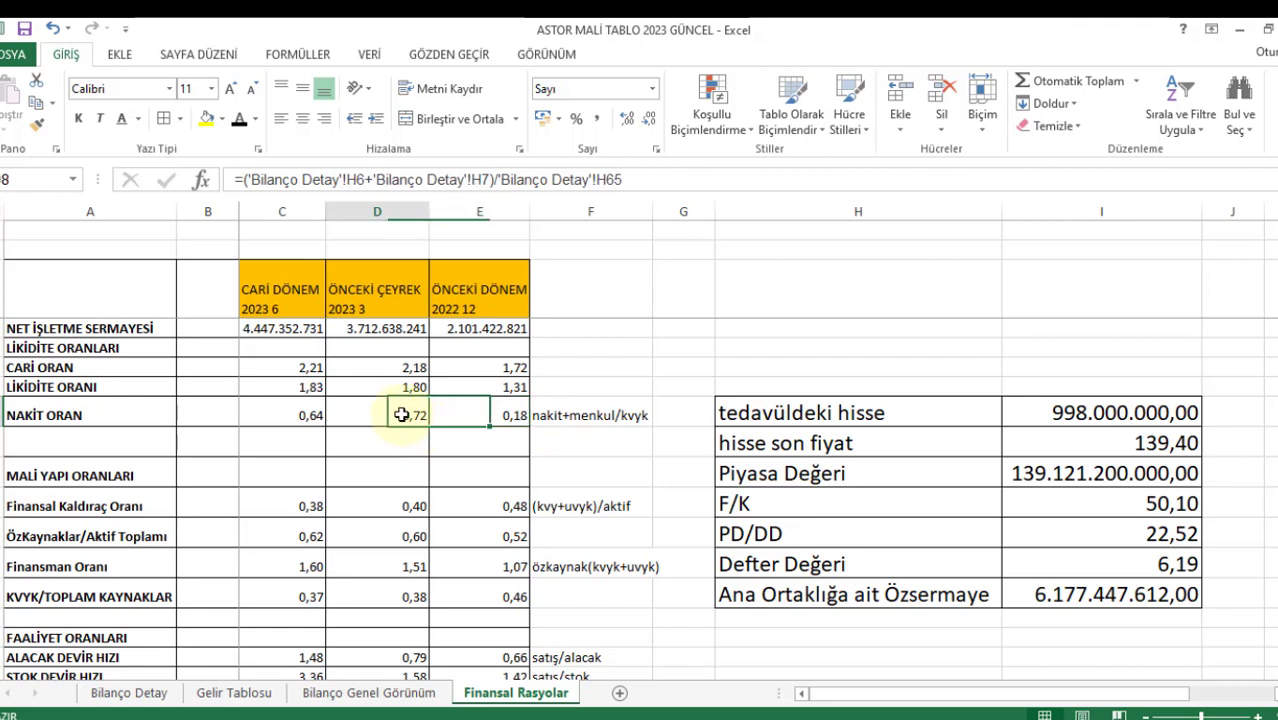
- Recheck the current period's liquidity ratios in C6:C8 and compare NET İŞLETME SERMAYESİ across the three periods in C4:E4
click(317, 405)
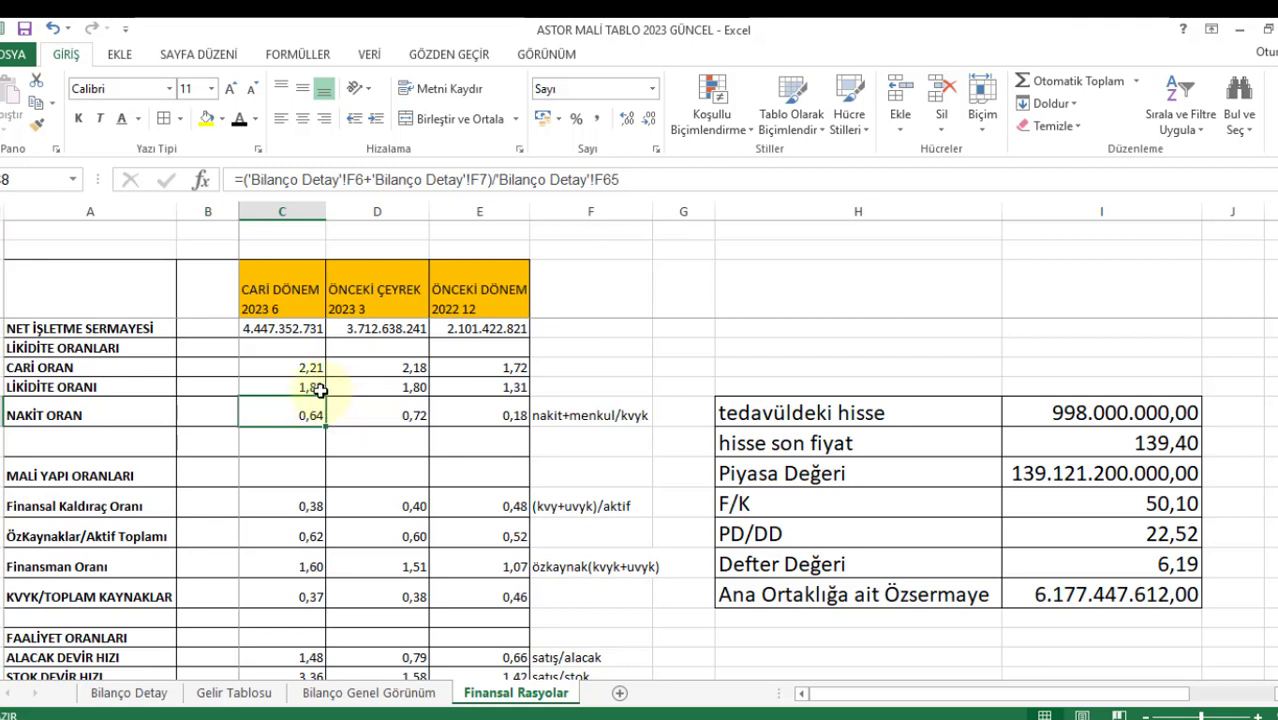
click(295, 368)
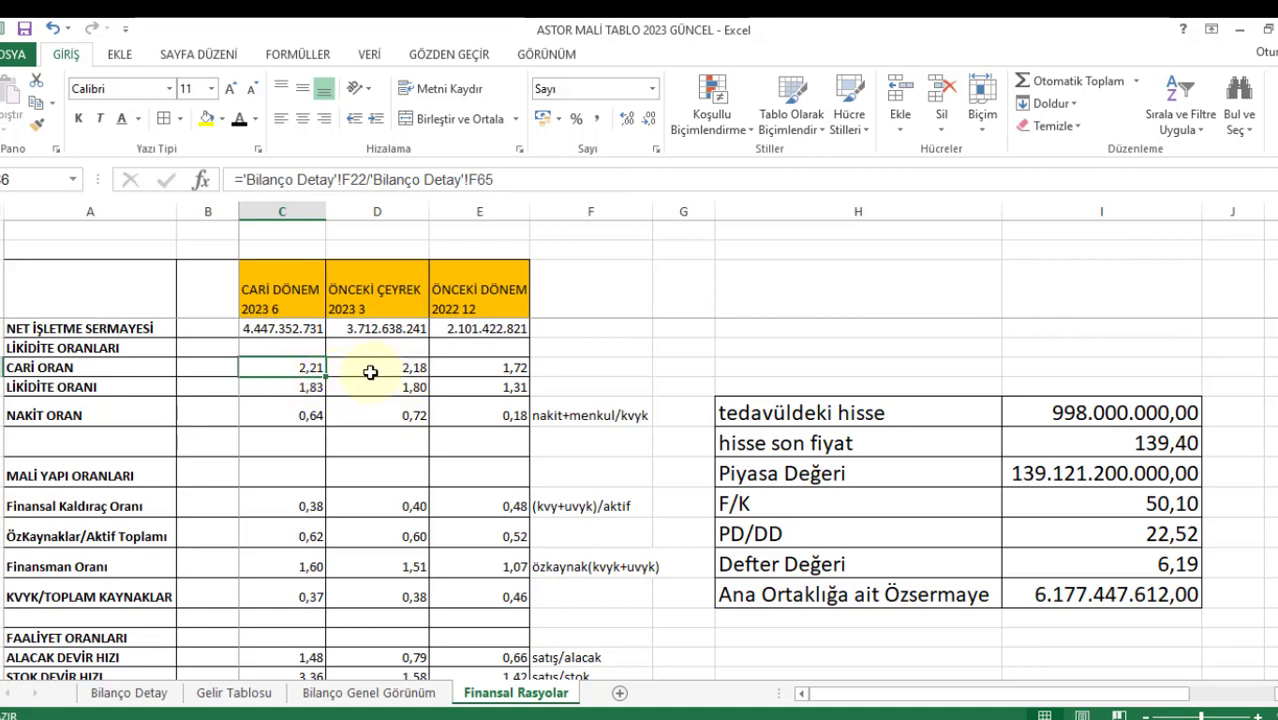
click(310, 389)
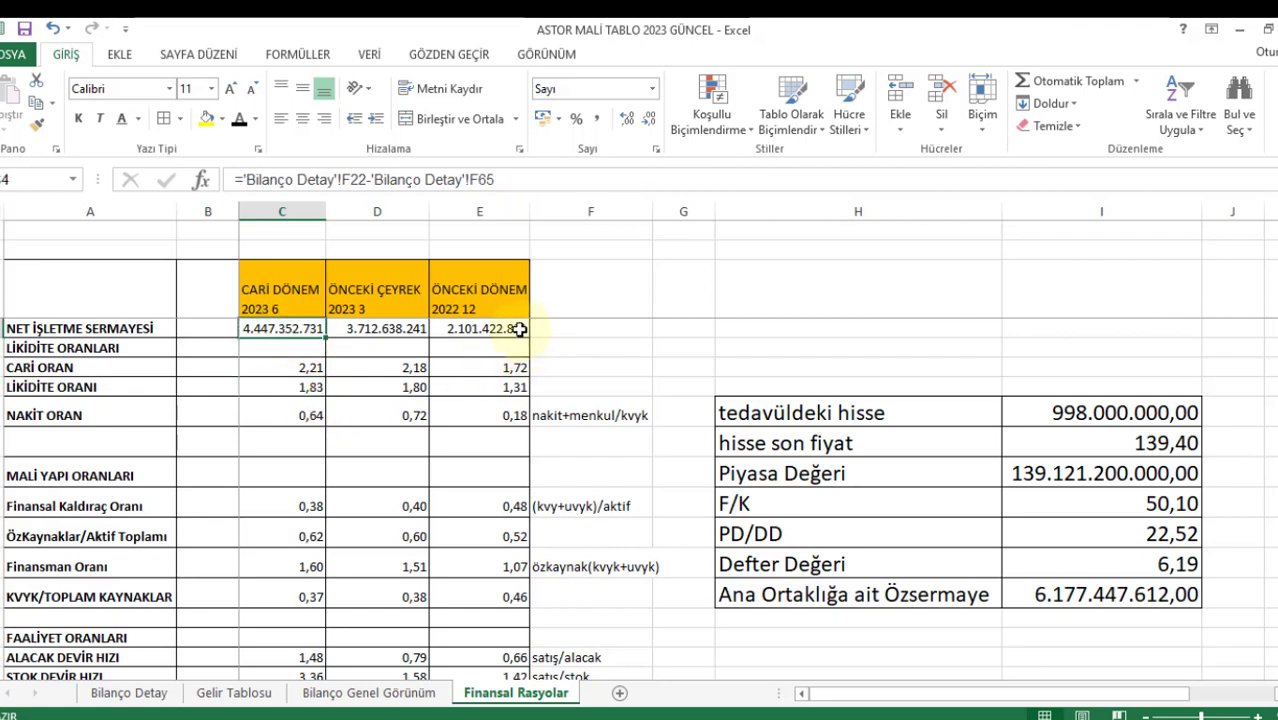
drag(516, 326, 295, 330)
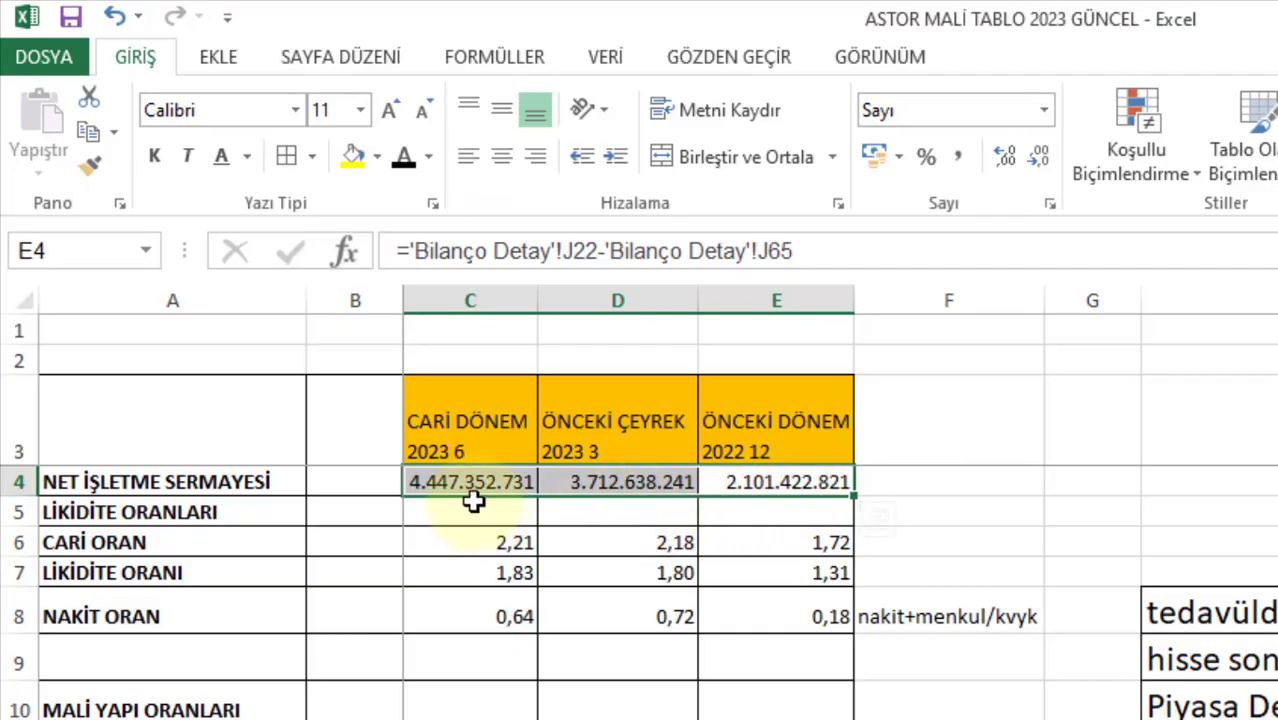
click(462, 481)
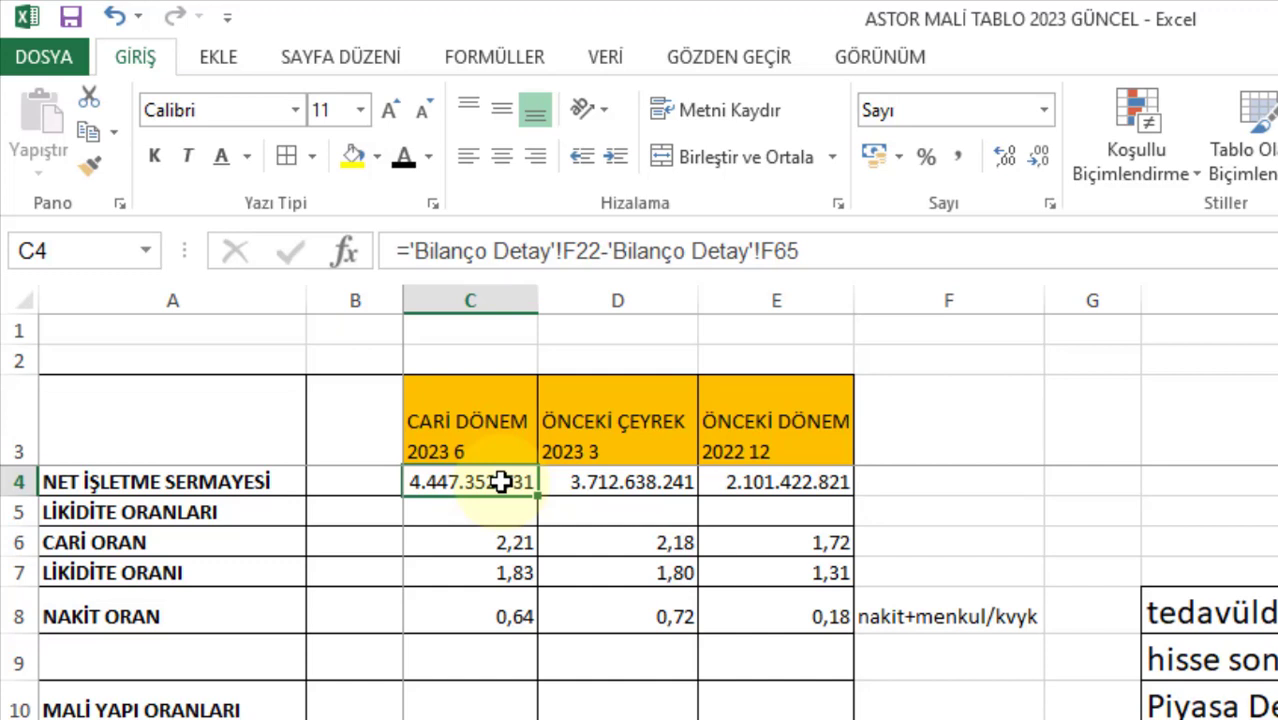
- Examine the current period's Finansal Kaldıraç Oranı and ÖzKaynaklar/Aktif Toplamı in C11:C12
scroll(450, 522, down, 1)
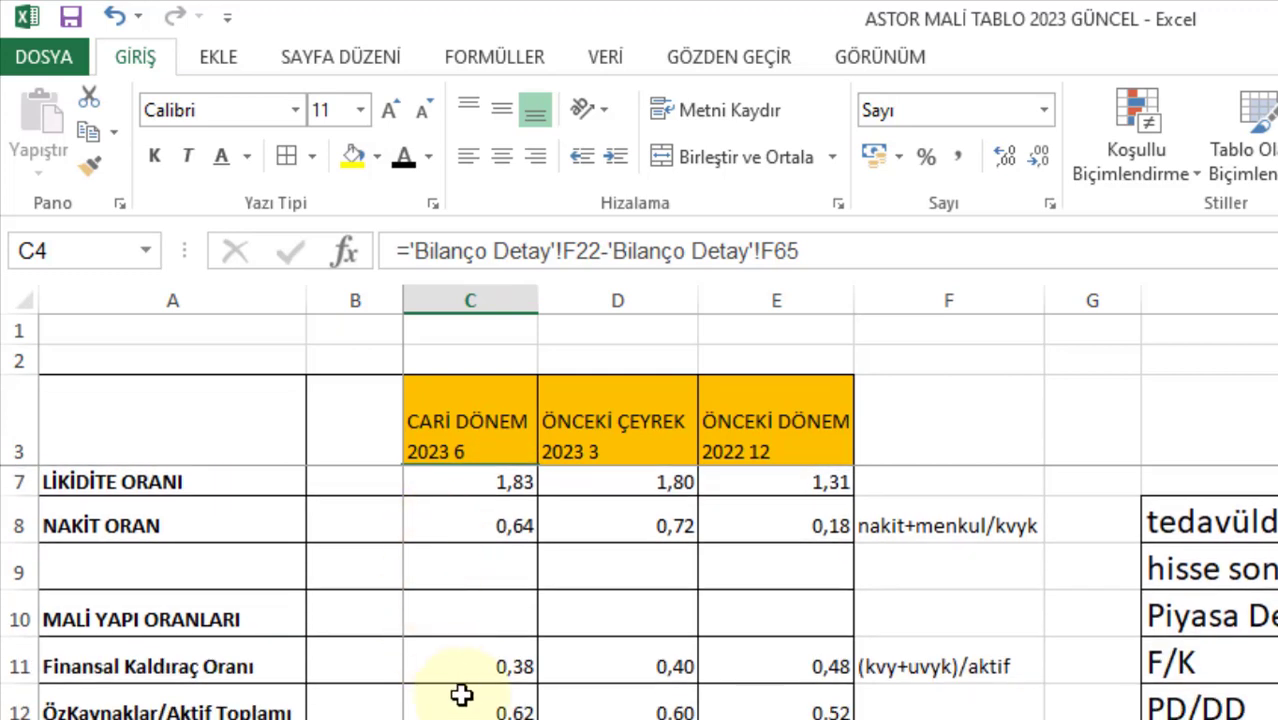
click(223, 669)
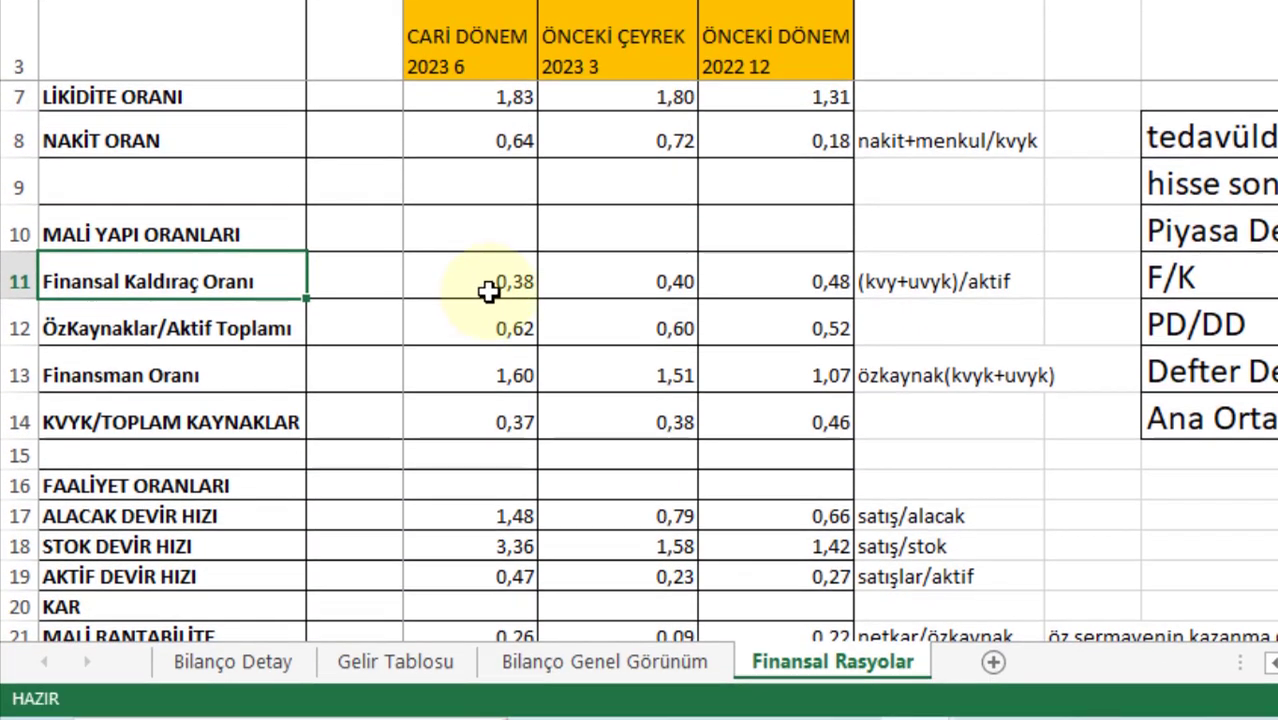
click(493, 669)
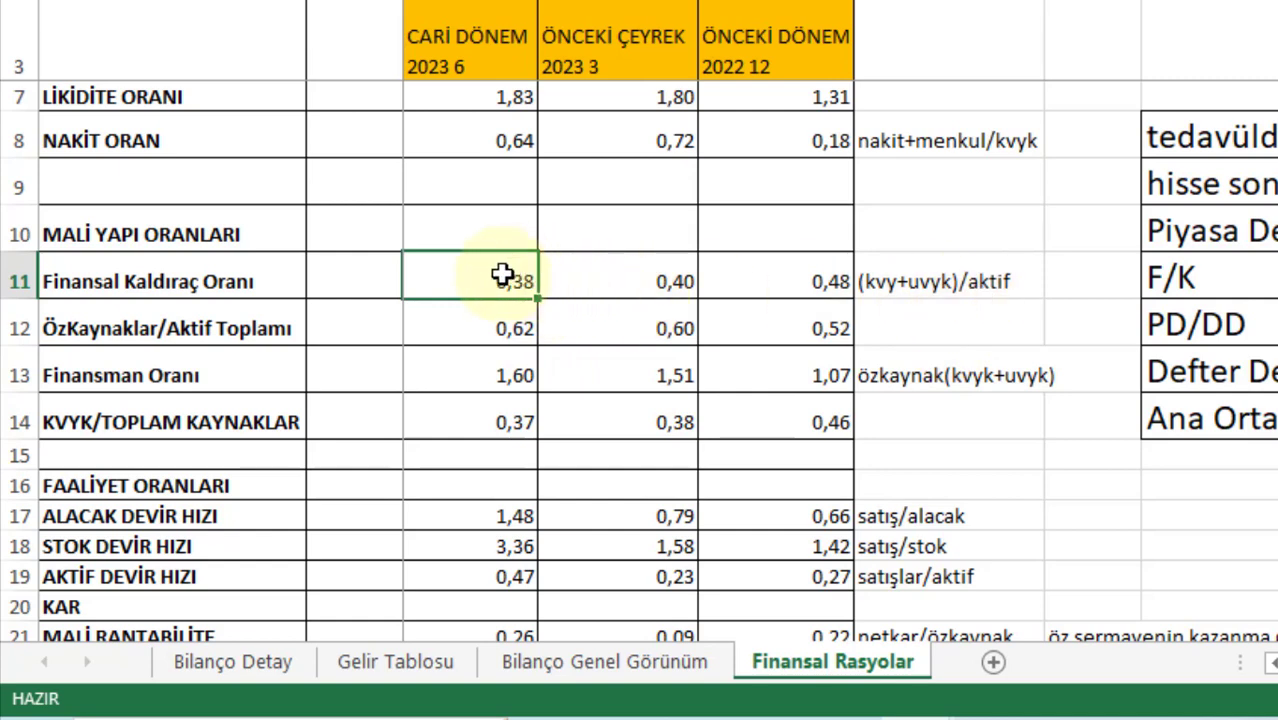
click(502, 338)
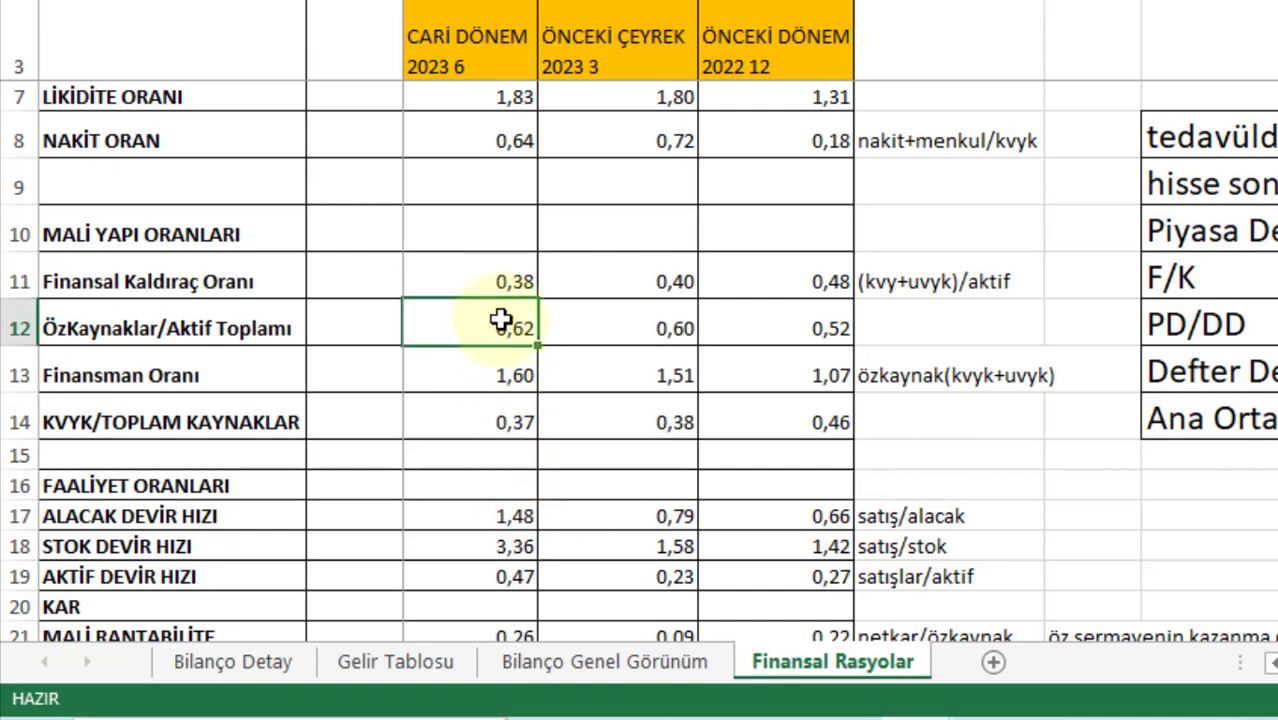
drag(499, 288, 499, 329)
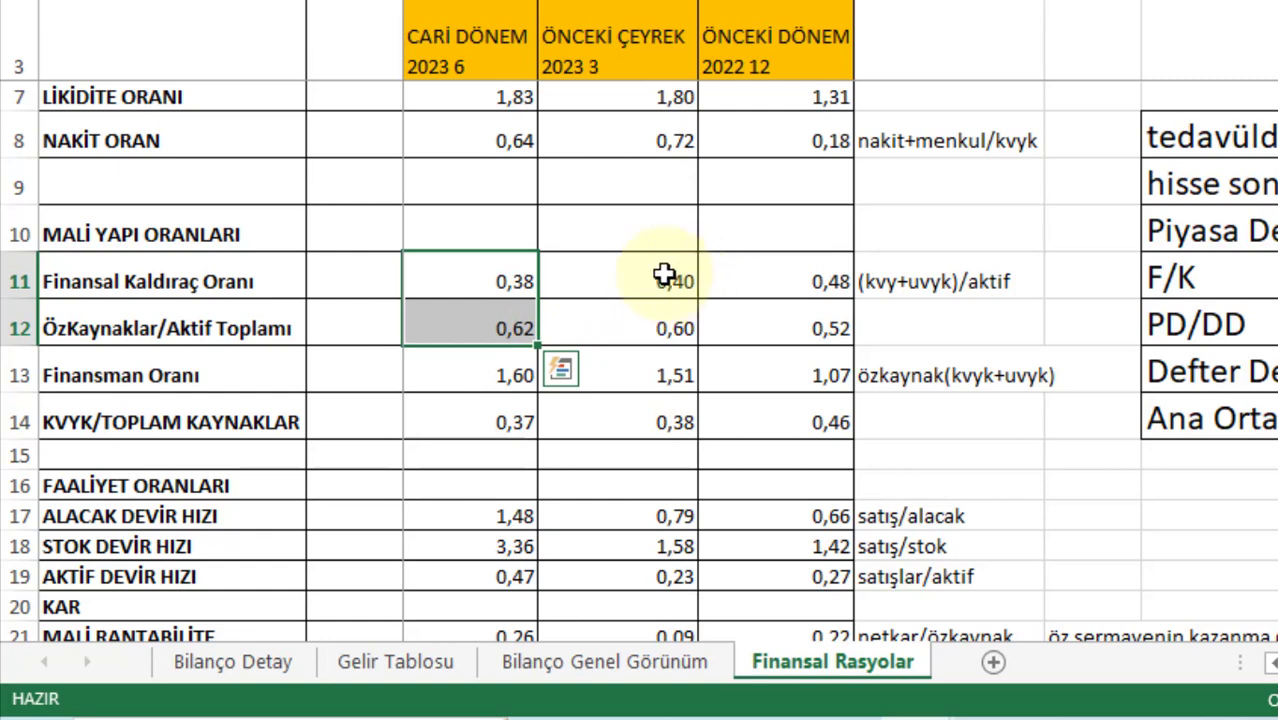
- Compare Finansal Kaldıraç Oranı and ÖzKaynaklar/Aktif Toplamı for the previous quarter in D11:D12 and 2022 12 in E11:E12, returning to C12
click(665, 280)
click(677, 317)
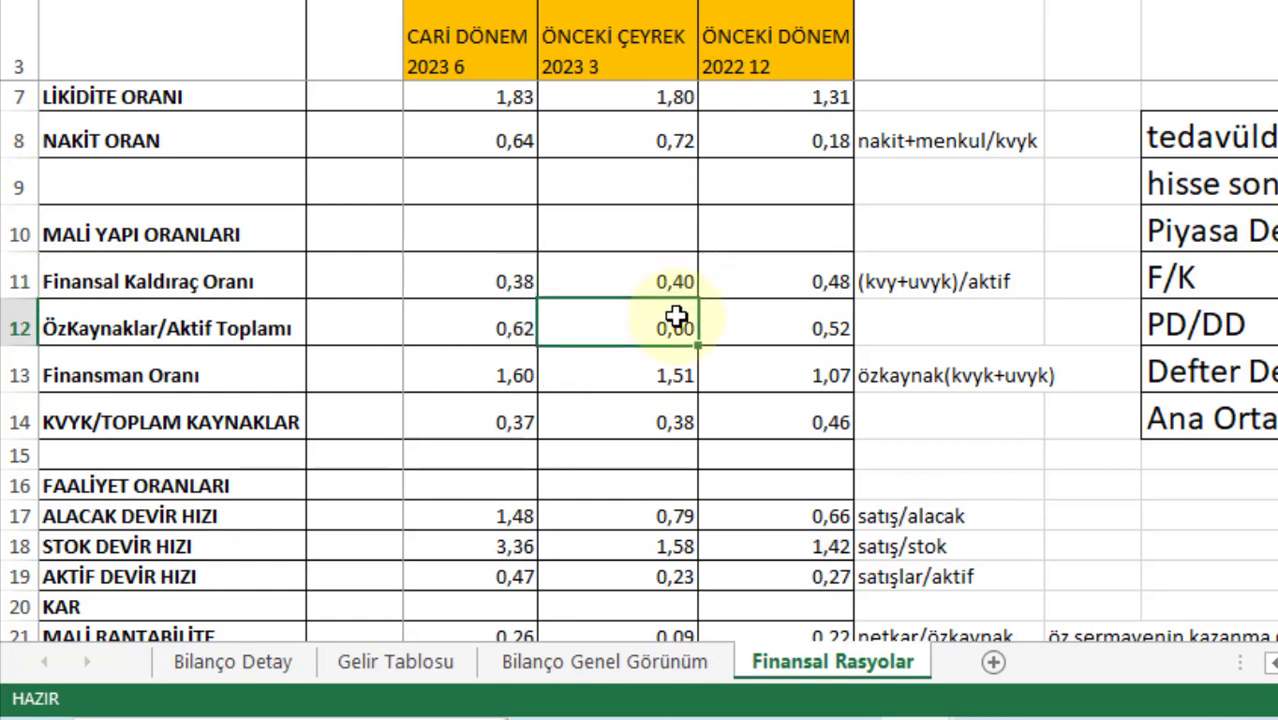
click(806, 272)
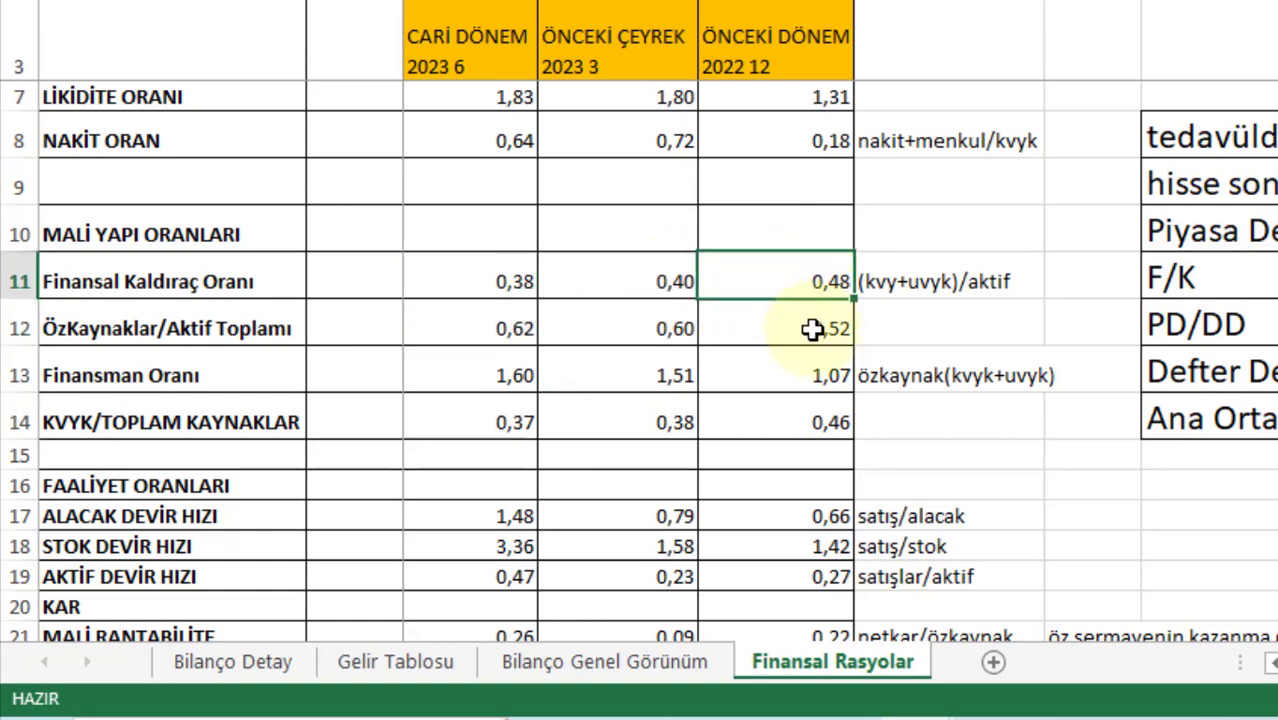
click(813, 329)
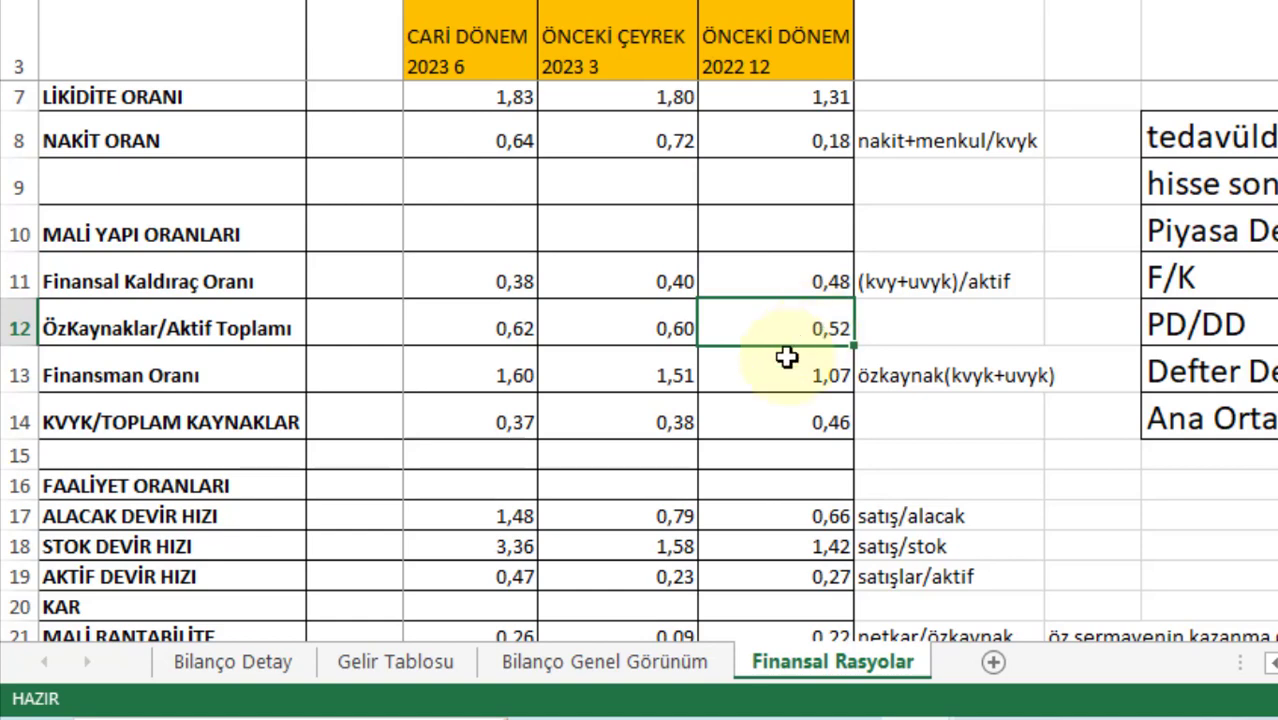
click(524, 313)
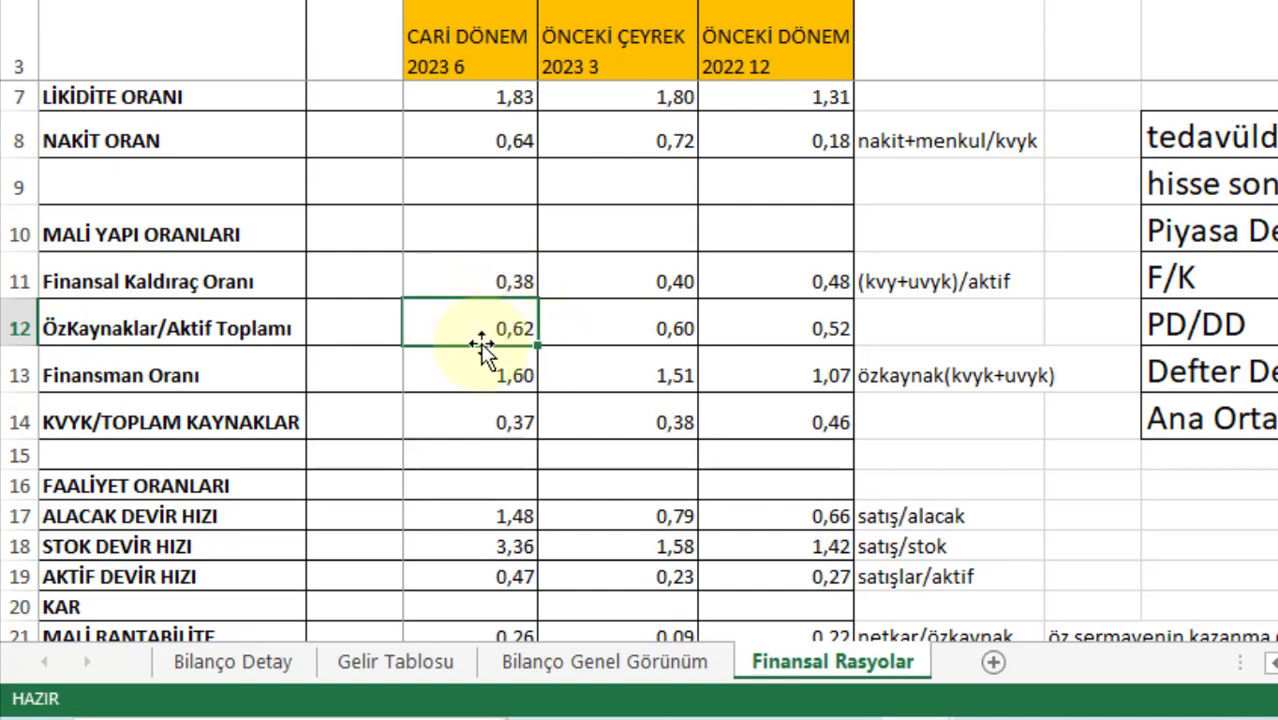
- Compare Finansman Oranı across the three periods in C13:E13
click(492, 374)
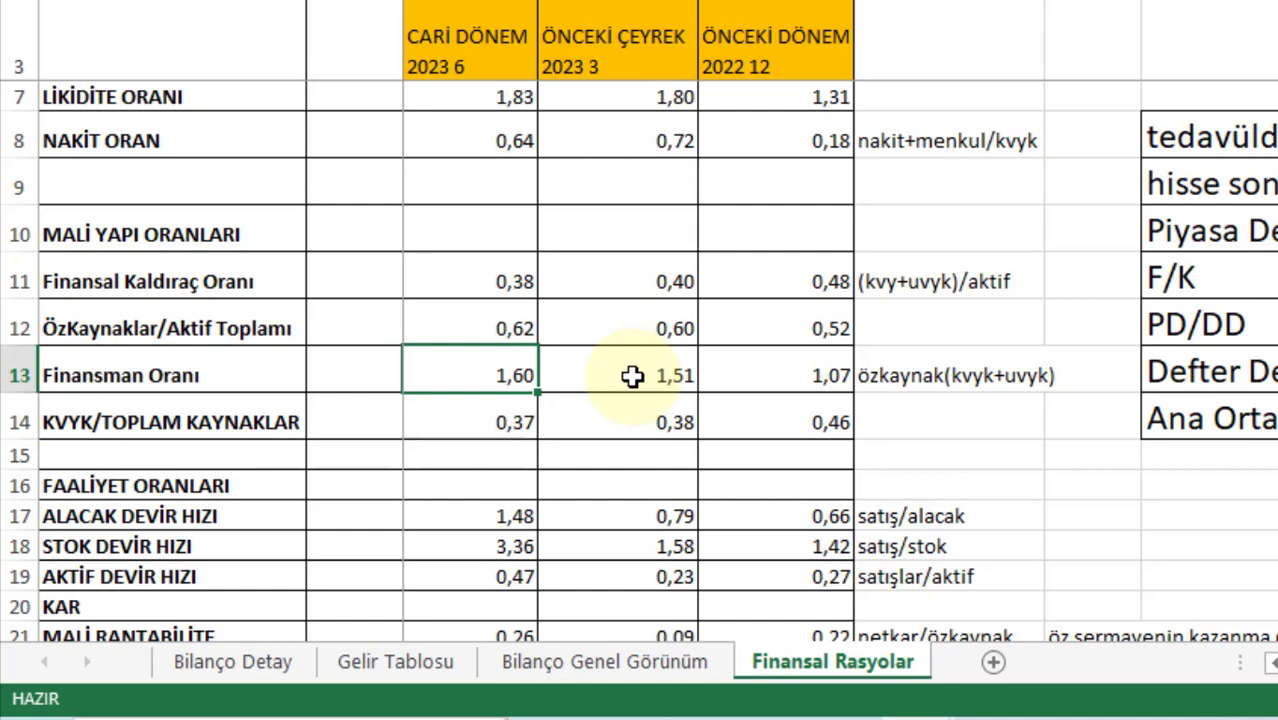
click(612, 375)
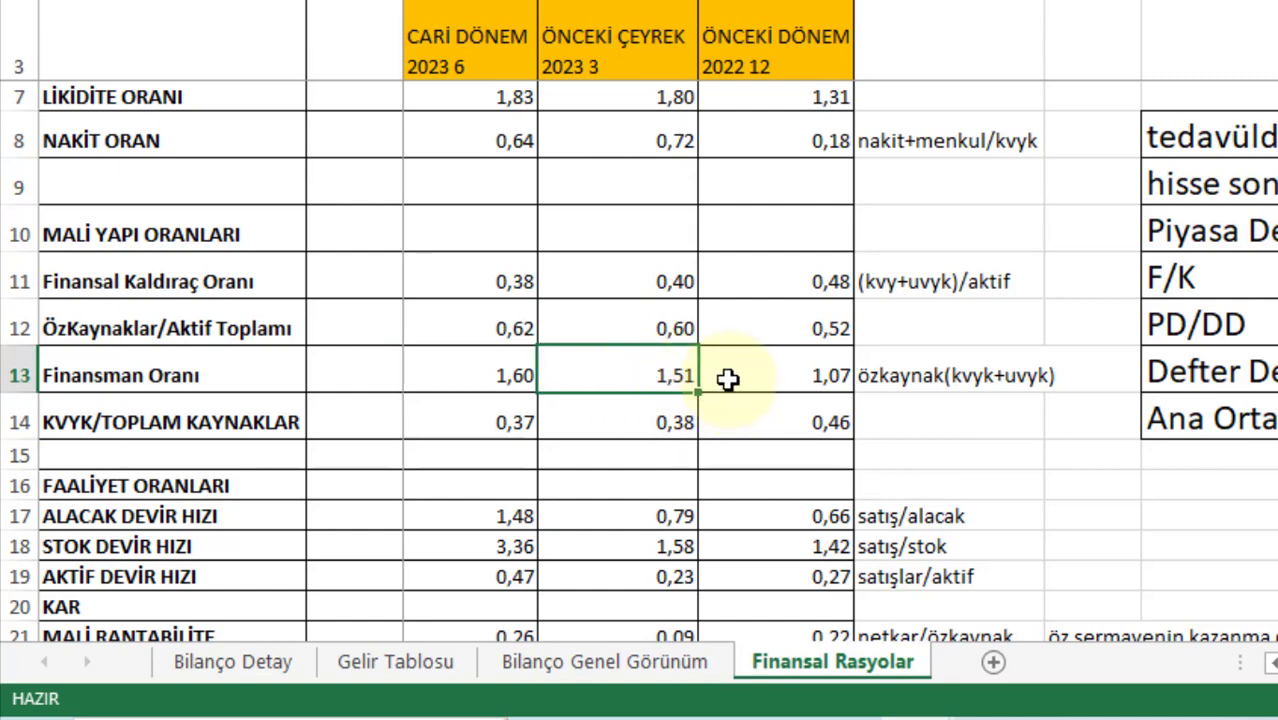
click(792, 387)
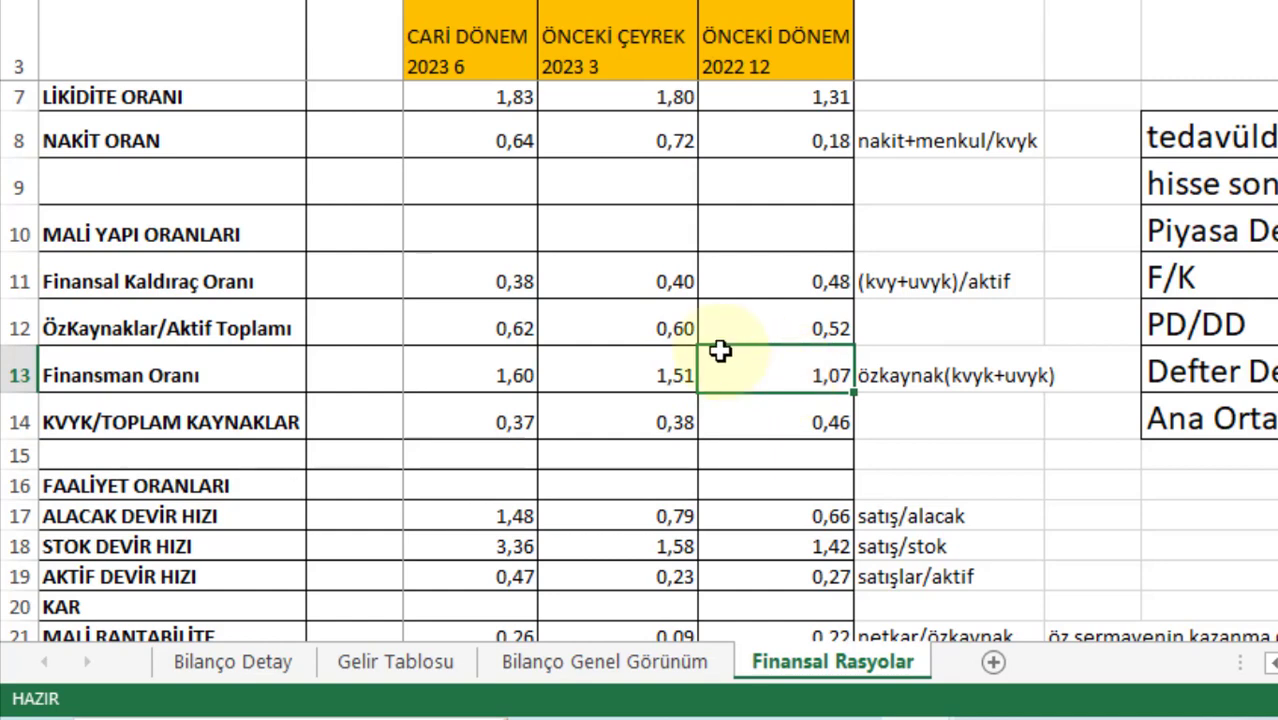
- Compare KVYK/TOPLAM KAYNAKLAR between the current period in C14 and the 2022 12 period in E14
scroll(722, 351, down, 1)
click(510, 298)
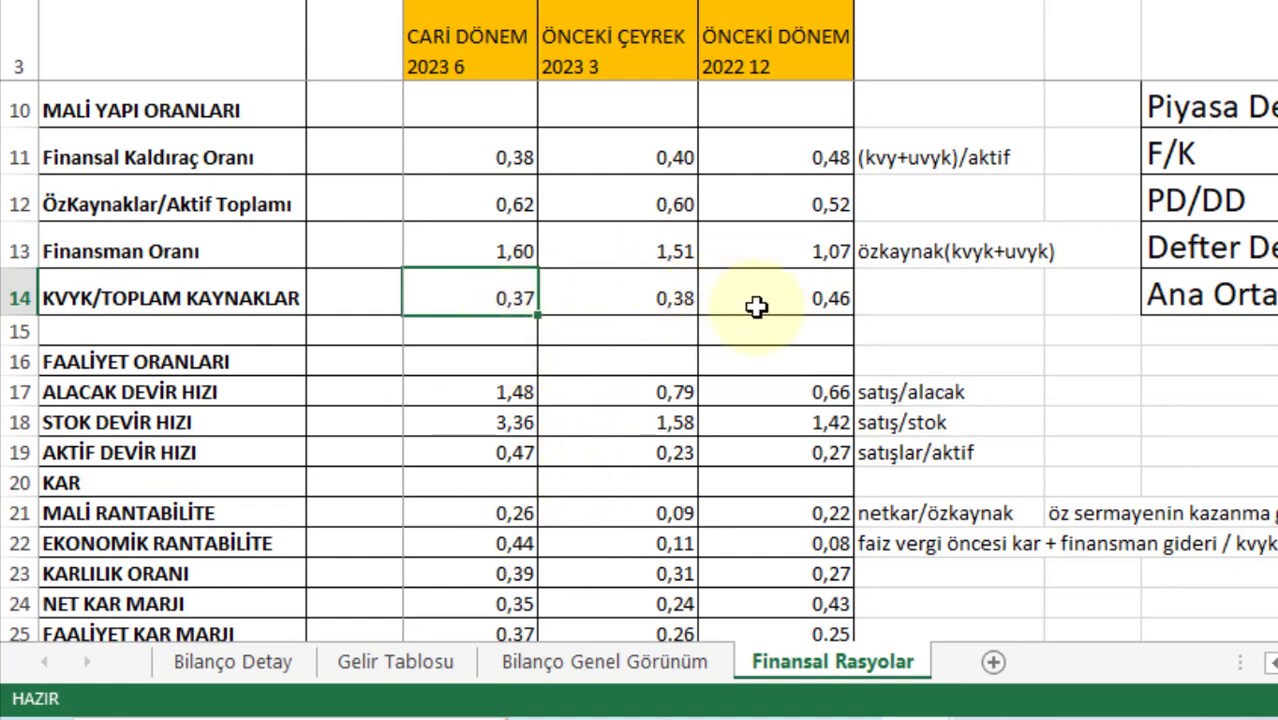
click(819, 297)
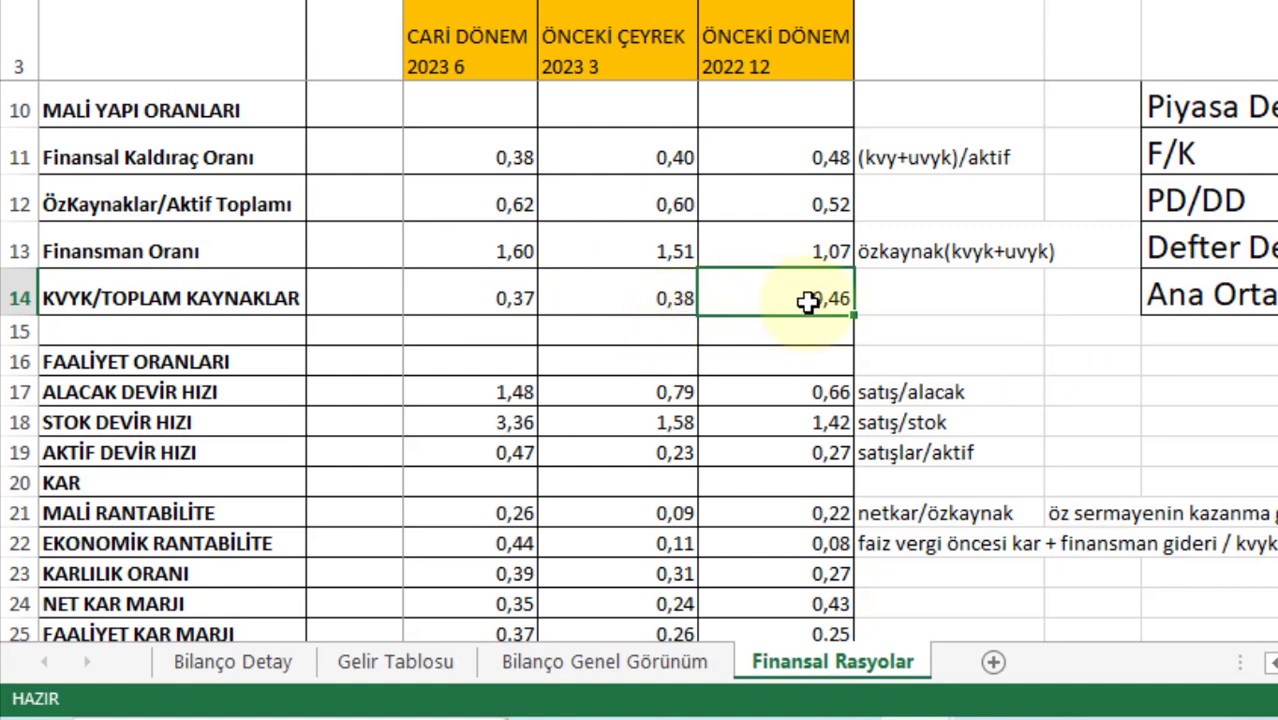
click(515, 300)
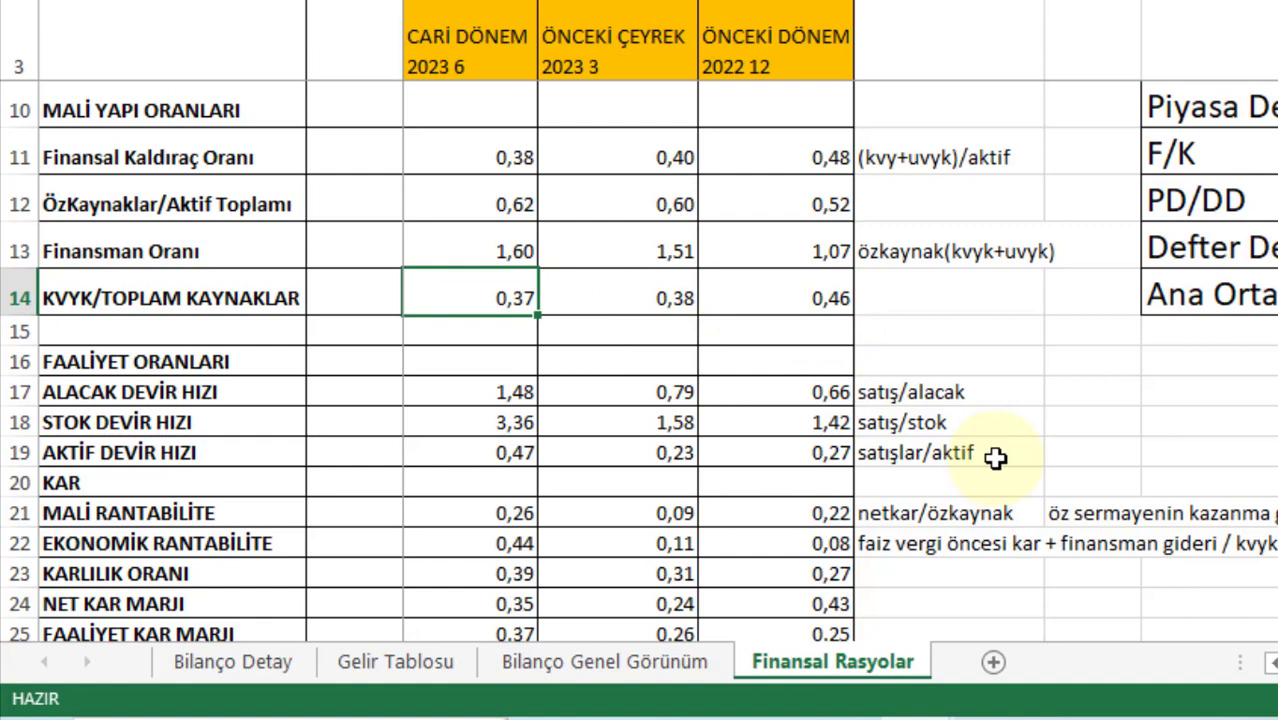
click(822, 296)
click(532, 303)
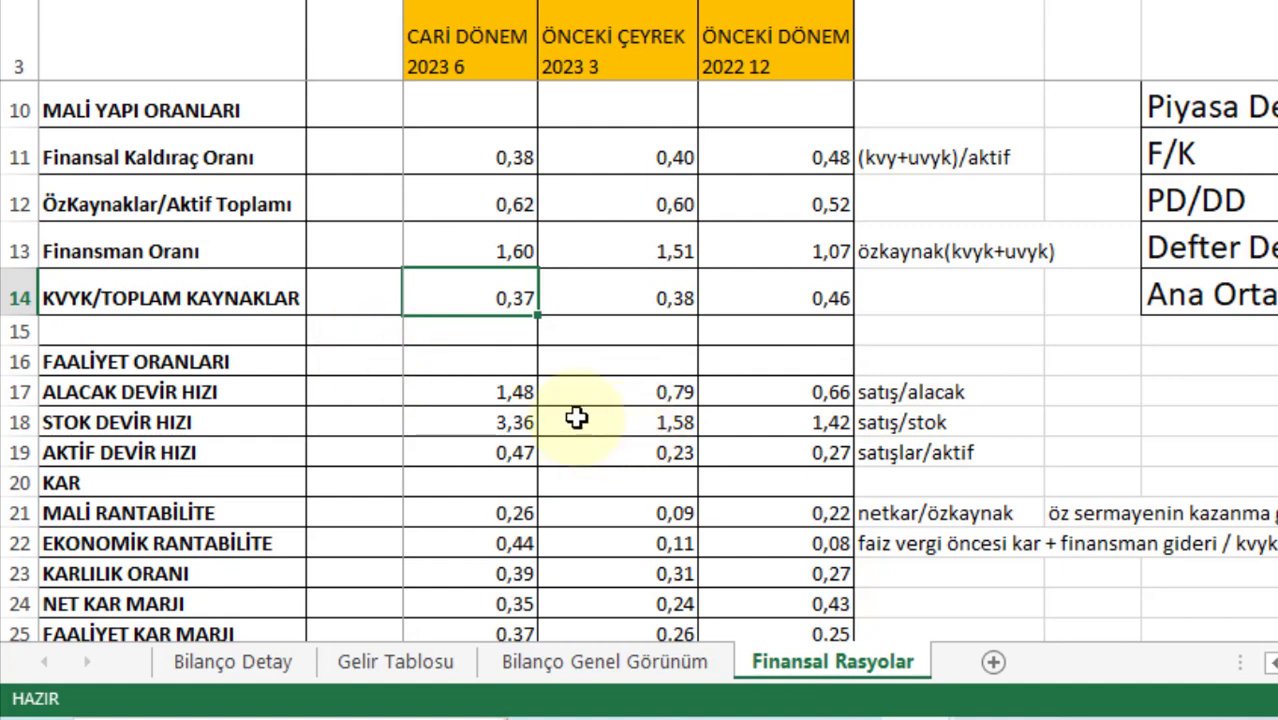
- Review the current period's FAALİYET ORANLARI turnover ratios in C17:C19
scroll(576, 419, down, 1)
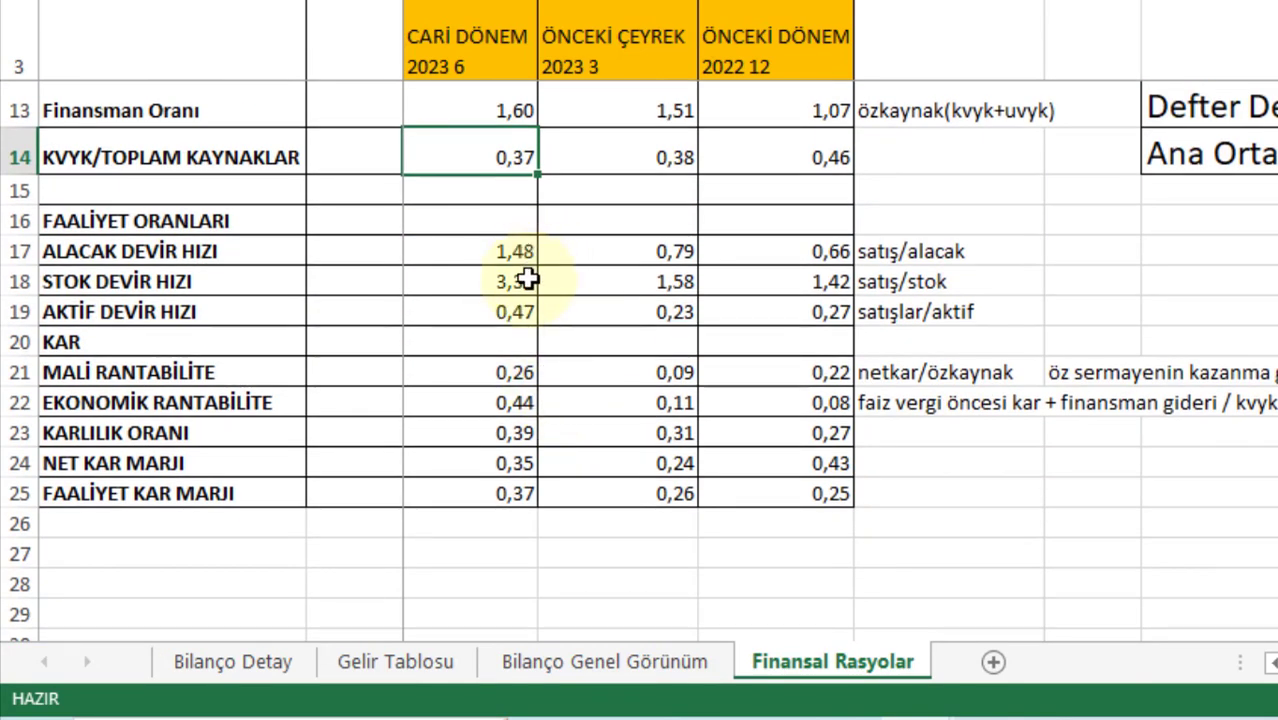
click(527, 280)
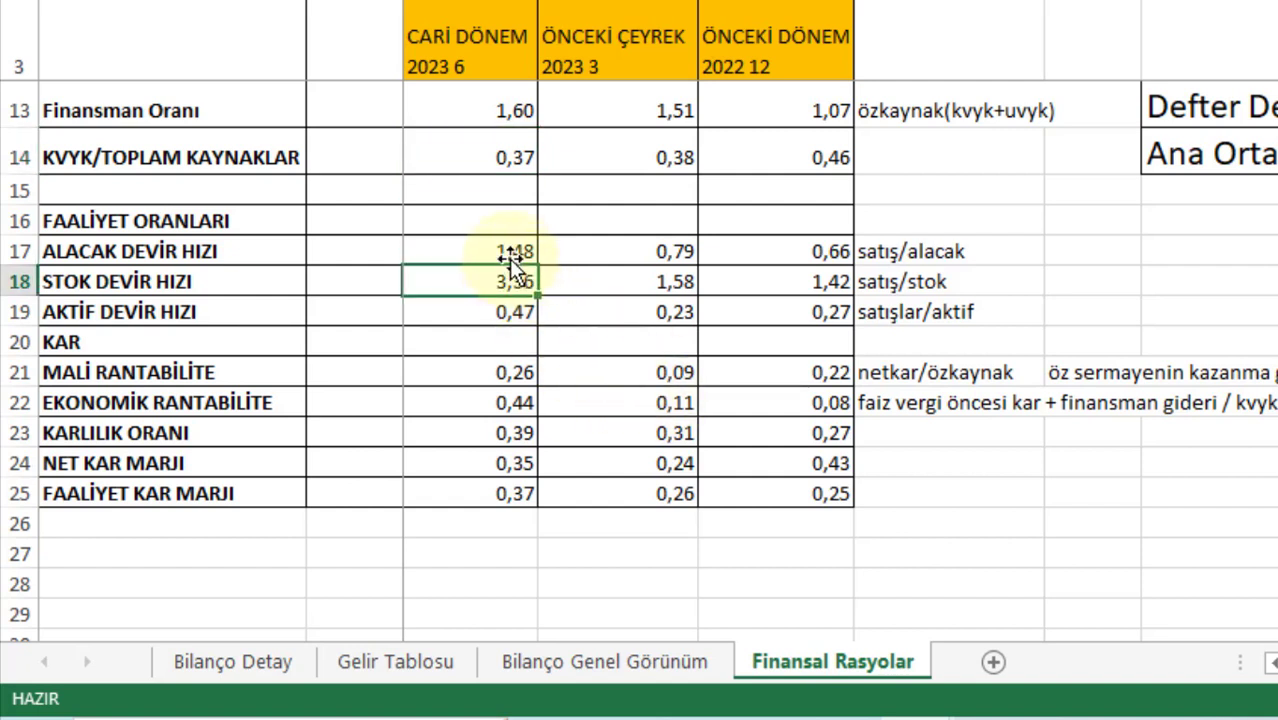
drag(519, 251, 514, 298)
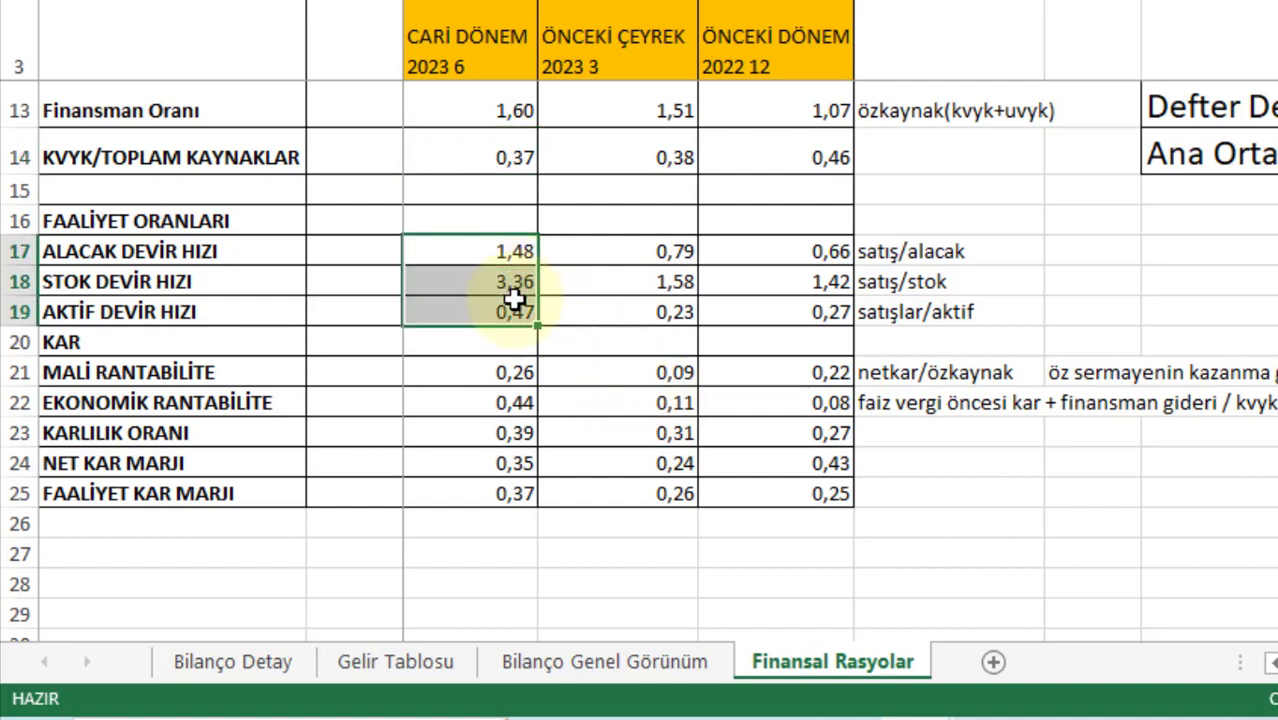
- Compare AKTİF DEVİR HIZI between the previous quarter in D19 and the current period in C19
click(103, 318)
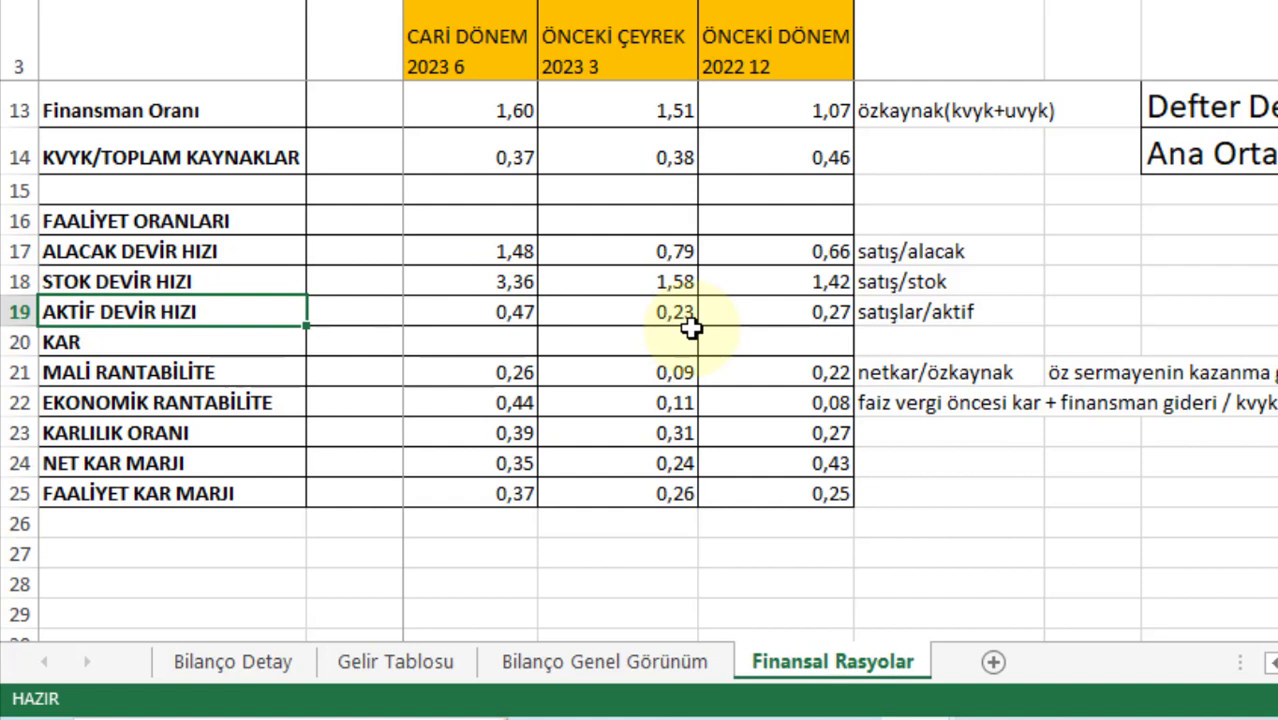
click(622, 314)
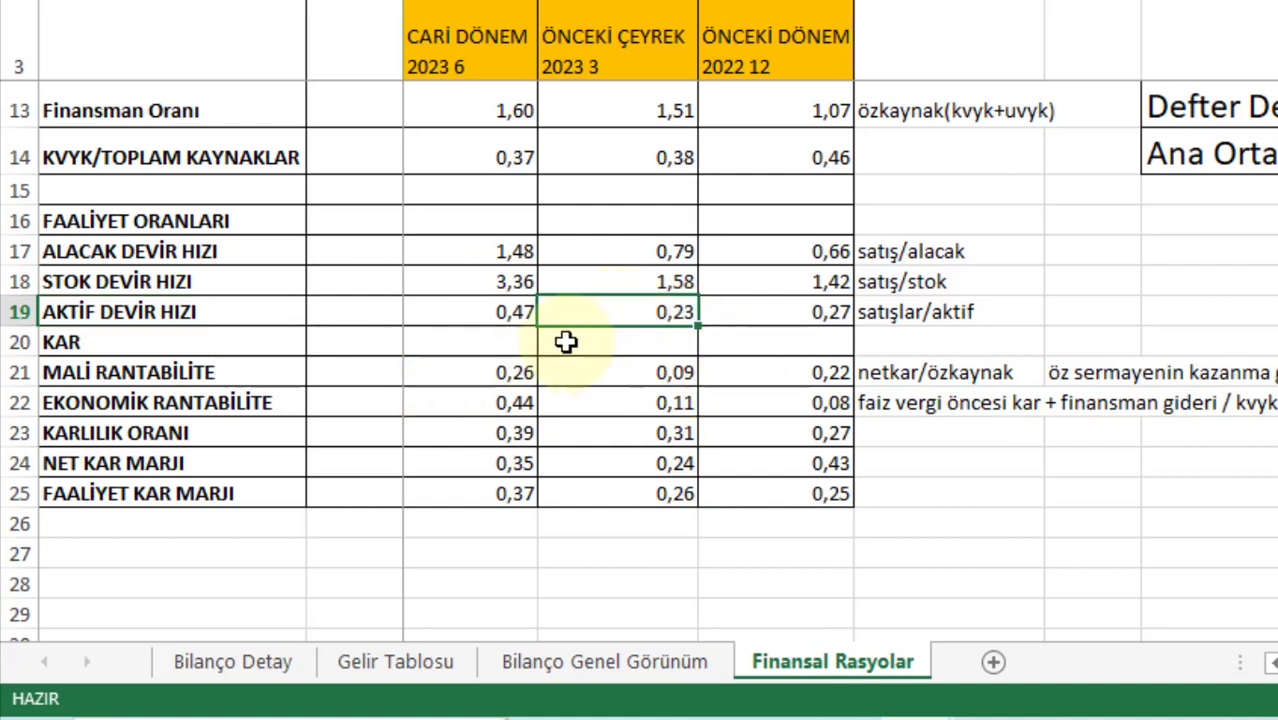
click(518, 314)
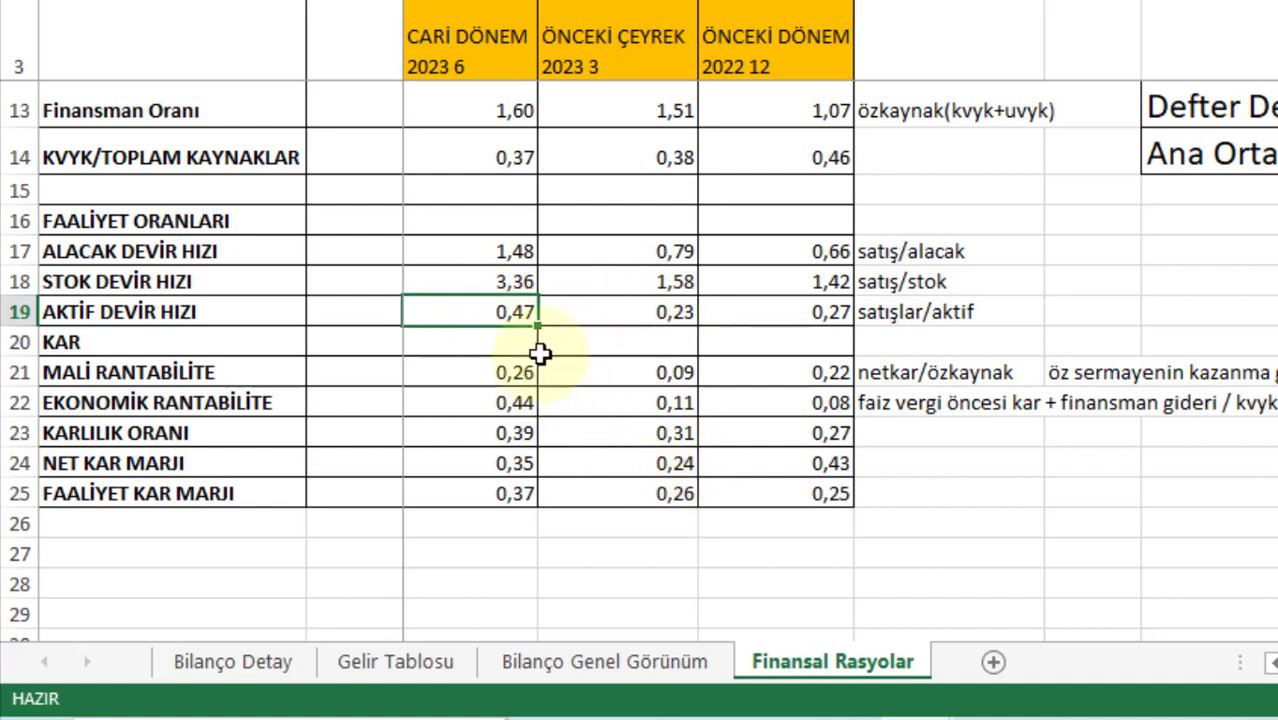
click(651, 313)
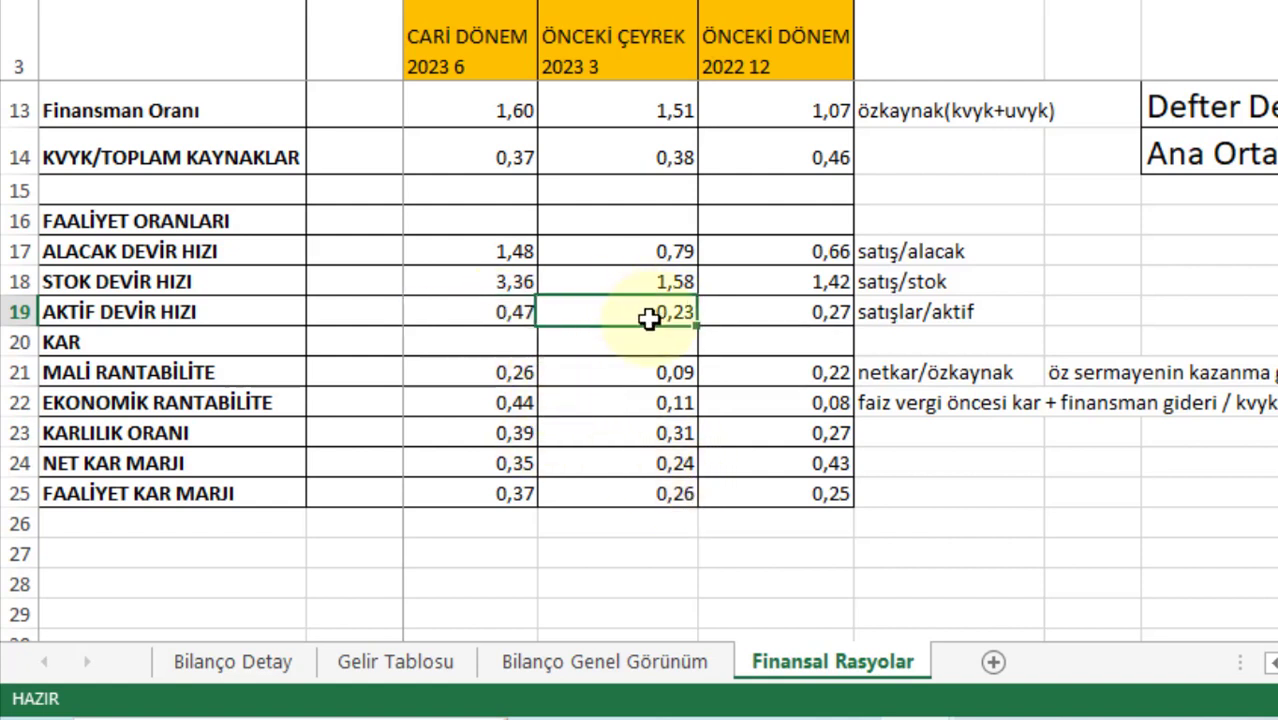
click(494, 308)
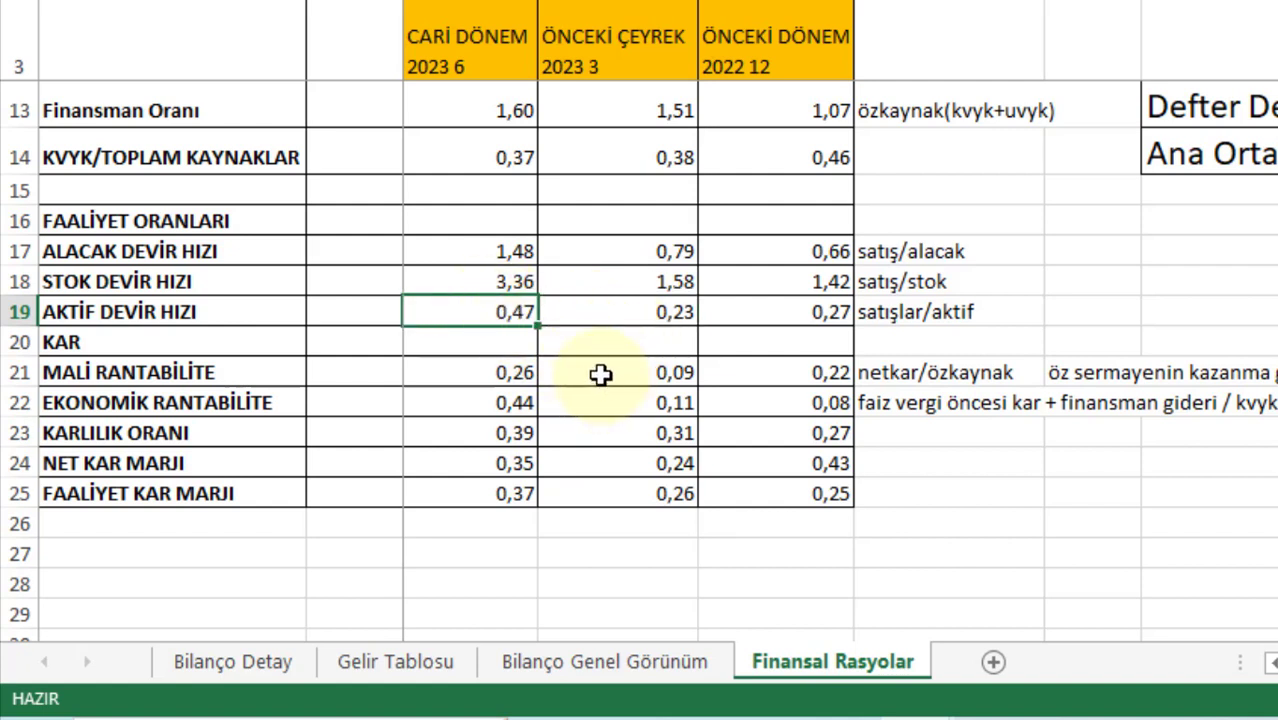
- Examine MALİ RANTABİLİTE with its netkar/özkaynak formula note, comparing the previous quarter in D21 with the current period in C21
click(140, 374)
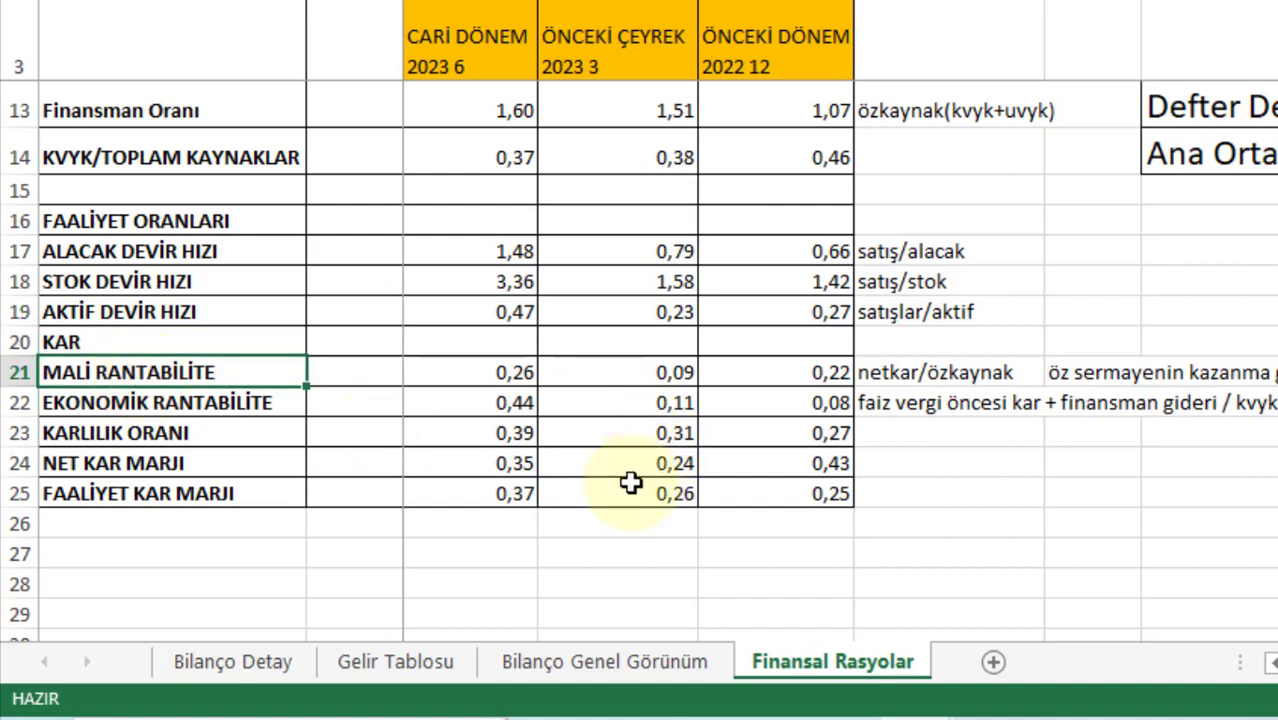
click(950, 356)
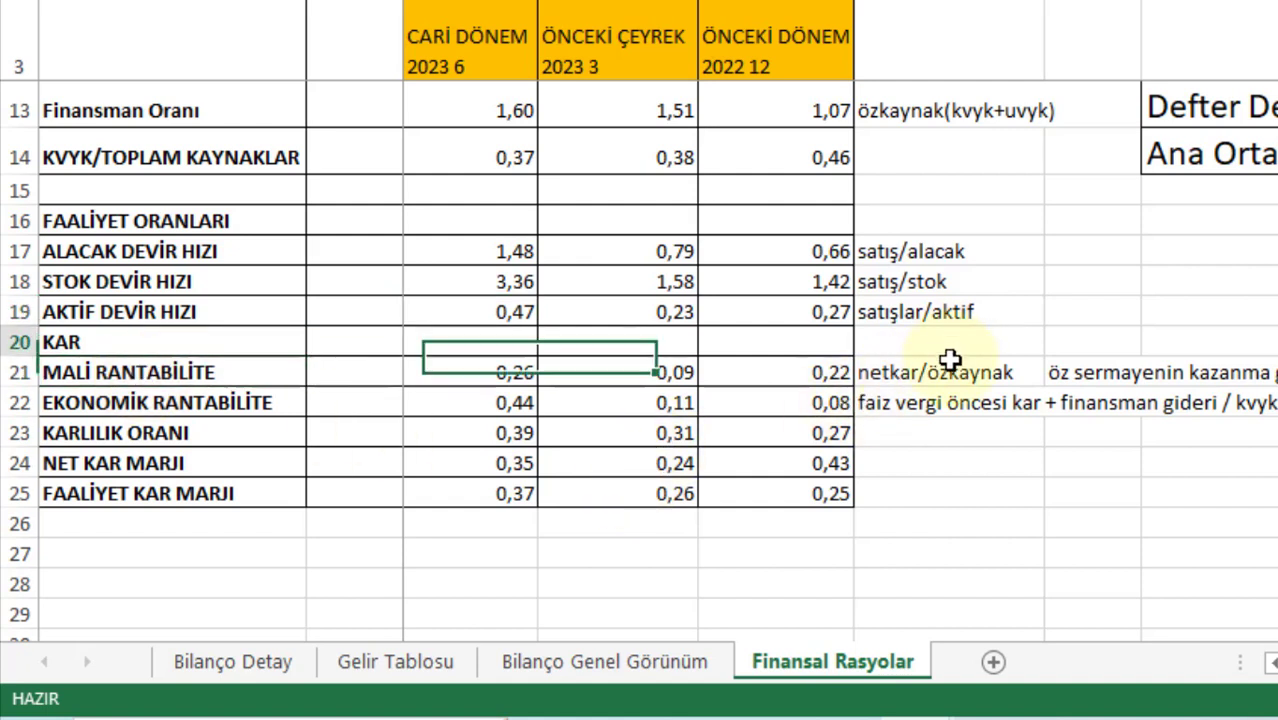
click(652, 371)
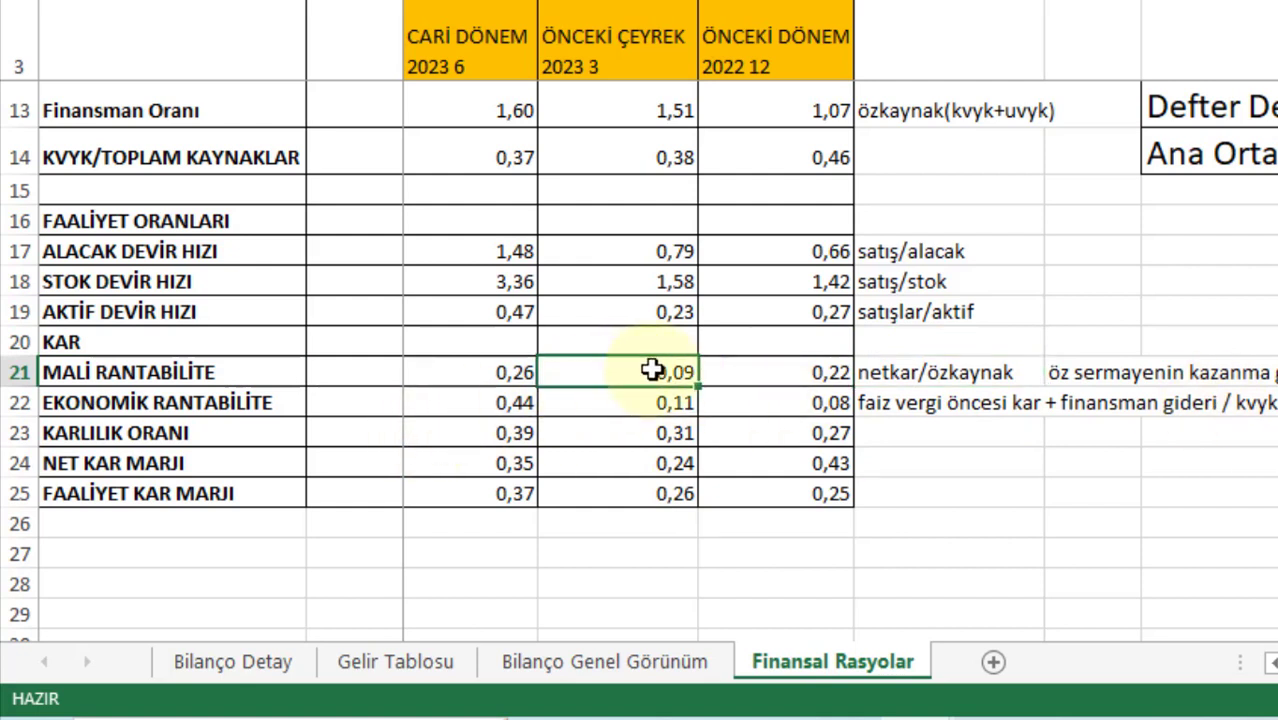
click(505, 380)
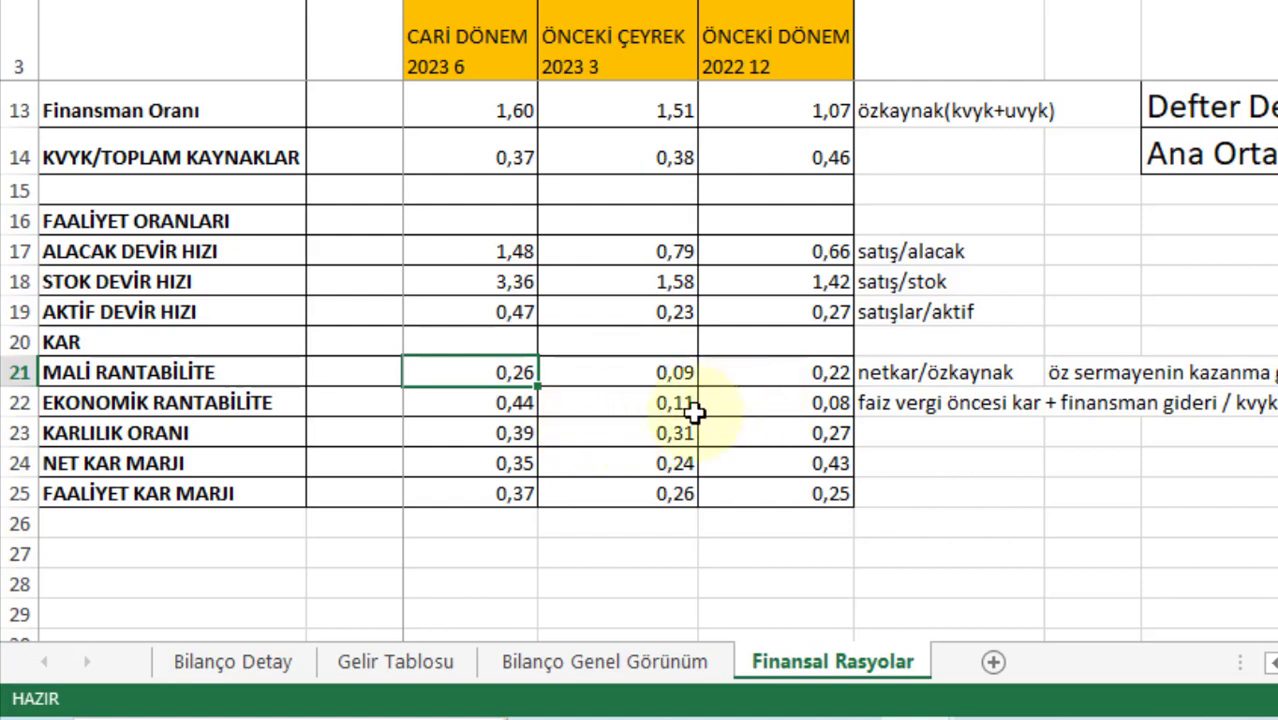
- Check the current period's EKONOMİK RANTABİLİTE in C22 and compare KARLILIK ORANI in E23 with C23
click(505, 405)
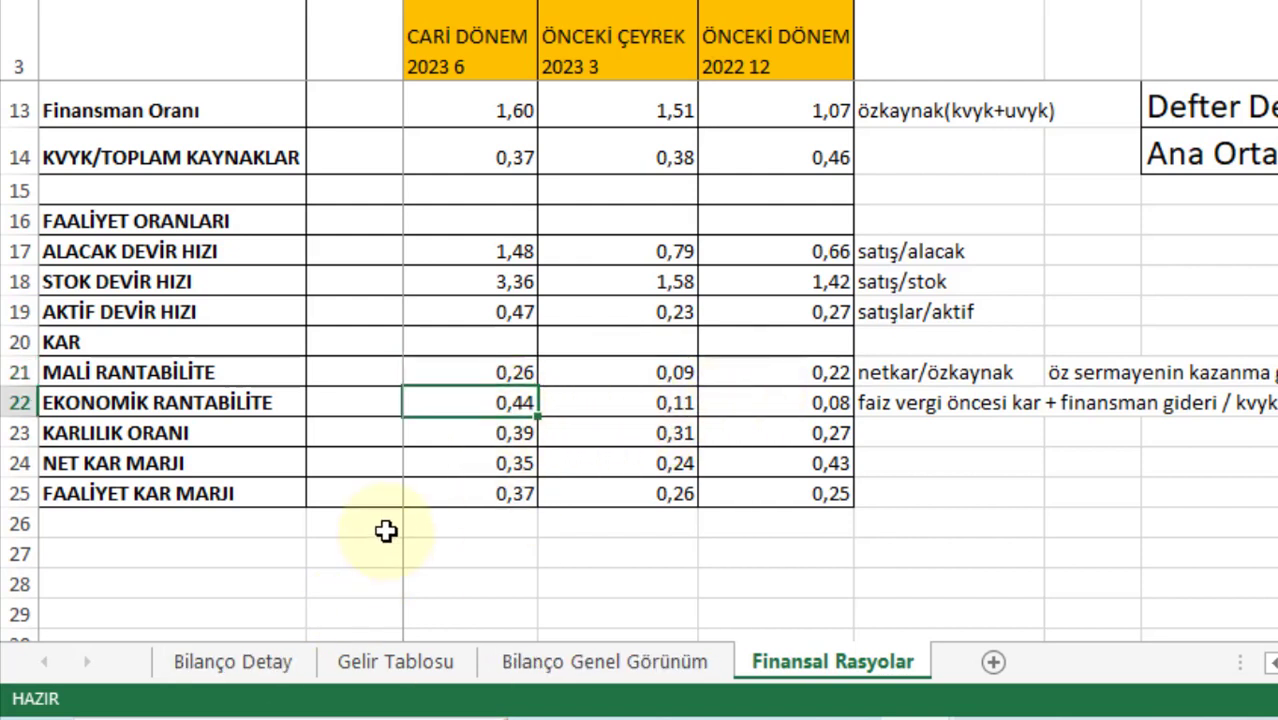
click(830, 445)
click(500, 442)
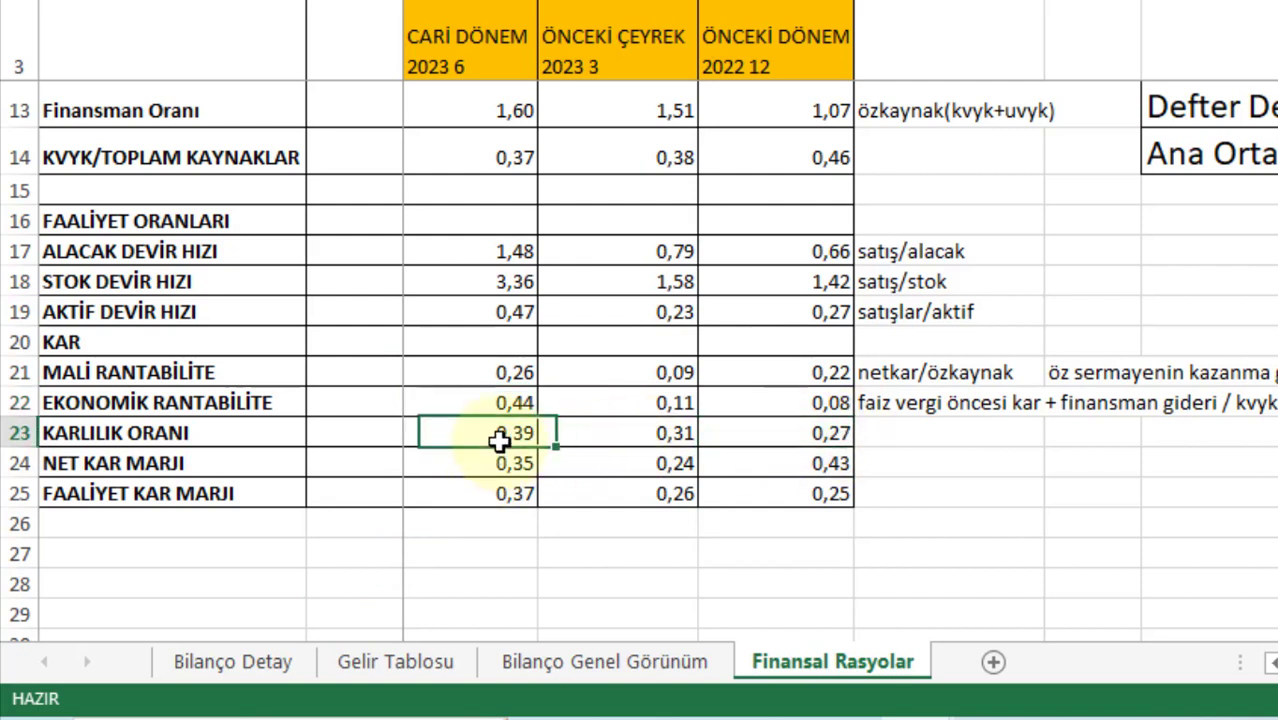
- Compare NET KAR MARJI in row 24 across the current period, previous quarter and 2022/12 period
click(833, 462)
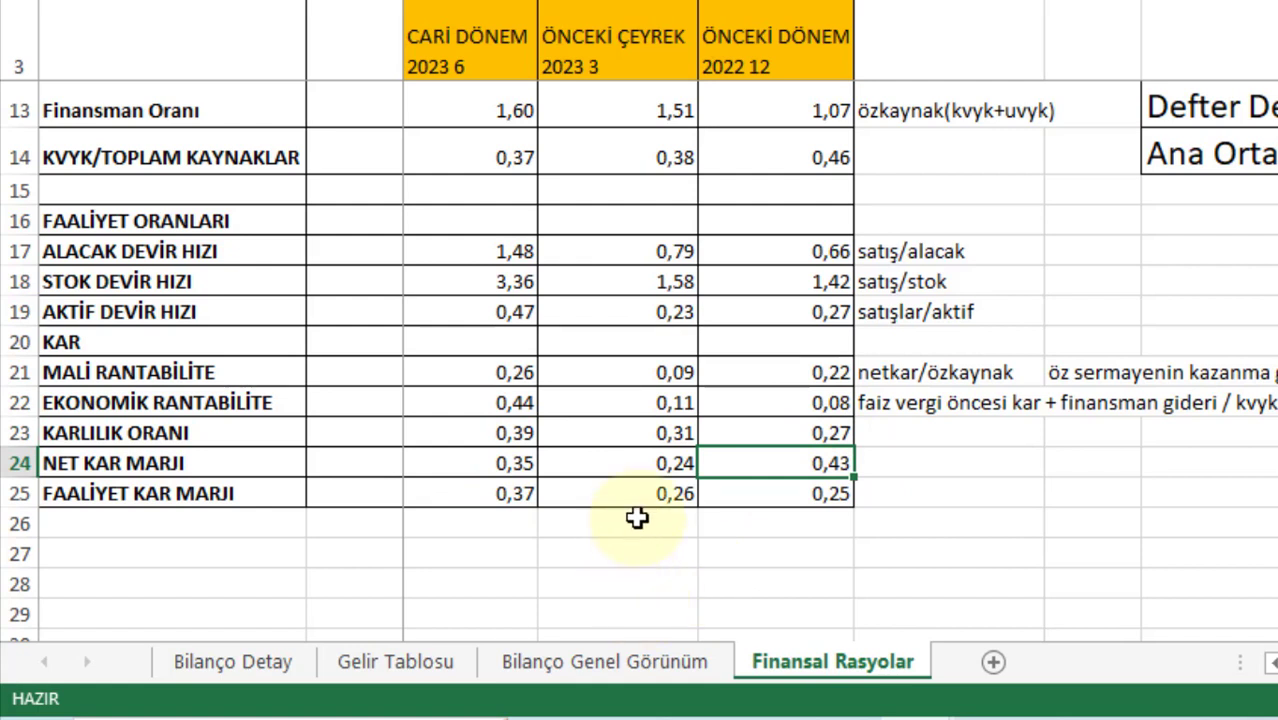
click(676, 462)
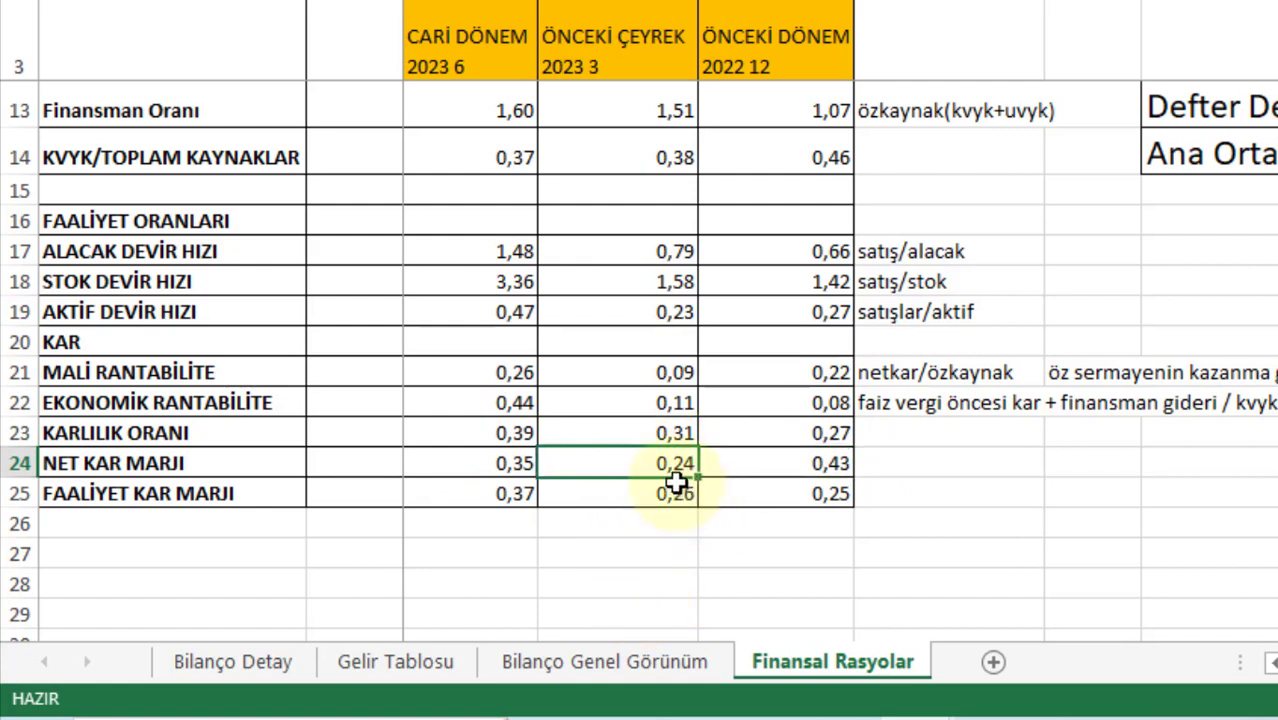
click(497, 461)
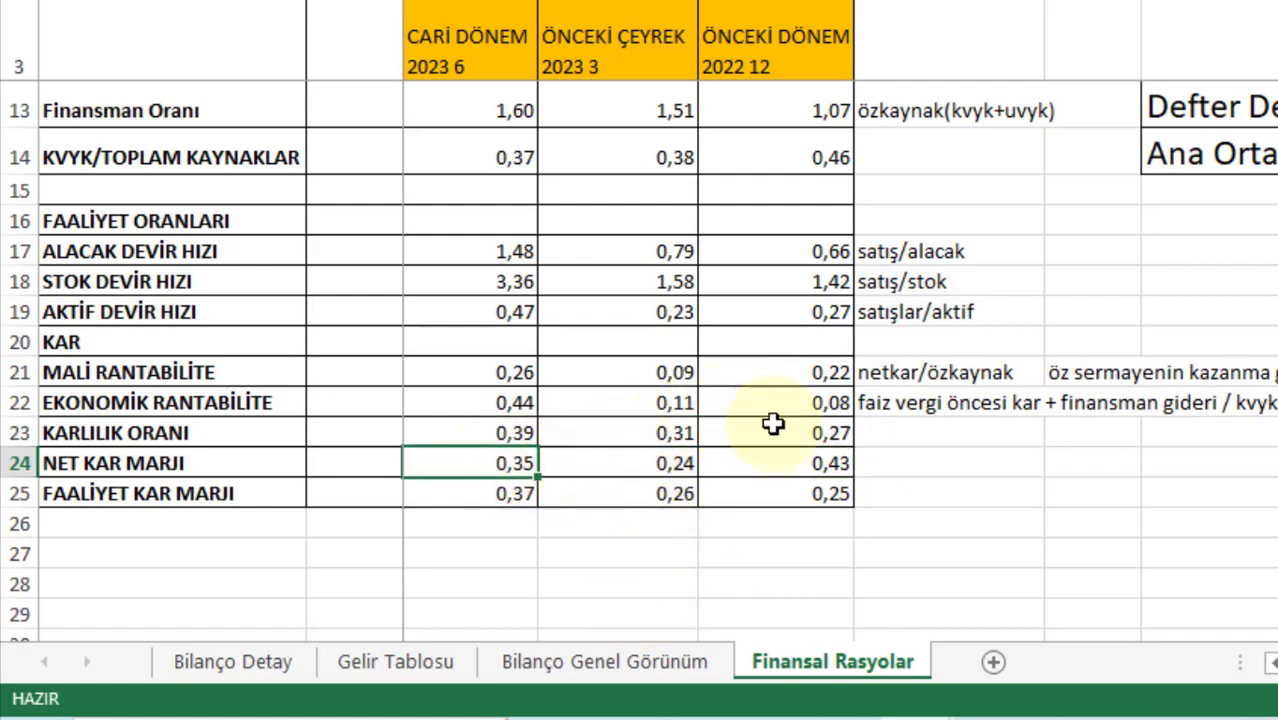
click(793, 461)
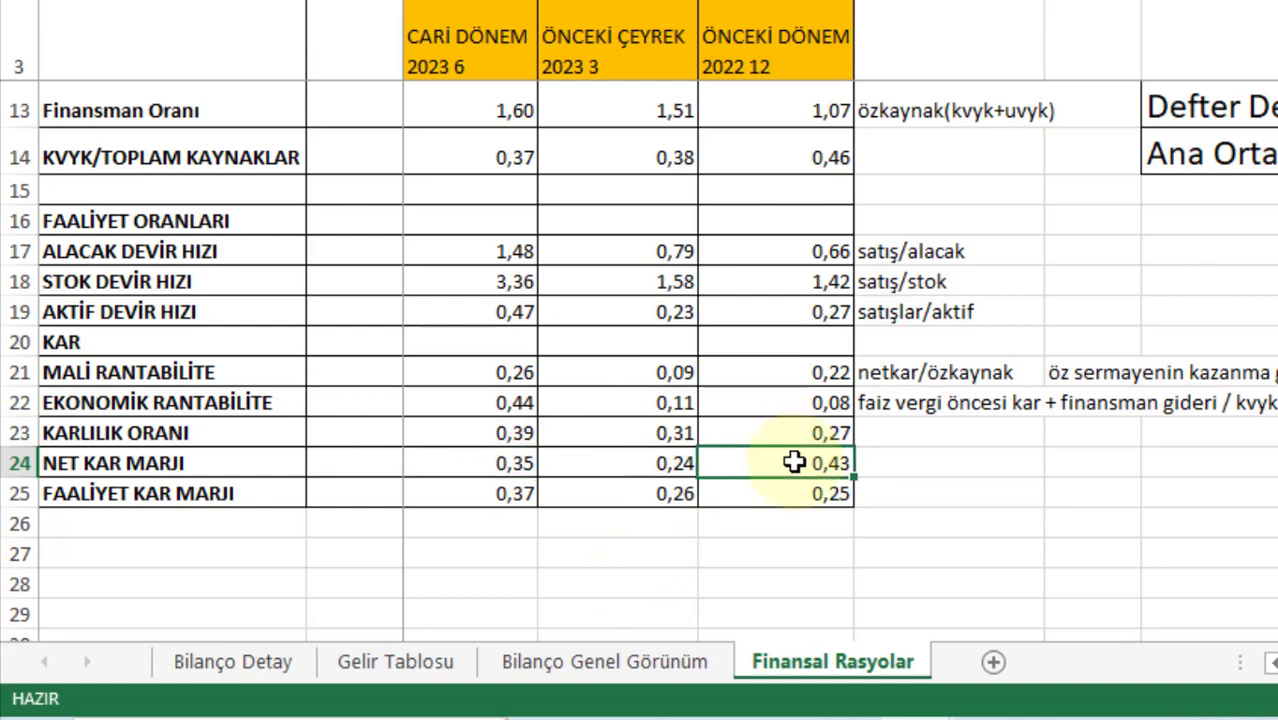
drag(833, 57, 808, 275)
scroll(808, 275, down, 5)
click(824, 248)
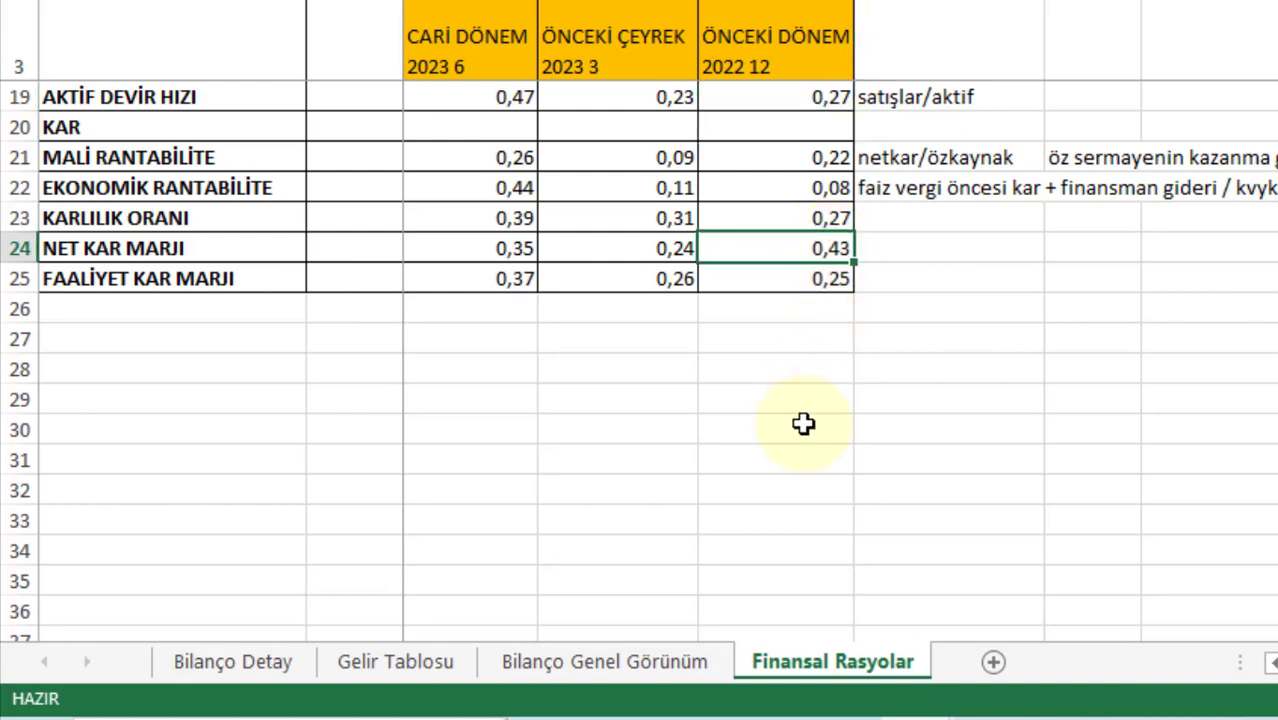
click(508, 248)
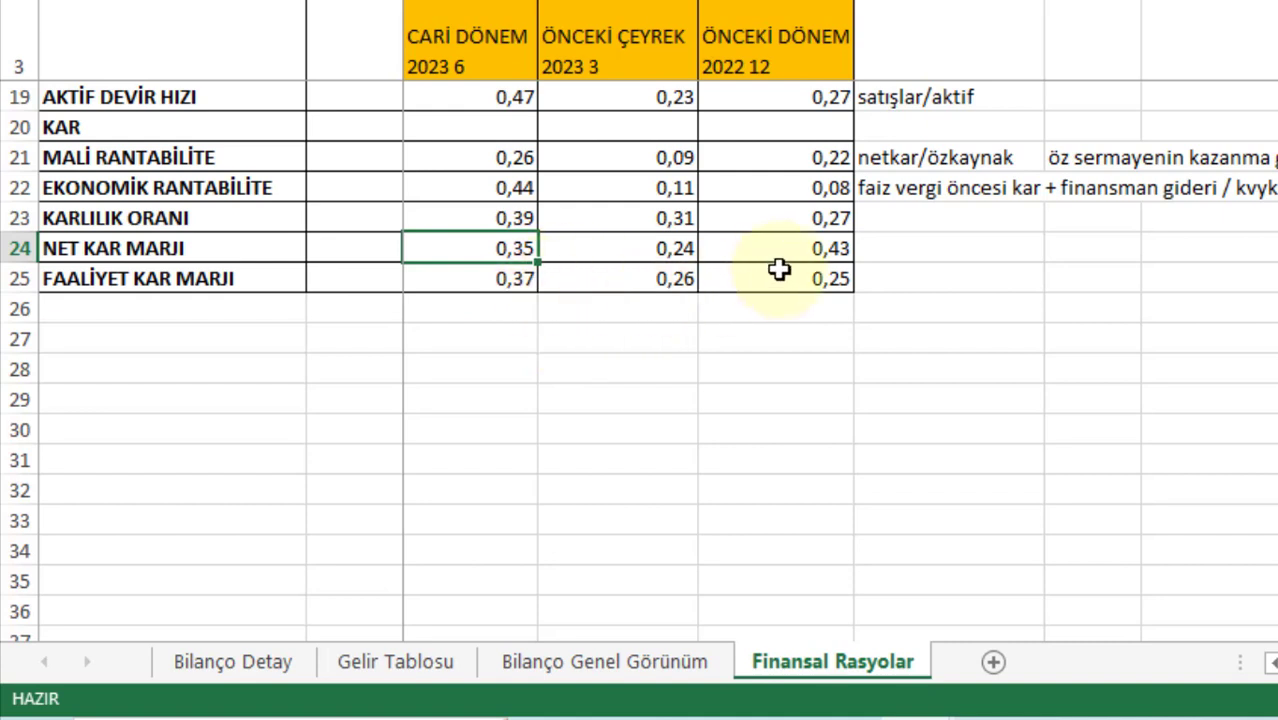
- Compare FAALİYET KAR MARJI across the three periods by selecting C25:E25
drag(810, 278, 650, 276)
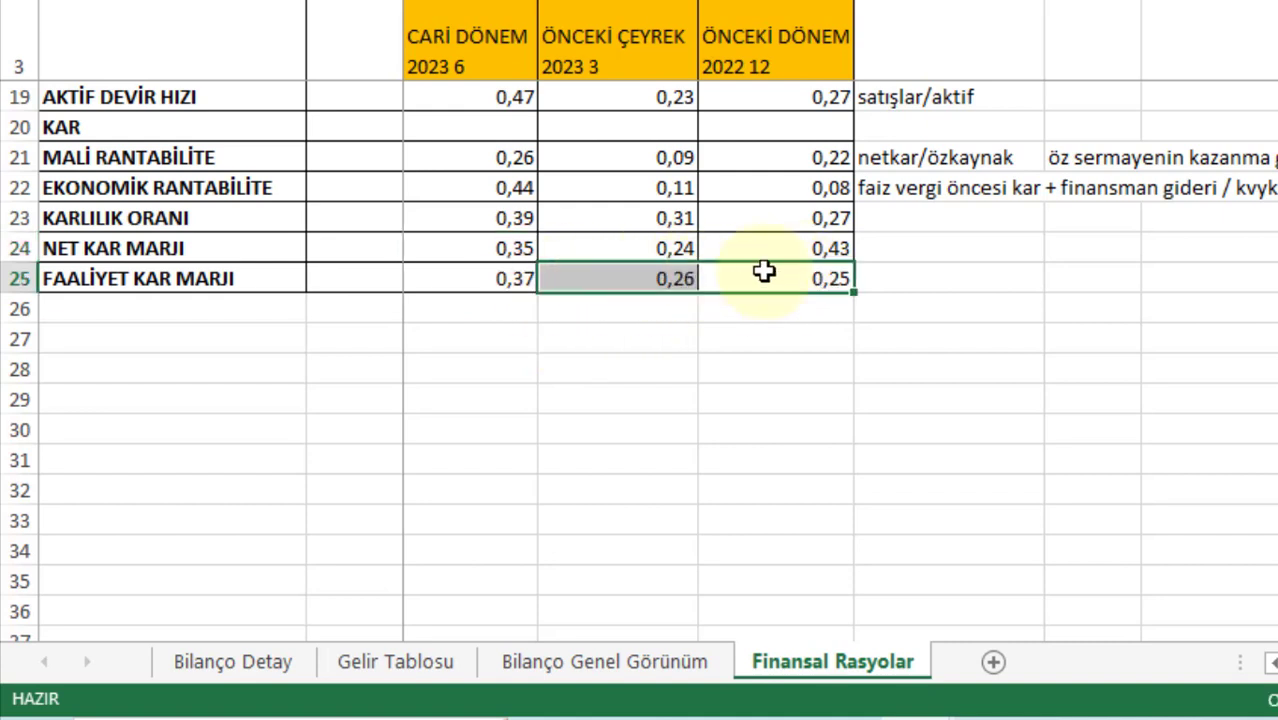
drag(566, 278, 514, 278)
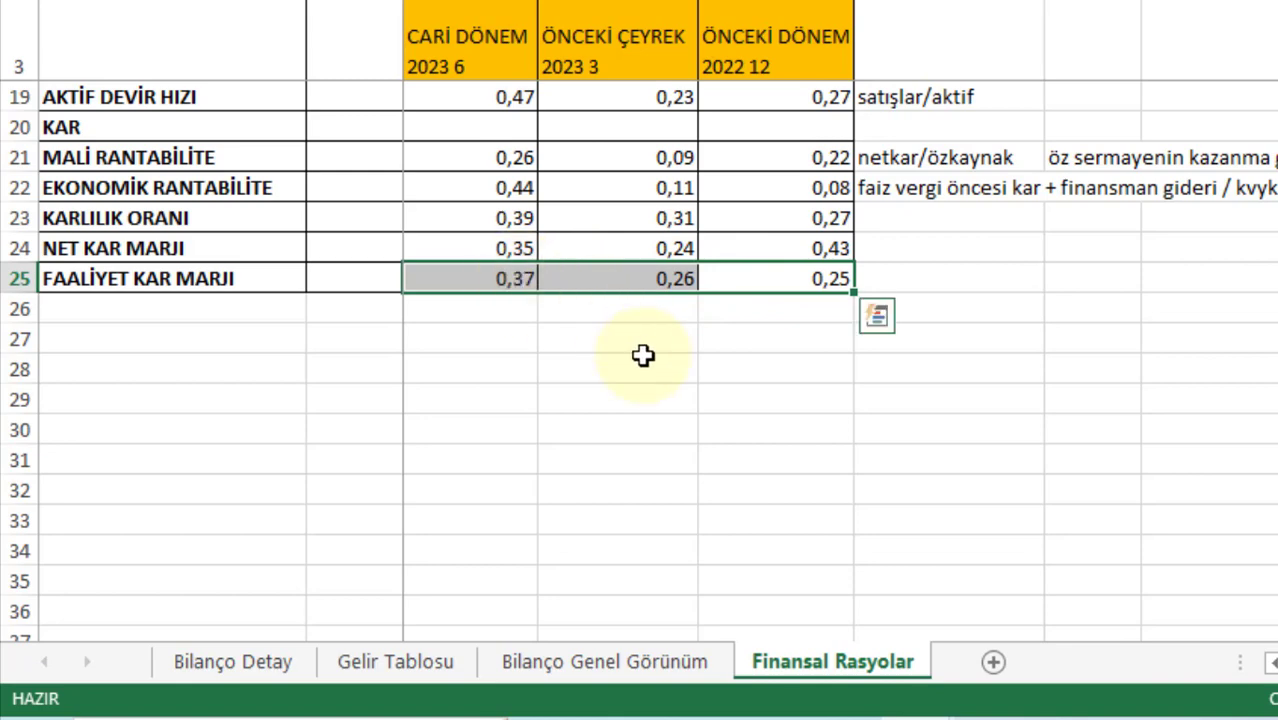
scroll(690, 388, up, 5)
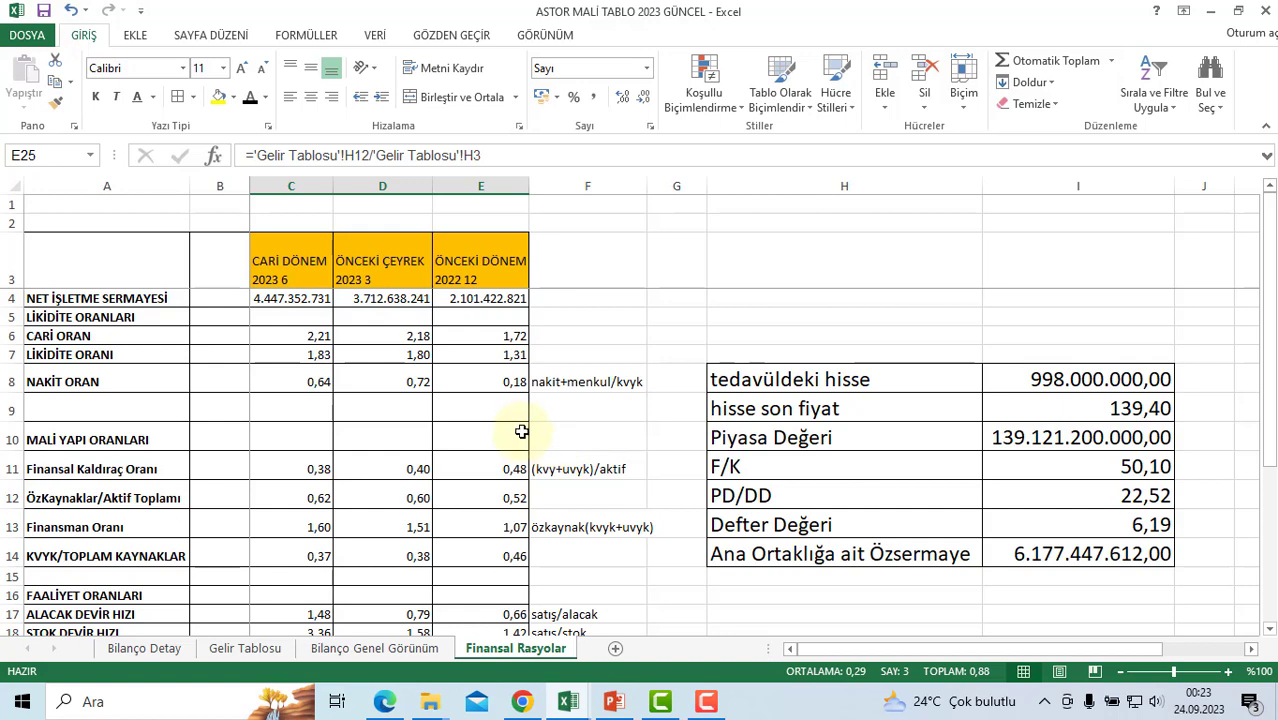
- Revisit the Bilanço Genel Görünüm and Gelir Tablosu sheets, and check hisse son fiyat in I9 and Piyasa Değeri in I10 on Finansal Rasyolar
click(323, 650)
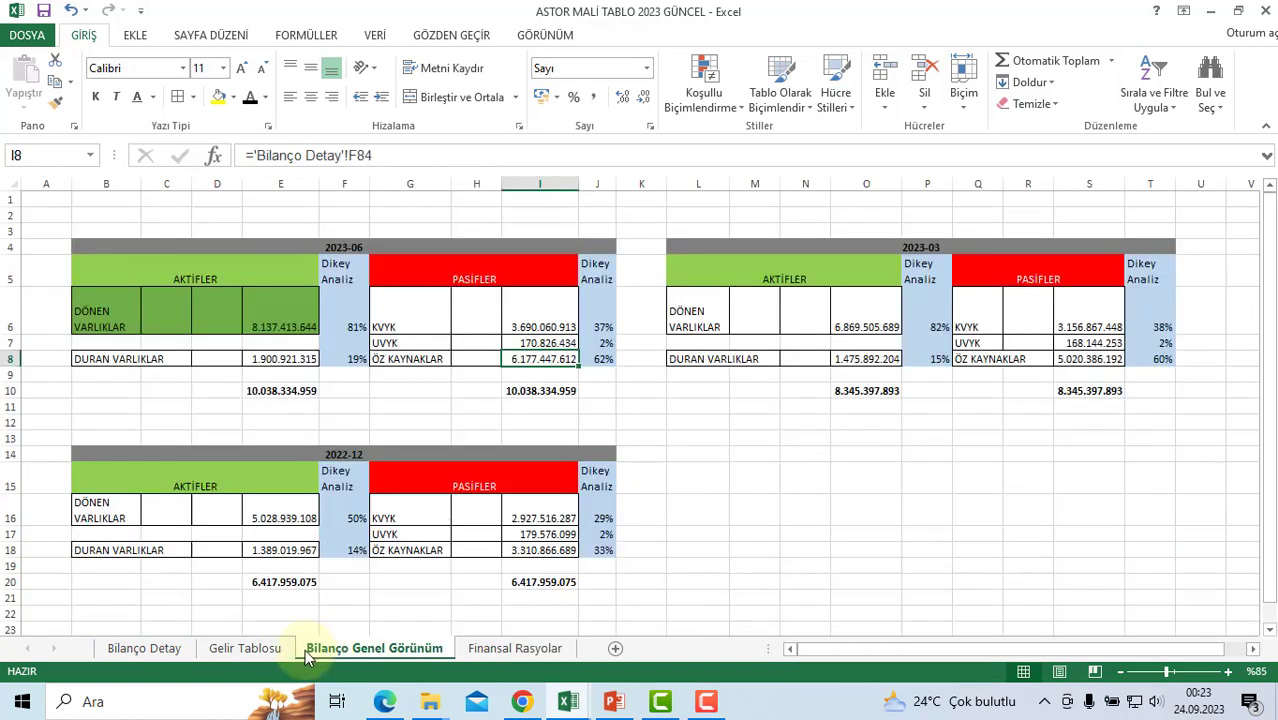
click(255, 648)
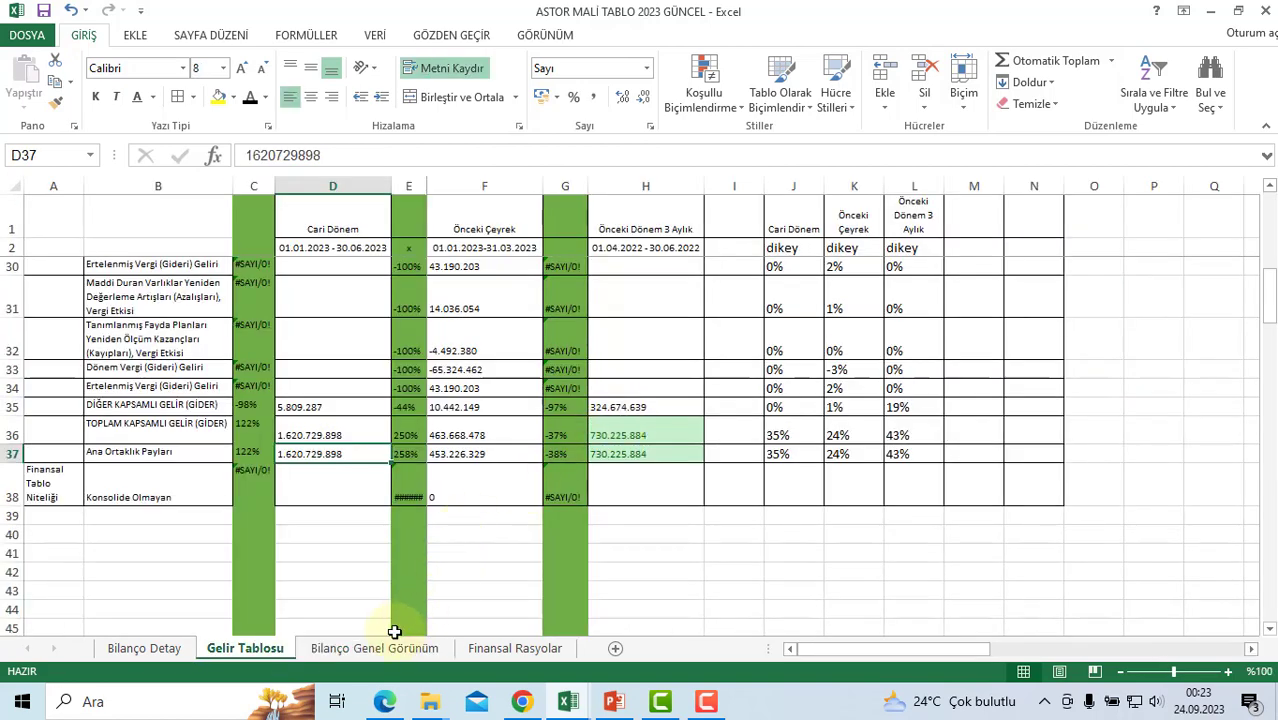
click(488, 649)
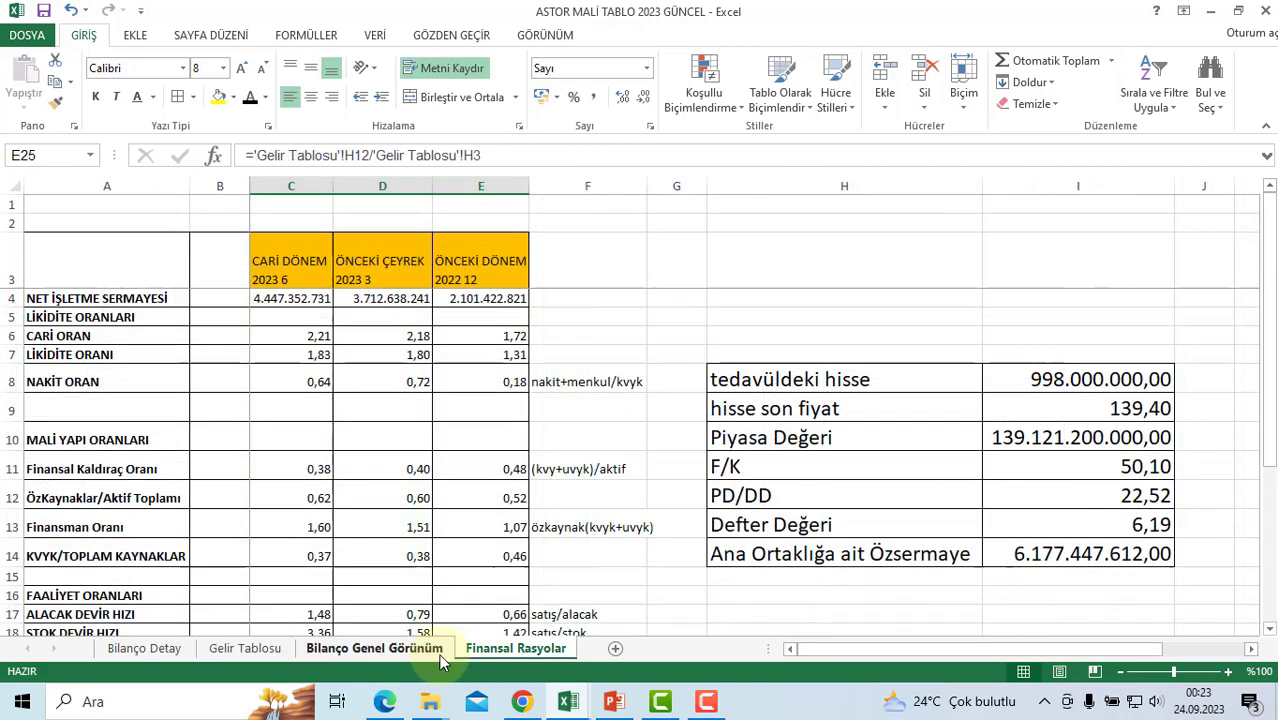
click(1088, 418)
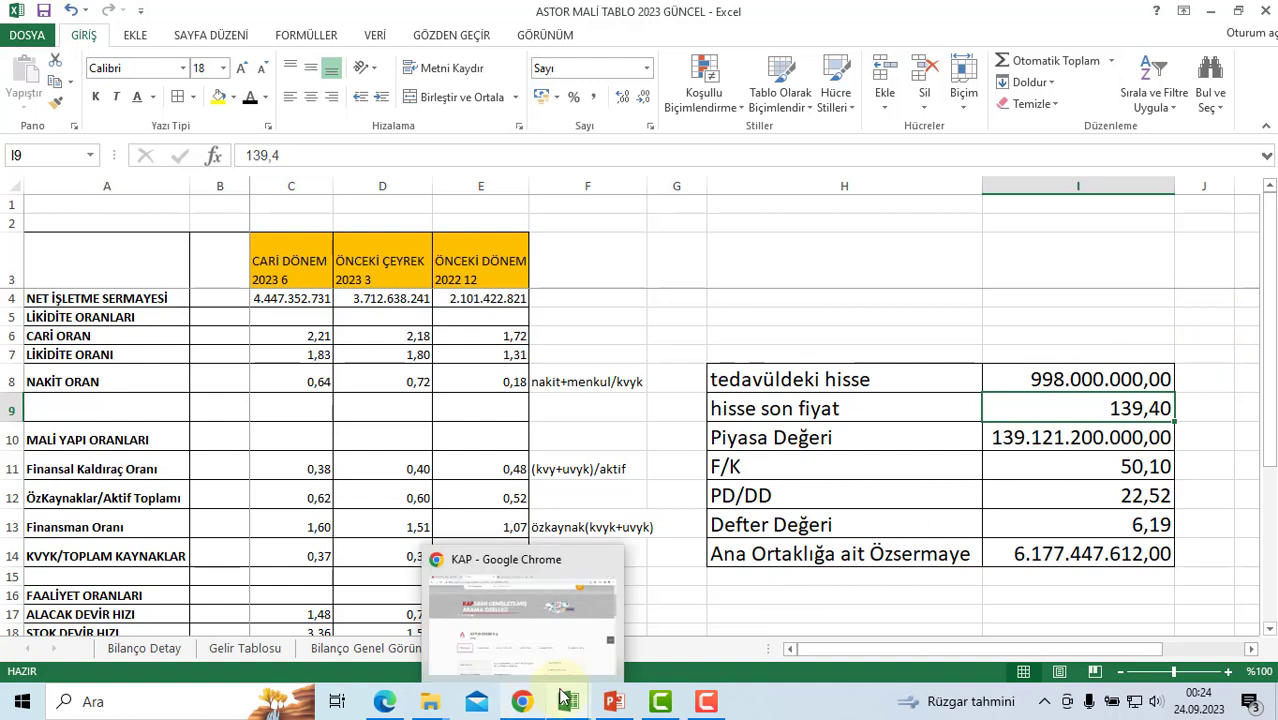
click(1043, 440)
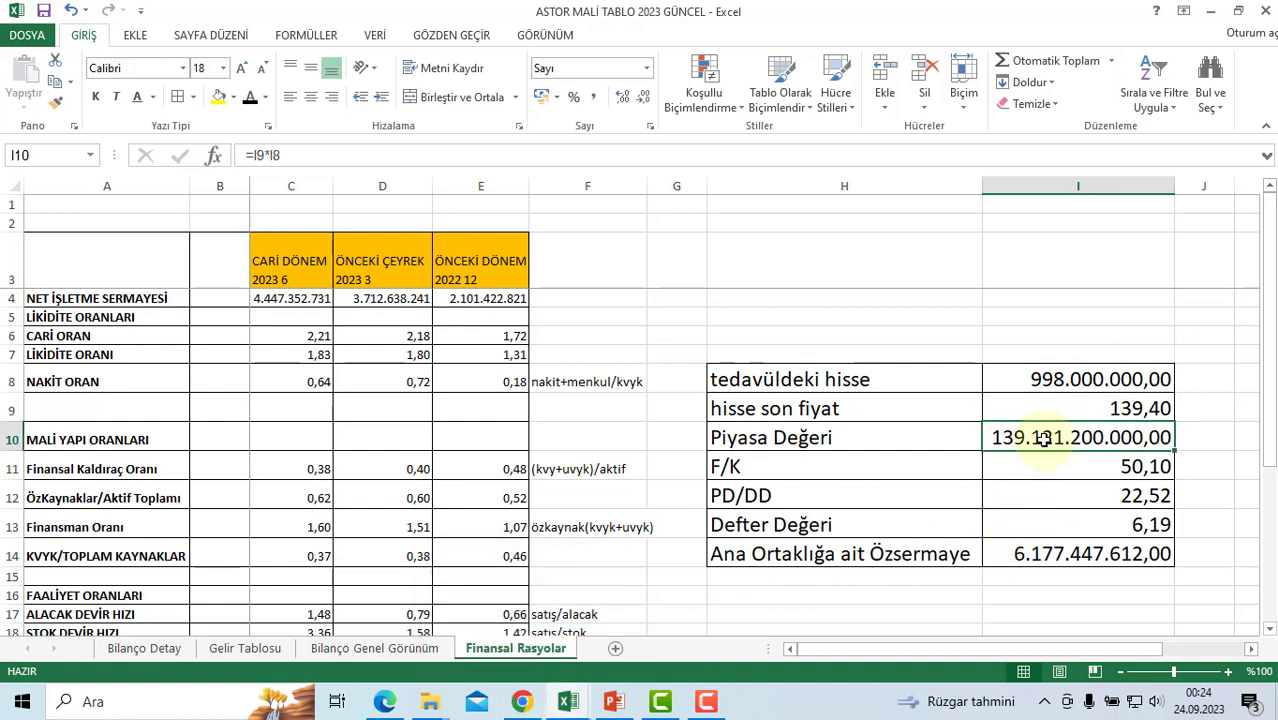